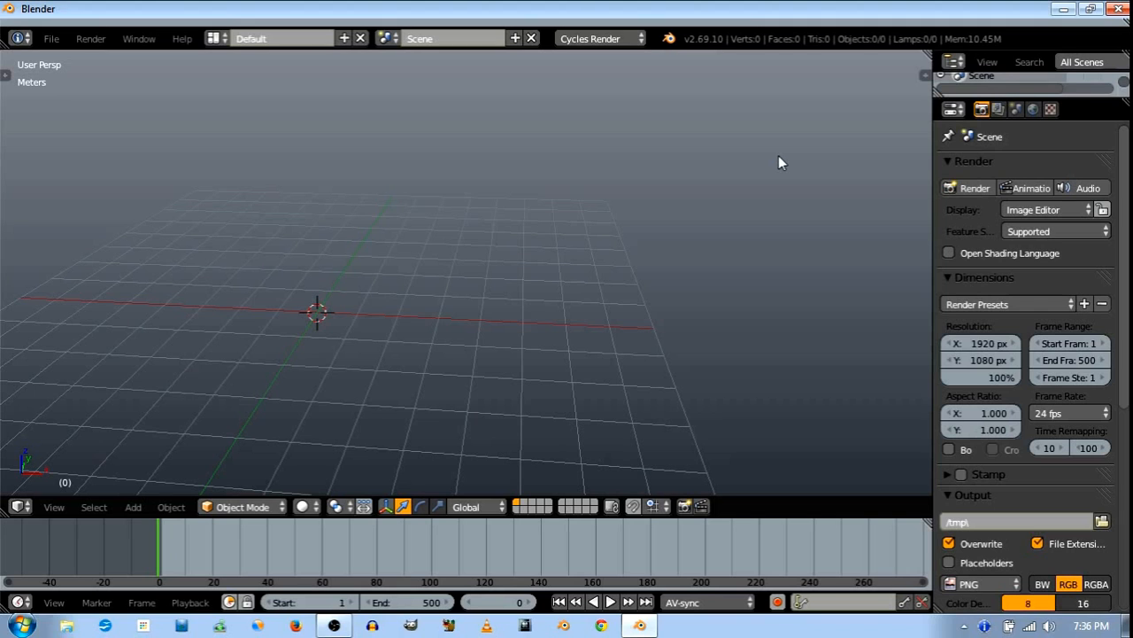
Start the Screencast Keys display in the 3D view and hide the properties sidebar
mouse_move(508, 304)
middle_down()
mouse_move(460, 299)
mouse_move(484, 304)
mouse_move(492, 292)
middle_up()
scroll(493, 289, down, 1)
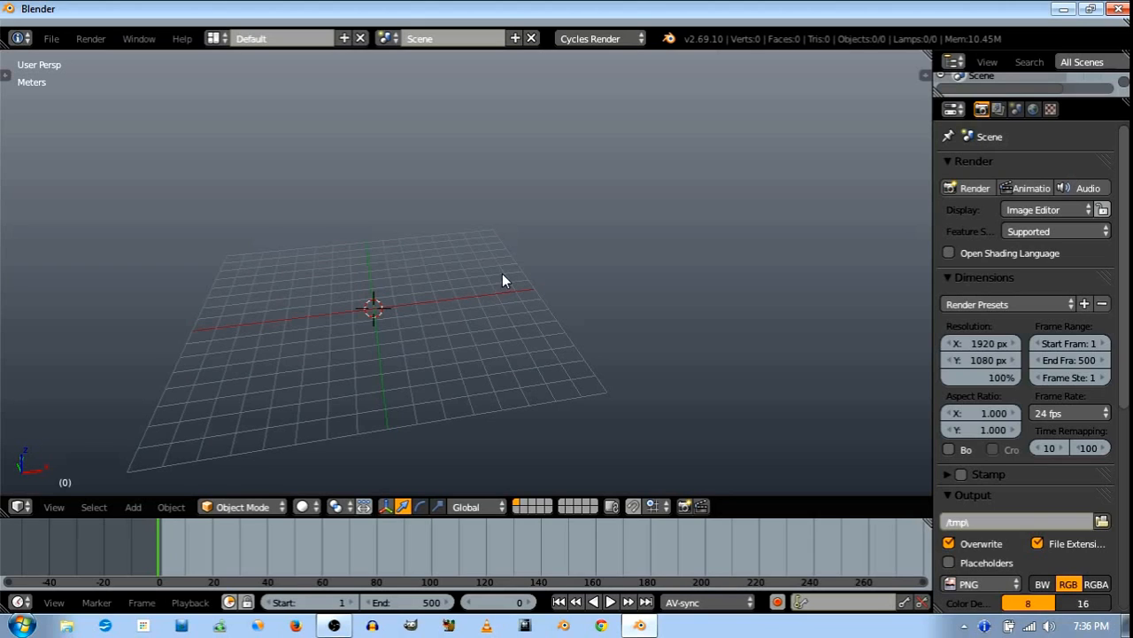
middle_drag(569, 324, 646, 220)
click(923, 78)
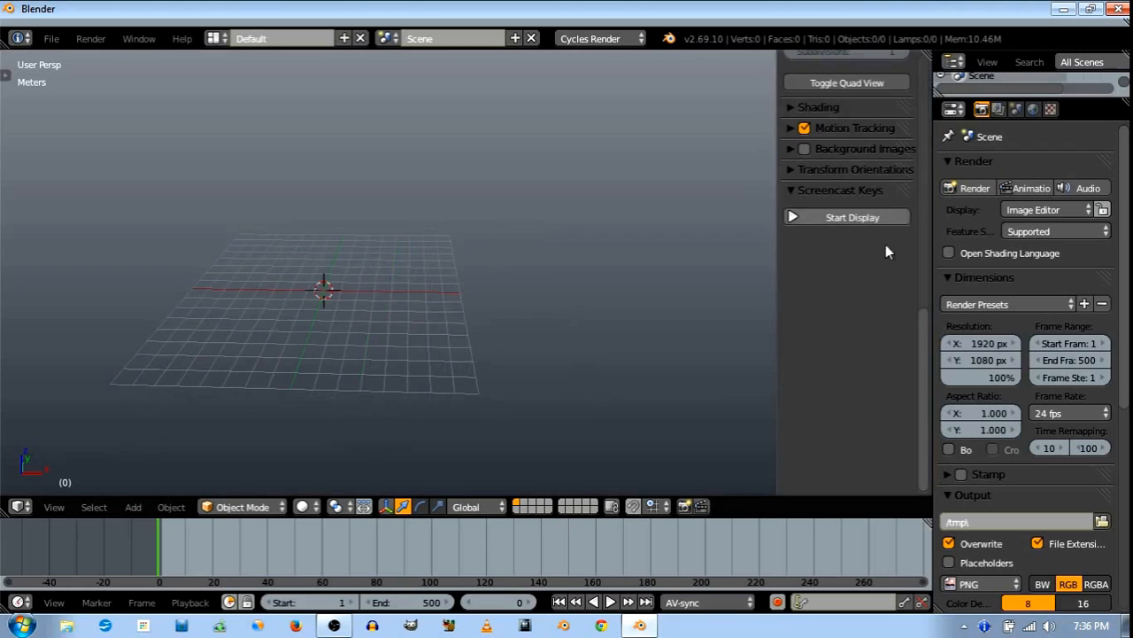
click(873, 219)
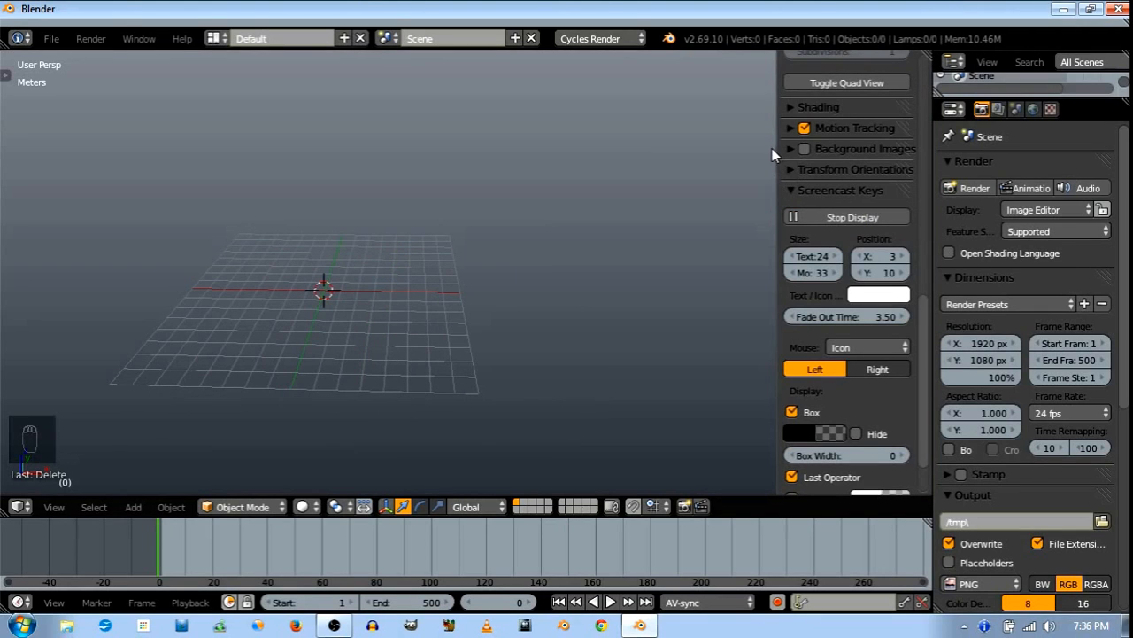
drag(777, 149, 960, 189)
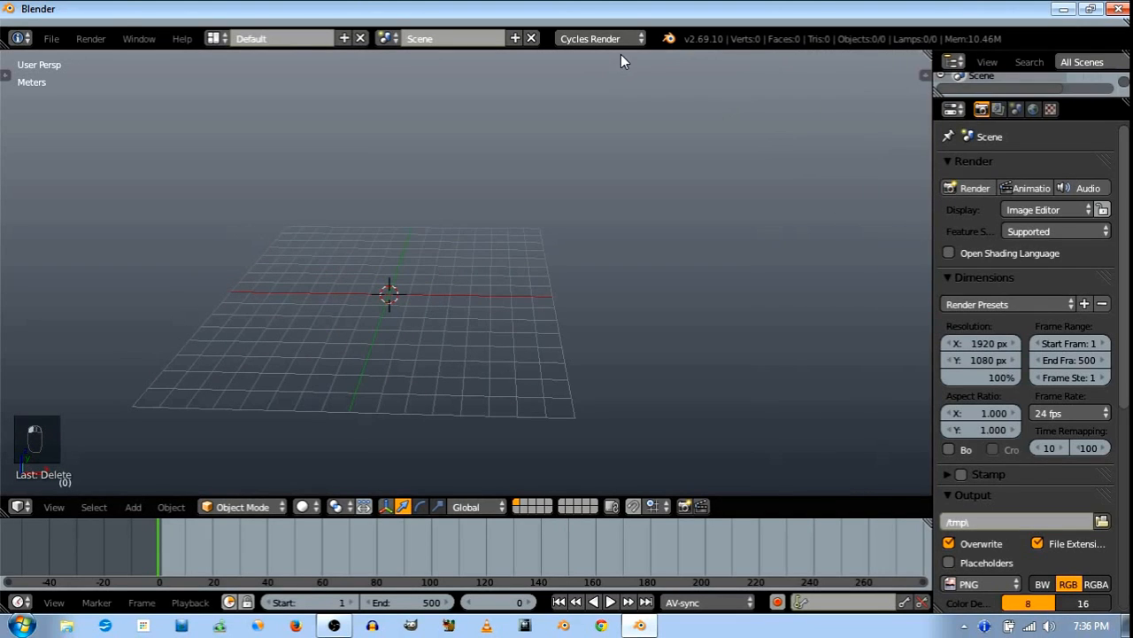
Check the program version on the splash screen and switch the render engine to Blender Render
click(671, 39)
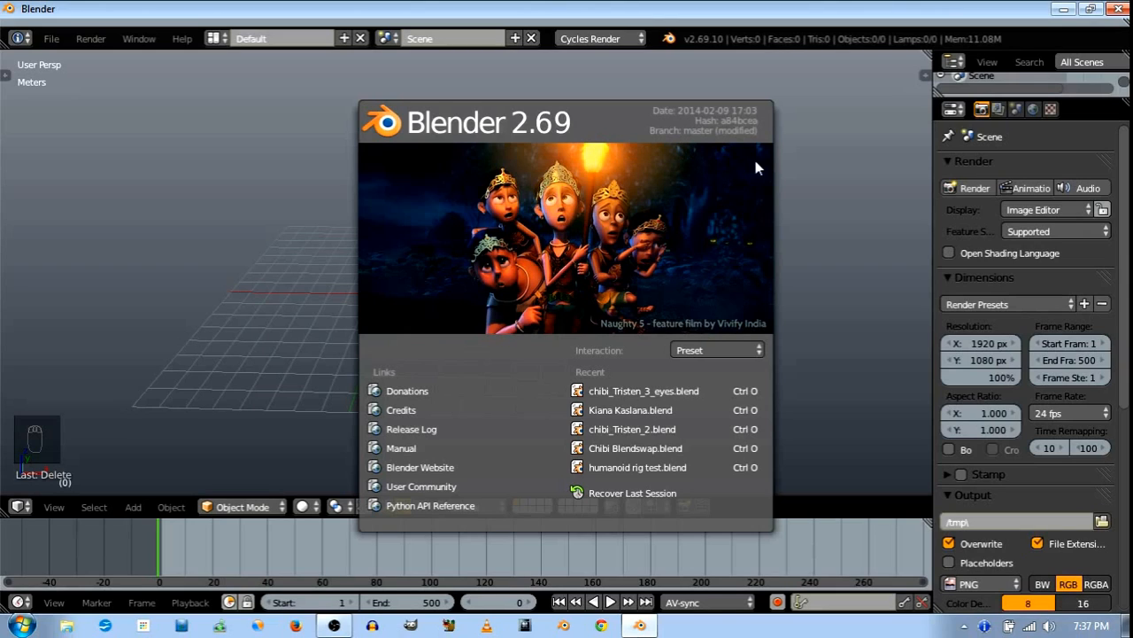
click(828, 154)
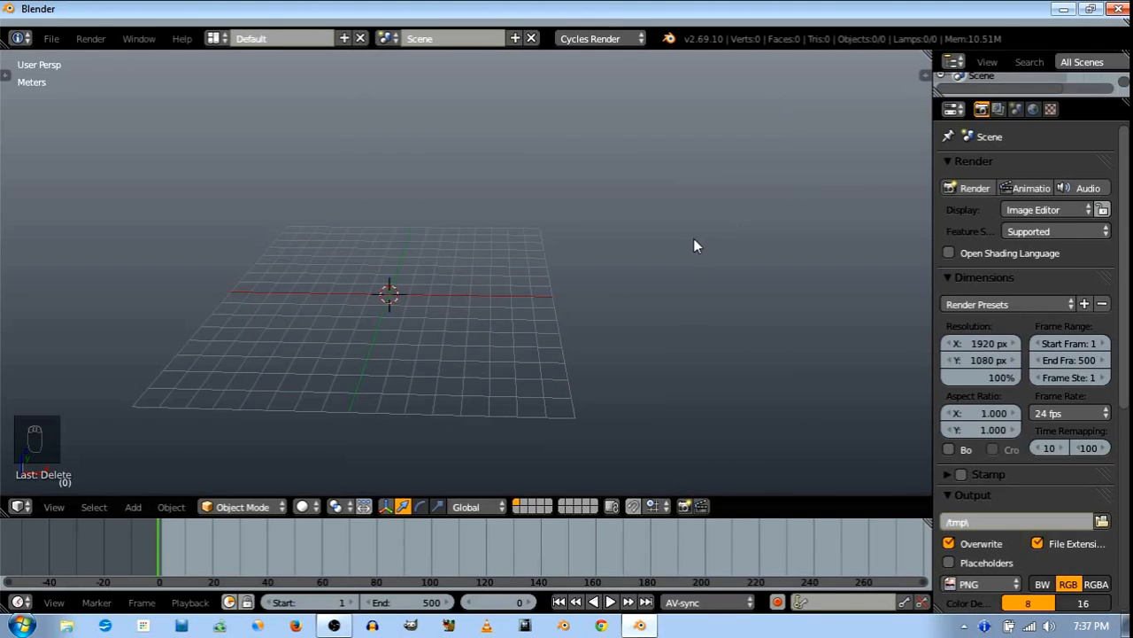
scroll(681, 246, down, 3)
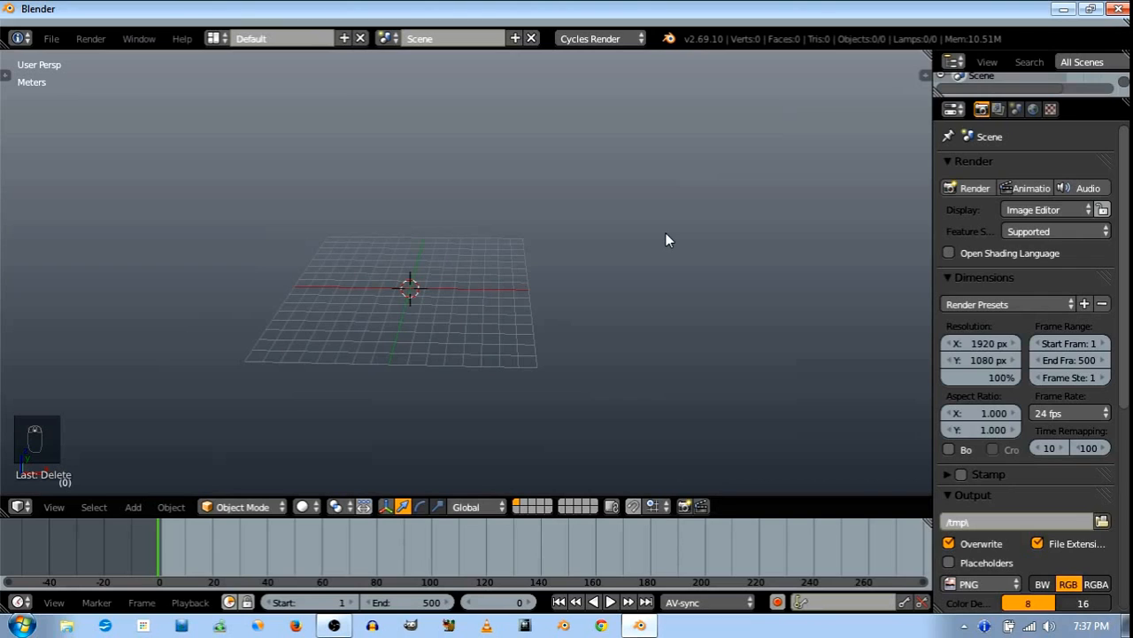
click(590, 38)
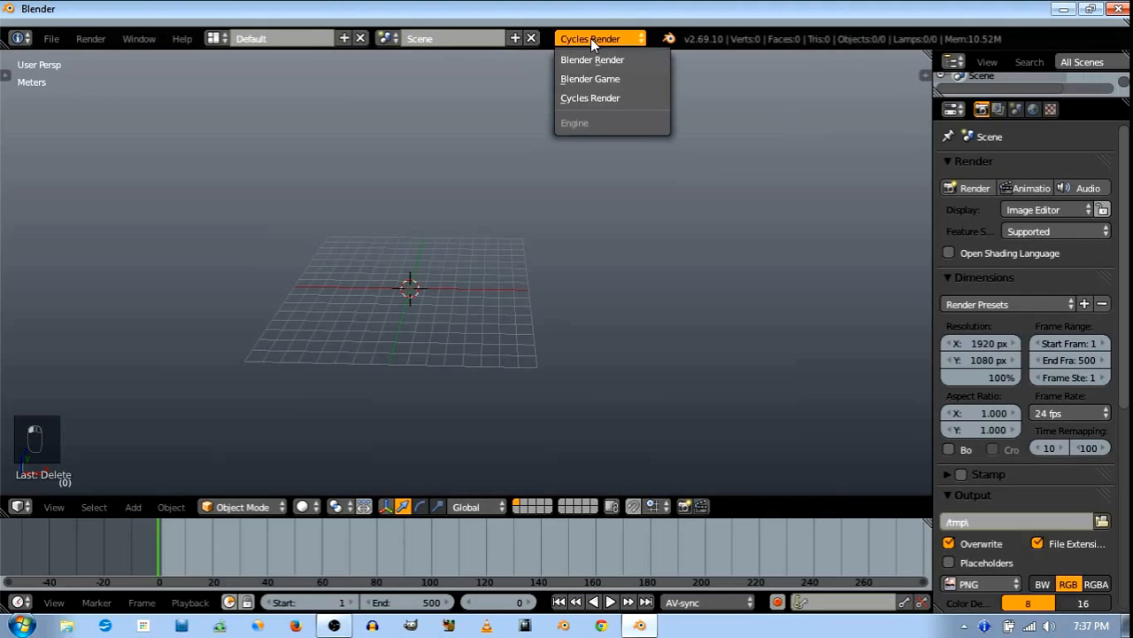
click(637, 60)
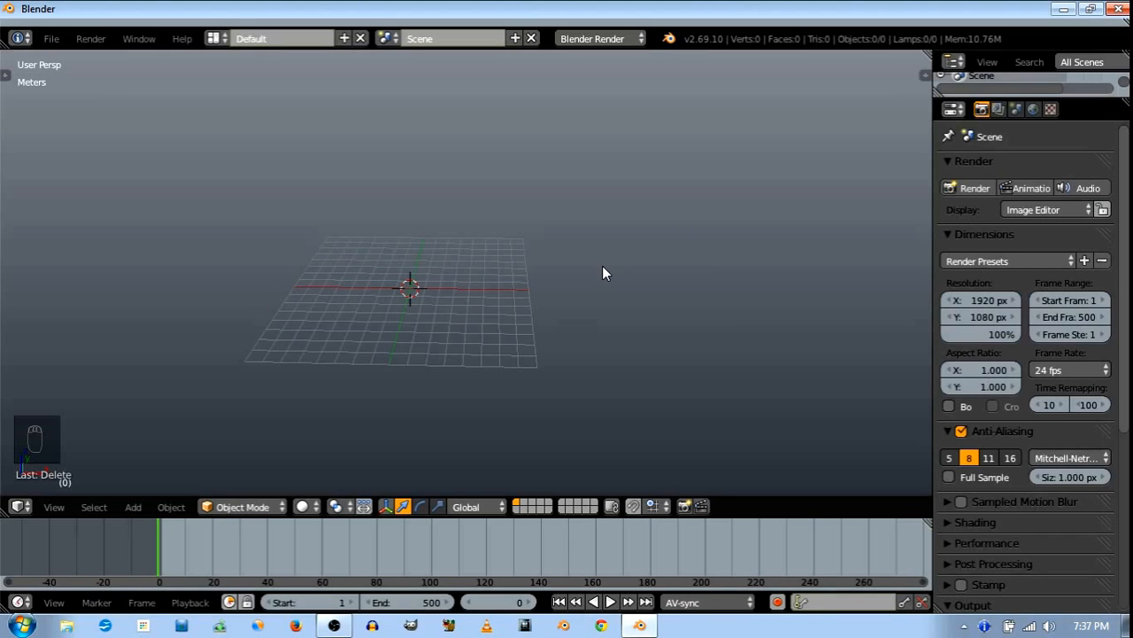
Add a cube mesh at the origin and enter Edit Mode on it
middle_drag(602, 272, 453, 237)
key(shift+a)
mouse_move(454, 236)
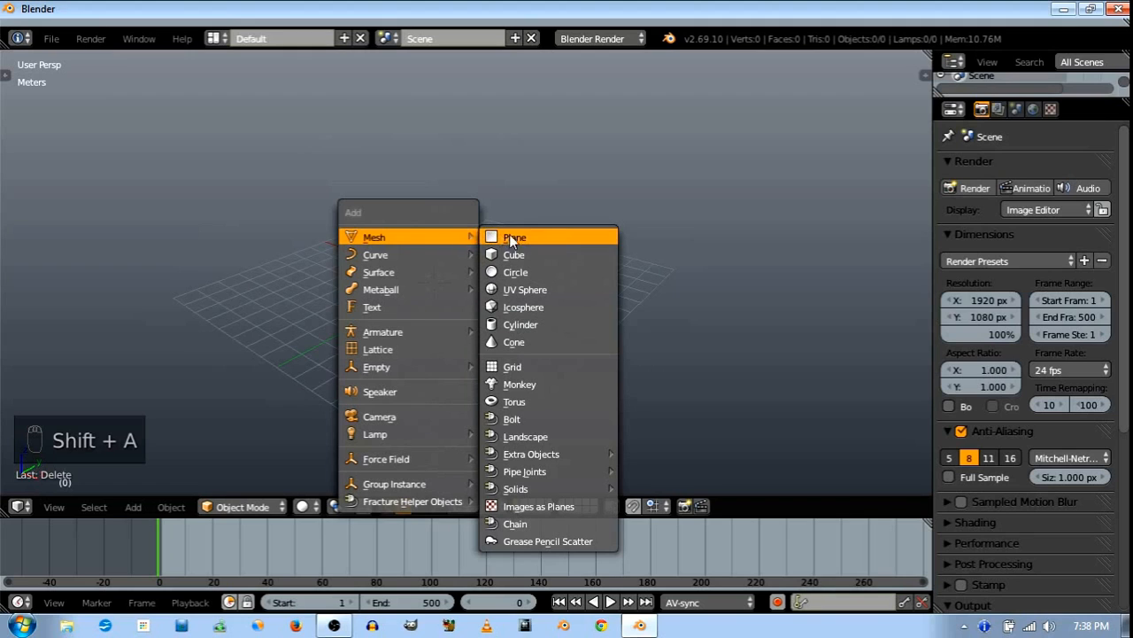
click(563, 253)
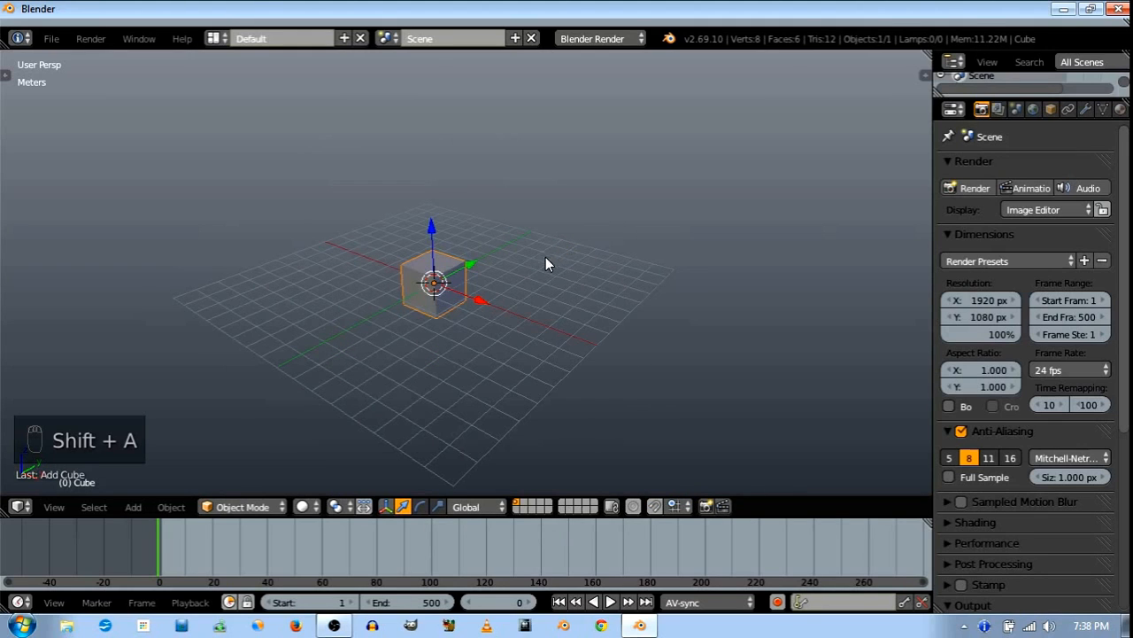
middle_drag(545, 263, 518, 287)
key(Tab)
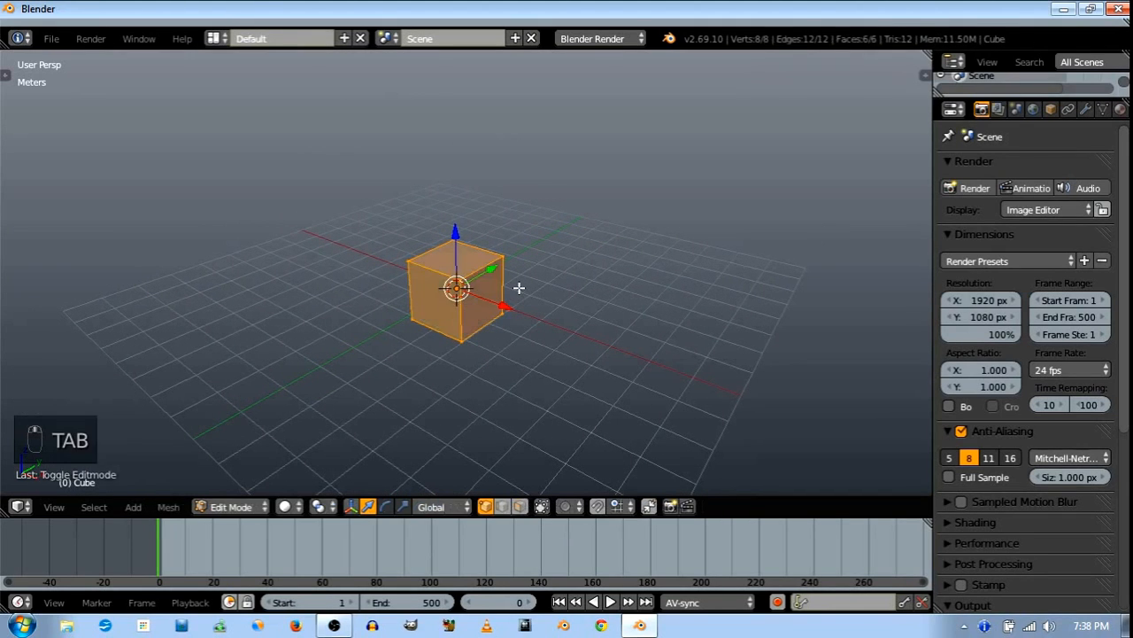
Select seven of the cube's eight vertices and delete them, keeping a single vertex
key(a)
key(a)
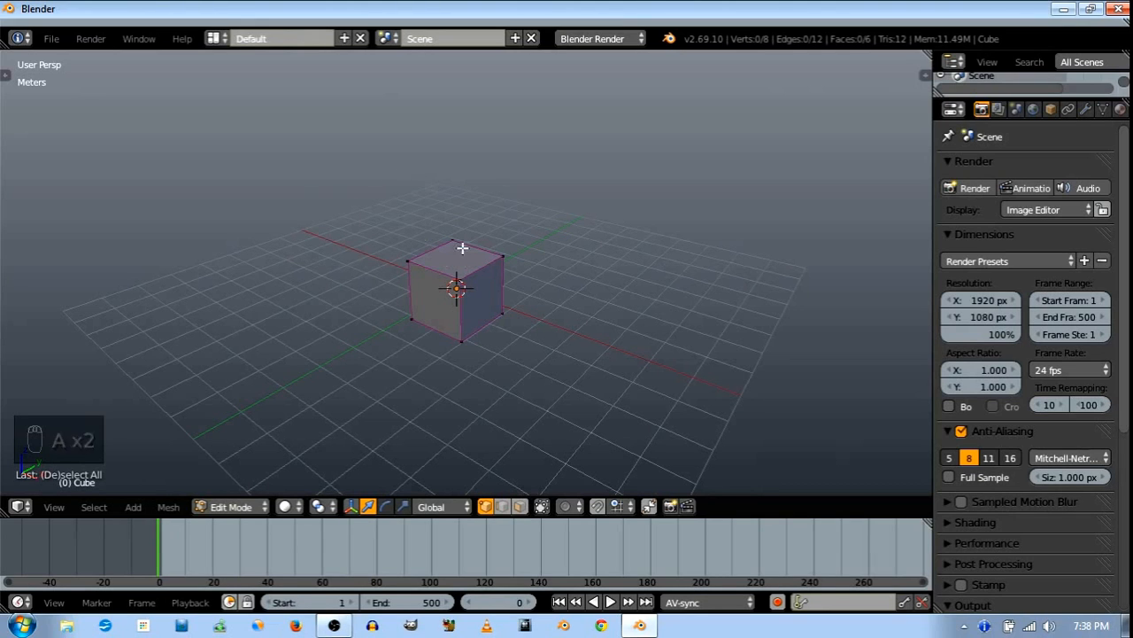
key(b)
drag(302, 130, 652, 413)
middle_drag(625, 245, 742, 370)
key(x)
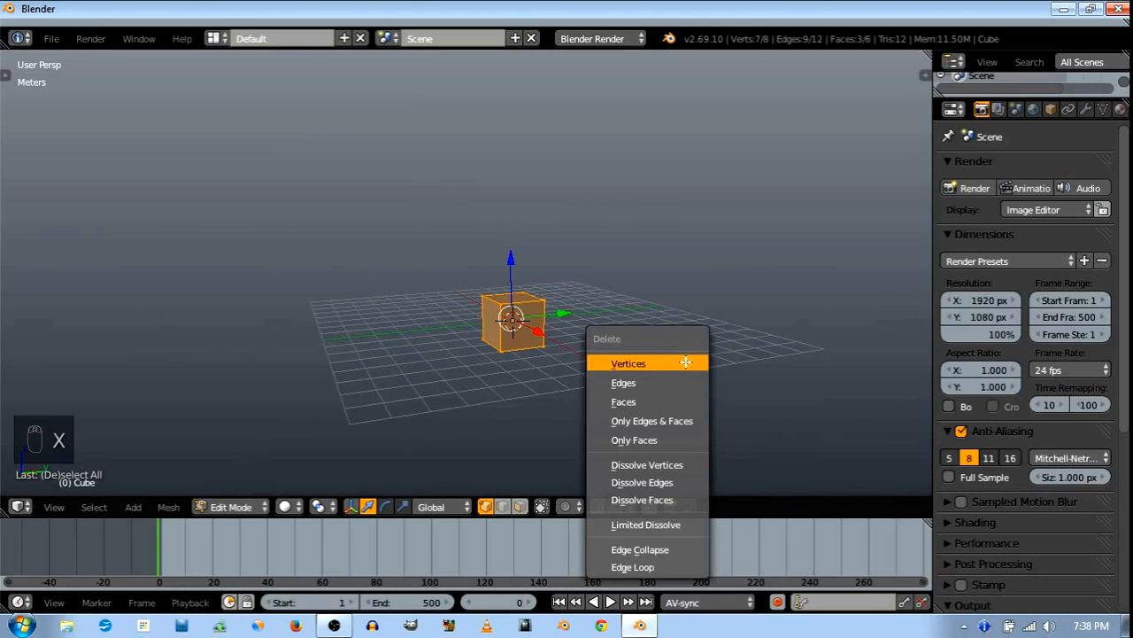
click(686, 362)
Select the remaining vertex and, in right orthographic view, raise it one grid unit to ground level and move it one grid unit outward along Y
key(KP_7)
key(KP_8)
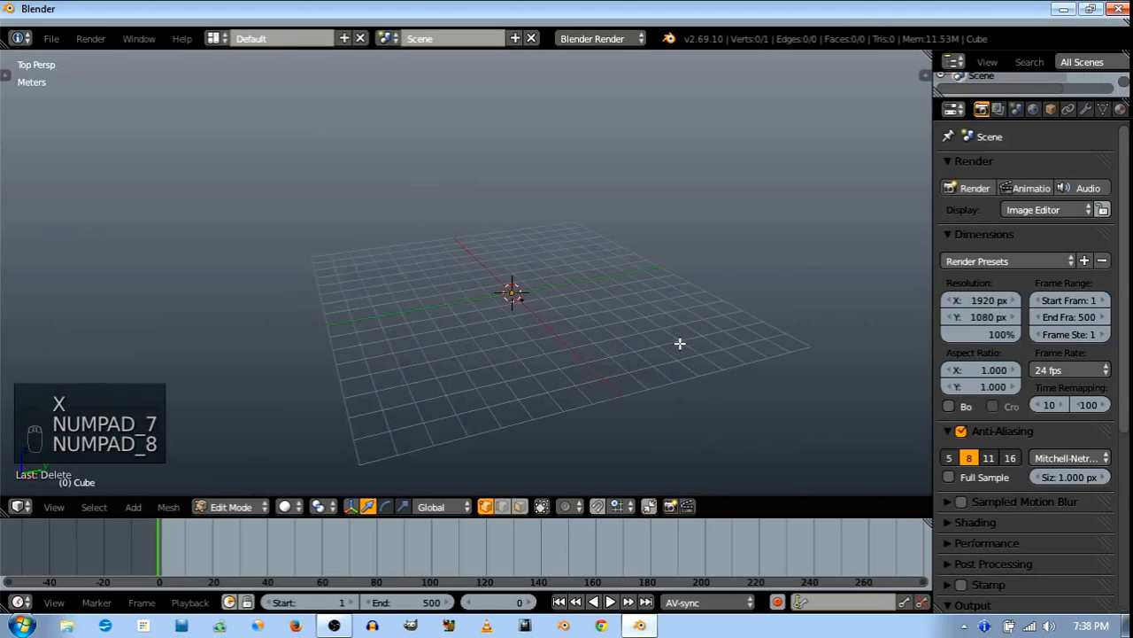
key(KP_7)
right_click(362, 164)
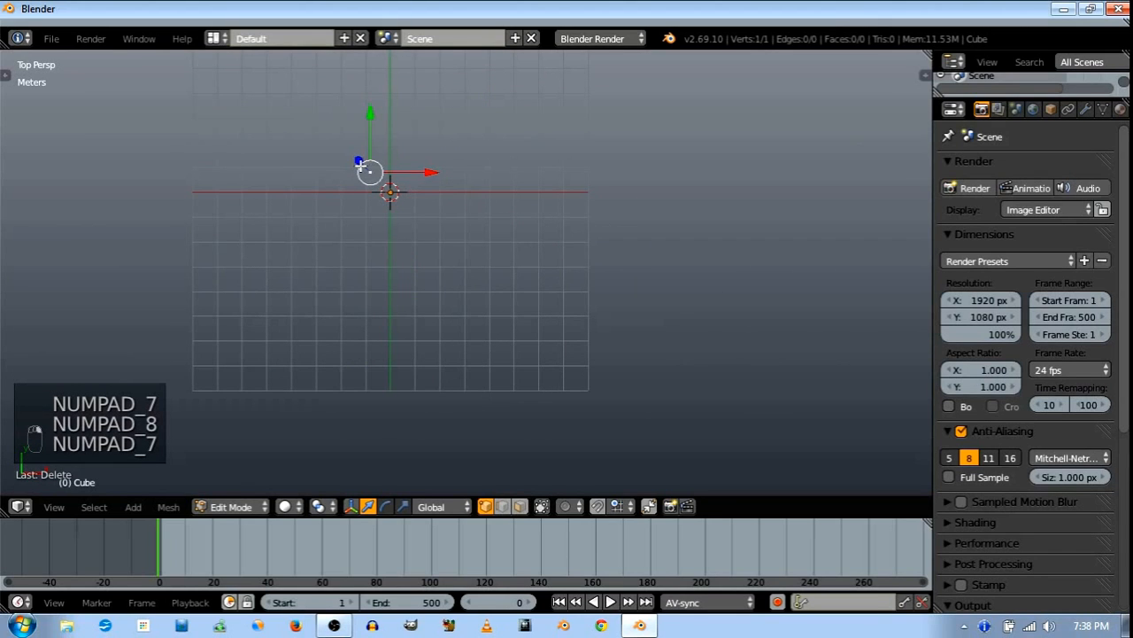
key(KP_3)
scroll(489, 245, up, 3)
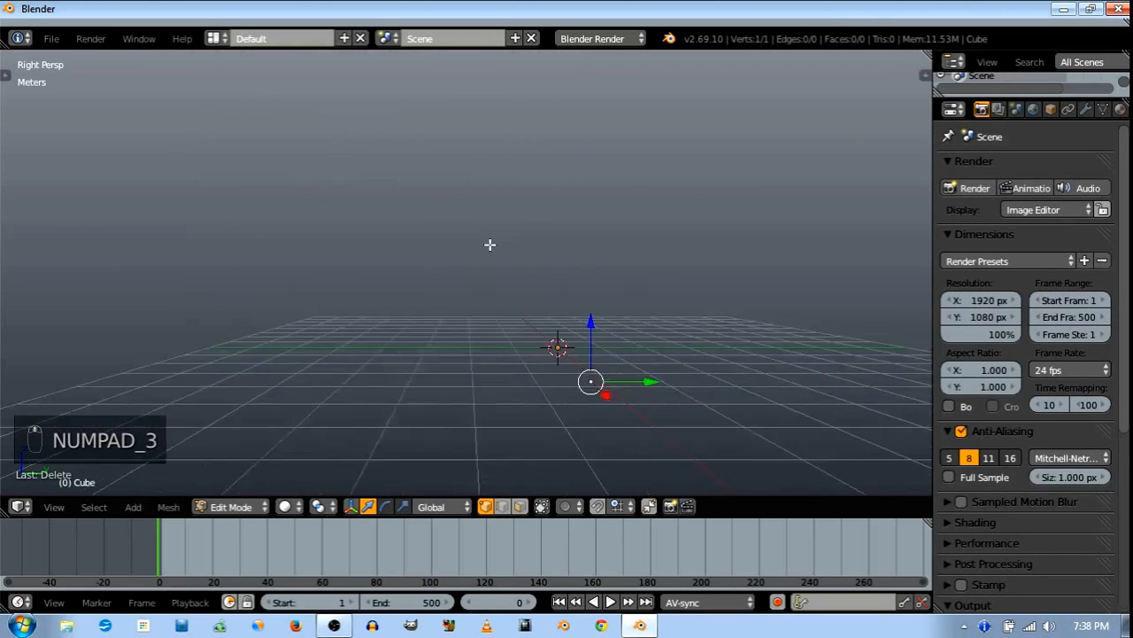
shift+middle_drag(490, 245, 399, 221)
key(KP_5)
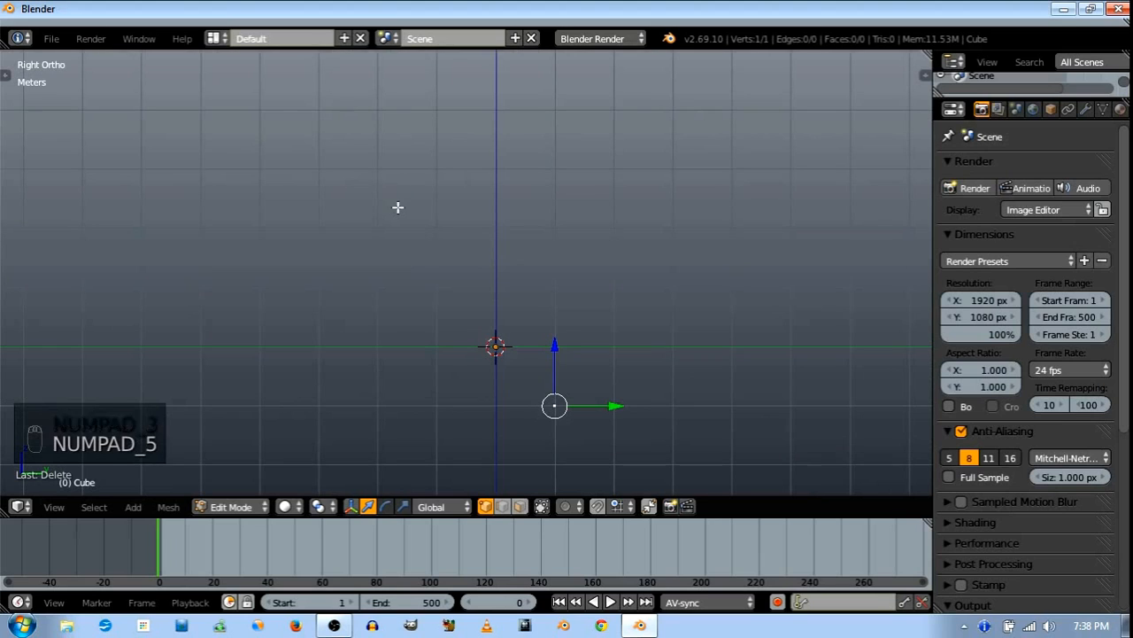
shift+middle_drag(489, 351, 408, 278)
drag(471, 278, 472, 218)
drag(529, 274, 587, 283)
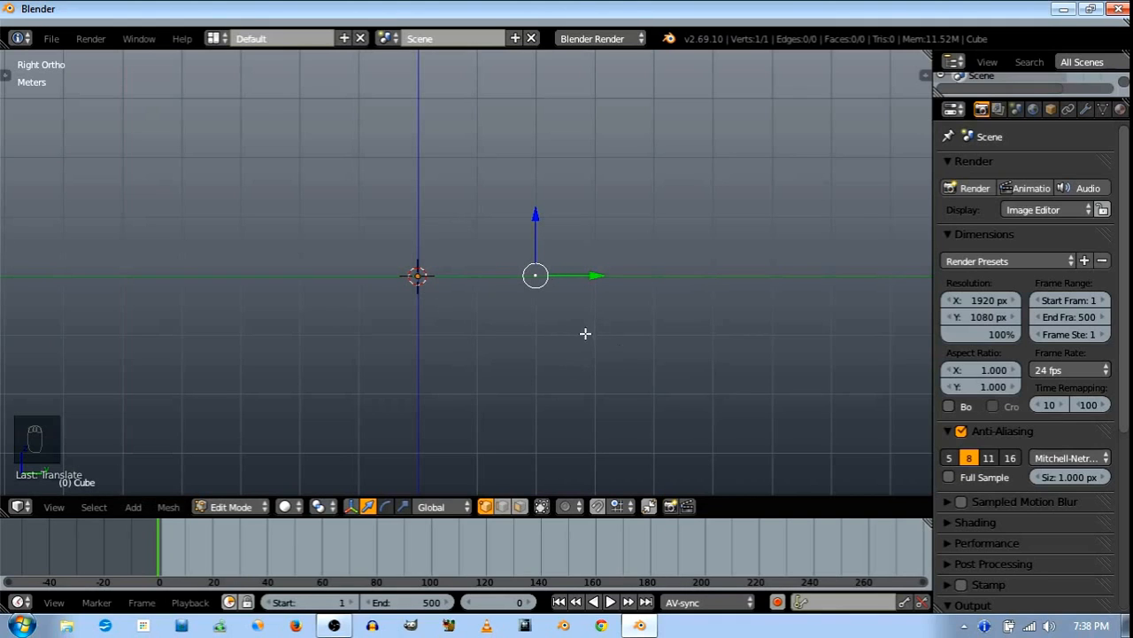
In top orthographic view, move the vertex one grid unit along X onto the Y axis, and return to Object Mode
click(1016, 110)
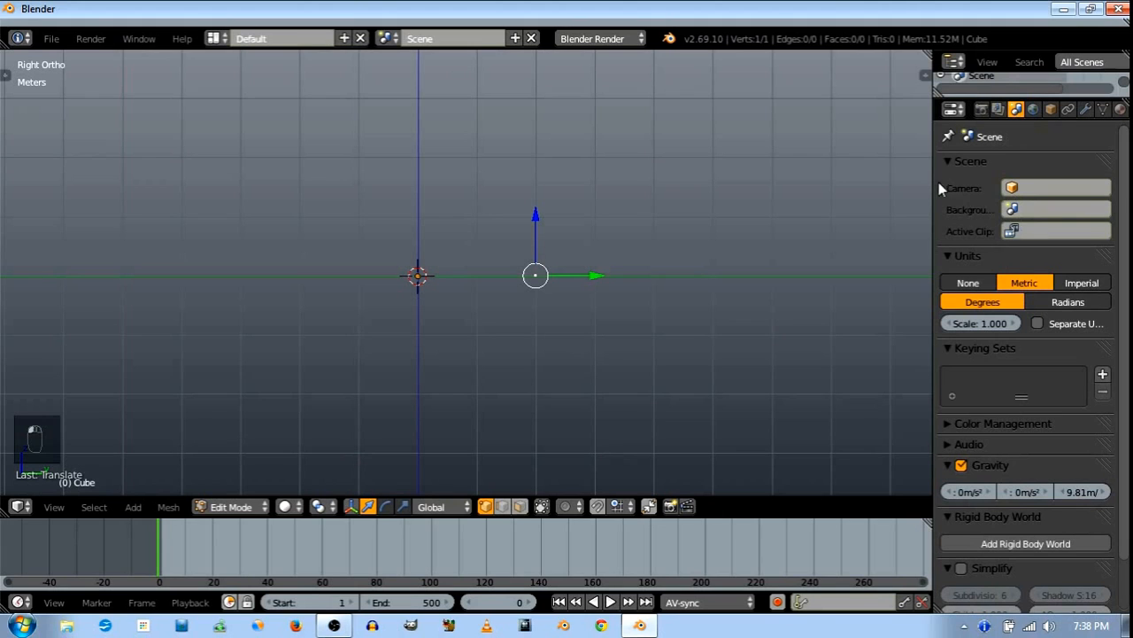
click(982, 110)
middle_drag(528, 209, 471, 211)
key(KP_7)
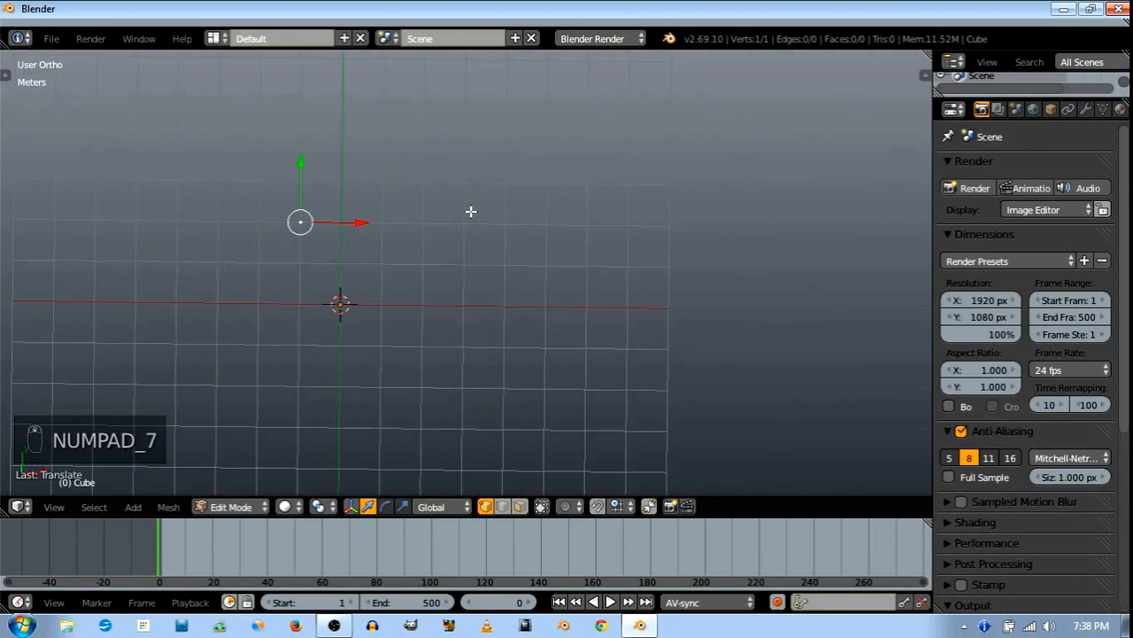
scroll(366, 245, up, 4)
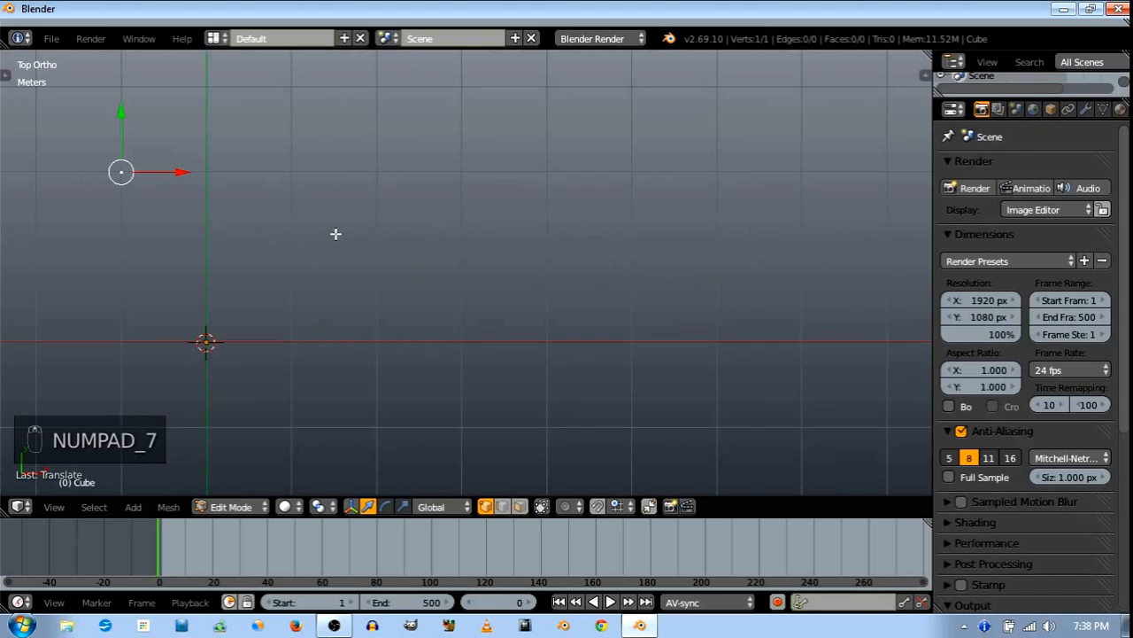
shift+middle_drag(334, 232, 508, 243)
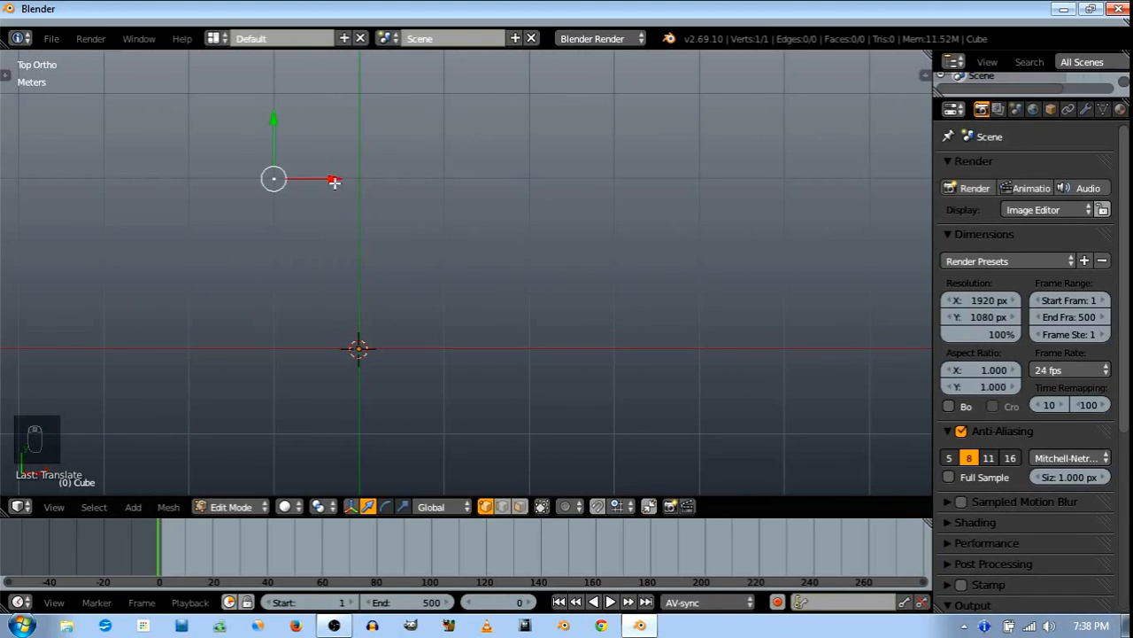
drag(334, 180, 418, 188)
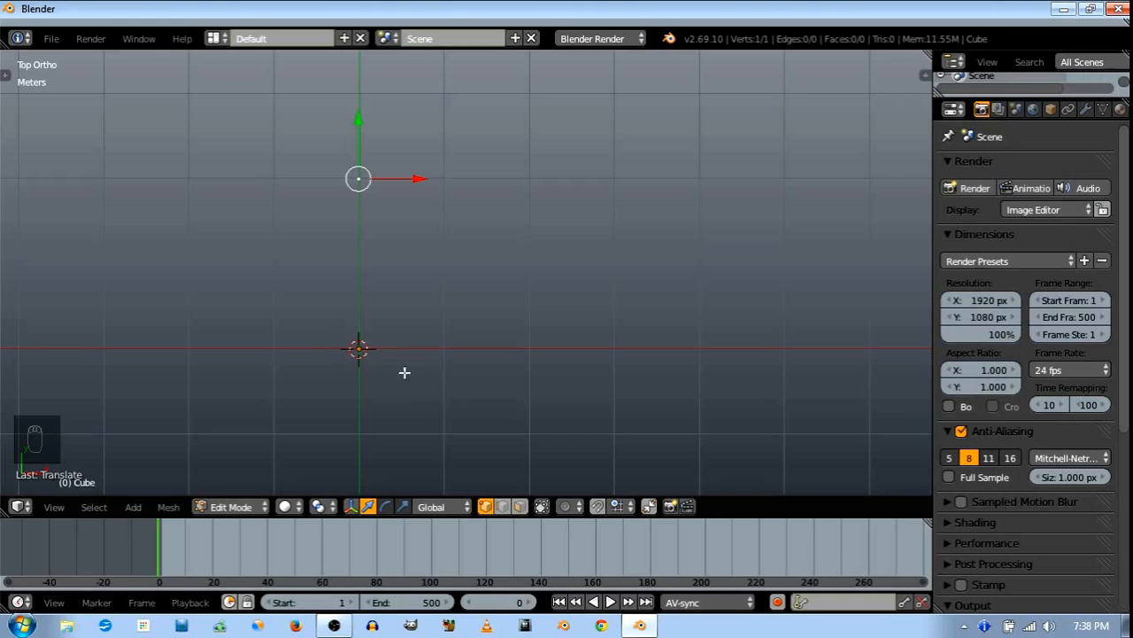
middle_drag(405, 371, 339, 251)
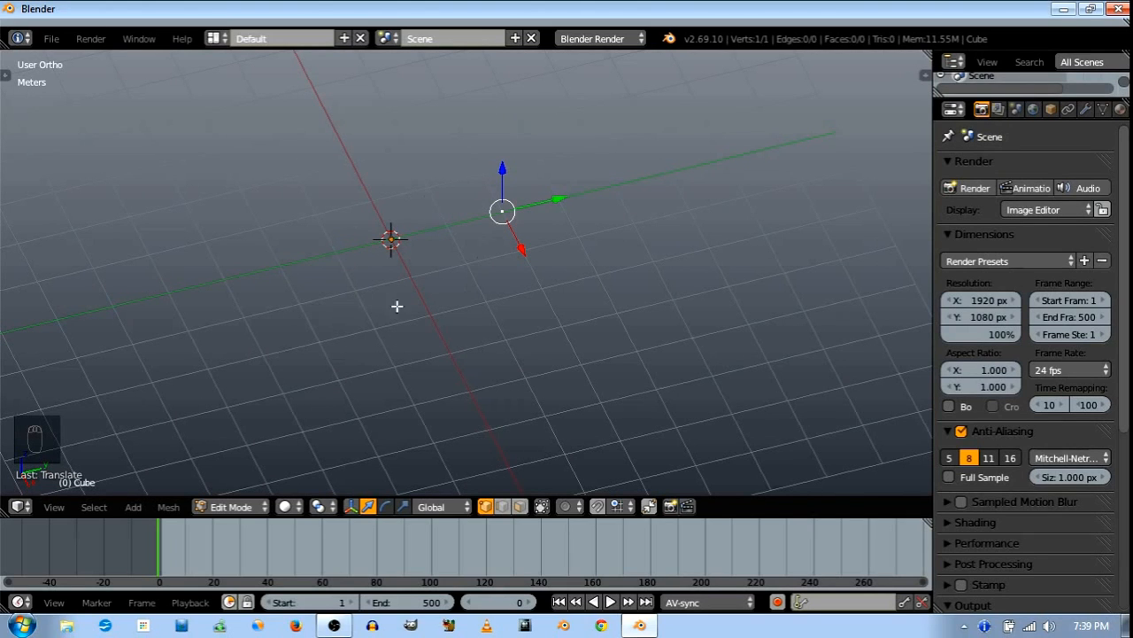
key(Tab)
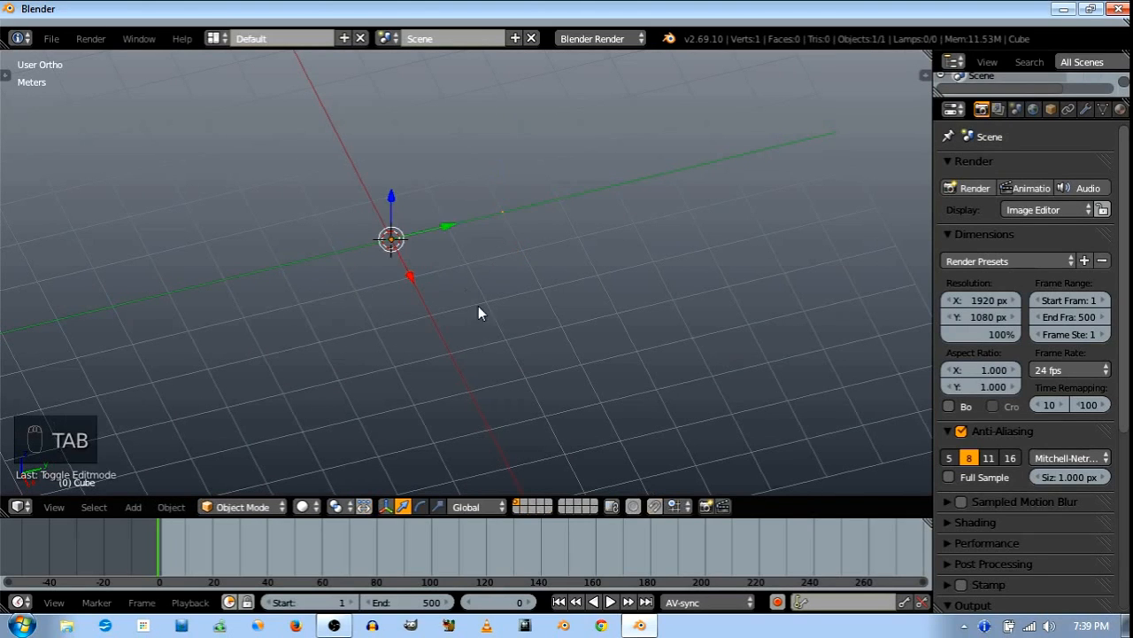
middle_drag(439, 307, 525, 274)
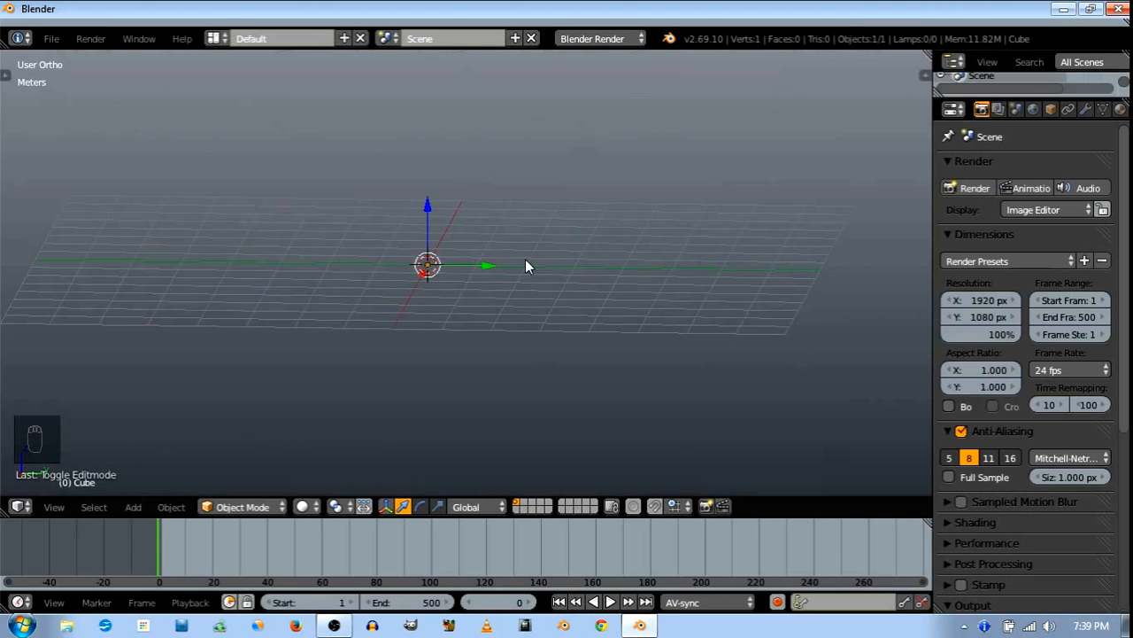
middle_drag(525, 265, 514, 319)
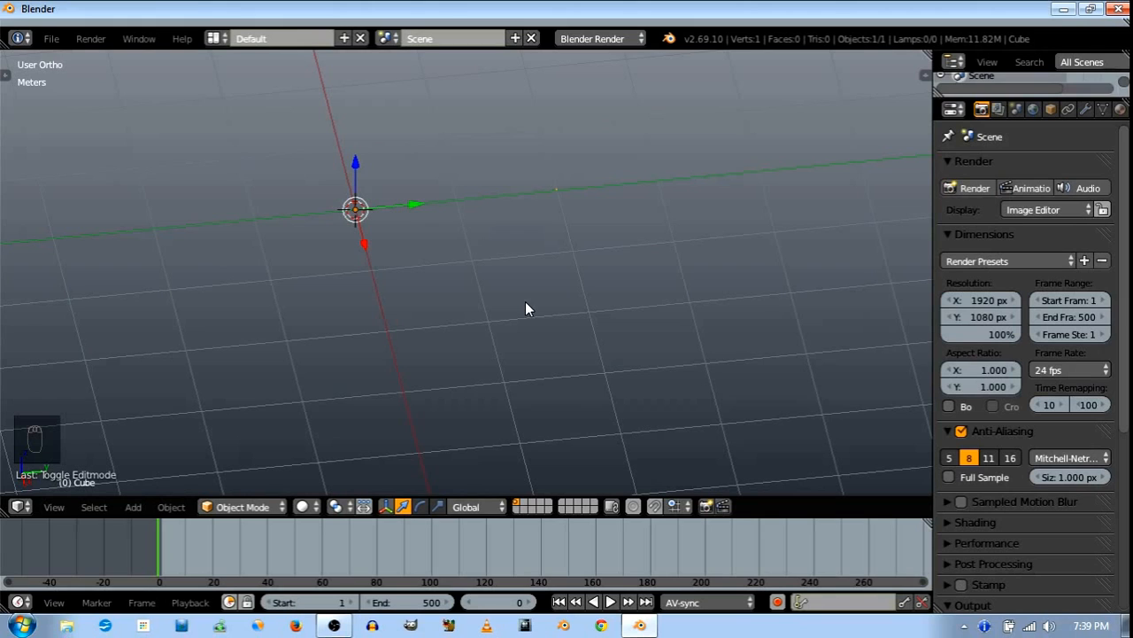
middle_drag(524, 326, 582, 352)
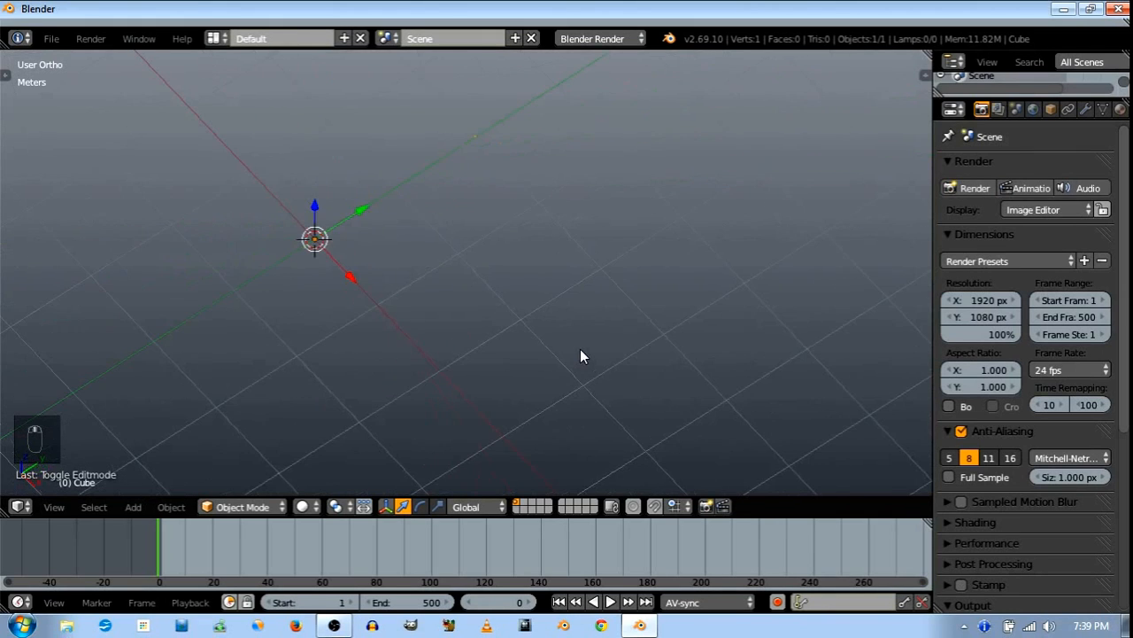
key(ctrl+s)
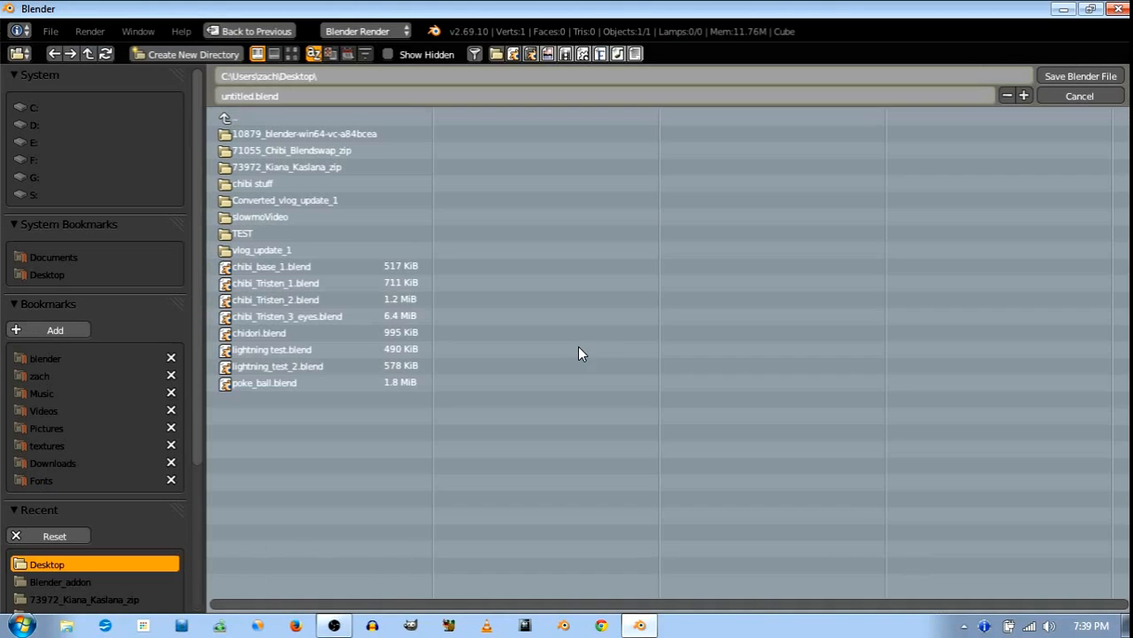
click(1082, 96)
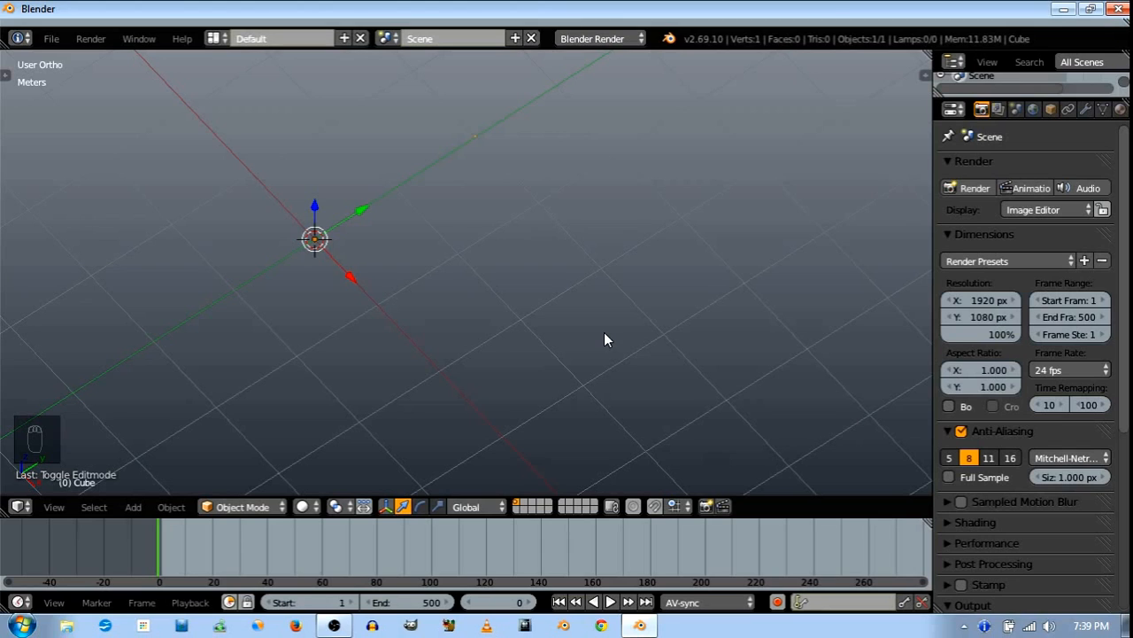
Save the scene to the Desktop as "rasengan tutorial"
key(ctrl+s)
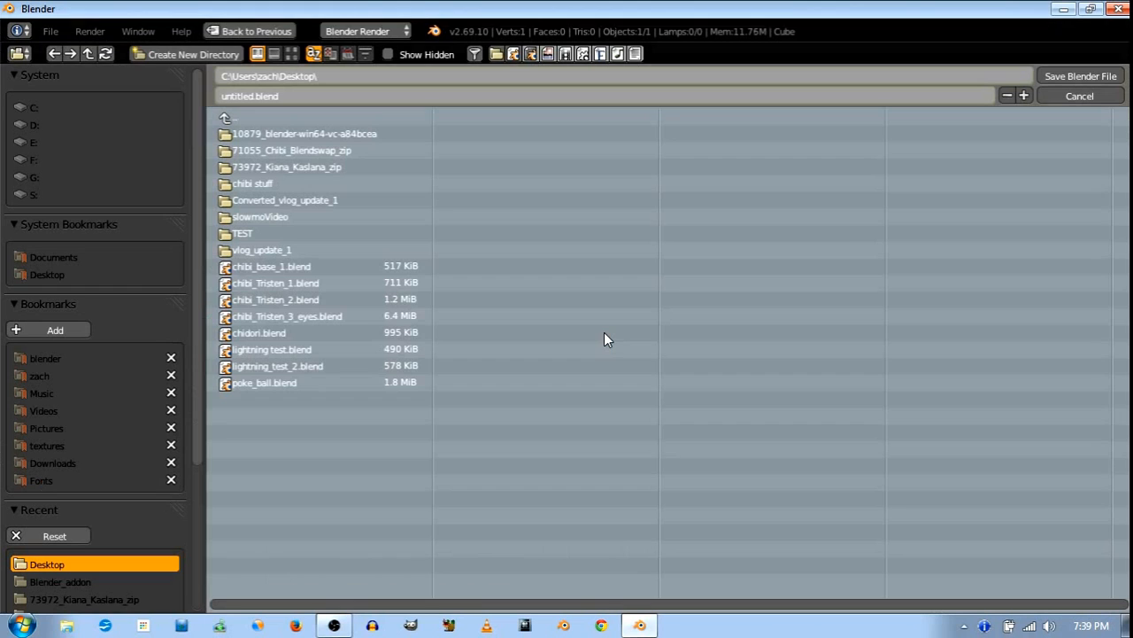
click(237, 95)
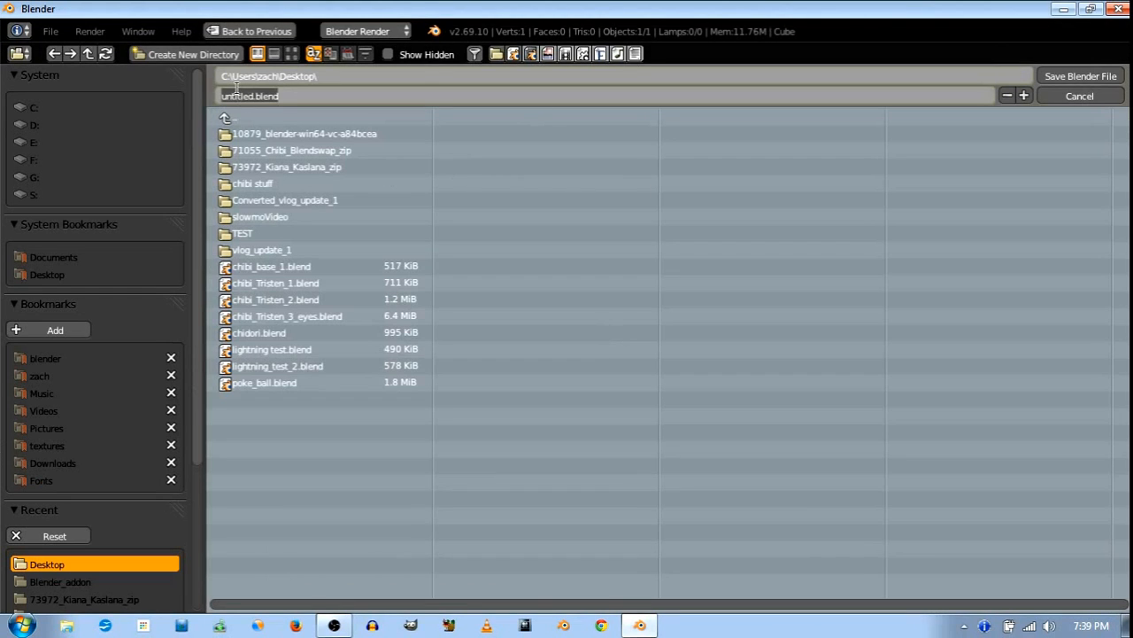
text(raseng)
text(an)
text( tutoria)
text(al)
click(1079, 74)
middle_drag(282, 242, 521, 233)
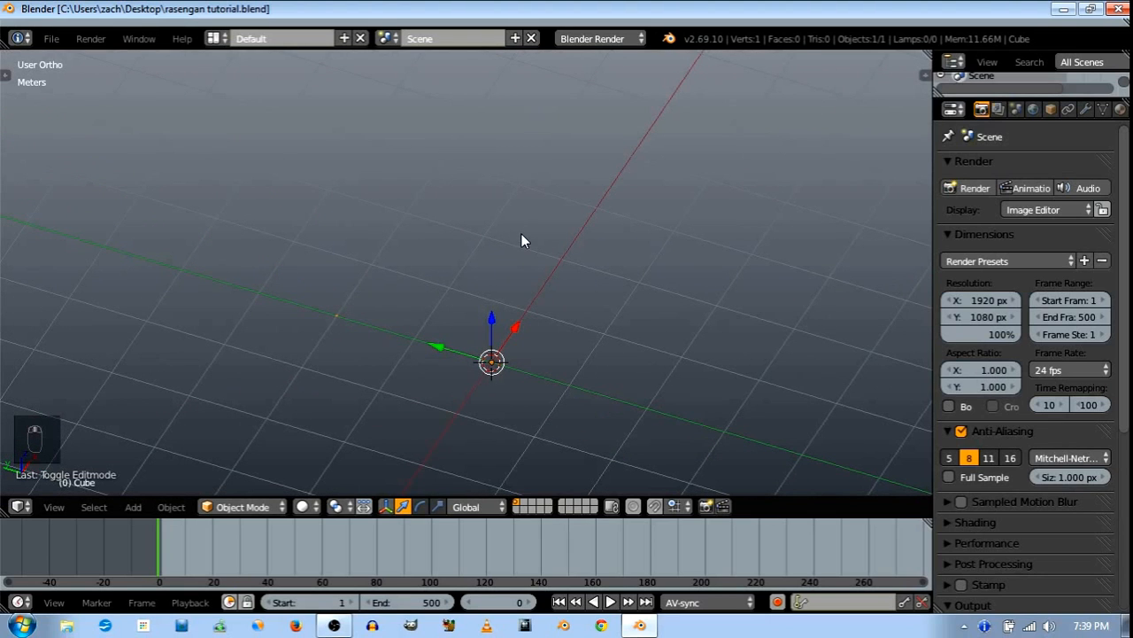
middle_drag(525, 305, 335, 230)
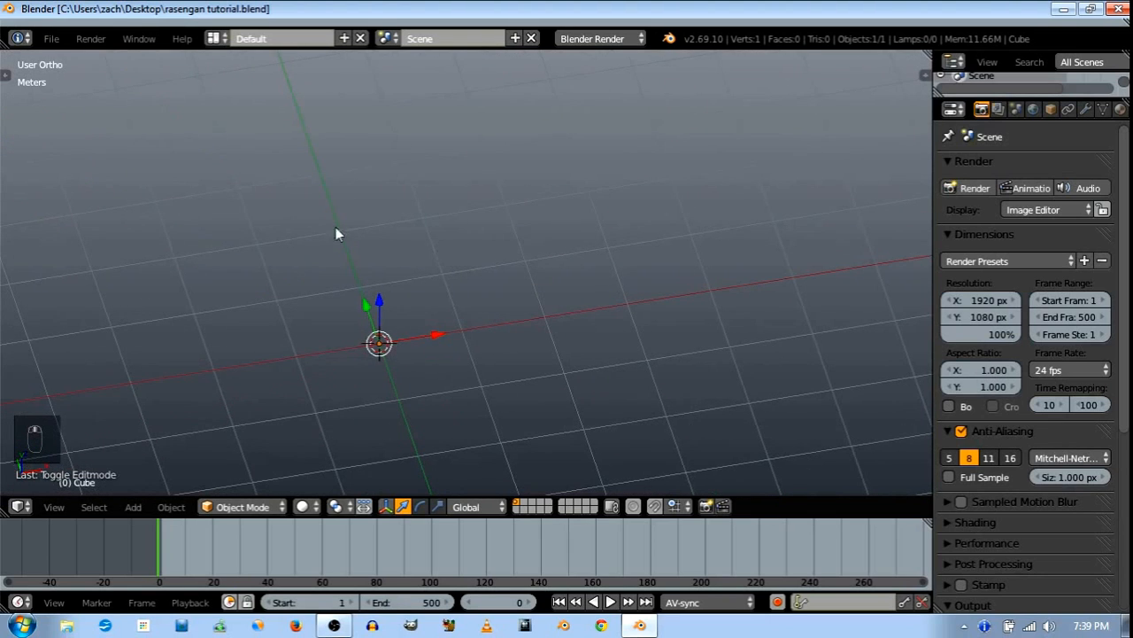
Add a particle system to the single-vertex object and name its settings "rasengan"
scroll(1019, 108, down, 3)
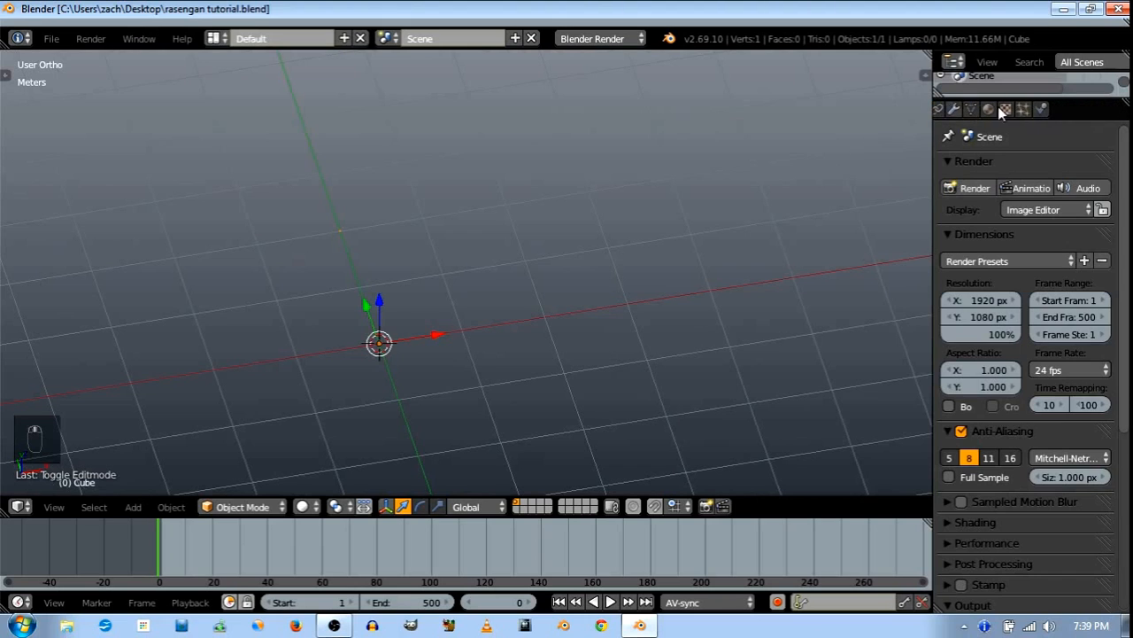
click(1024, 109)
click(1027, 211)
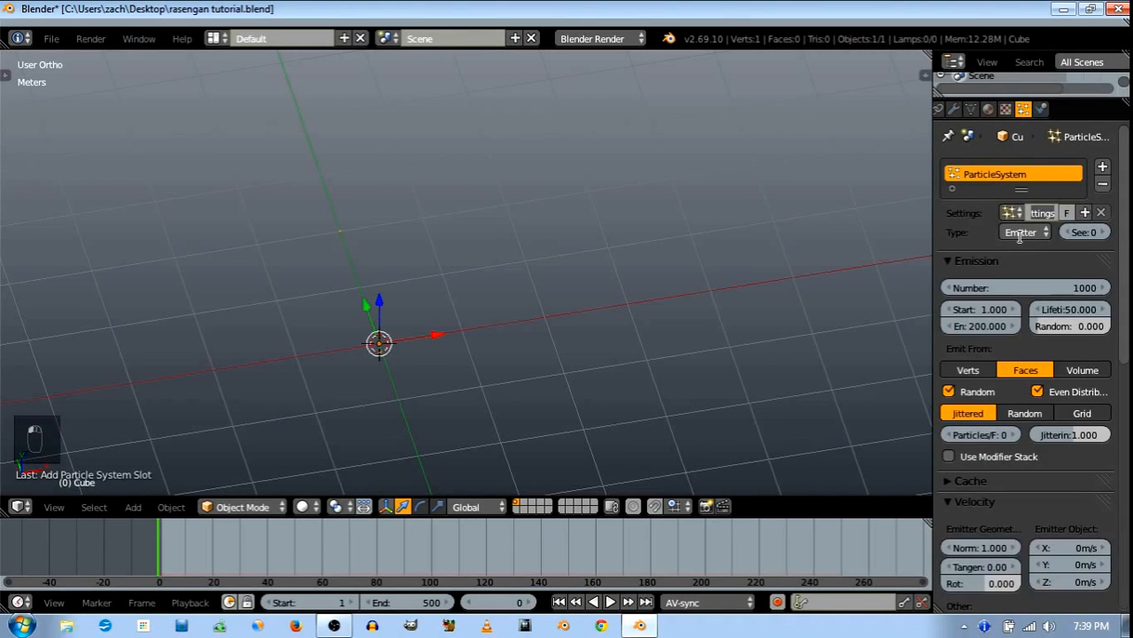
text(rasengan)
key(Return)
Set the particle emission number to 500
scroll(1066, 345, down, 1)
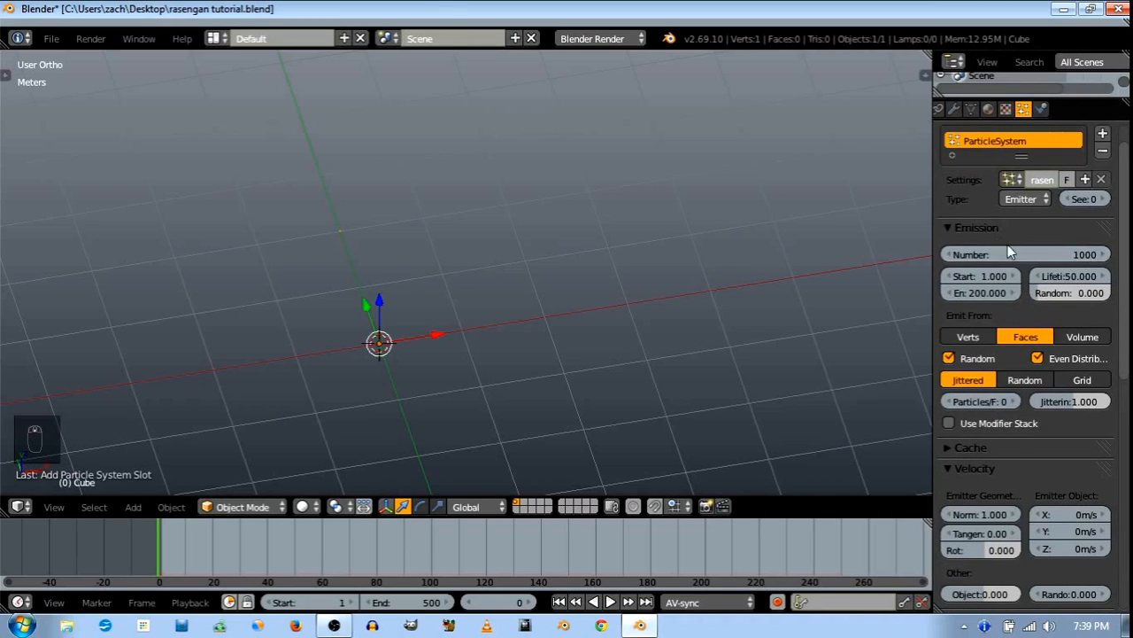
click(1011, 254)
text(500)
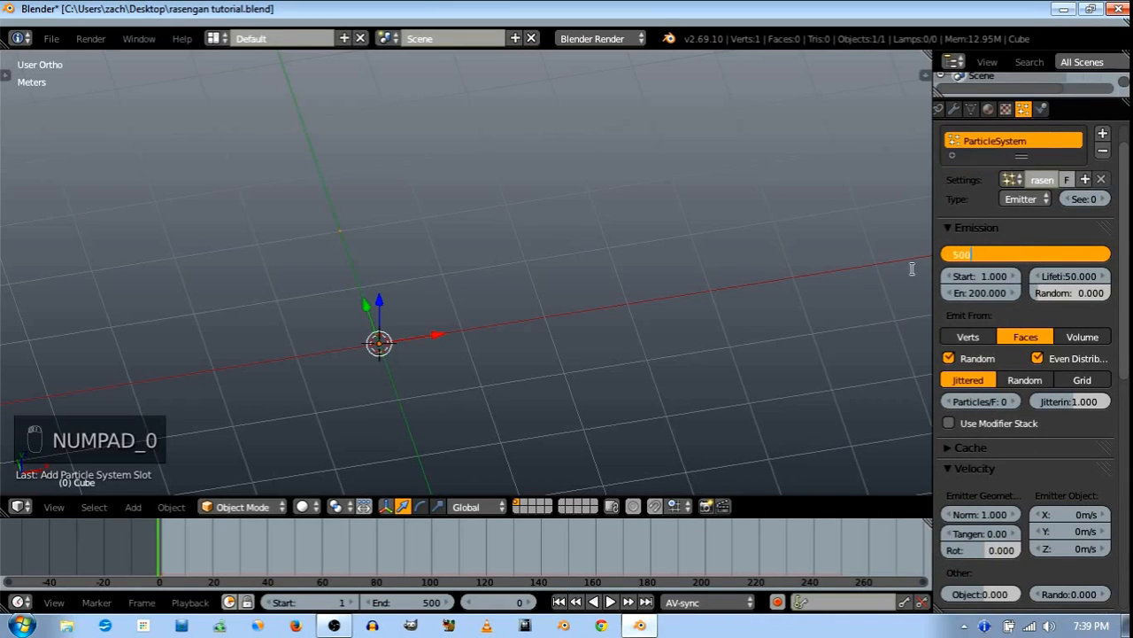
key(Return)
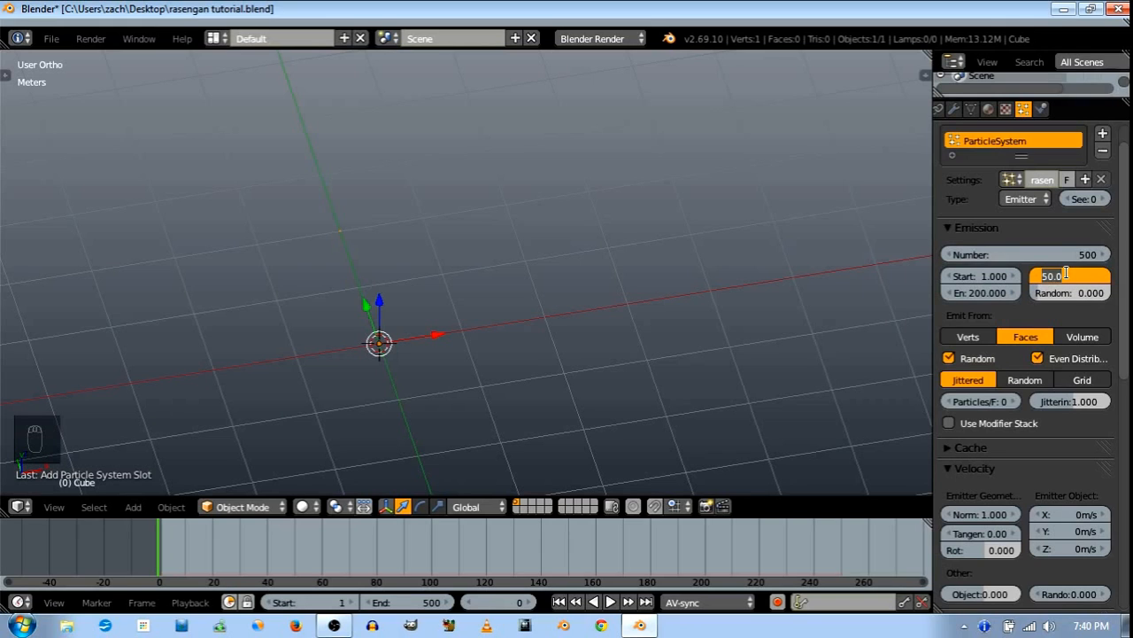
key(Return)
click(1030, 228)
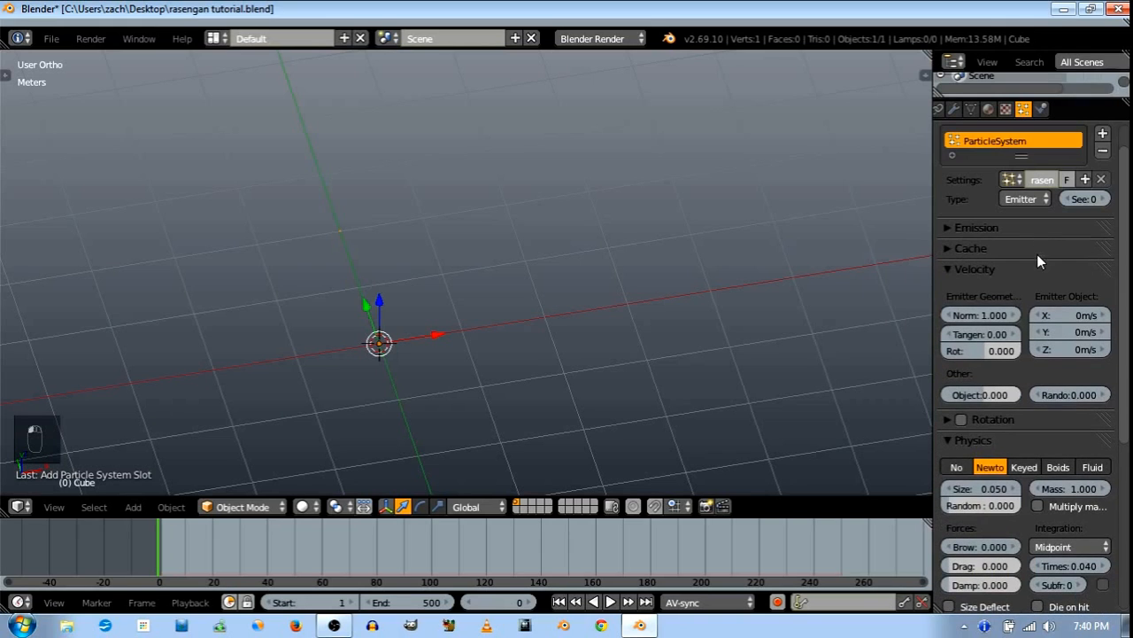
Set the particles' normal emitter velocity to 0 and widen the properties area so its settings are fully readable
click(991, 313)
text(0)
key(Return)
drag(932, 279, 812, 265)
click(846, 269)
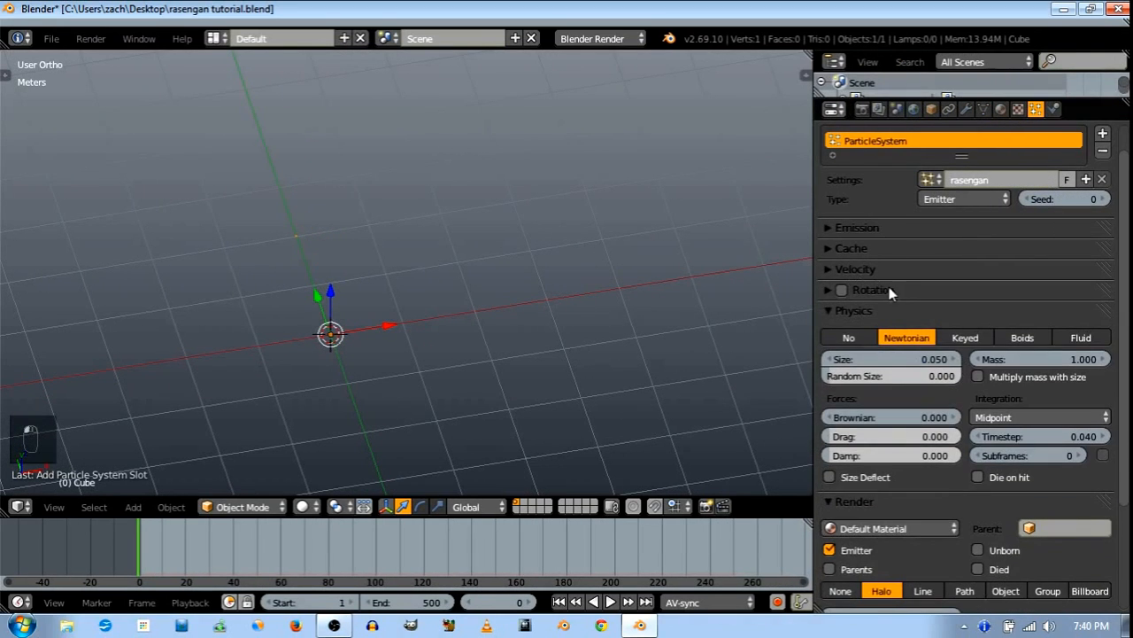
Set the particles to render as Object
click(860, 309)
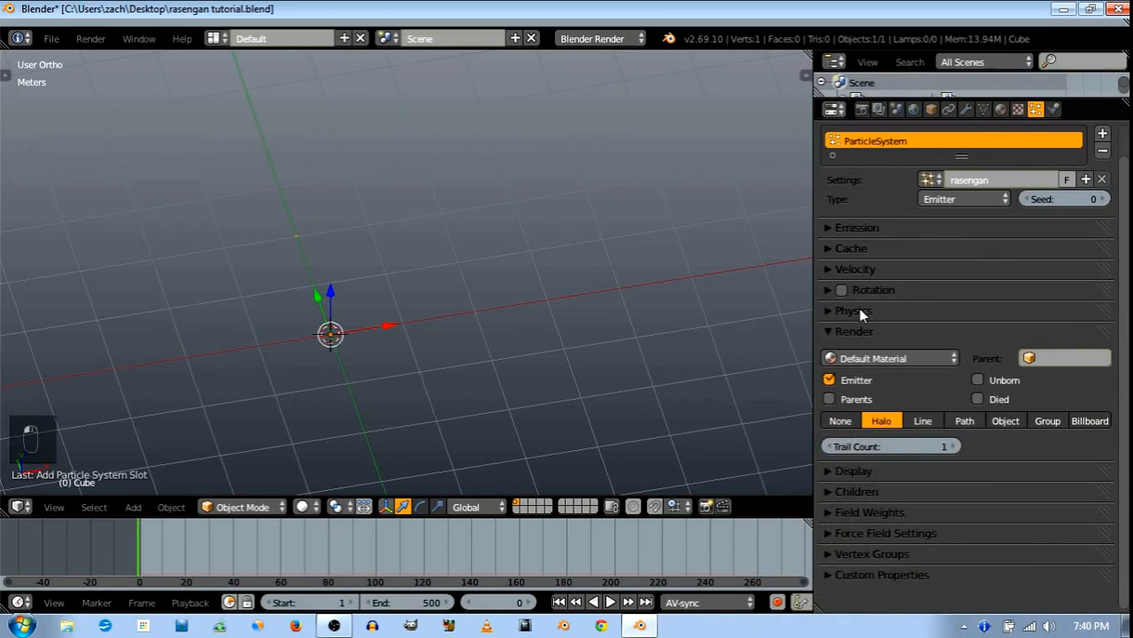
click(1049, 420)
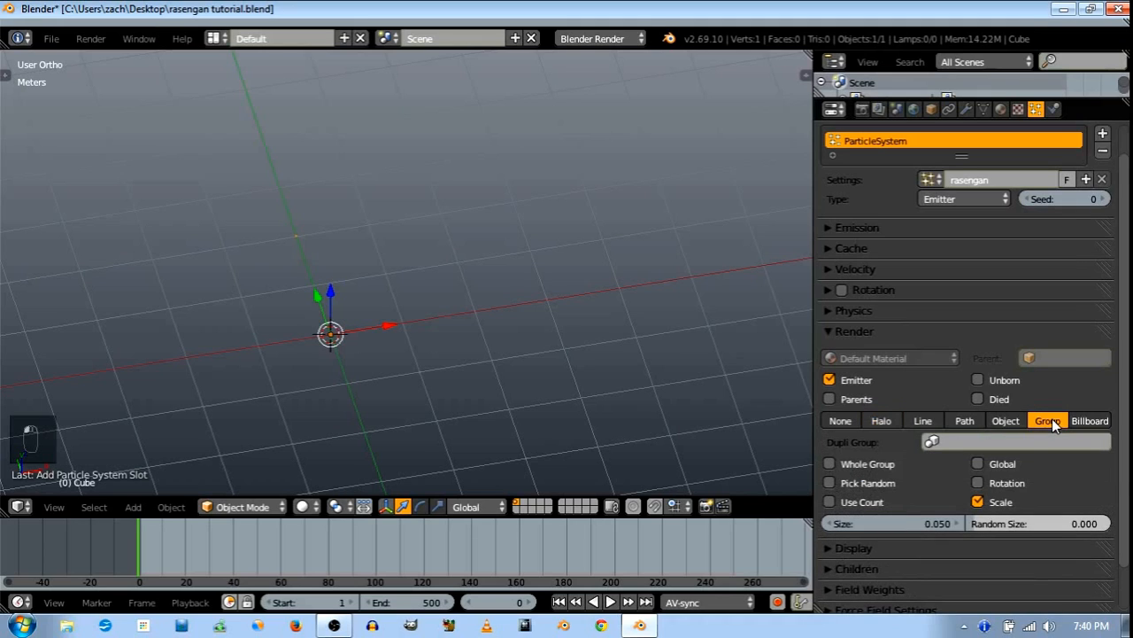
click(1006, 422)
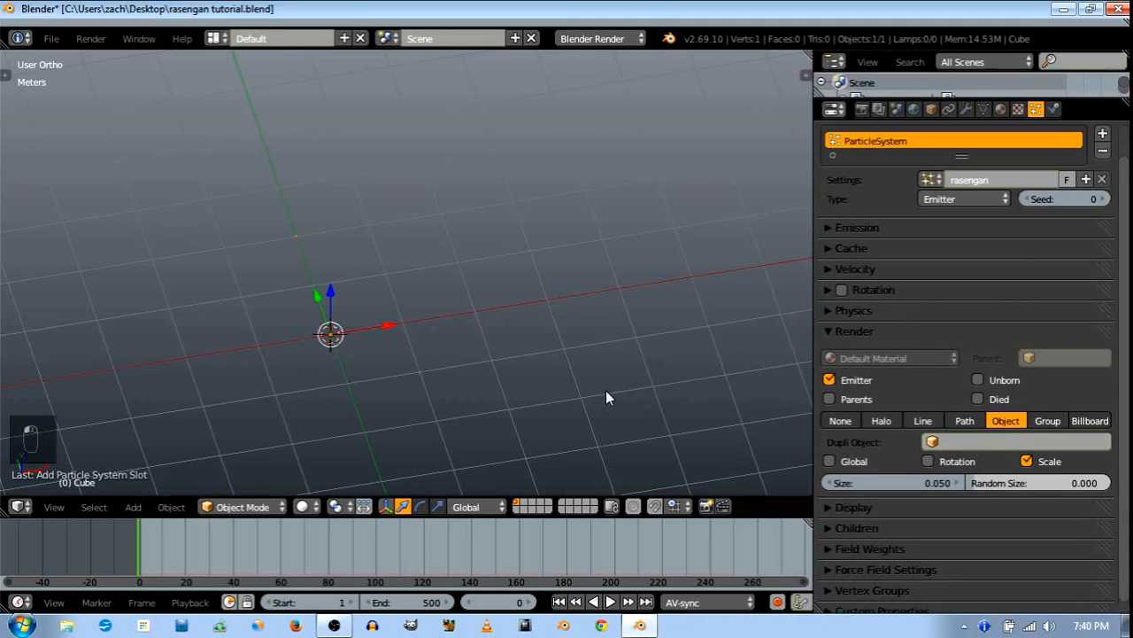
Switch to the second scene layer and add an icosphere mesh at the origin
key(Delete)
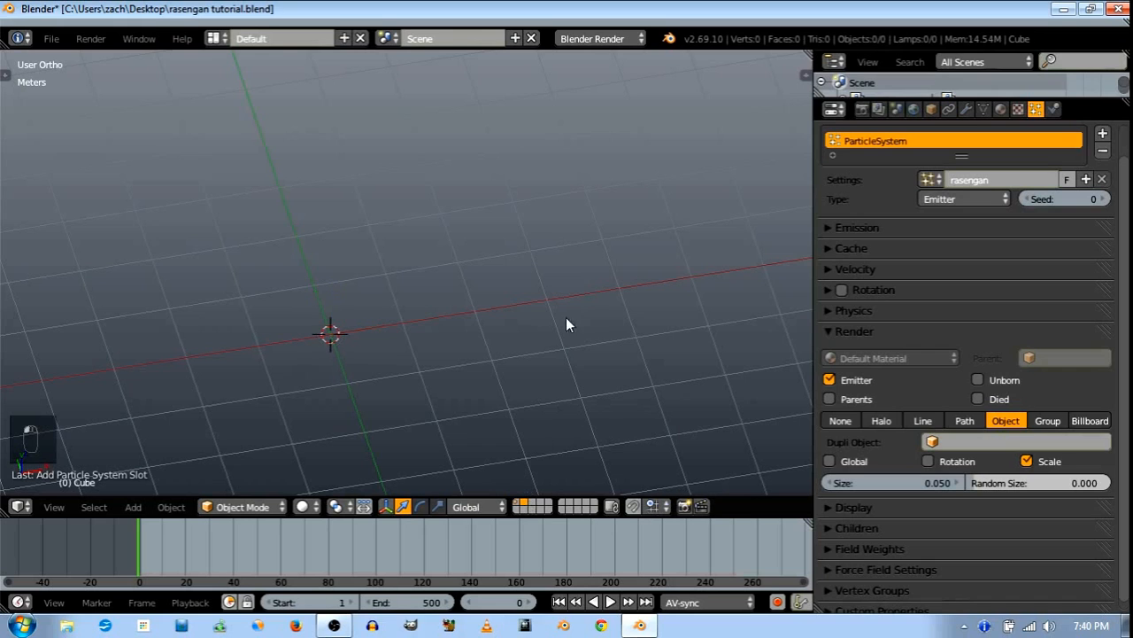
middle_drag(497, 330, 486, 377)
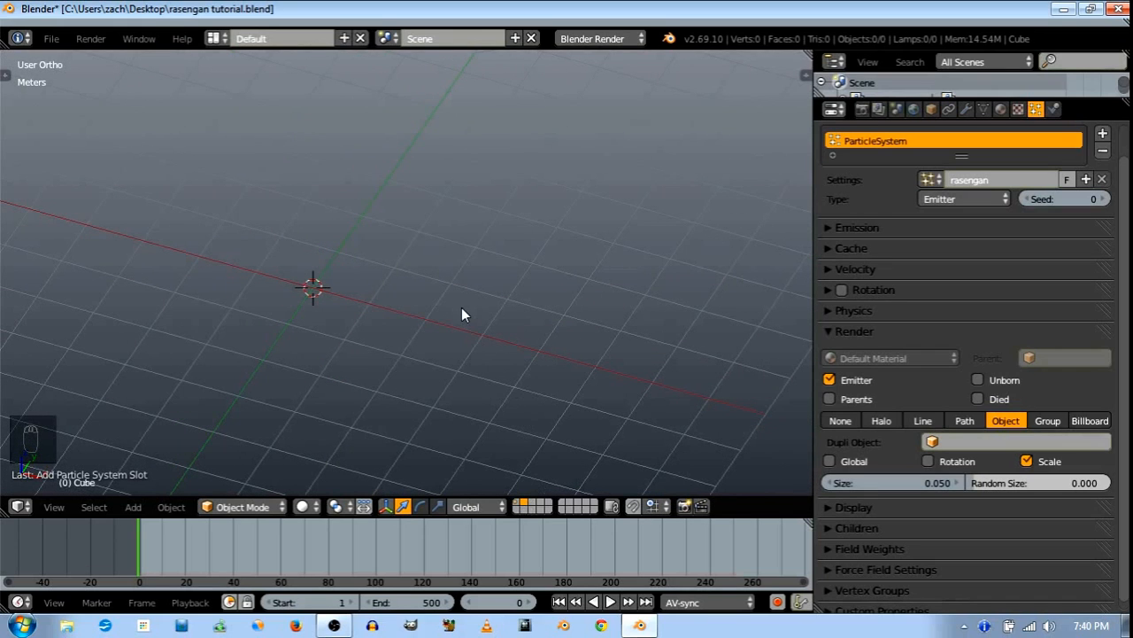
key(shift+a)
mouse_move(462, 309)
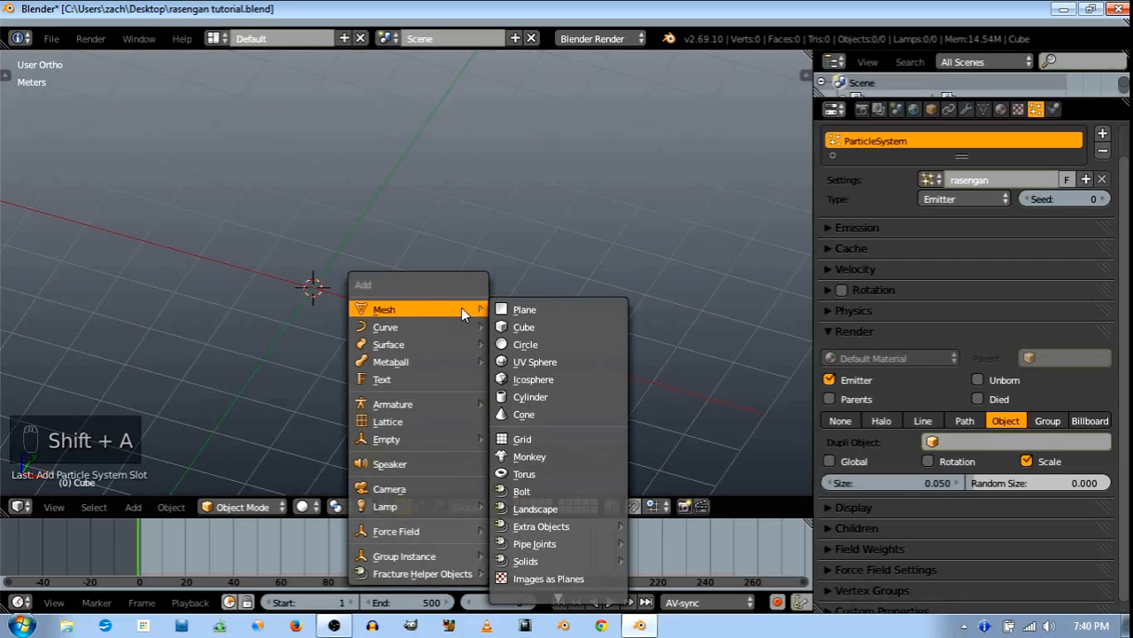
click(561, 379)
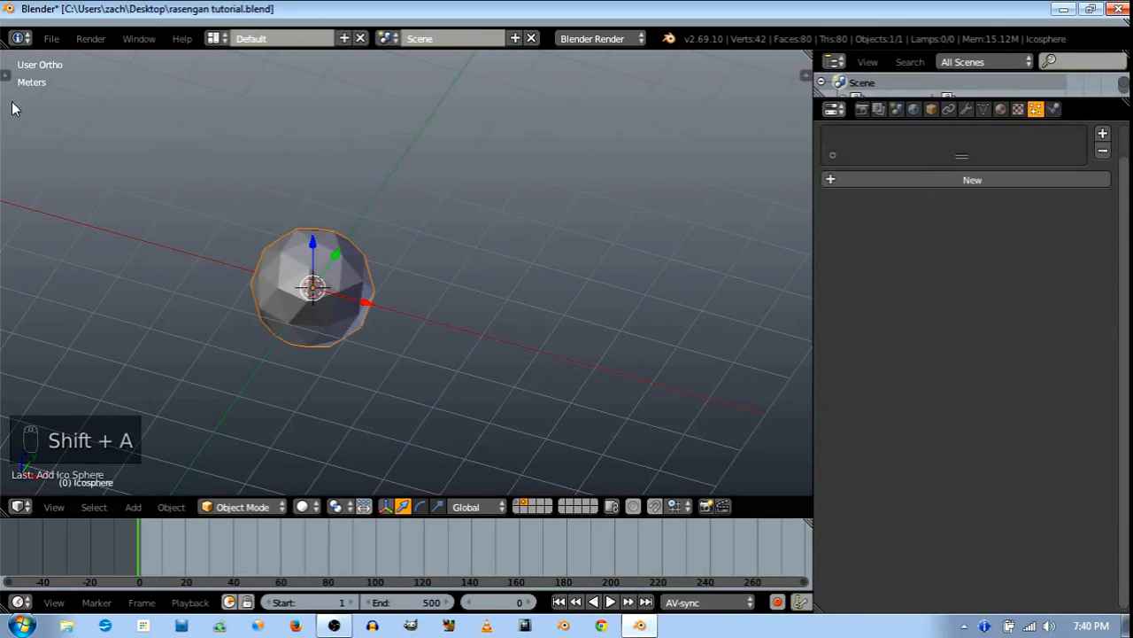
Set the new icosphere's subdivisions to 1
click(7, 73)
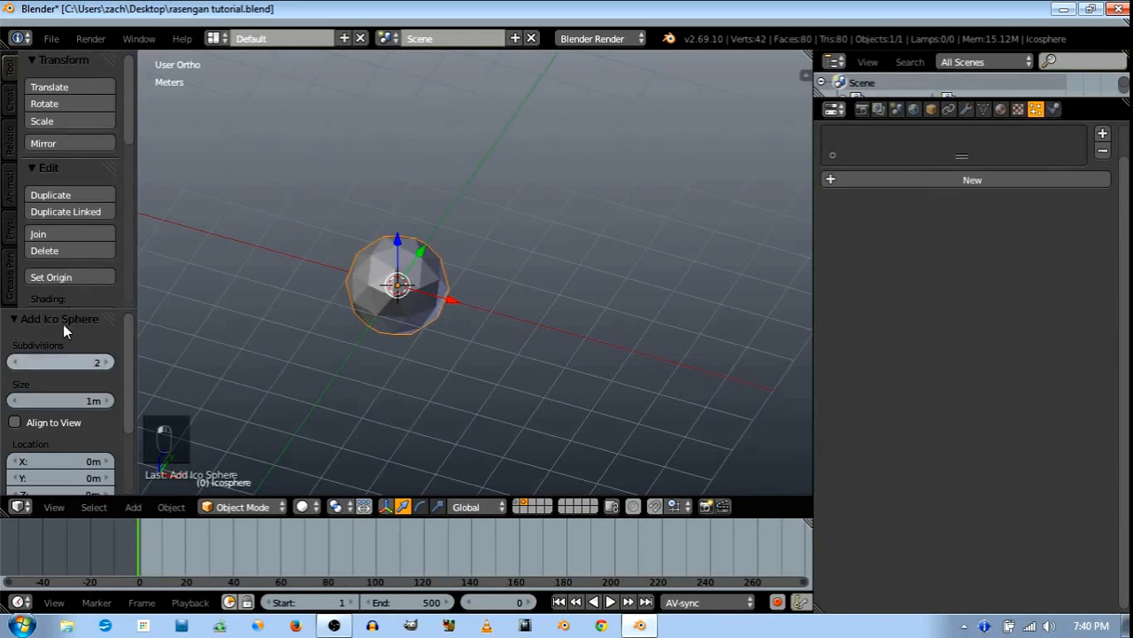
click(12, 363)
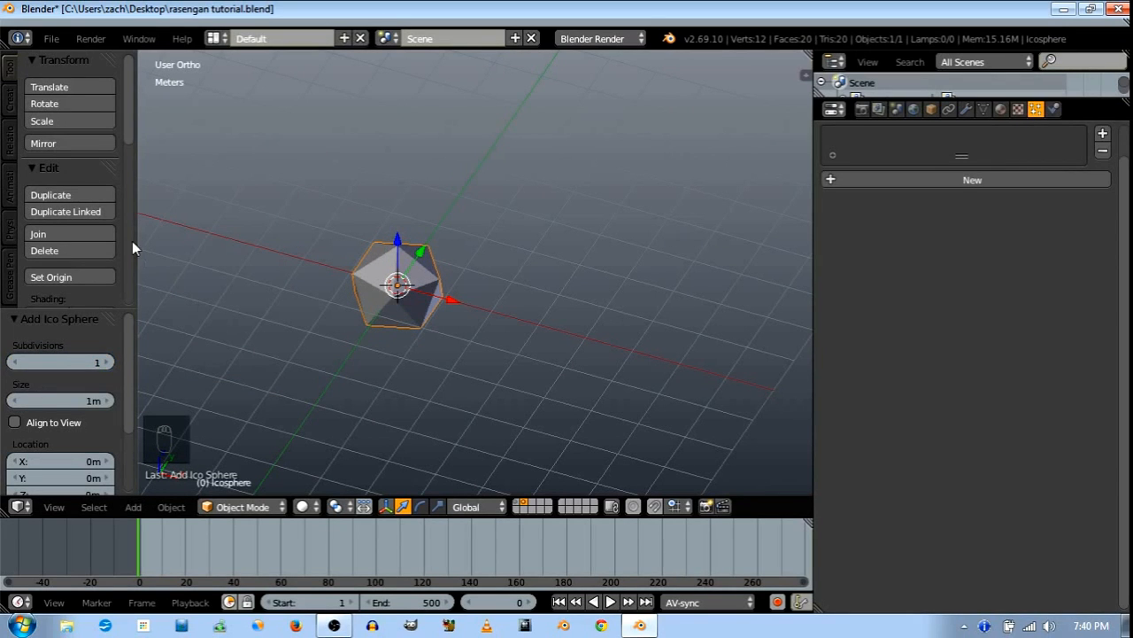
drag(132, 241, 5, 181)
middle_drag(345, 354, 452, 408)
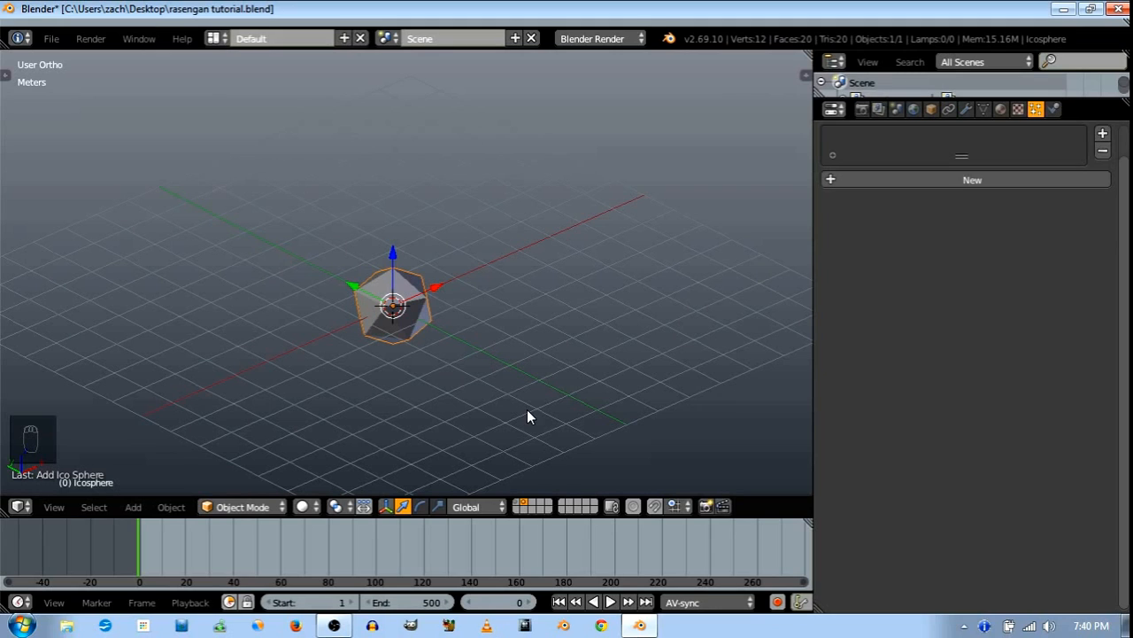
Return to the first layer, select the single-vertex emitter, and assign Icosphere as the particles' dupli object
click(522, 503)
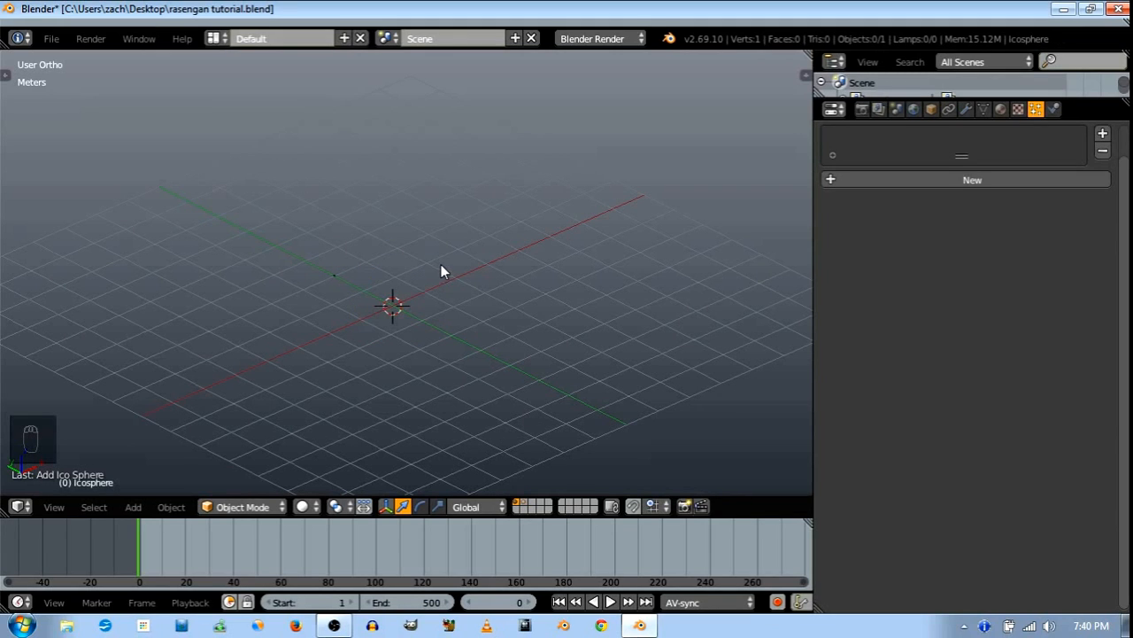
right_click(338, 277)
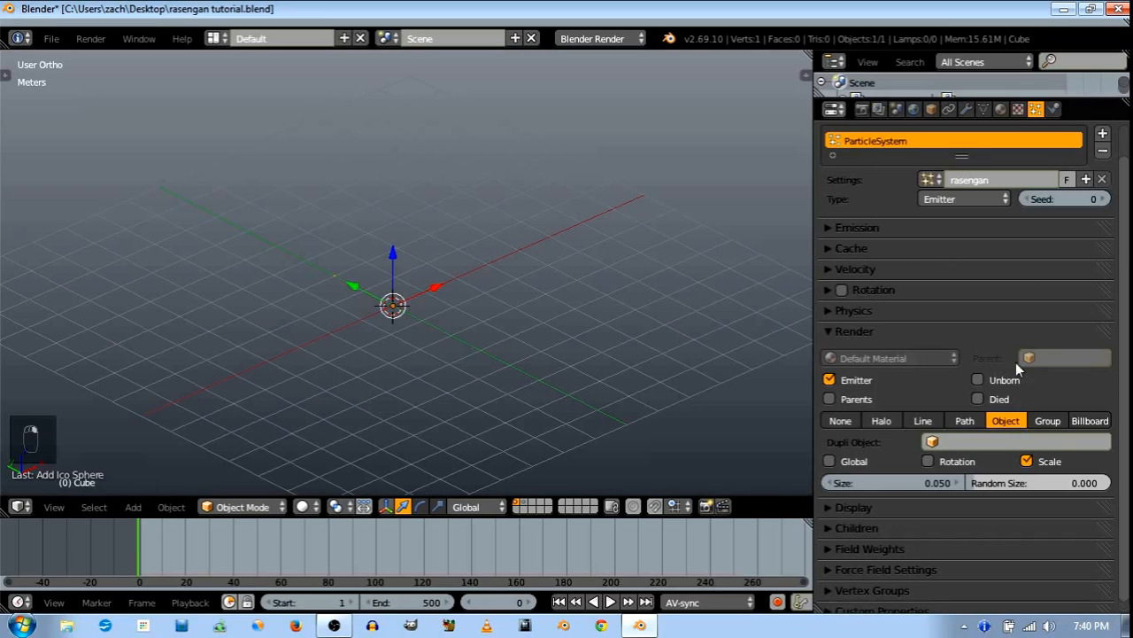
click(1032, 441)
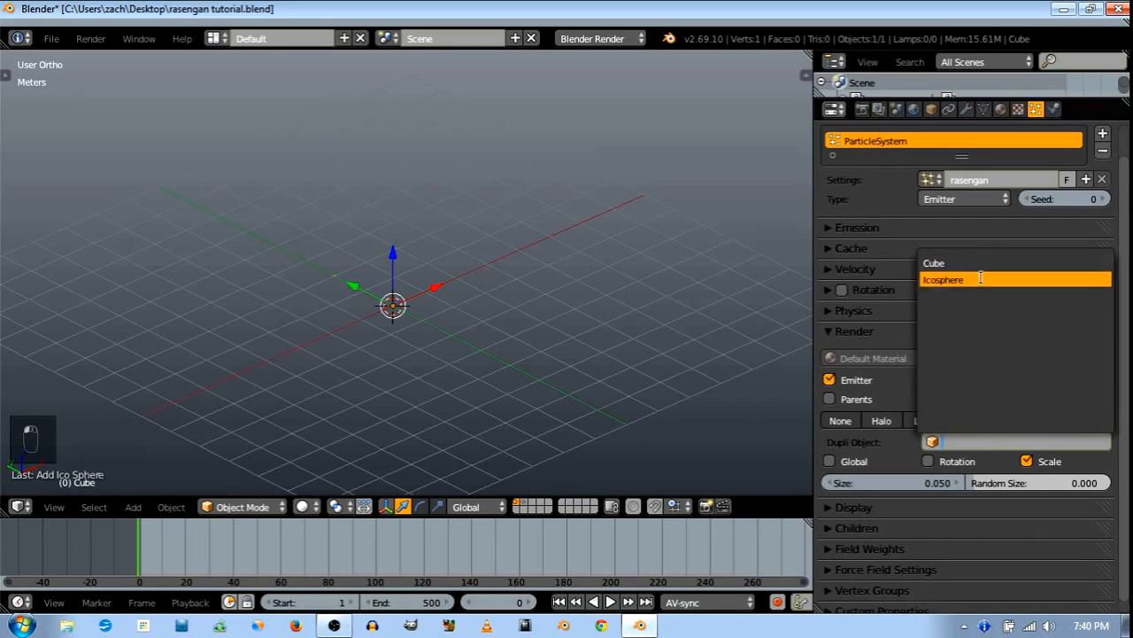
click(981, 278)
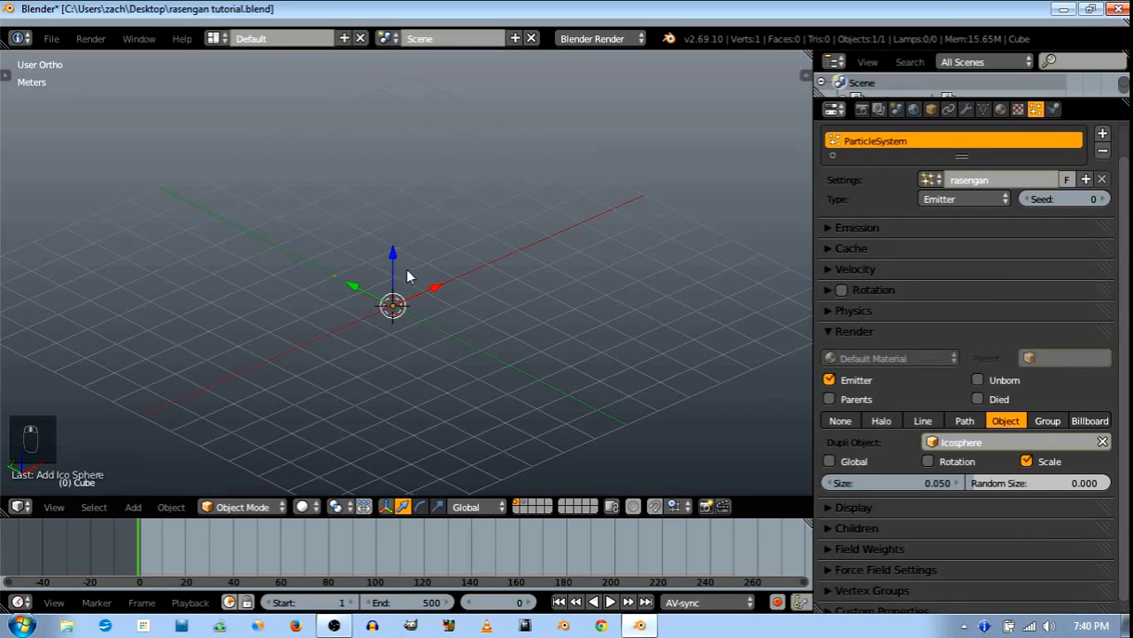
Play the animation to check the particles' motion, and return to the first frame
middle_drag(407, 276, 434, 286)
key(alt+a)
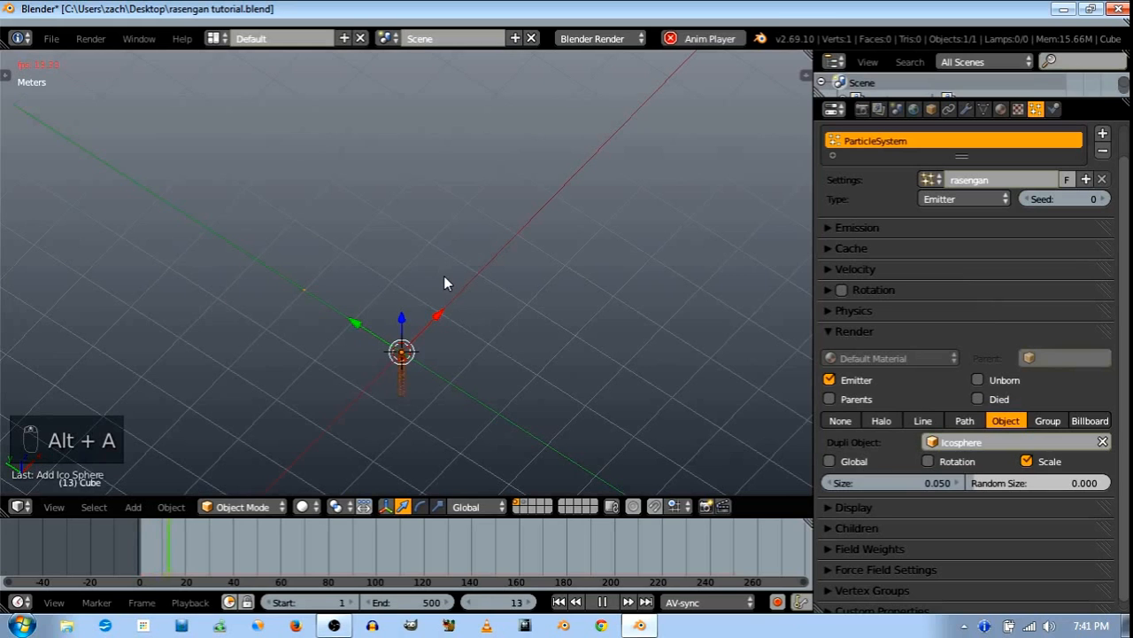
key(alt+a)
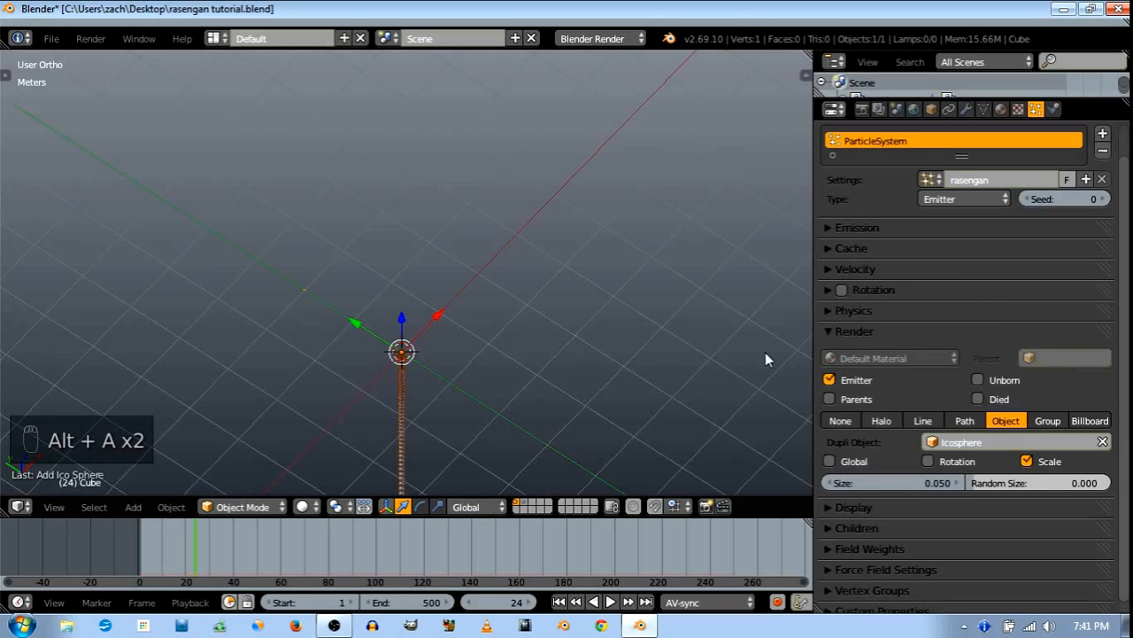
middle_drag(345, 317, 494, 302)
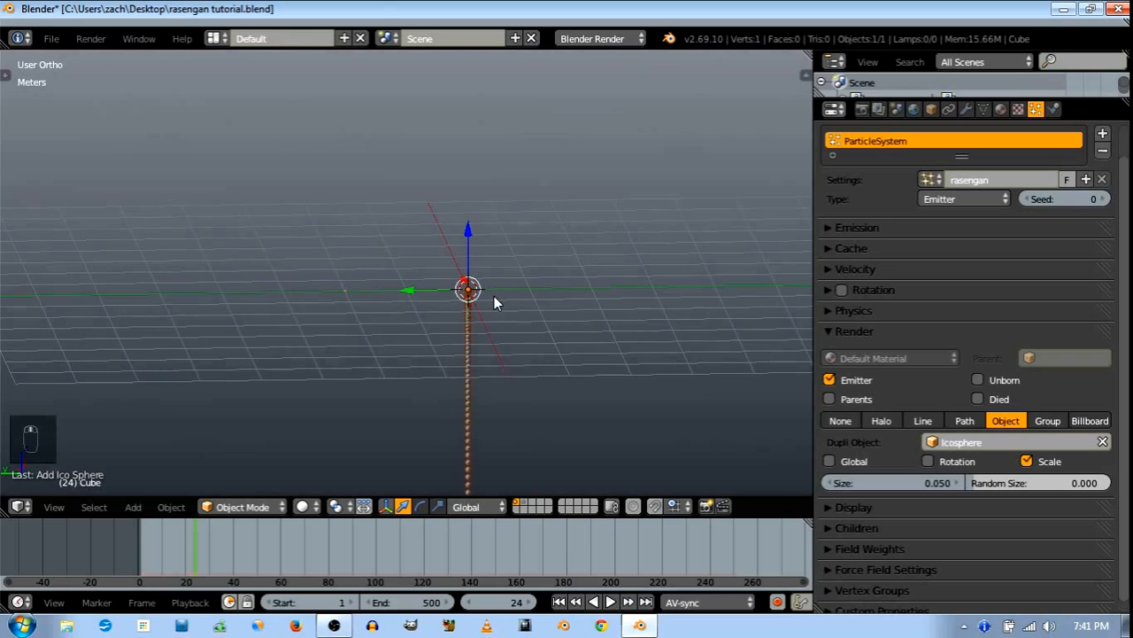
scroll(494, 295, up, 2)
click(561, 602)
Set the particle system to emit from Verts
scroll(923, 319, up, 1)
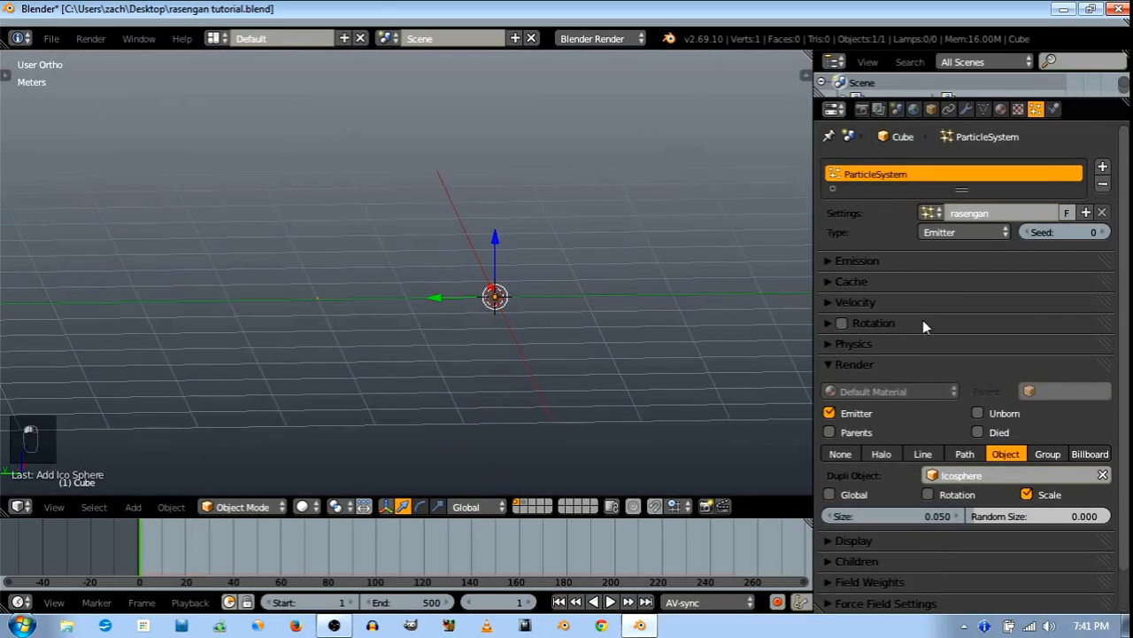
click(879, 267)
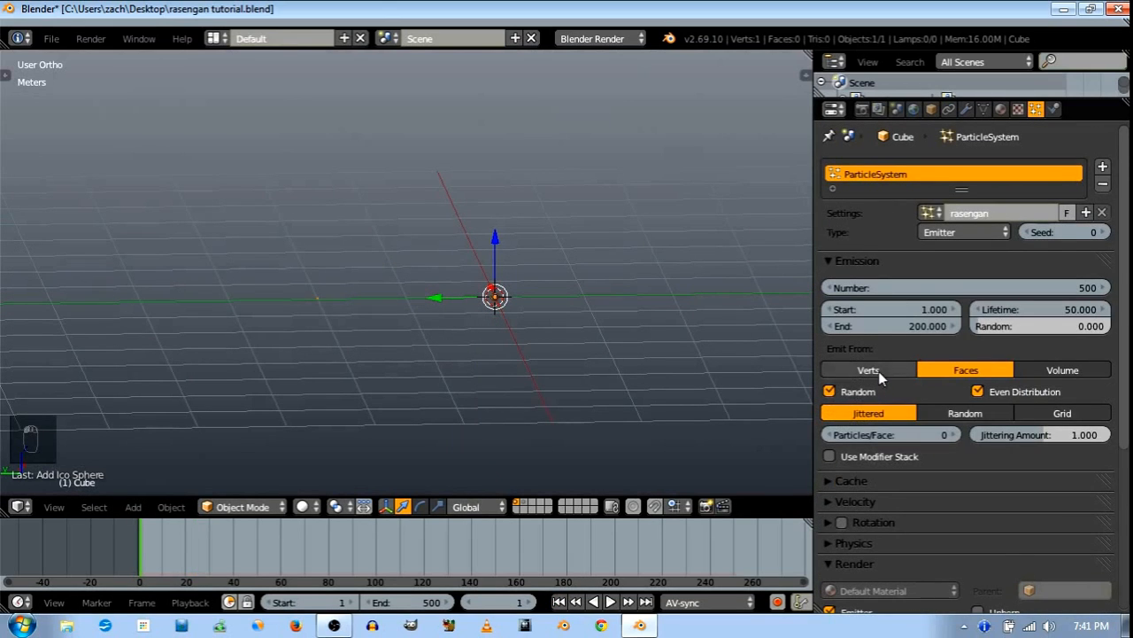
click(878, 371)
click(844, 260)
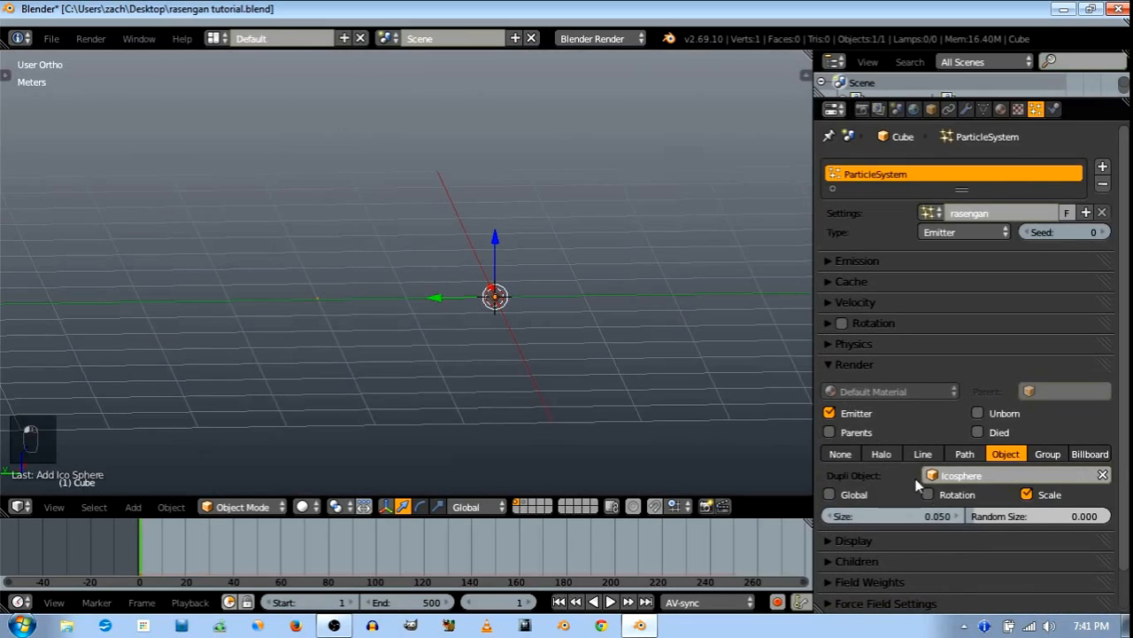
Set the gravity field weight of the particle system to 0
click(899, 366)
click(901, 425)
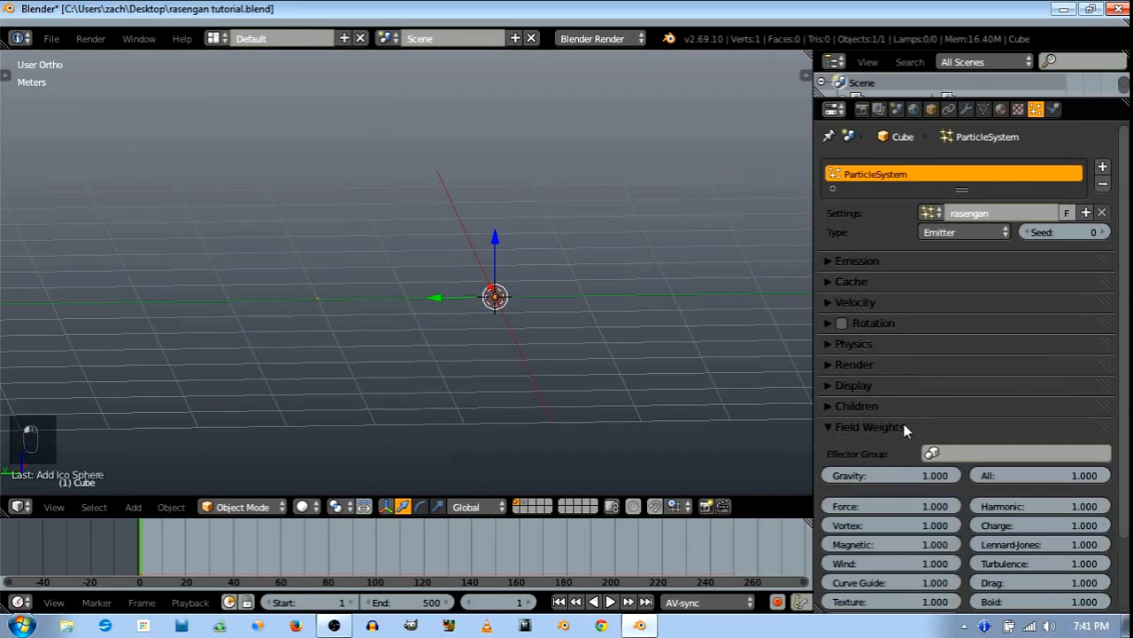
click(912, 476)
text(0)
key(Return)
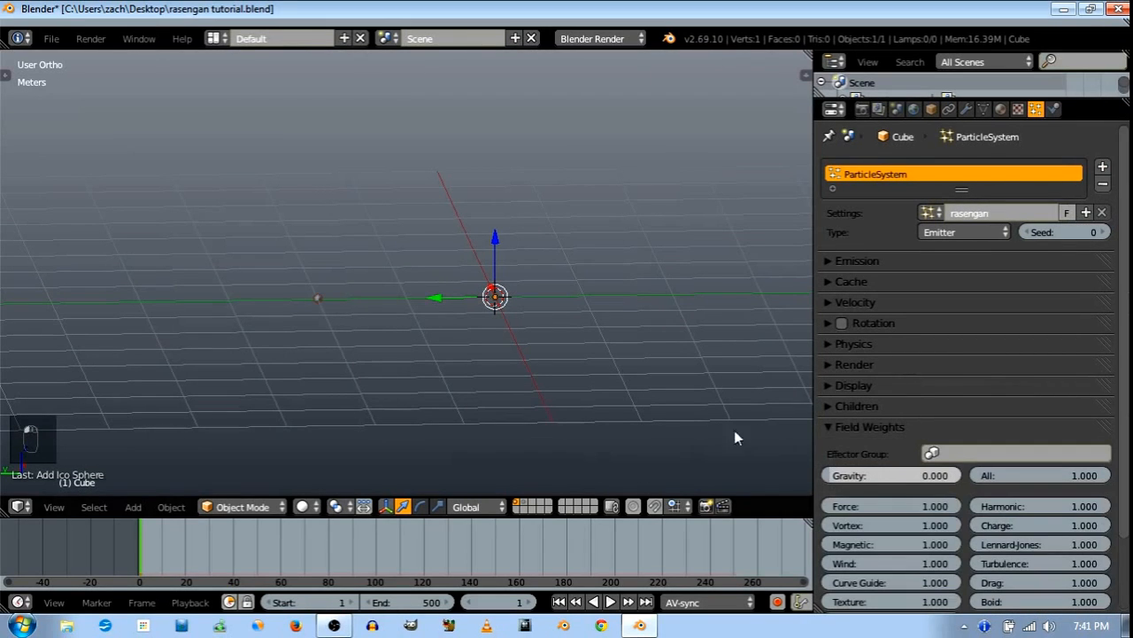
click(882, 426)
Play the animation to check the particles at the vertex without gravity, and rewind to the first frame
key(alt+a)
middle_drag(437, 298, 331, 307)
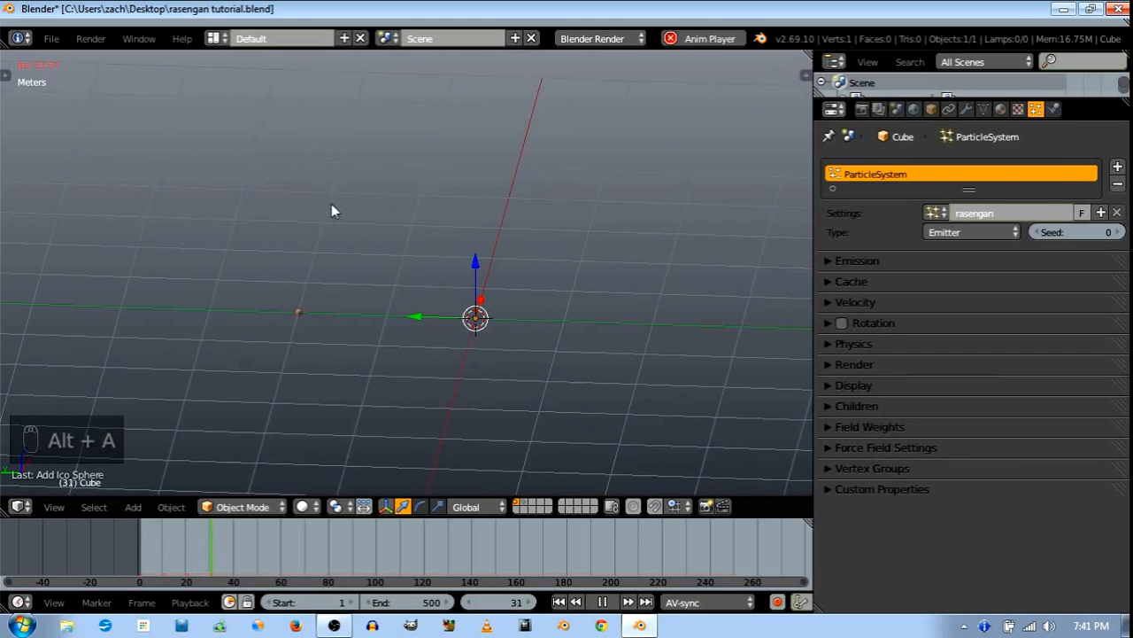
key(alt+a)
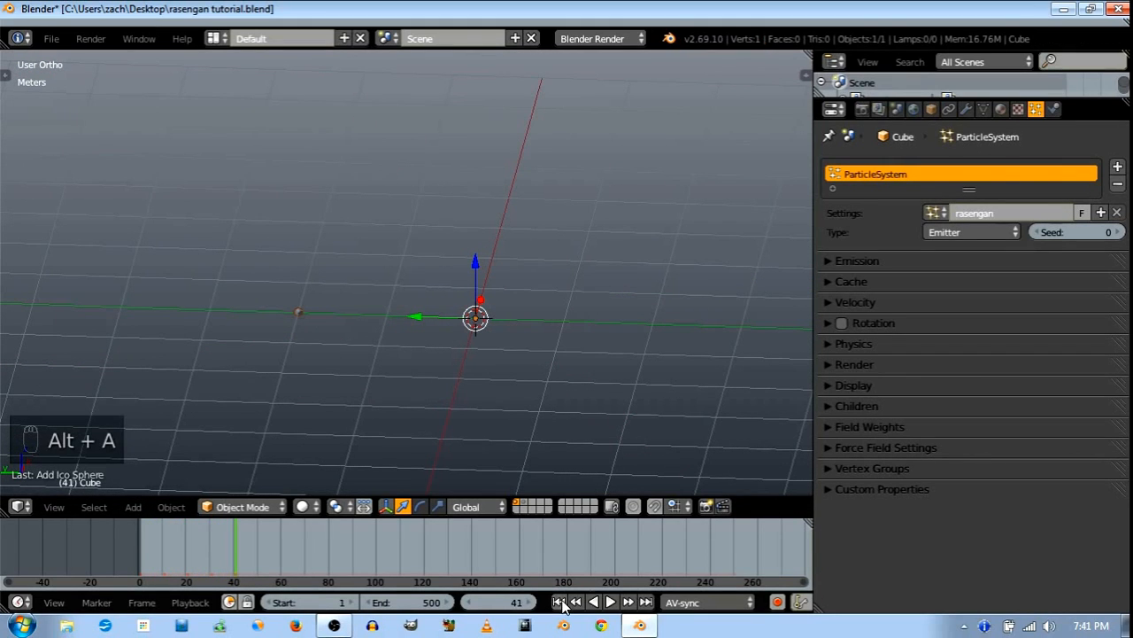
click(560, 602)
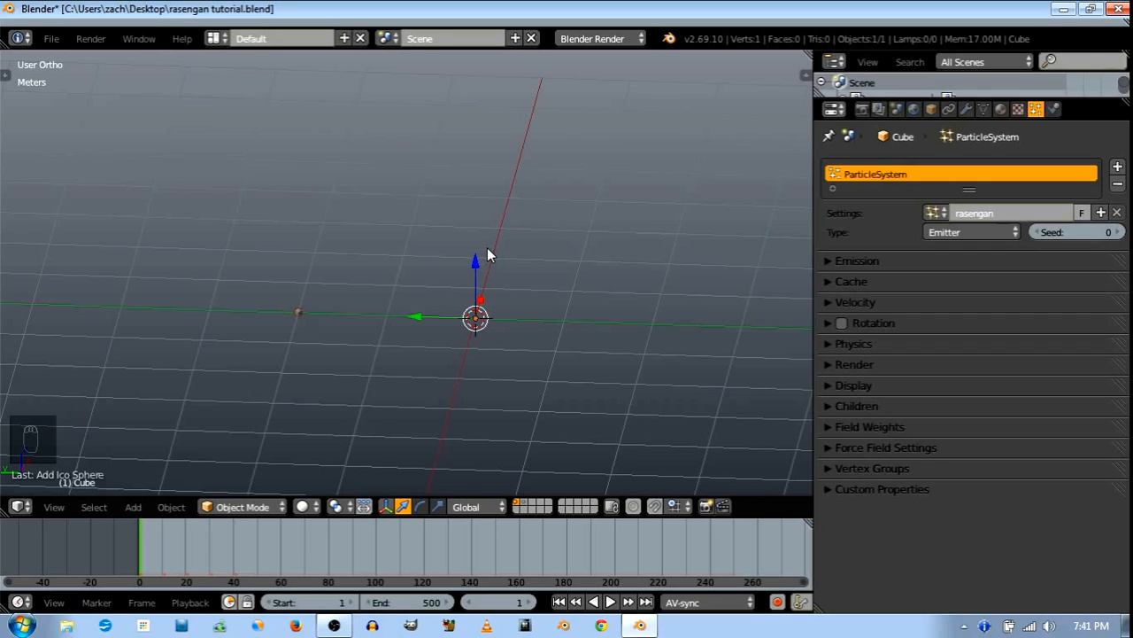
Give the icosphere on the second layer a new material named blue
middle_drag(473, 352, 485, 432)
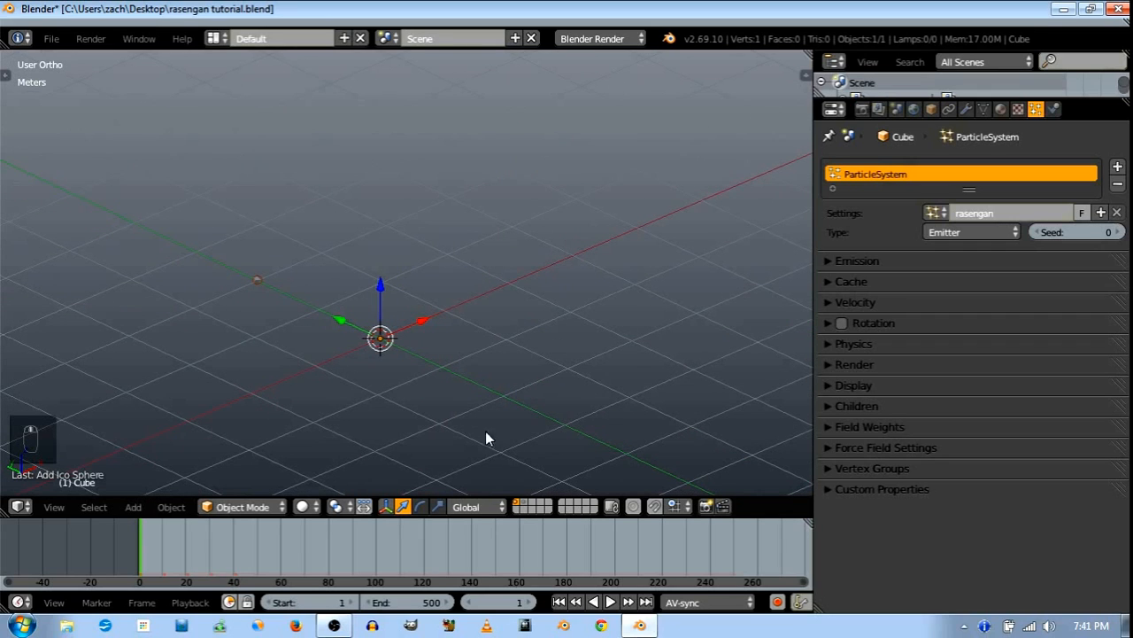
click(522, 503)
right_click(407, 312)
scroll(489, 263, down, 2)
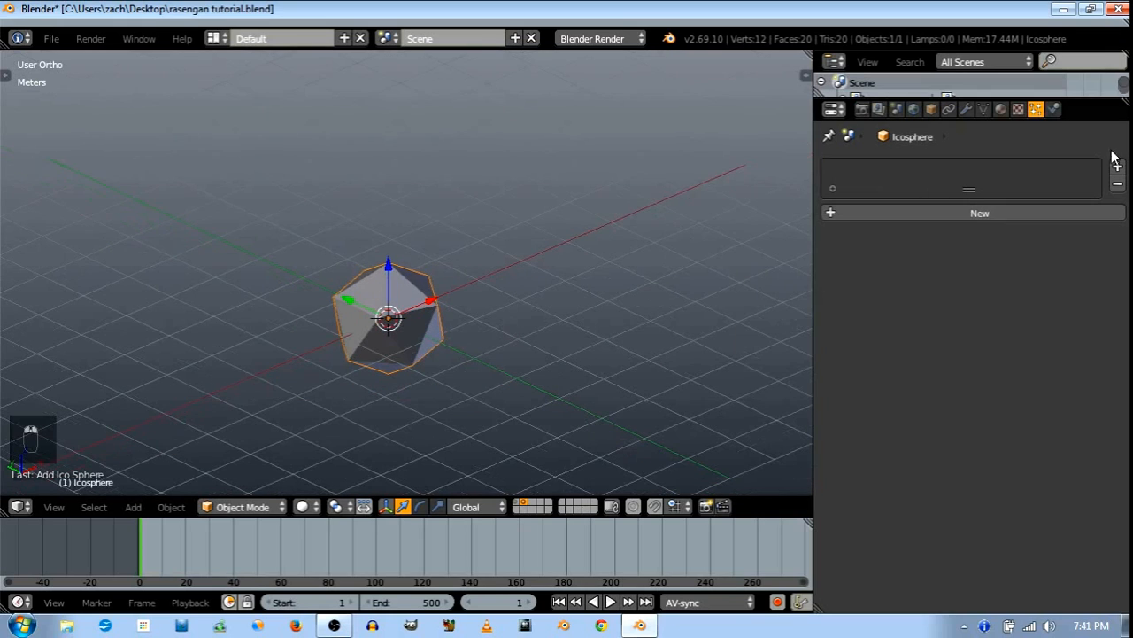
click(1001, 109)
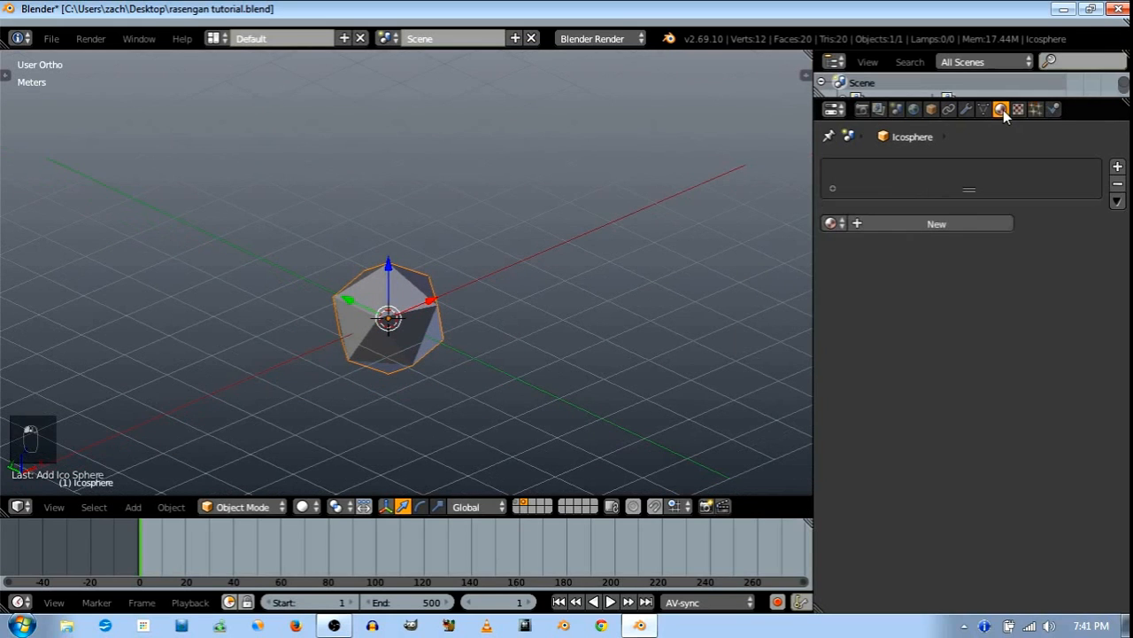
click(912, 223)
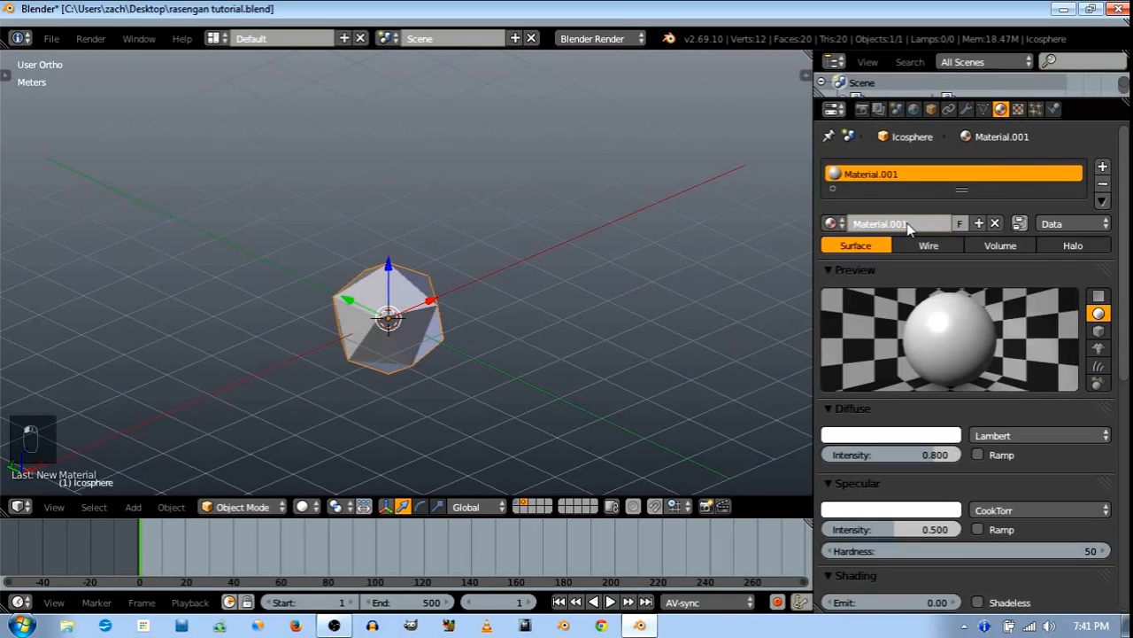
click(894, 224)
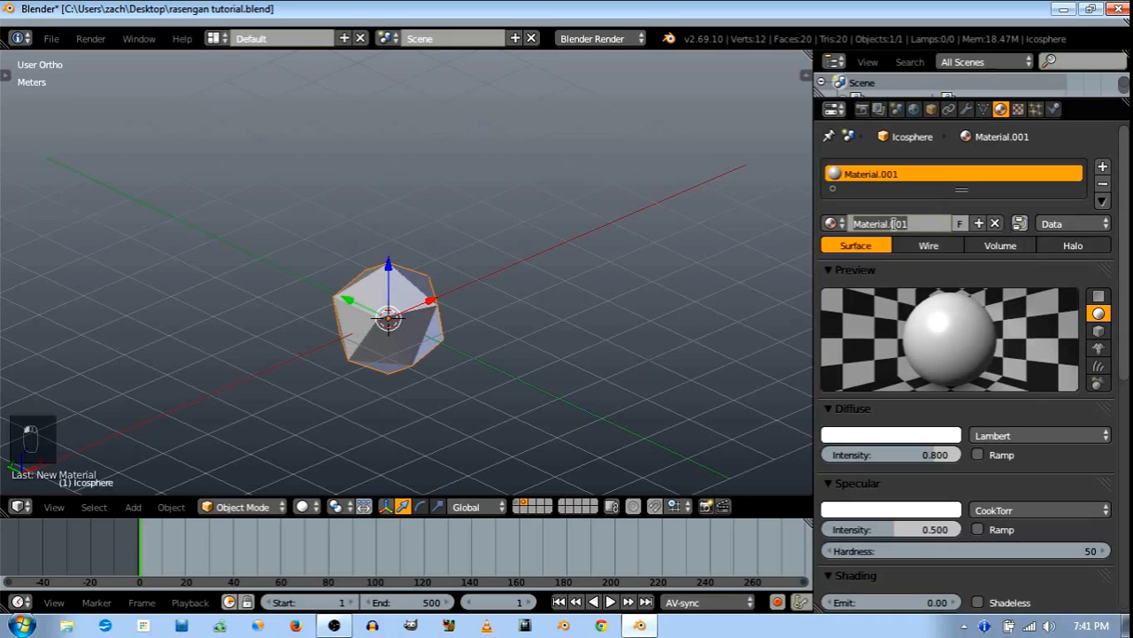
text(blue)
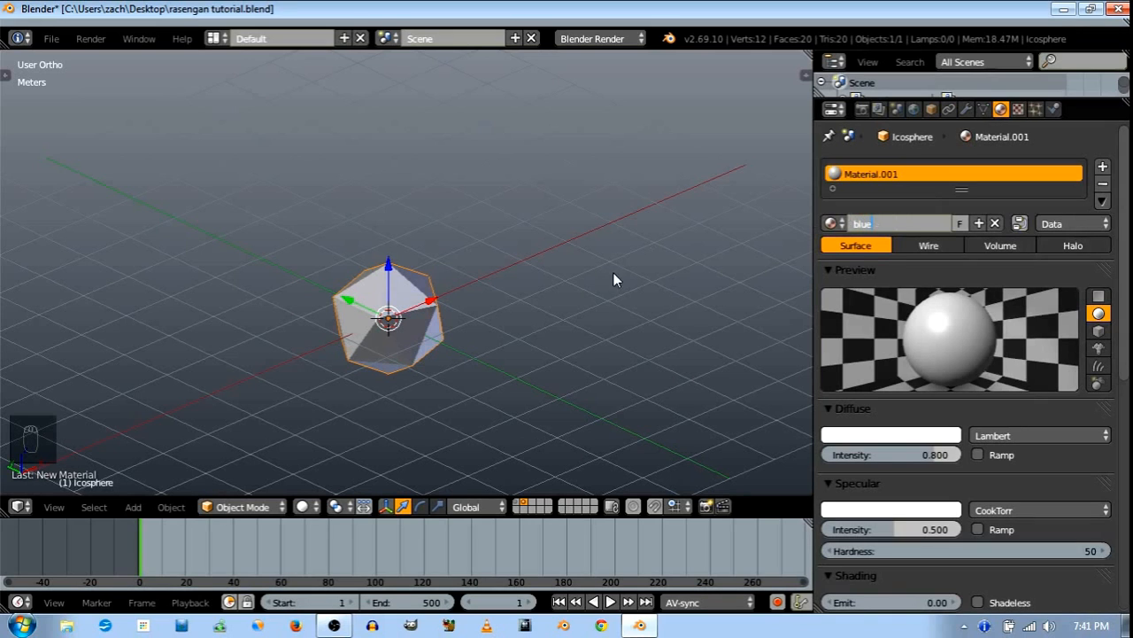
key(Return)
Set the blue material's diffuse colour to light blue and its specular colour to a very pale blue
click(920, 434)
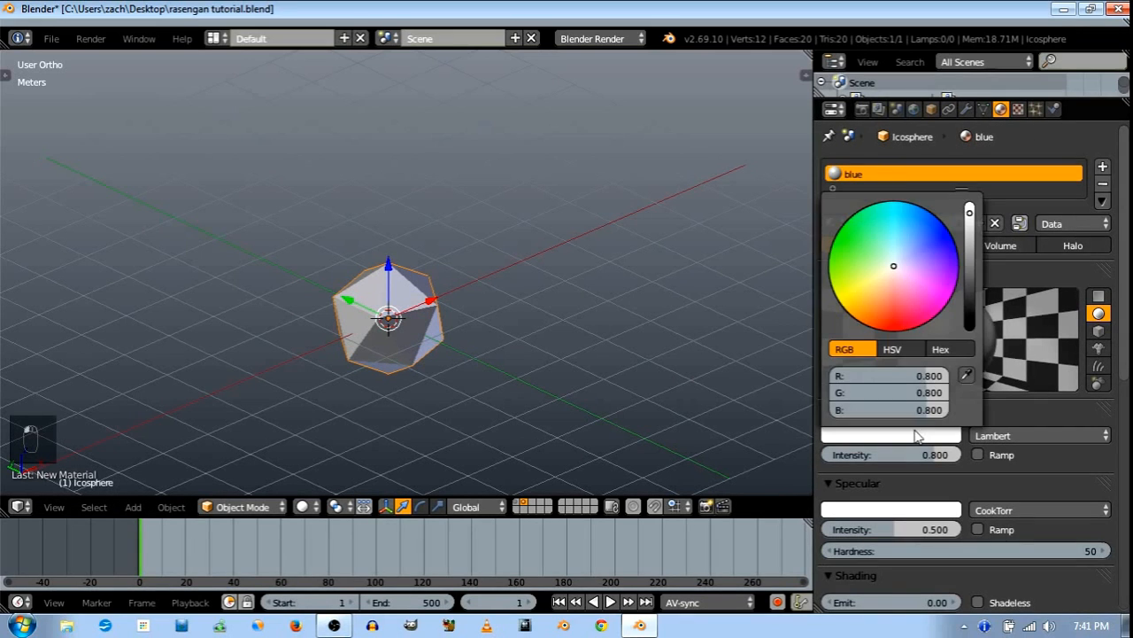
click(911, 211)
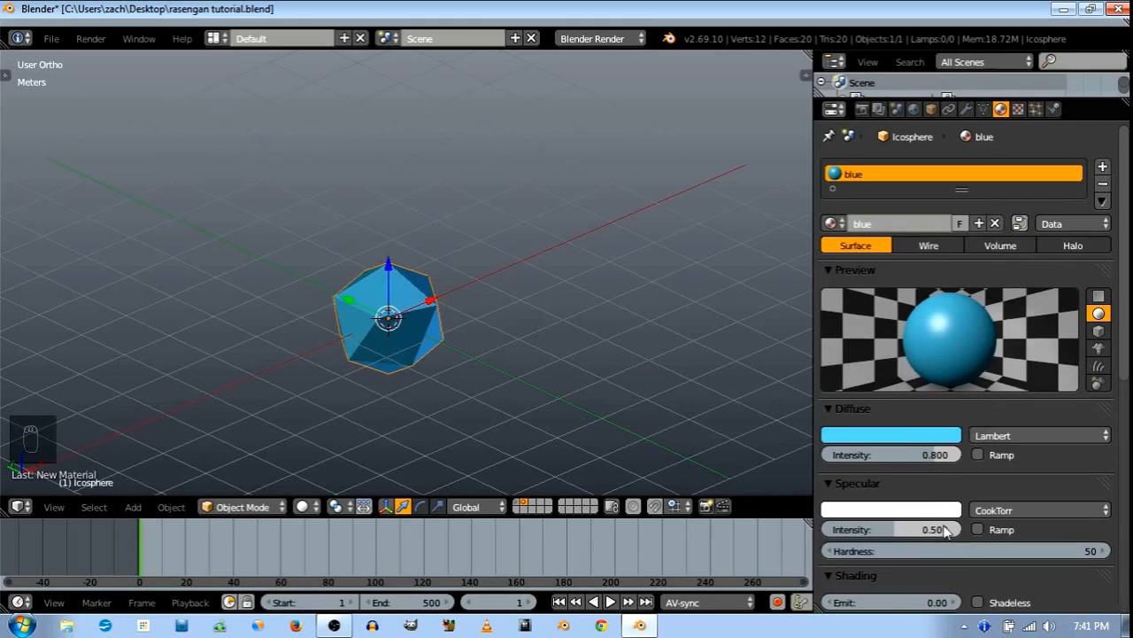
scroll(937, 493, down, 6)
scroll(934, 501, down, 2)
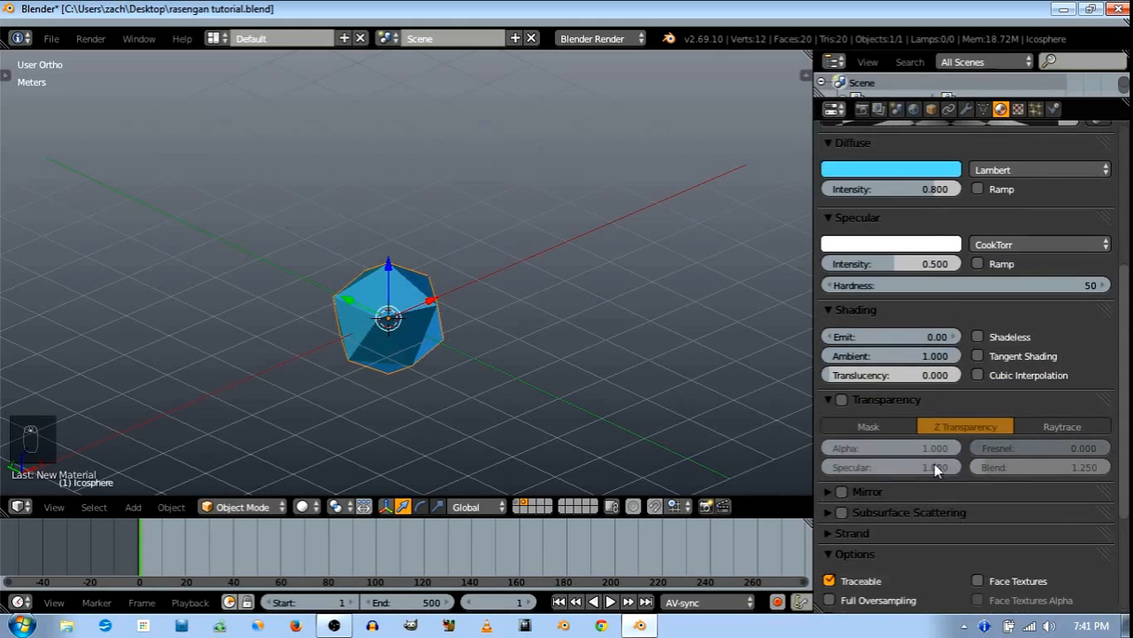
click(917, 242)
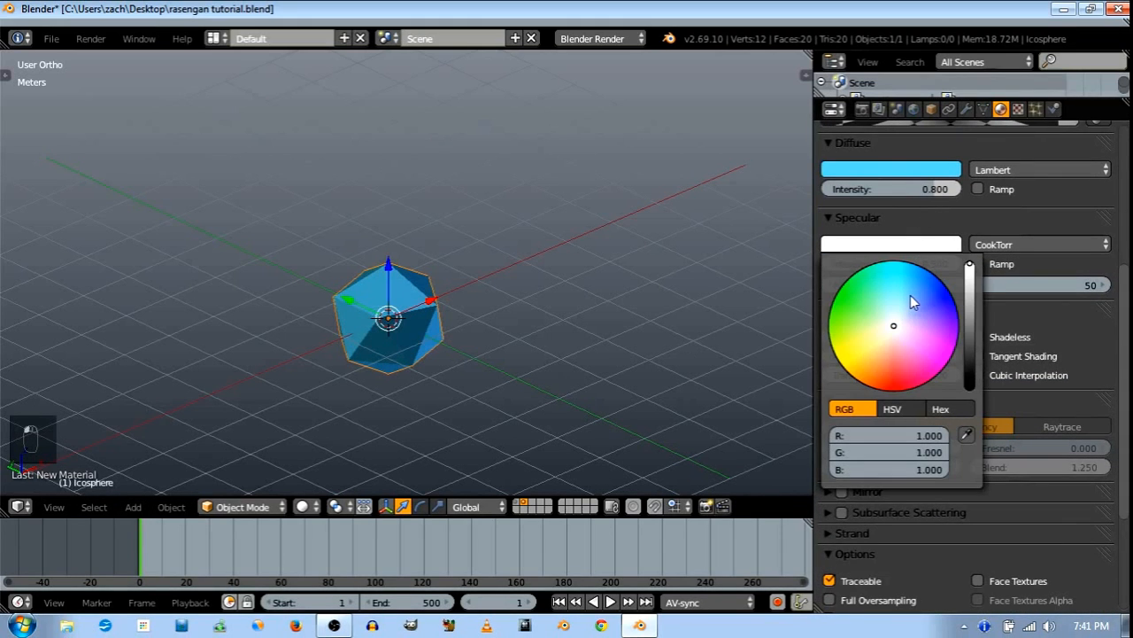
click(911, 298)
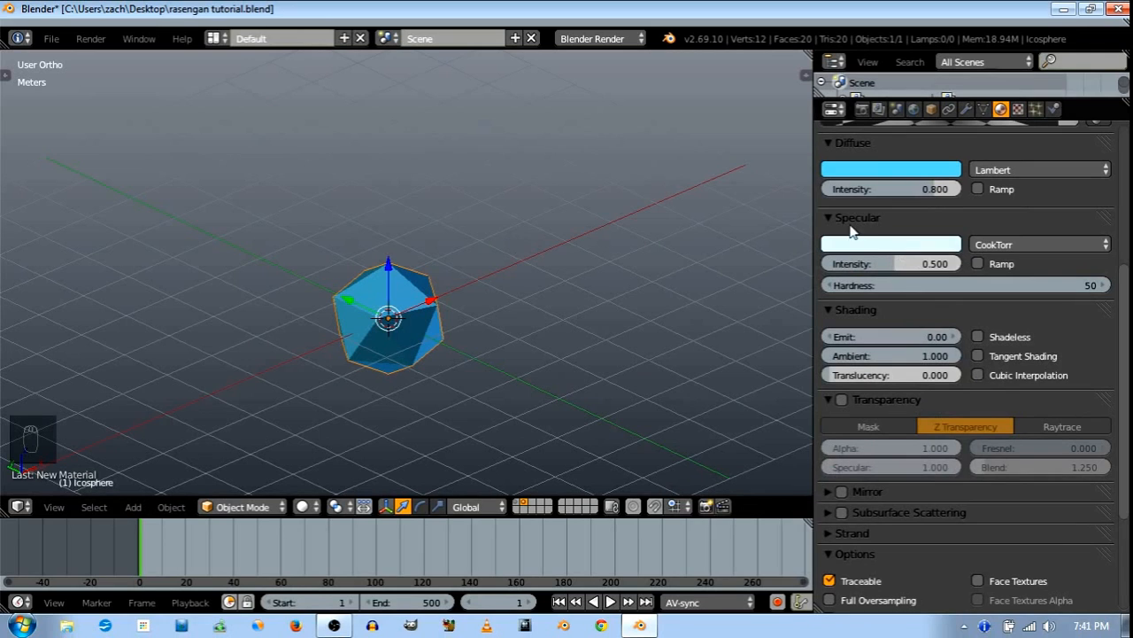
scroll(649, 221, up, 1)
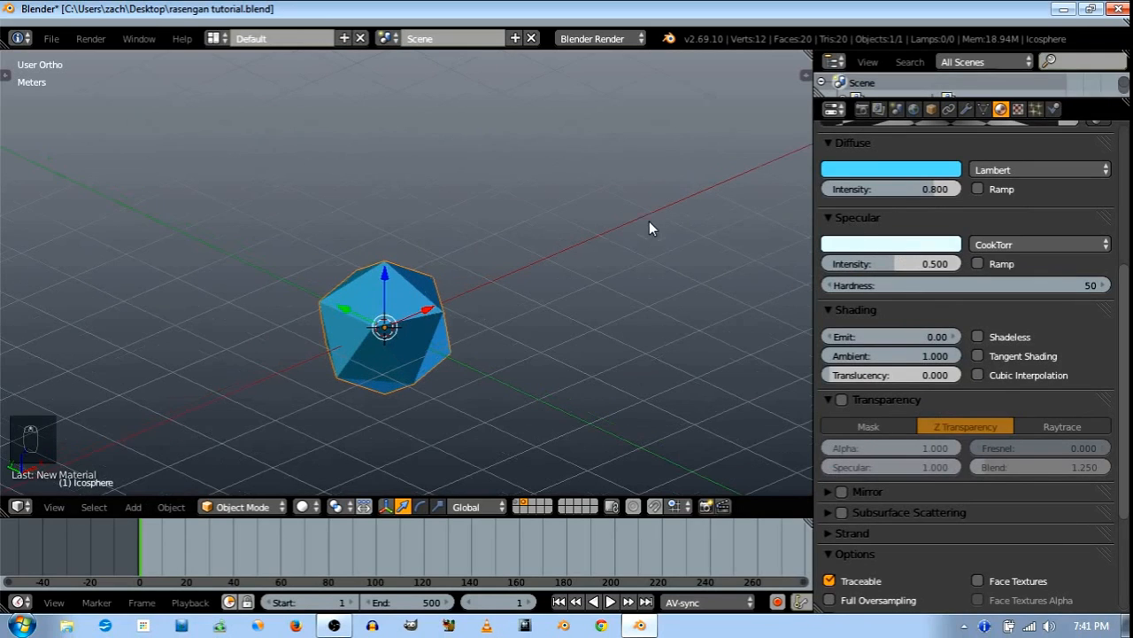
Set the blue material's Emit shading value to 5
click(879, 219)
click(850, 144)
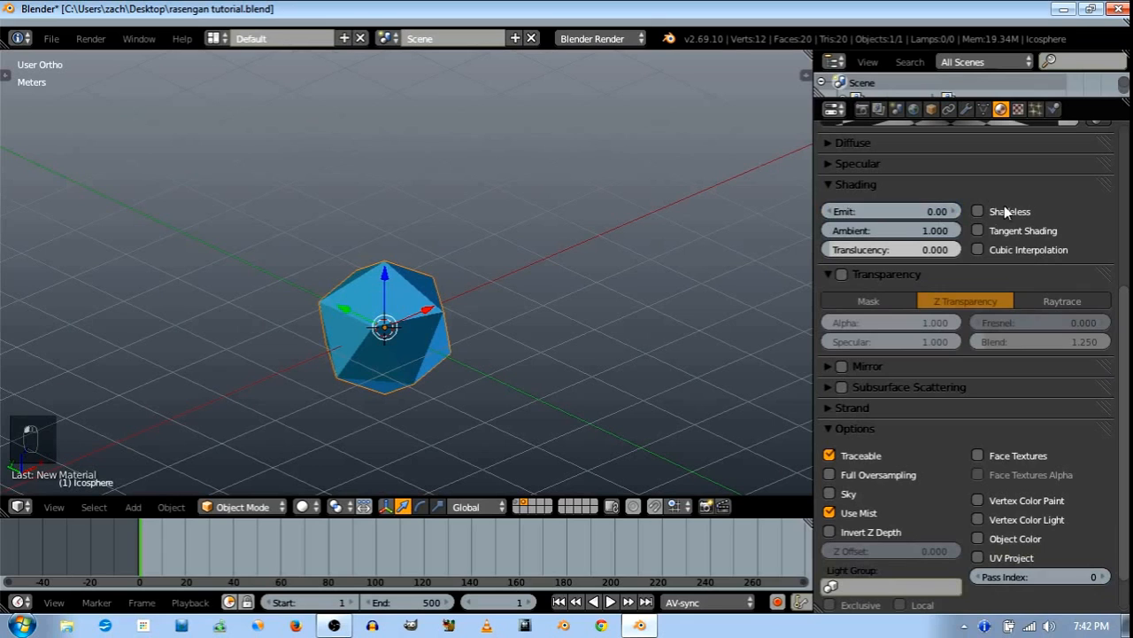
drag(922, 214, 938, 209)
click(888, 208)
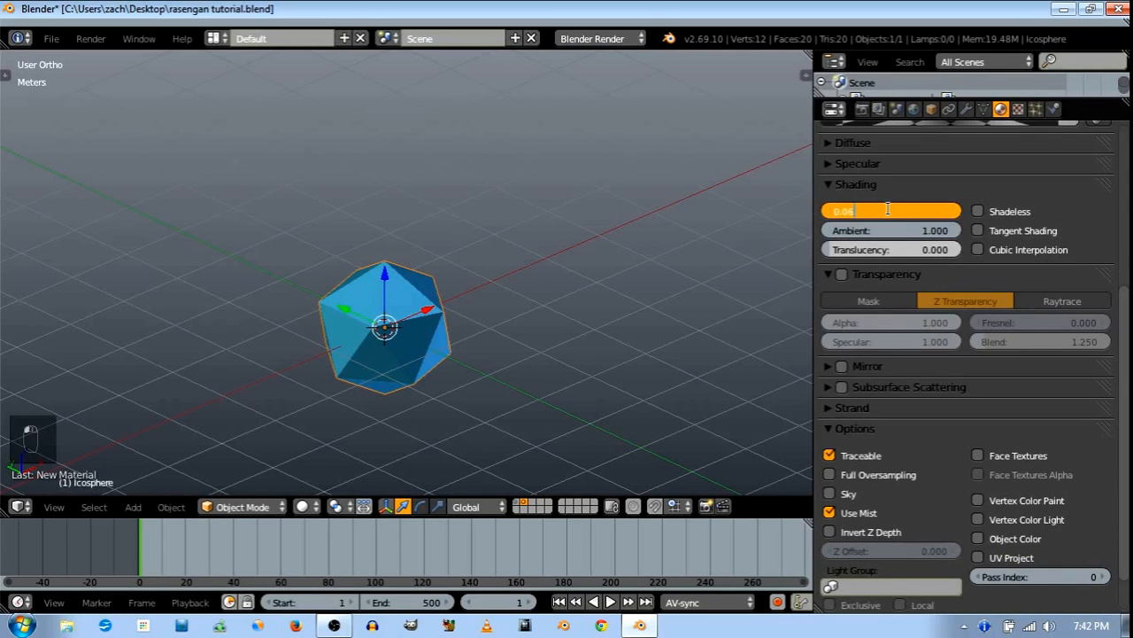
text(5)
key(Return)
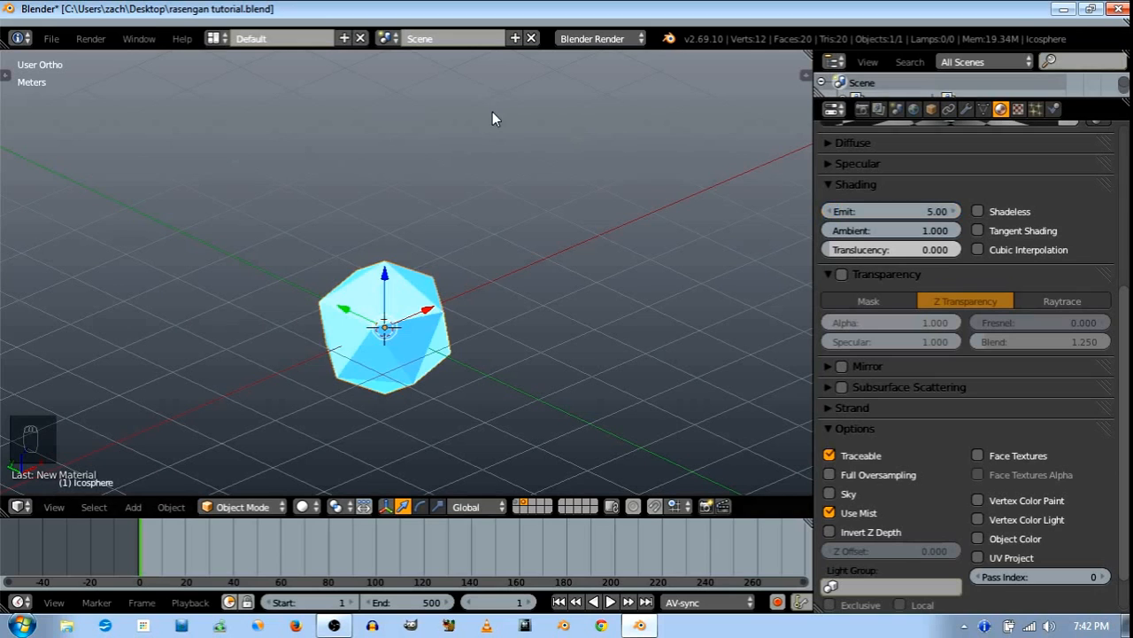
middle_drag(532, 293, 641, 326)
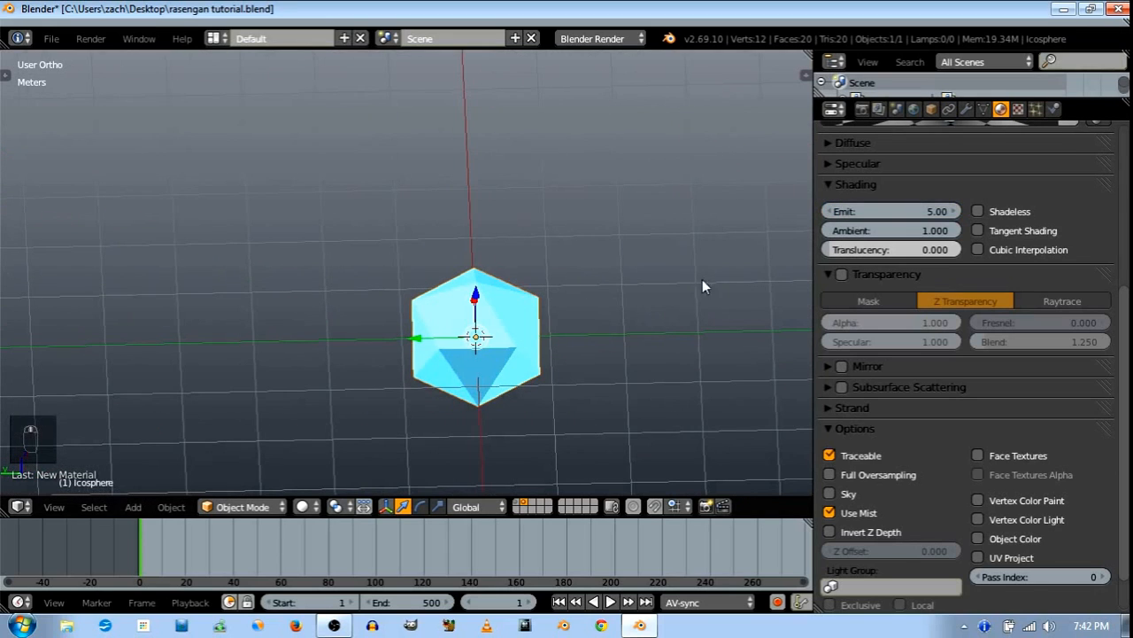
Try Shadeless shading on the icosphere's material and turn it off again
click(531, 502)
click(521, 503)
click(979, 212)
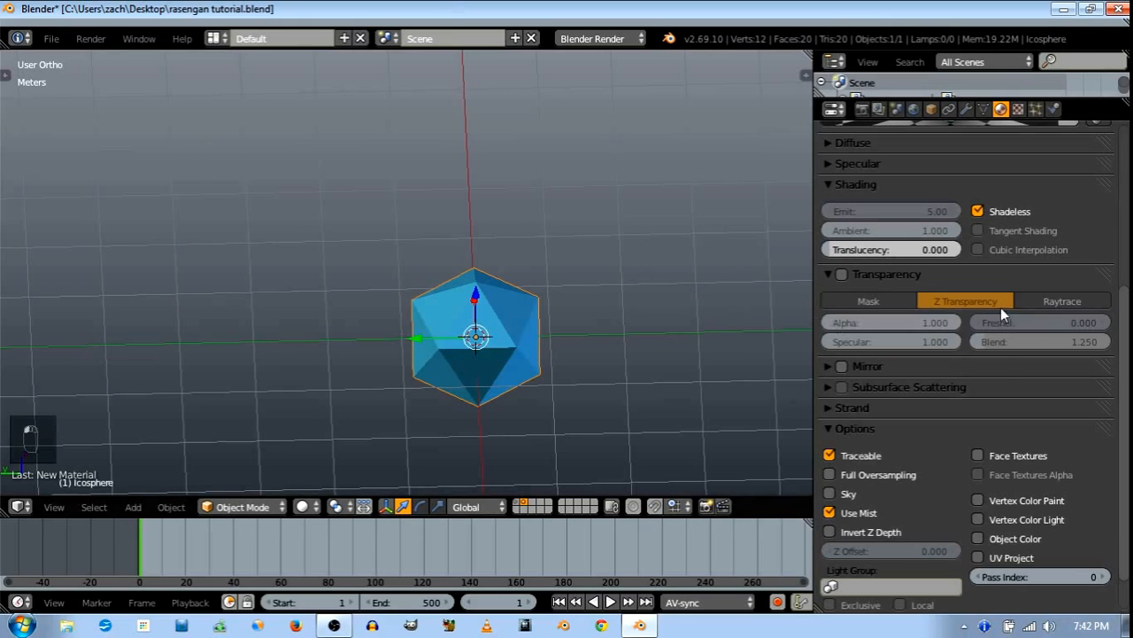
scroll(1078, 308, up, 4)
click(978, 345)
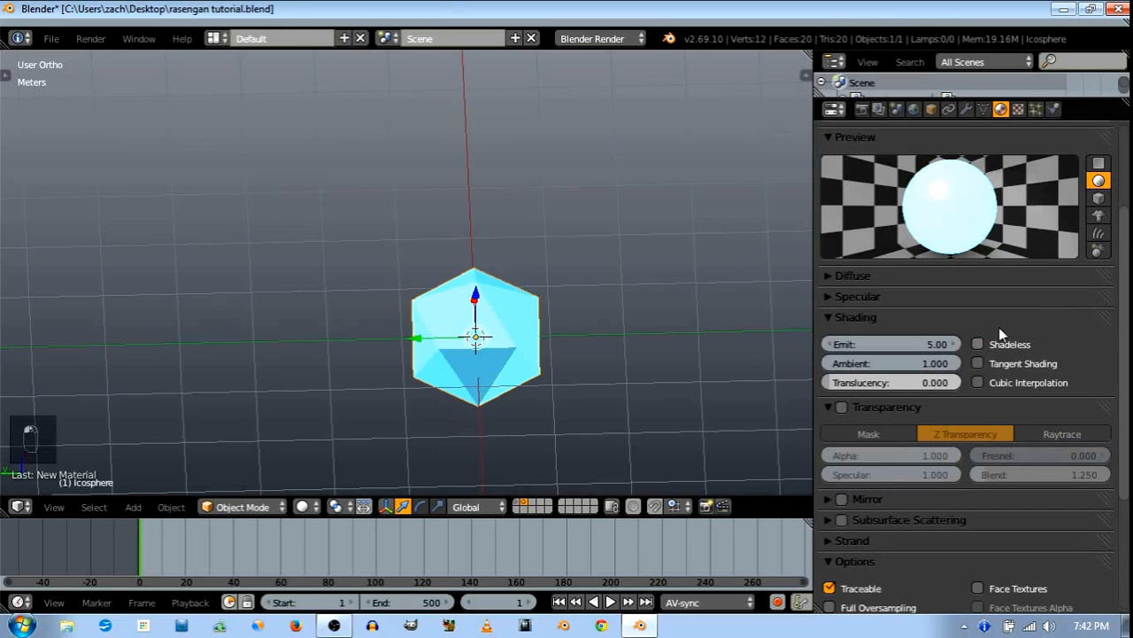
Return to the first layer and select the emitter object, viewing its coloured particle up close
click(515, 502)
scroll(518, 358, down, 2)
middle_drag(518, 358, 484, 436)
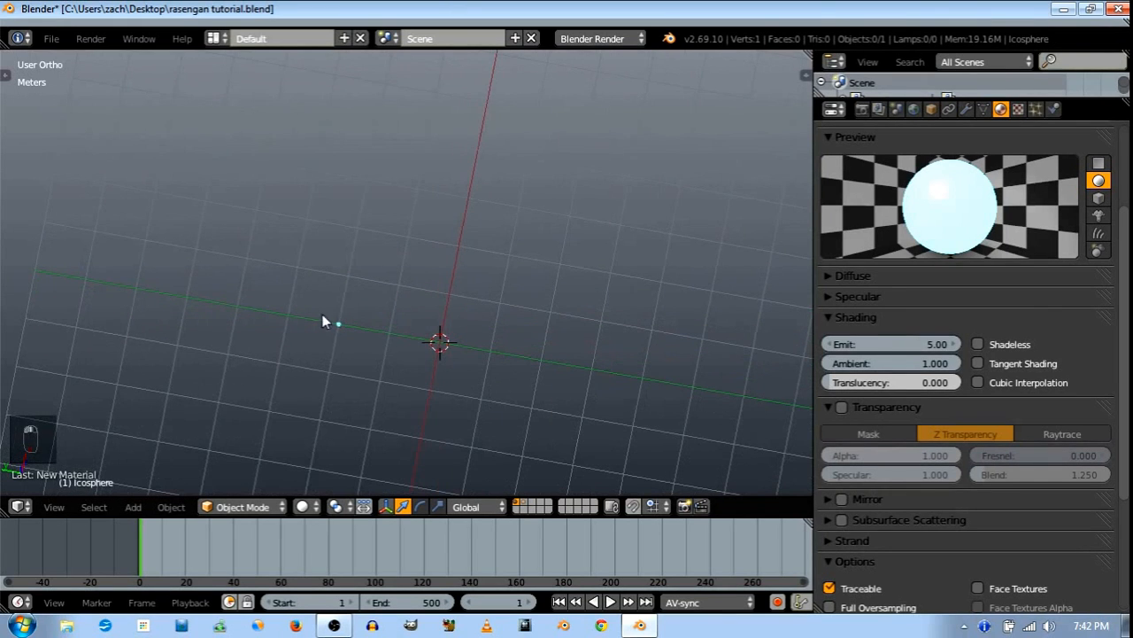
right_click(338, 324)
middle_drag(358, 349, 469, 223)
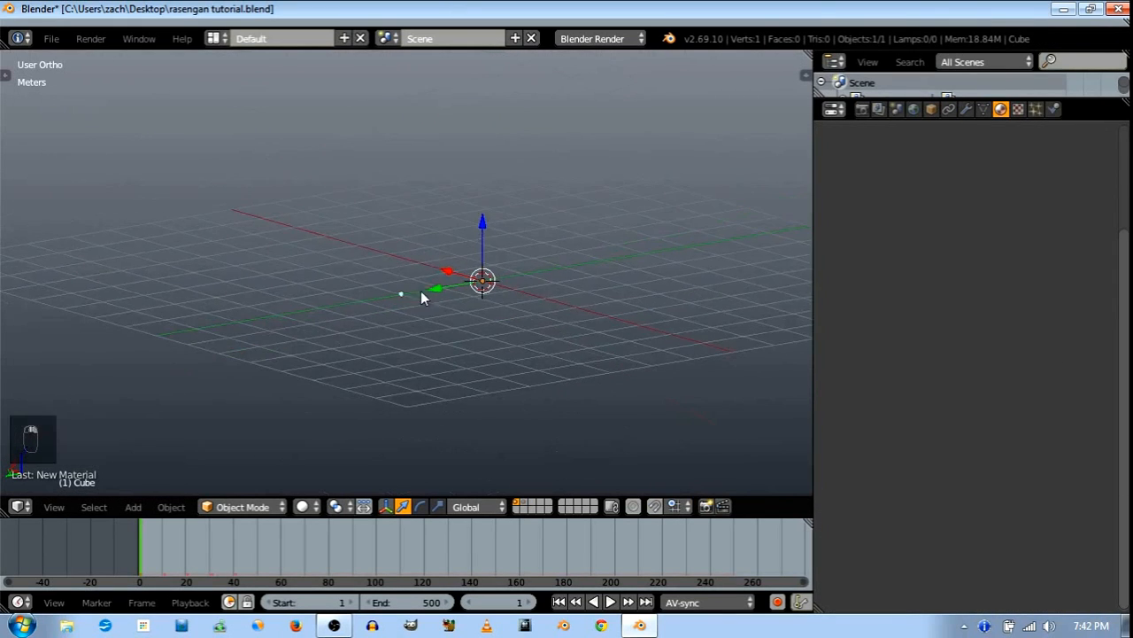
scroll(423, 292, up, 6)
scroll(446, 307, up, 1)
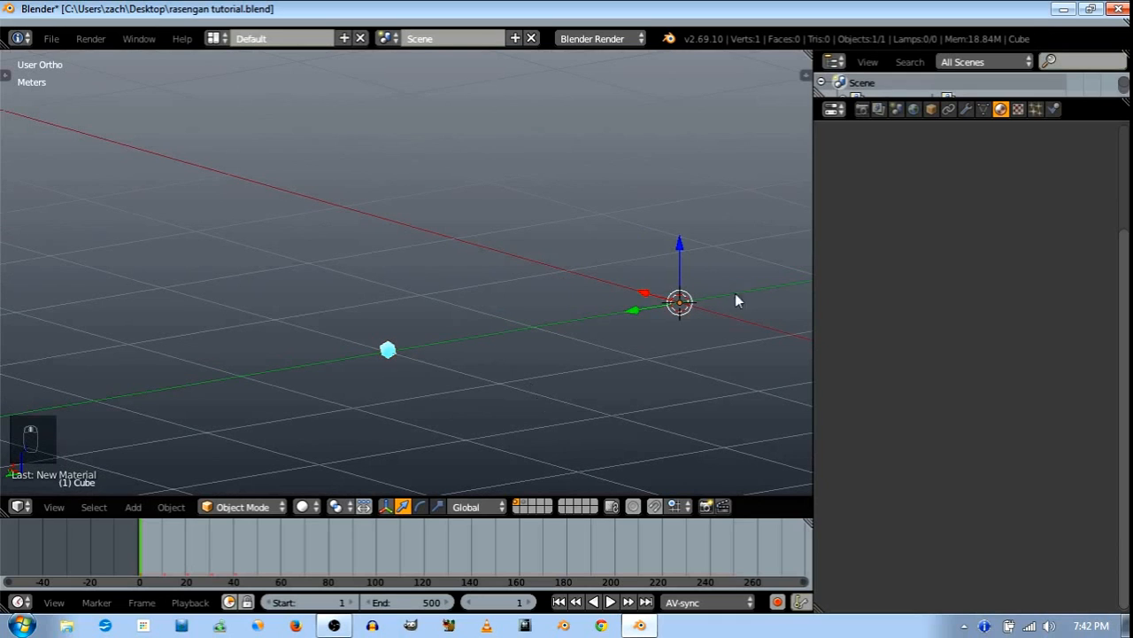
middle_drag(465, 236, 1025, 189)
middle_drag(464, 329, 496, 336)
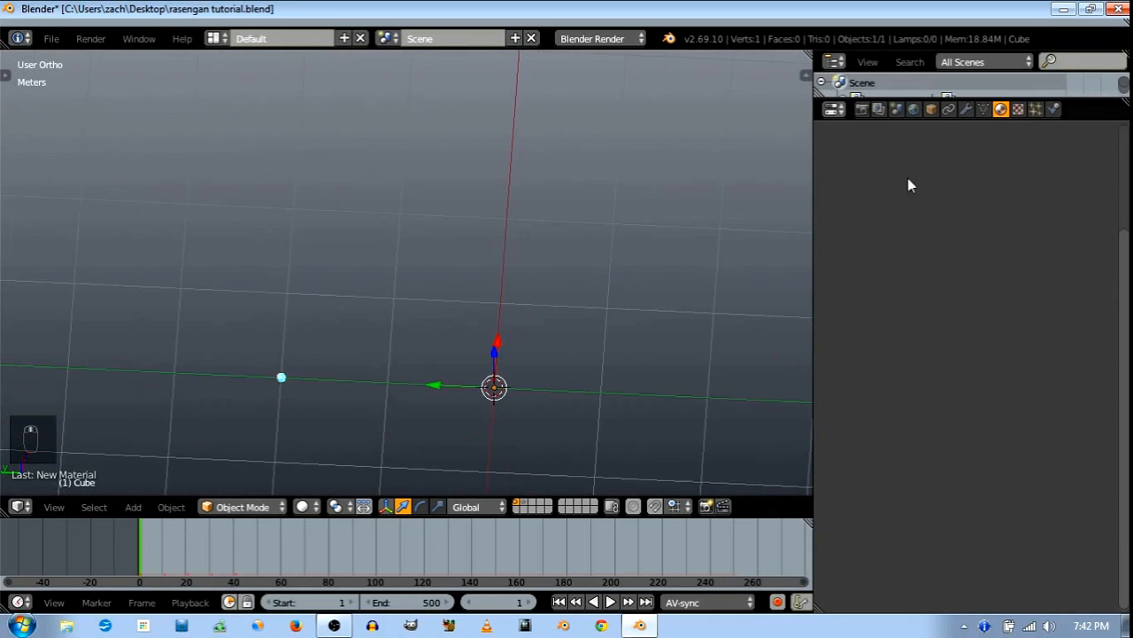
Set the emitter's particle render size to 0.015
click(1036, 109)
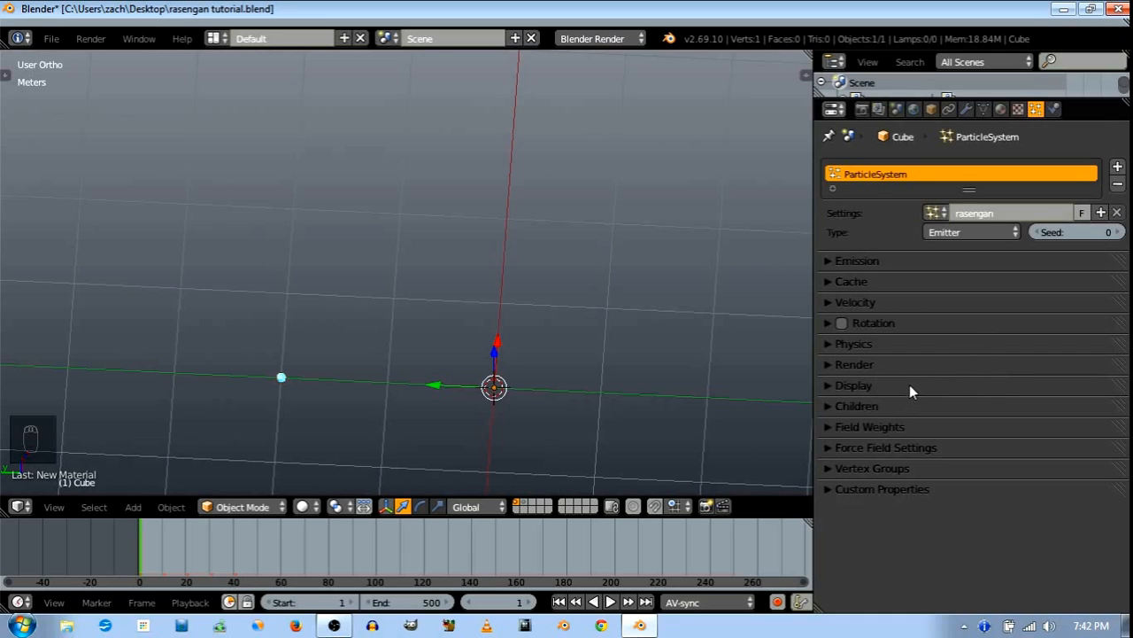
click(890, 364)
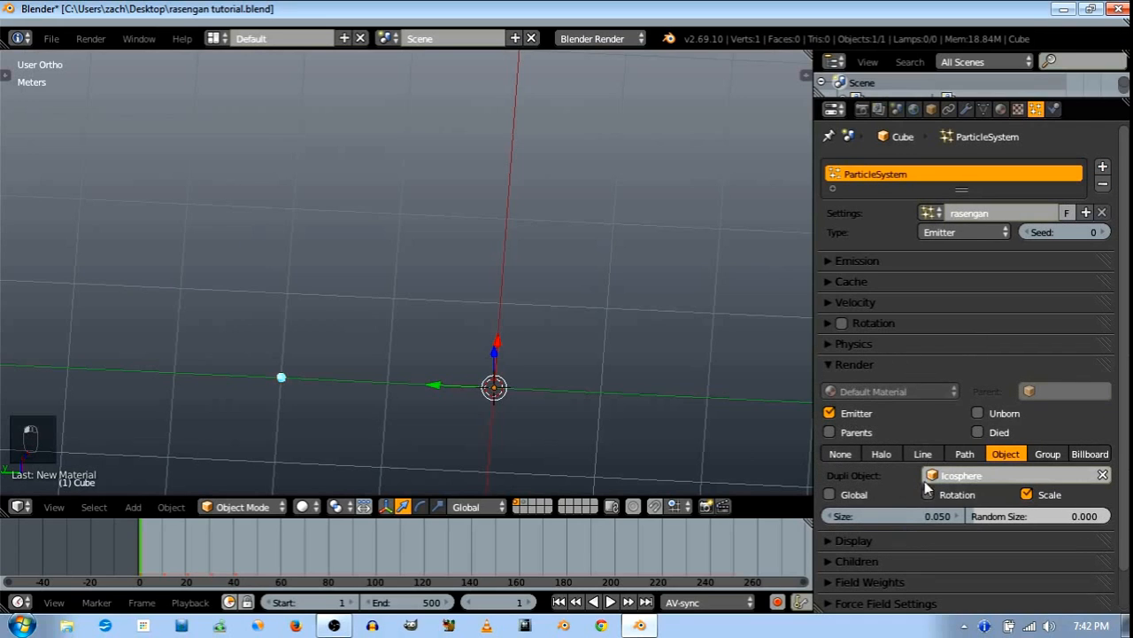
click(907, 520)
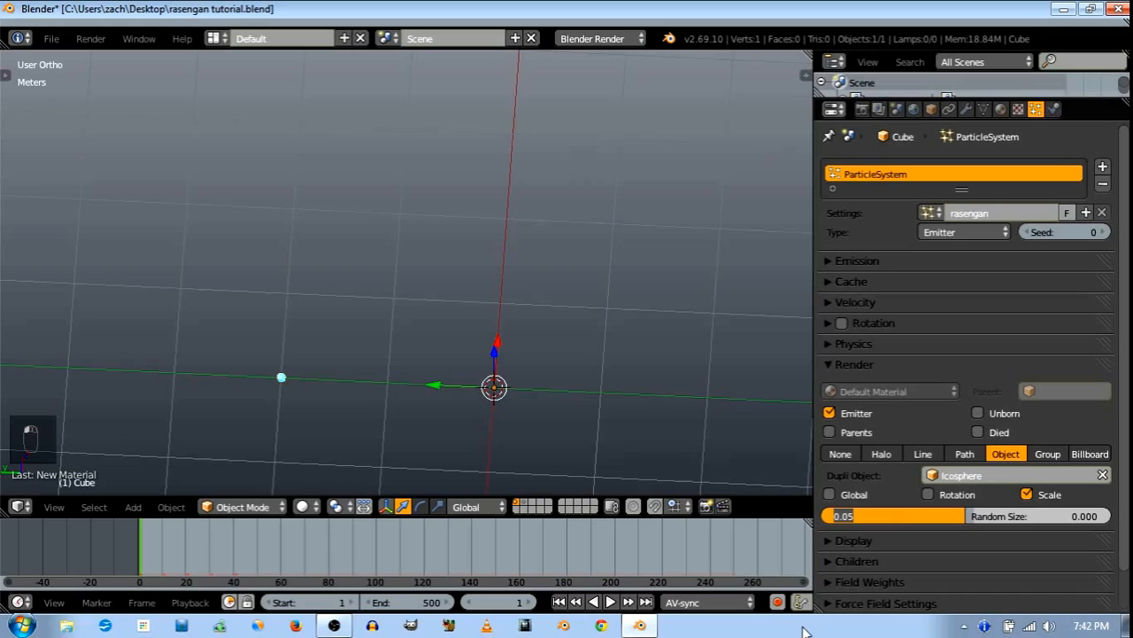
key(BackSpace)
text(0.015)
key(Return)
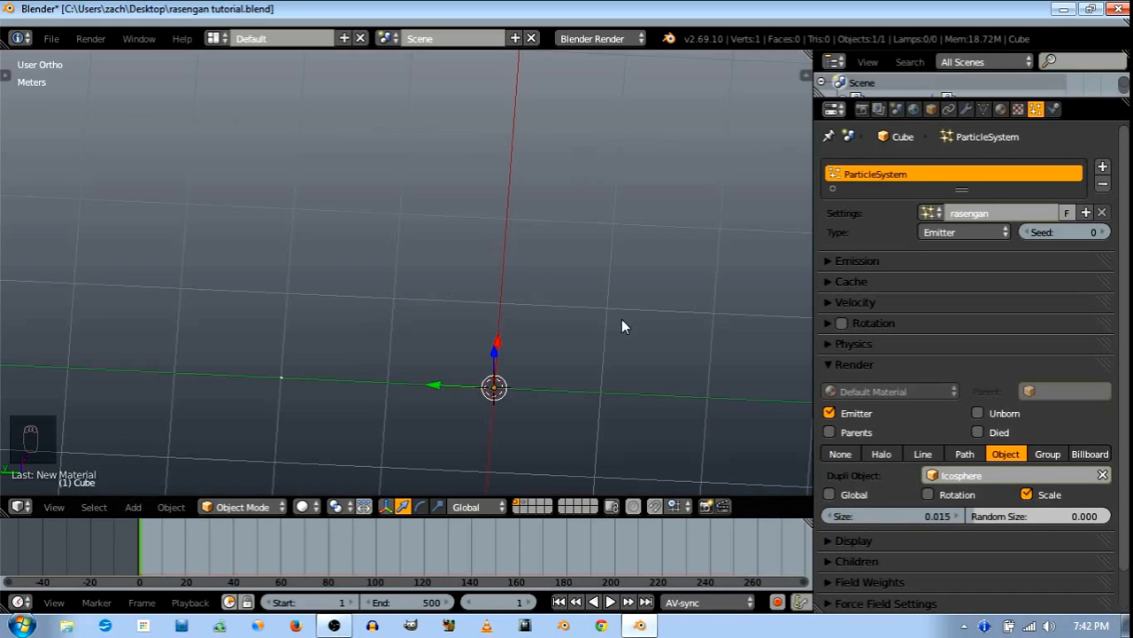
Set the particle render size to 0.025 and save the file
click(930, 517)
scroll(447, 391, down, 1)
scroll(447, 390, down, 1)
scroll(400, 372, up, 2)
shift+middle_drag(425, 361, 404, 341)
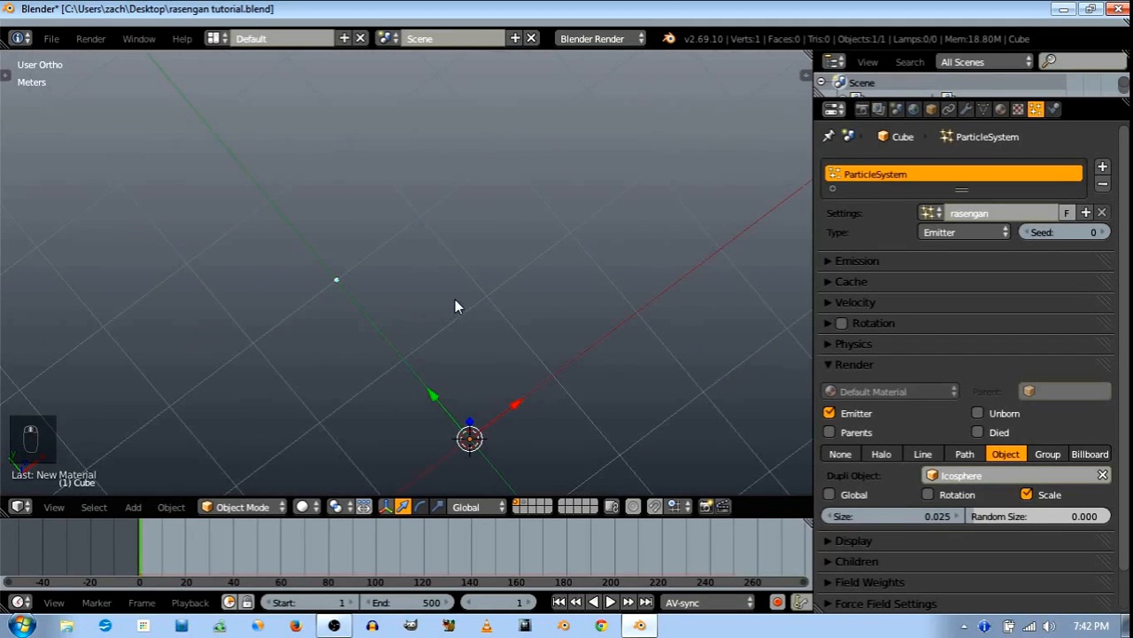
key(ctrl+s)
scroll(478, 303, down, 3)
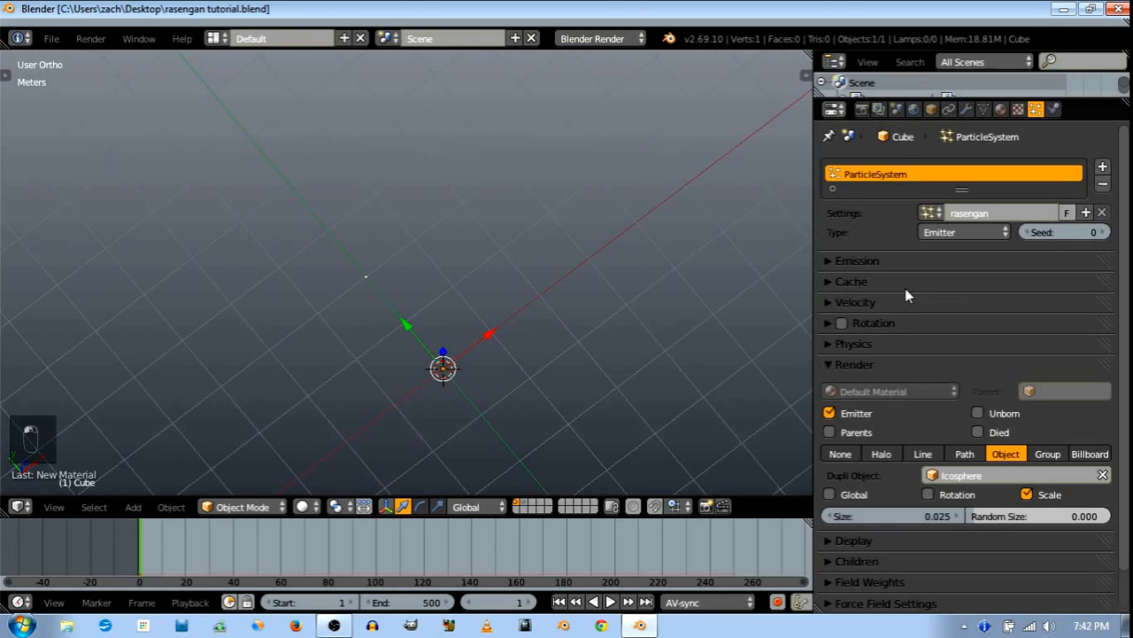
Set the particle system's emission number to 1000, widen the 3D view, and recentre the 3D cursor
click(876, 260)
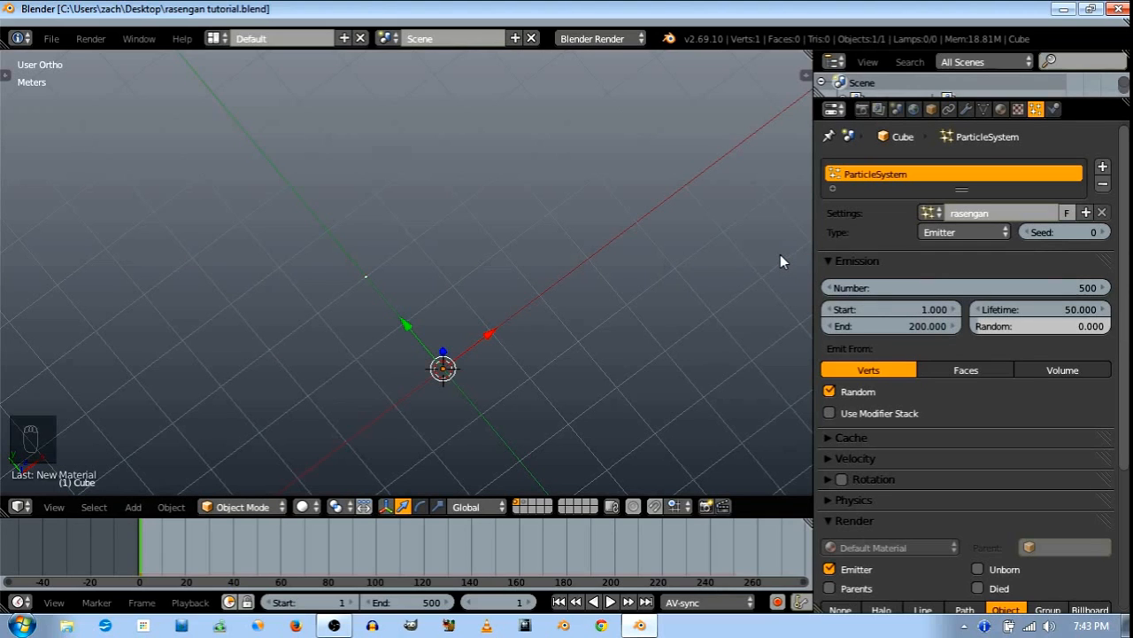
middle_drag(610, 346, 363, 235)
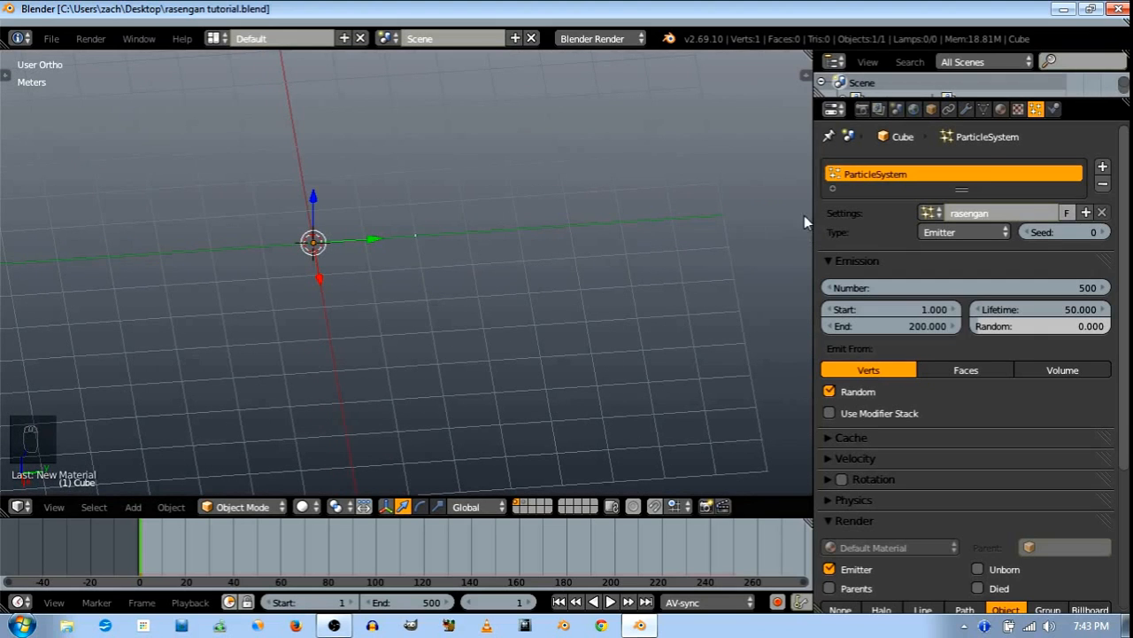
drag(815, 225, 847, 227)
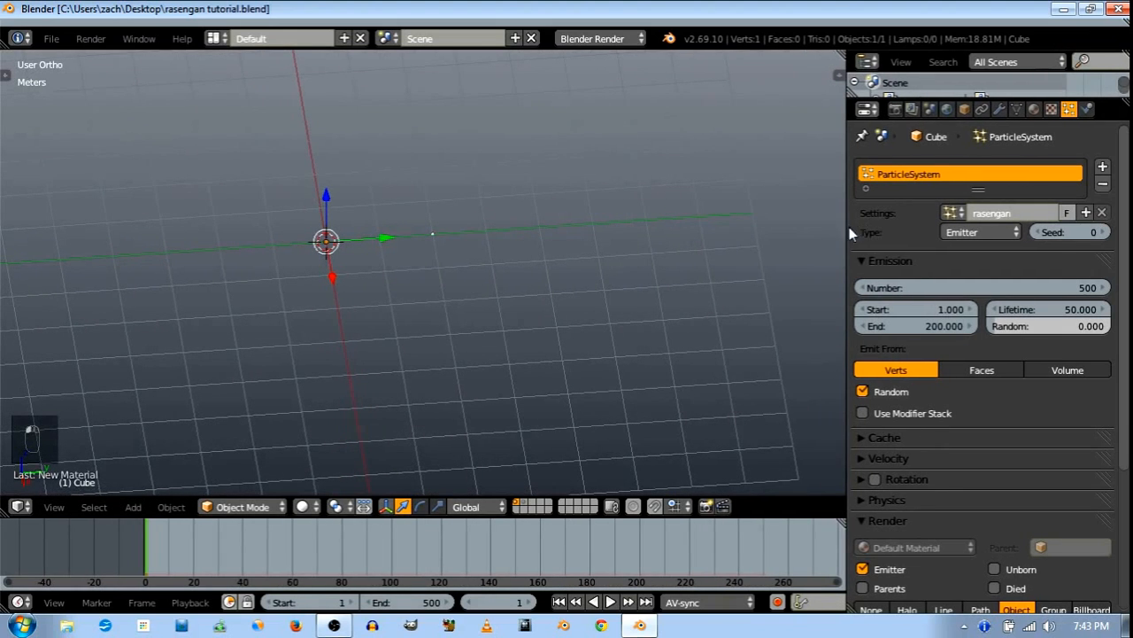
click(955, 285)
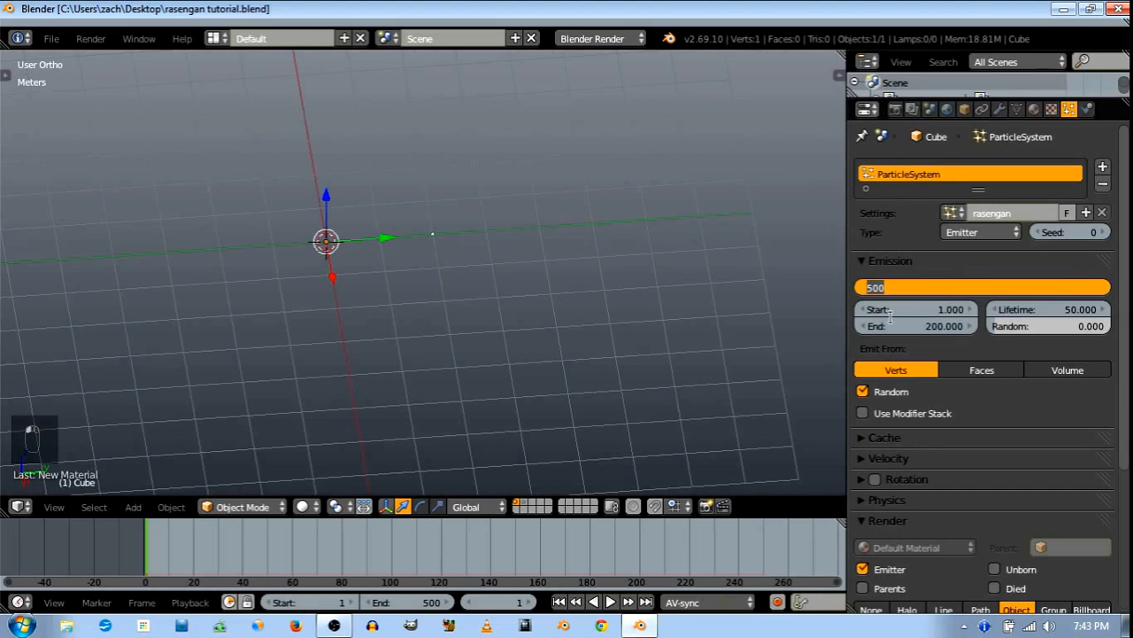
text(100)
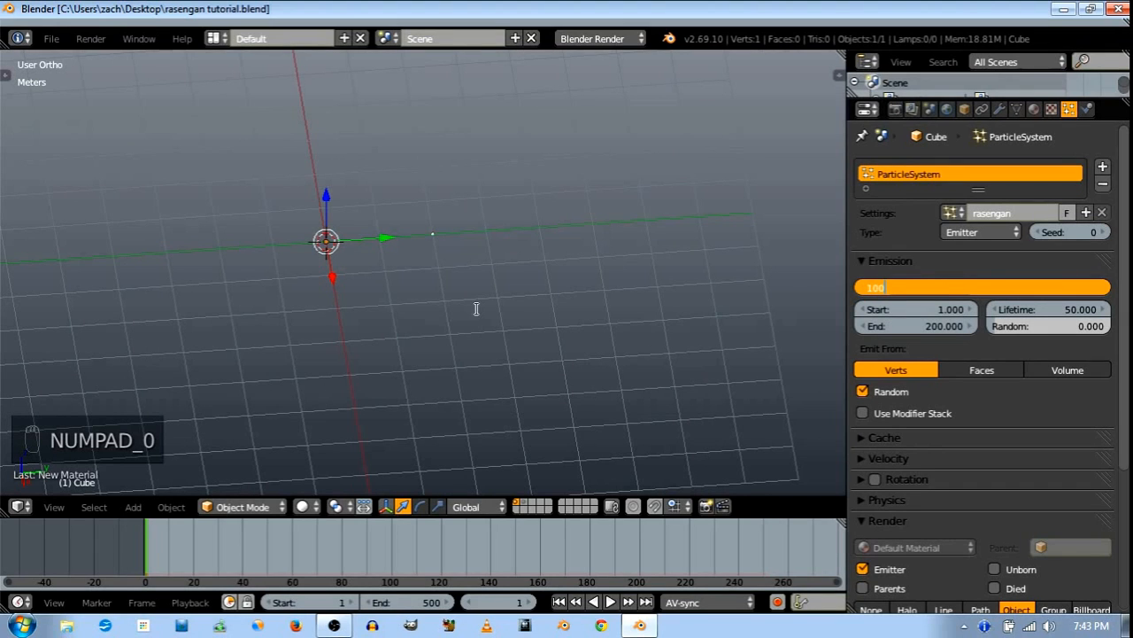
text(0)
key(Return)
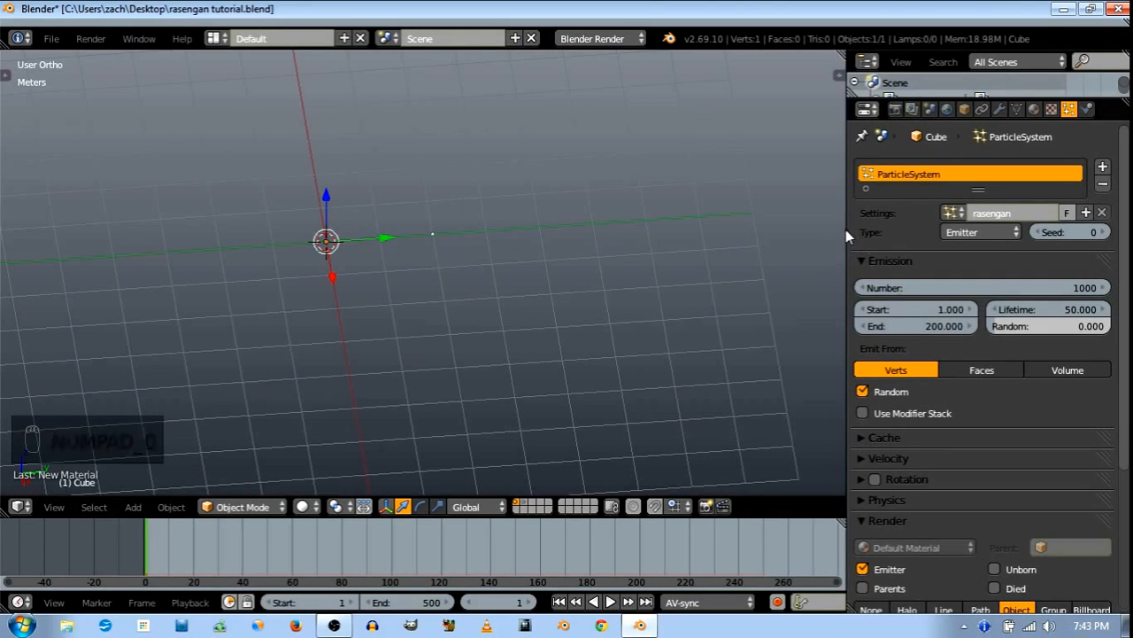
drag(842, 228, 866, 230)
key(shift+c)
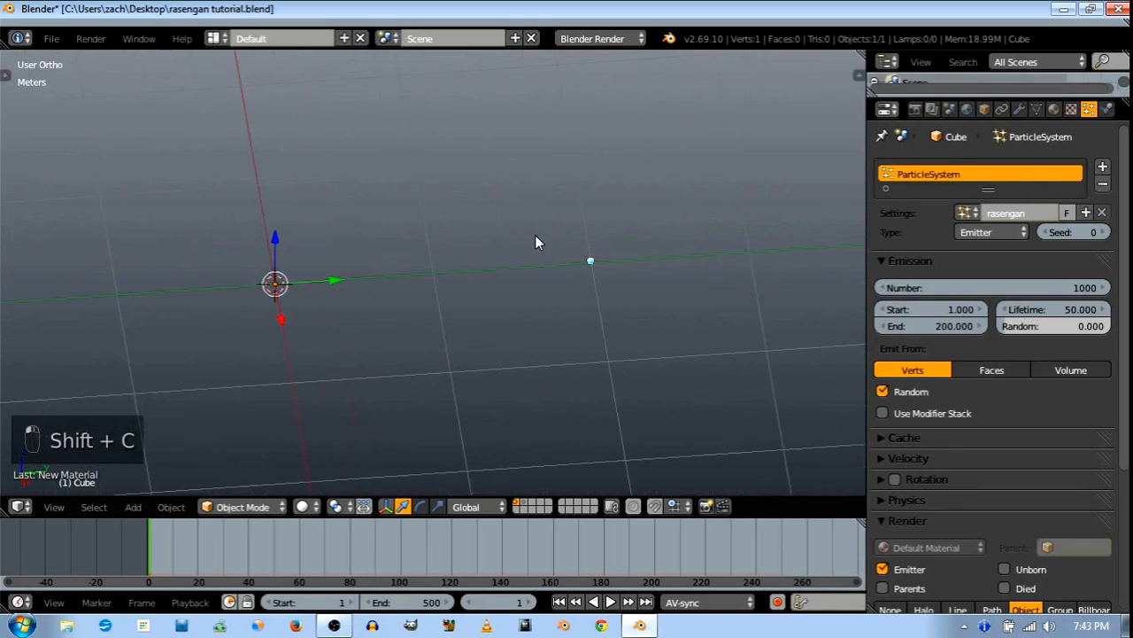
Split the 3D view into two stacked areas and turn the lower one into a Graph Editor
middle_drag(505, 224, 648, 233)
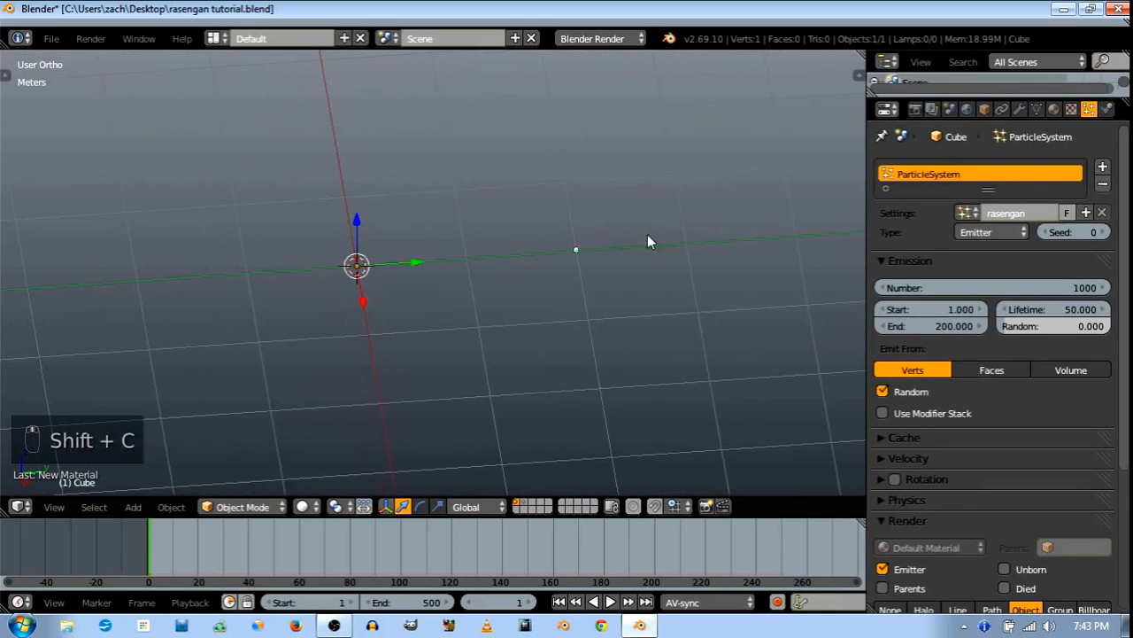
right_click(869, 238)
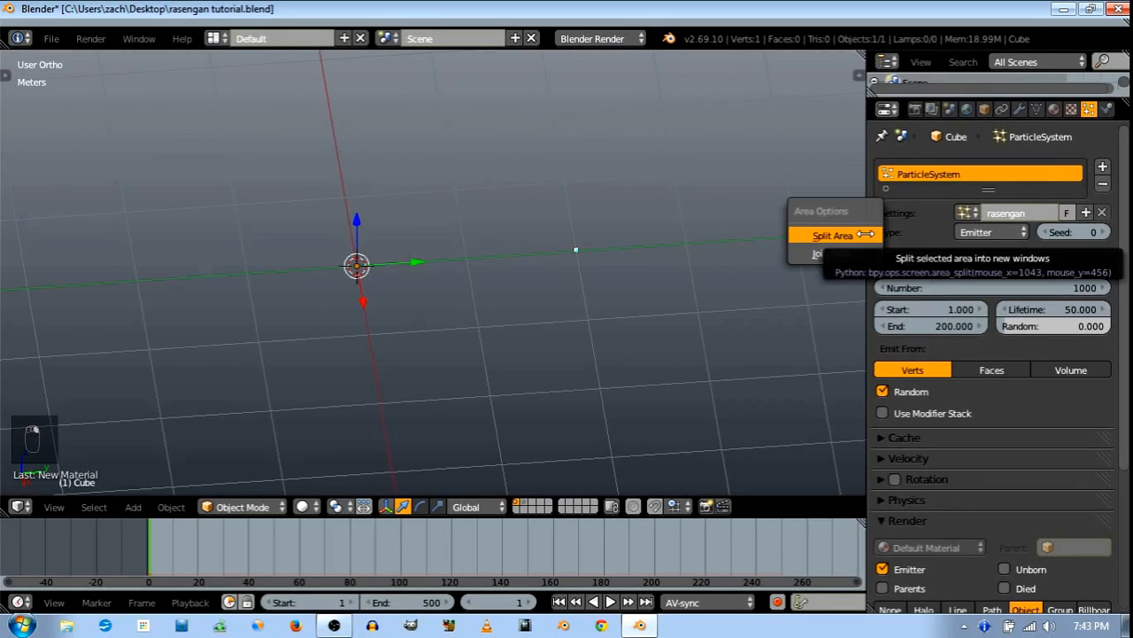
click(837, 233)
click(855, 244)
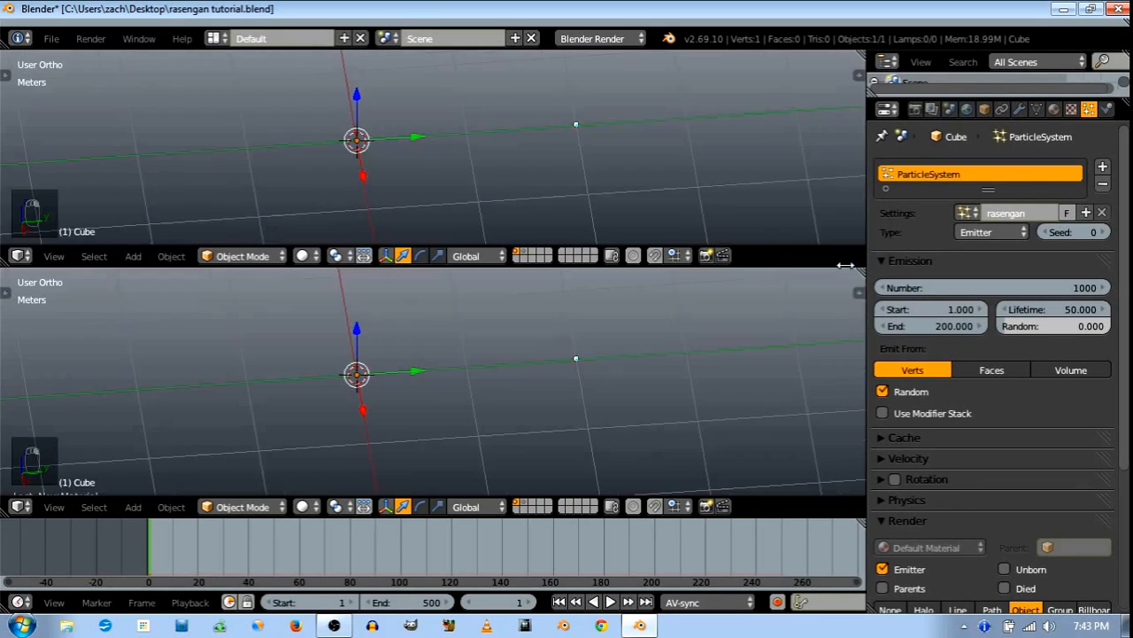
click(16, 506)
click(53, 438)
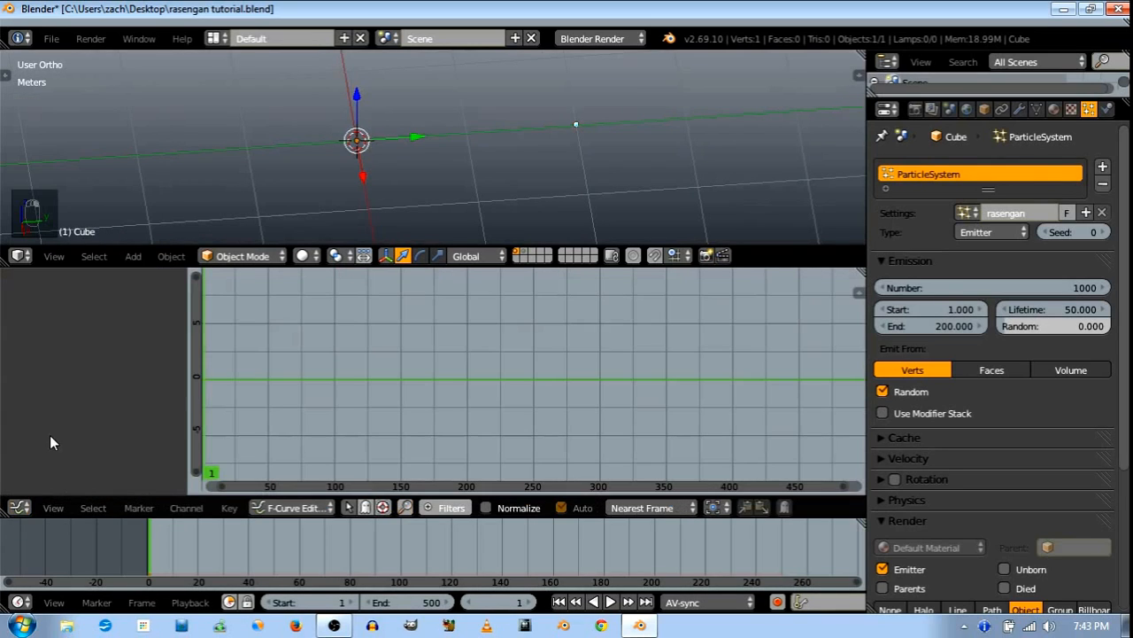
Set the transform orientation to Local and keyframe the emitter's X, Y and Z rotation at 0° on frame 1
click(856, 75)
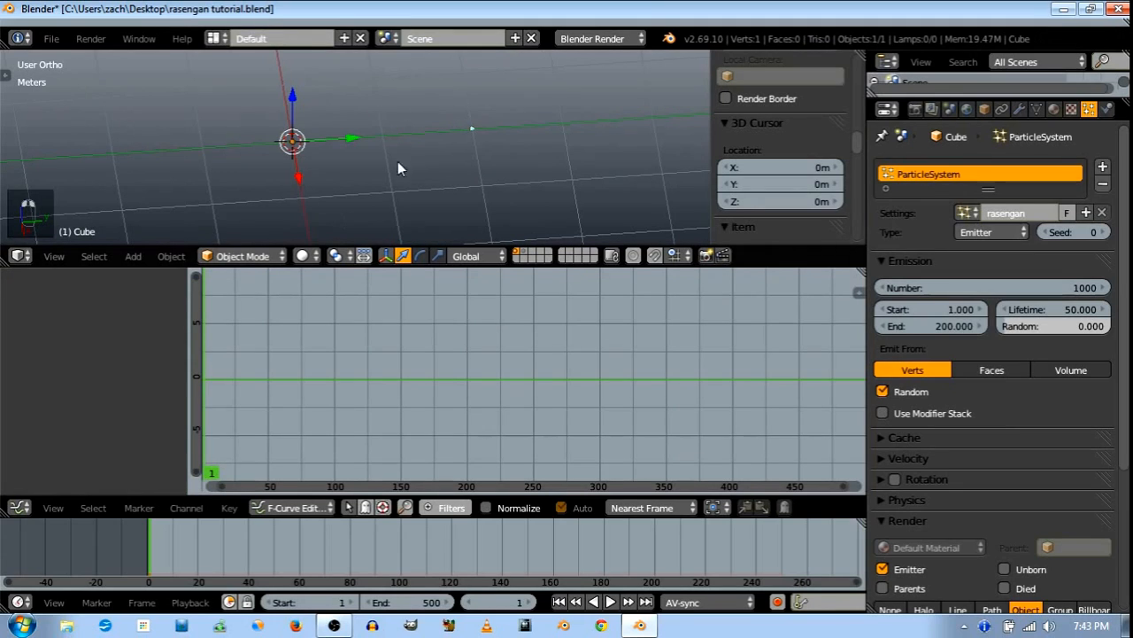
scroll(786, 113, up, 6)
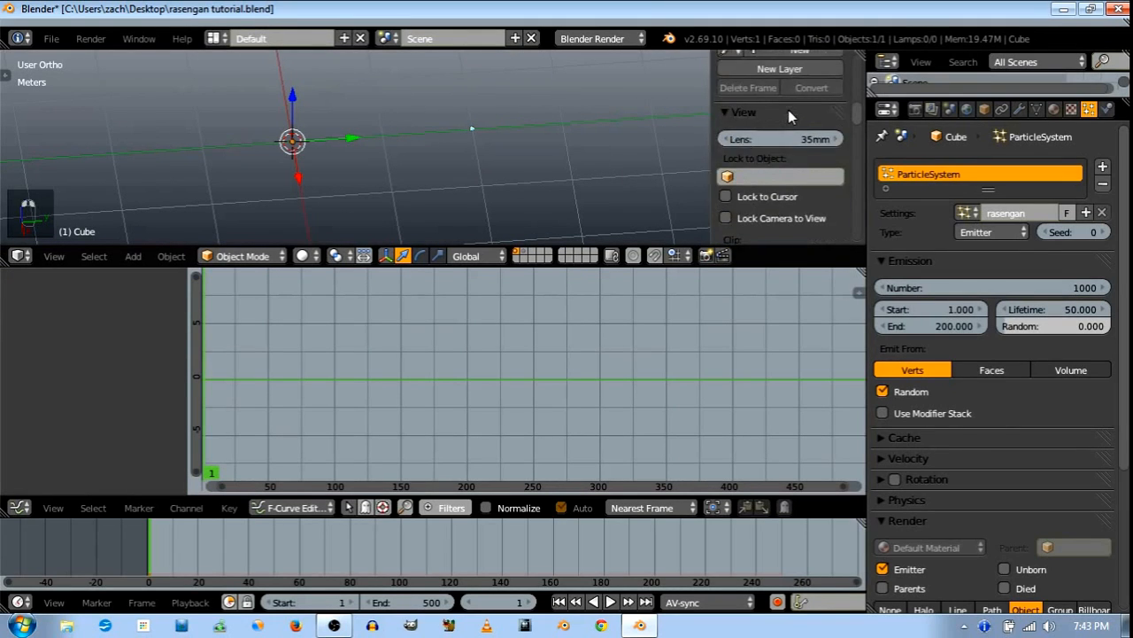
scroll(783, 105, up, 8)
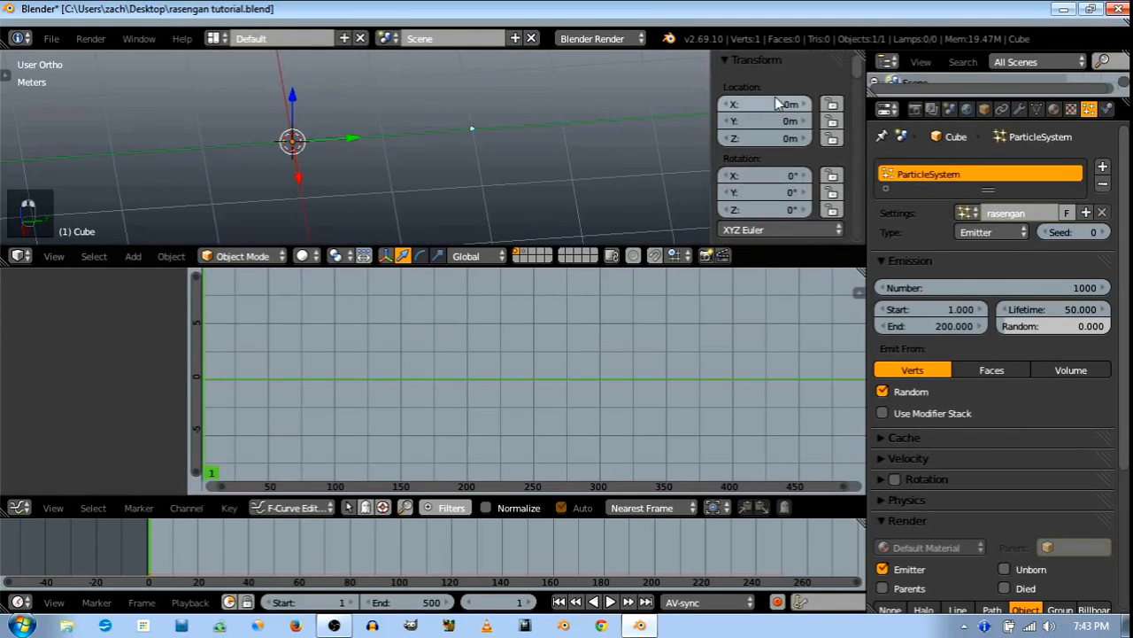
scroll(776, 101, down, 3)
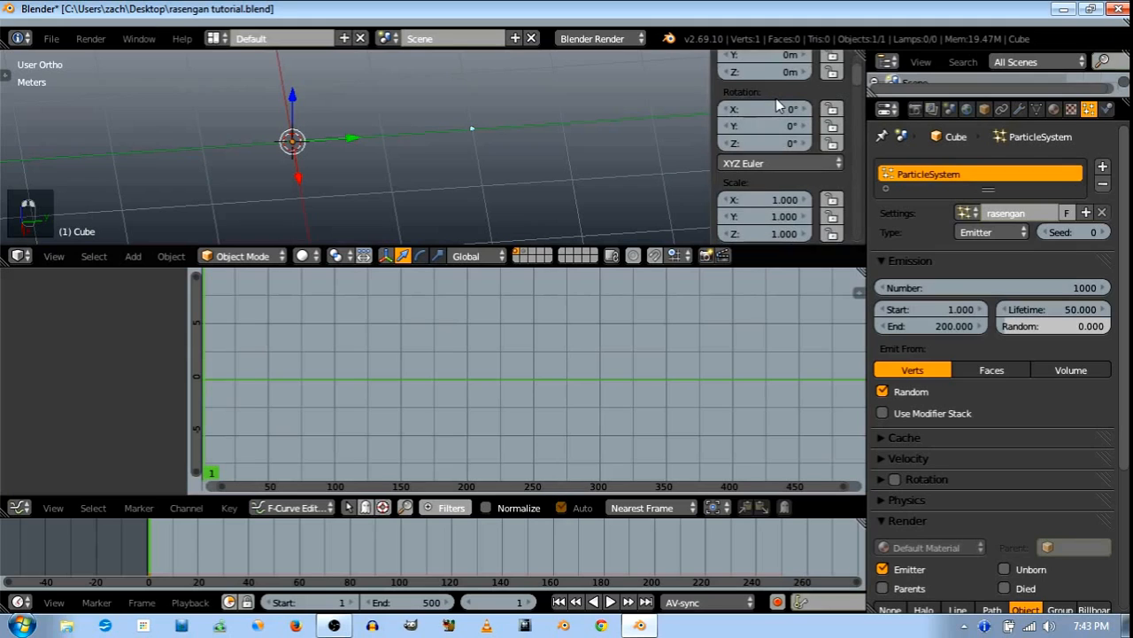
click(497, 255)
click(489, 218)
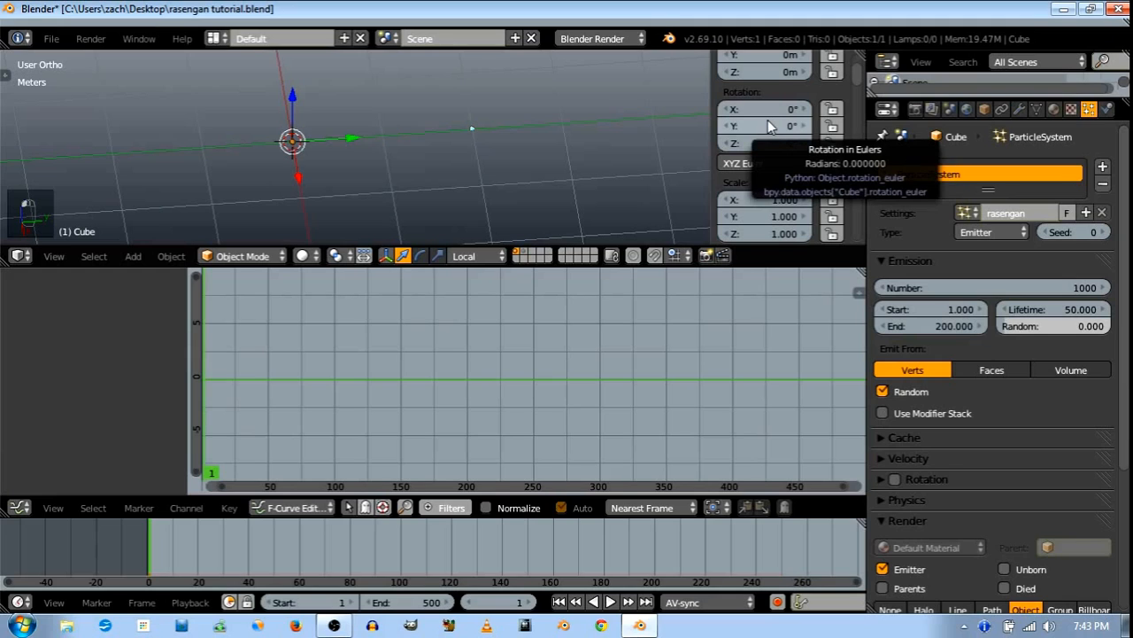
key(i)
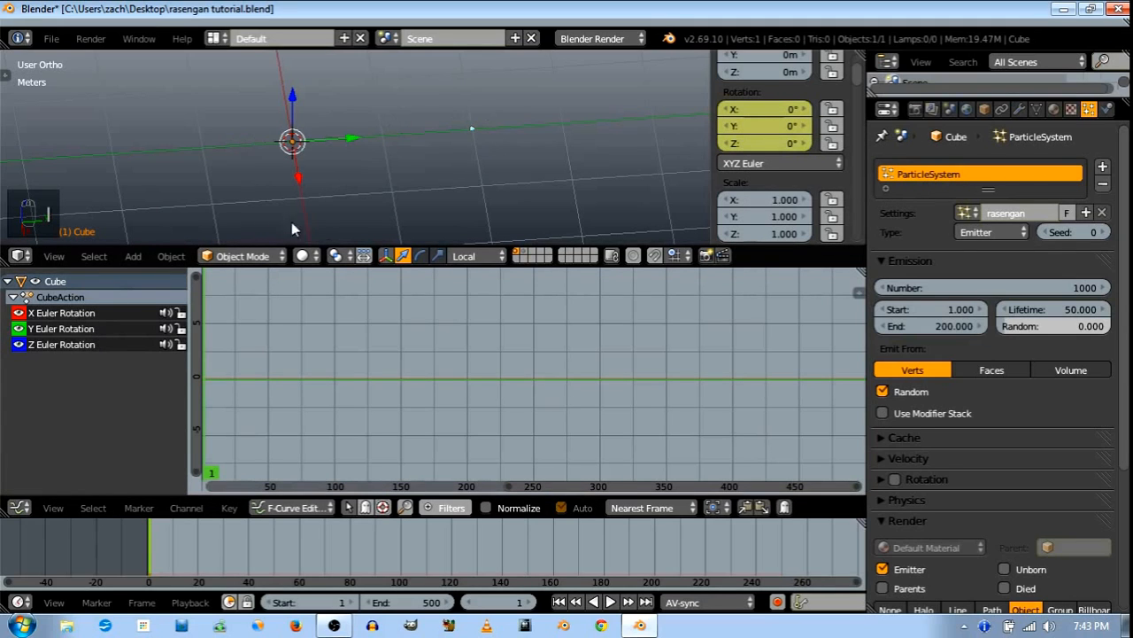
Delete the Y and Z Euler Rotation channels and show the X Euler Rotation curve's modifier settings with the other curve sections collapsed
click(94, 330)
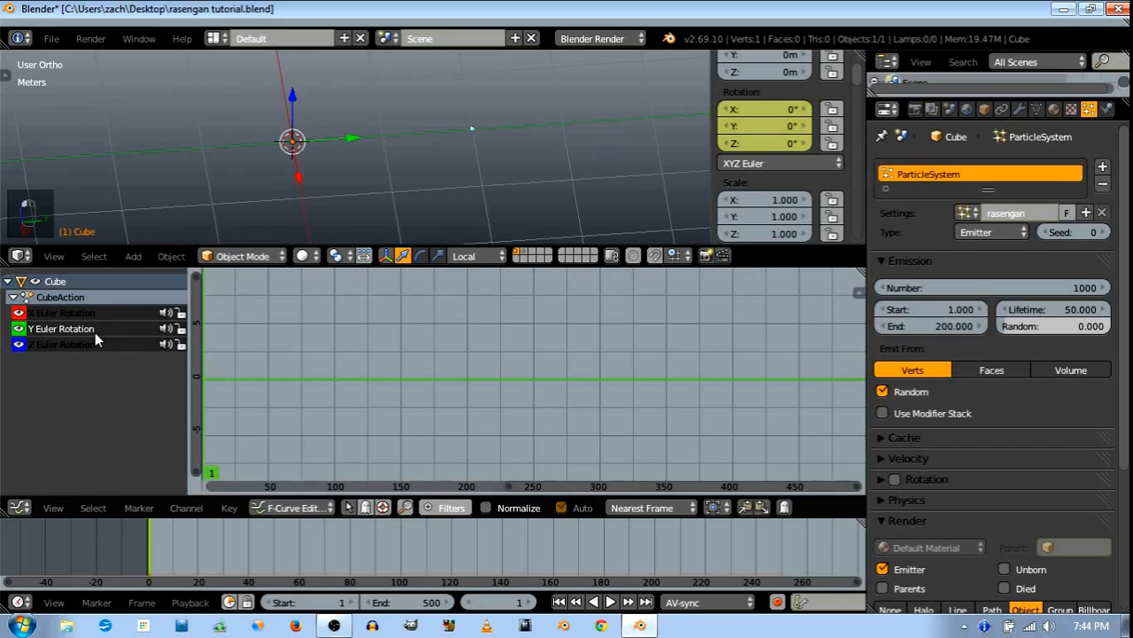
key(x)
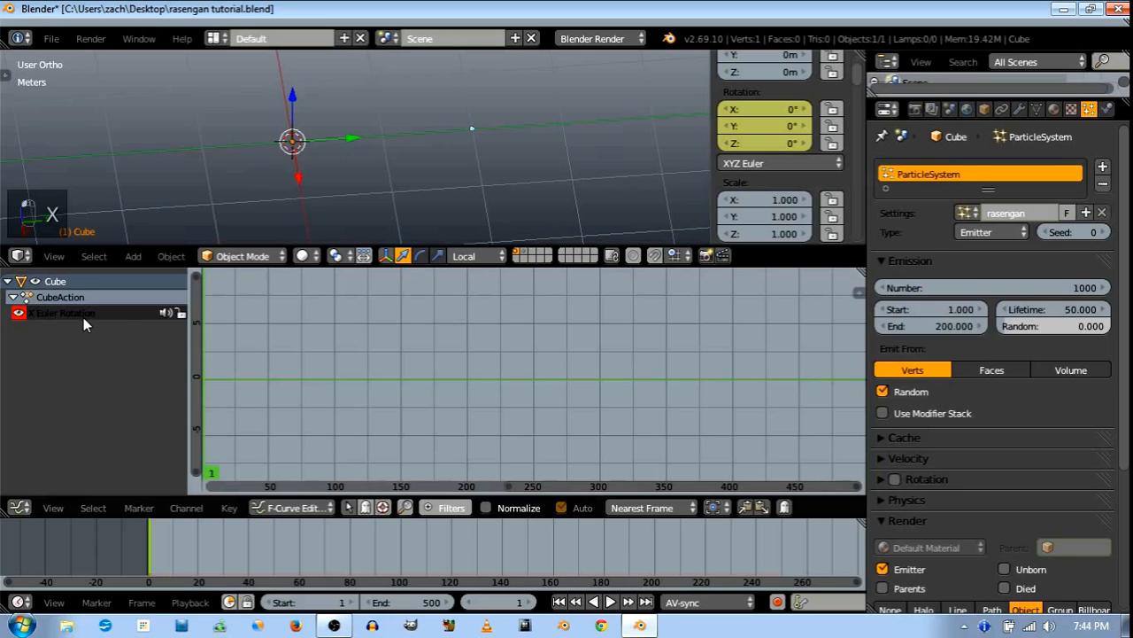
key(x)
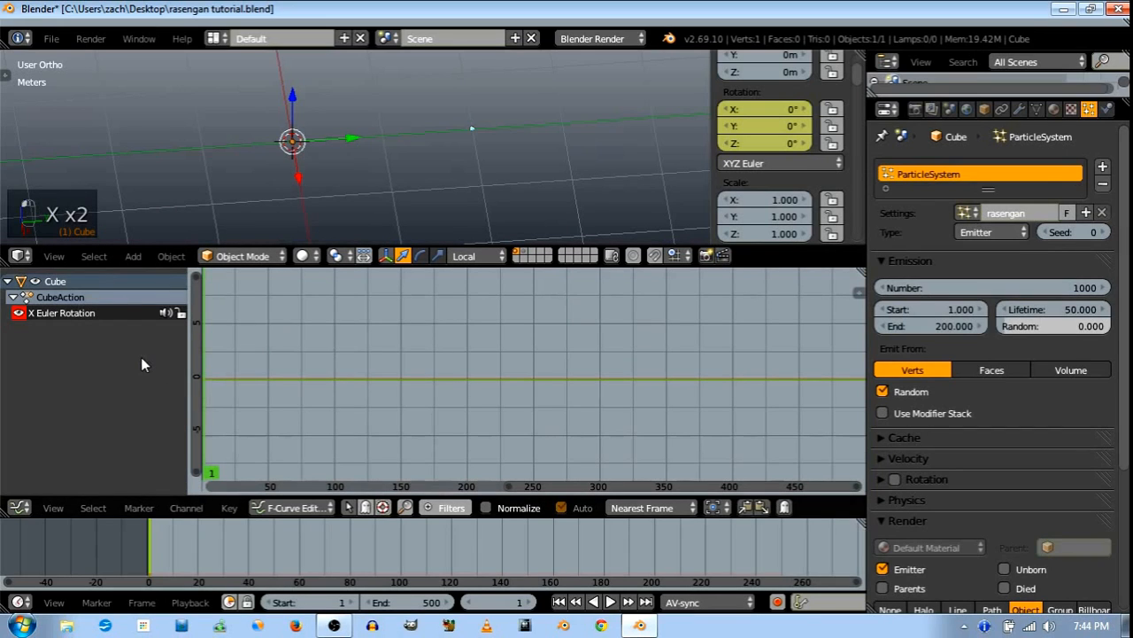
click(857, 292)
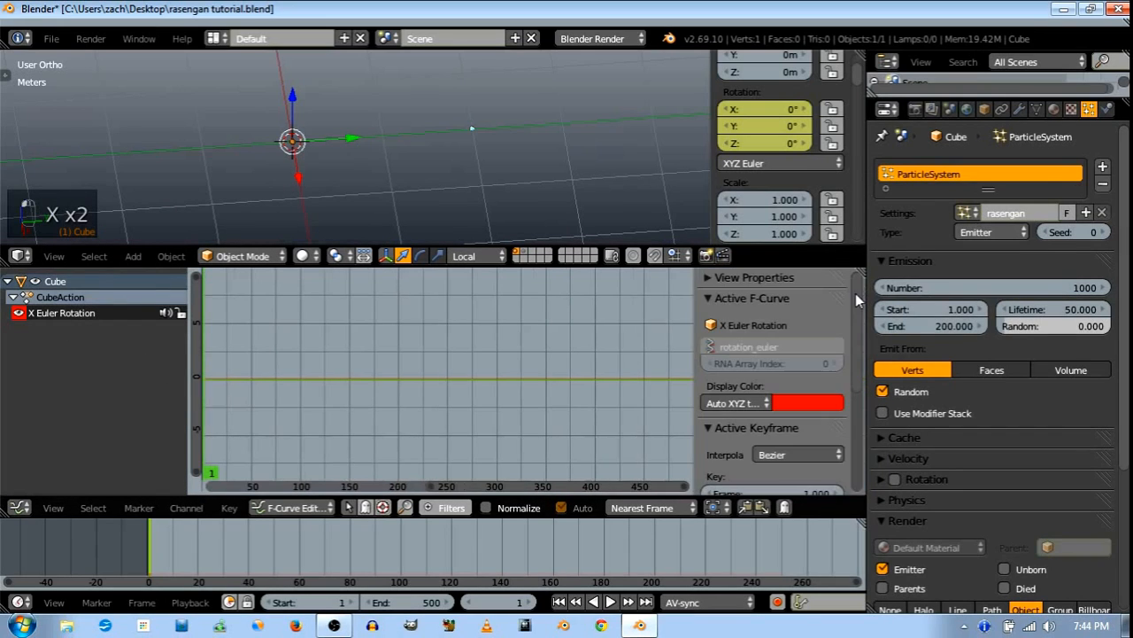
click(755, 298)
click(758, 318)
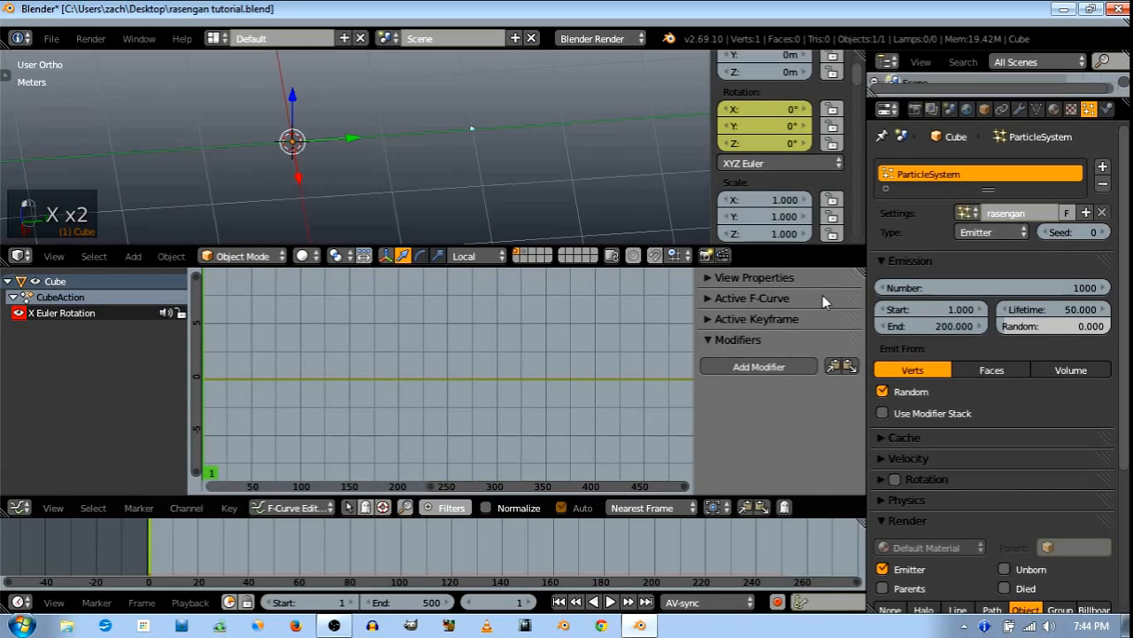
click(779, 367)
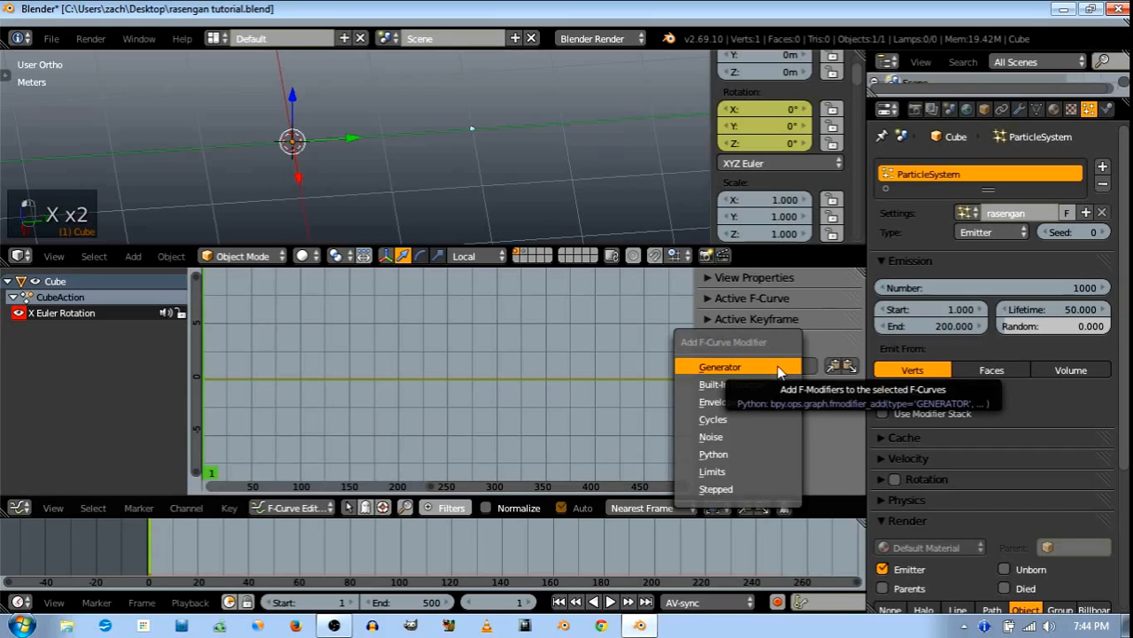
click(775, 383)
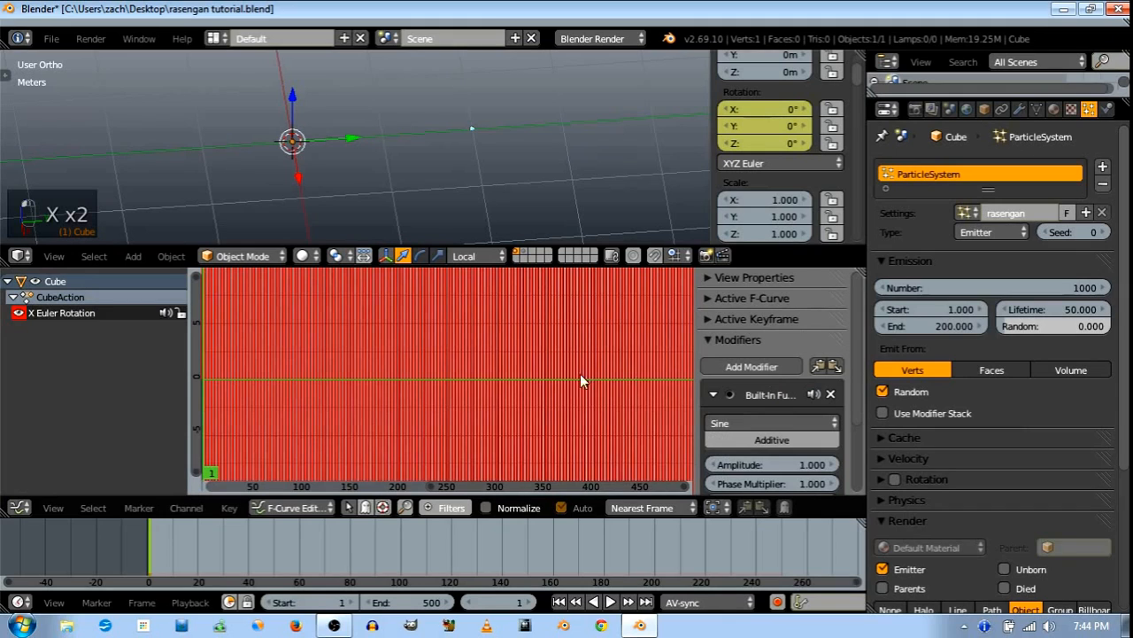
click(830, 394)
Add a Generator modifier to the emitter's X Euler Rotation curve and check the resulting curve in the graph
click(776, 368)
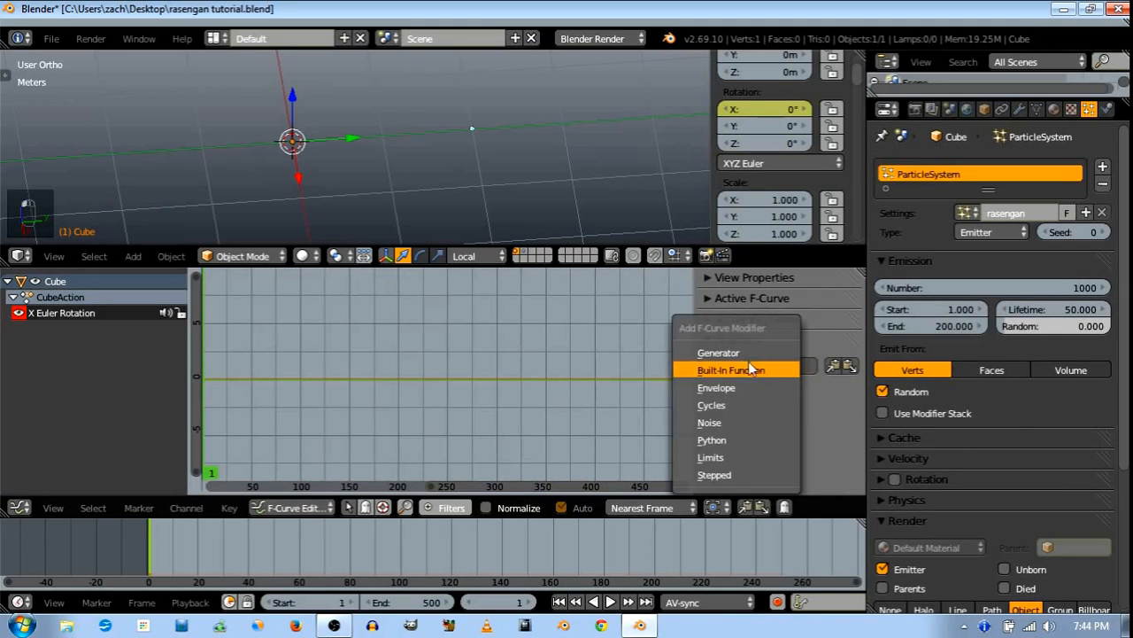
click(742, 354)
scroll(749, 363, down, 1)
scroll(291, 348, down, 3)
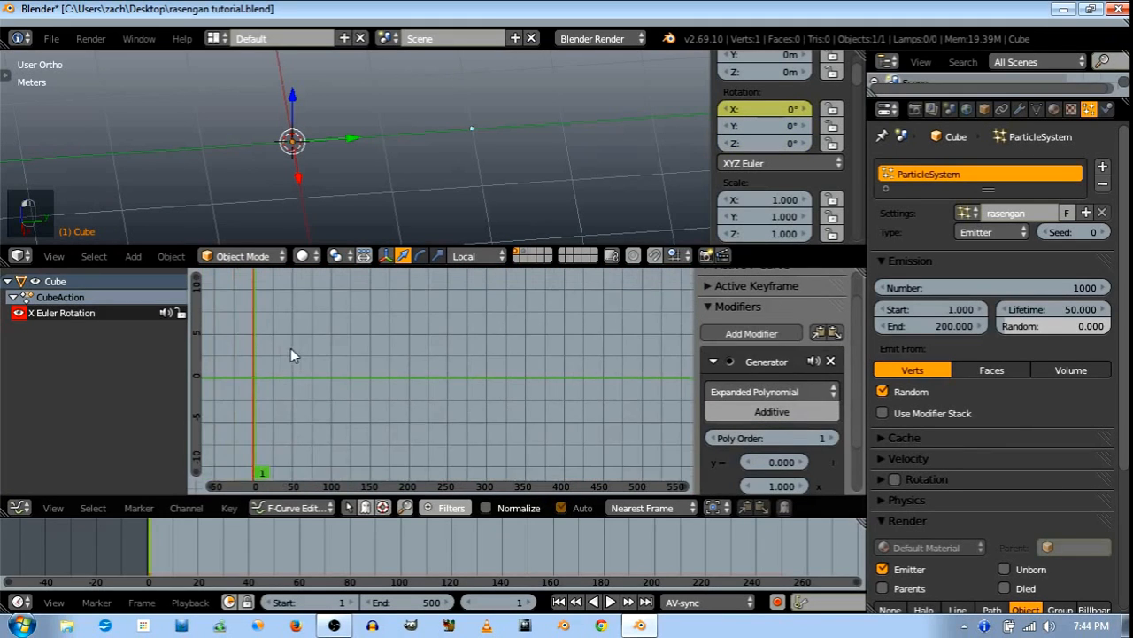
scroll(390, 379, up, 4)
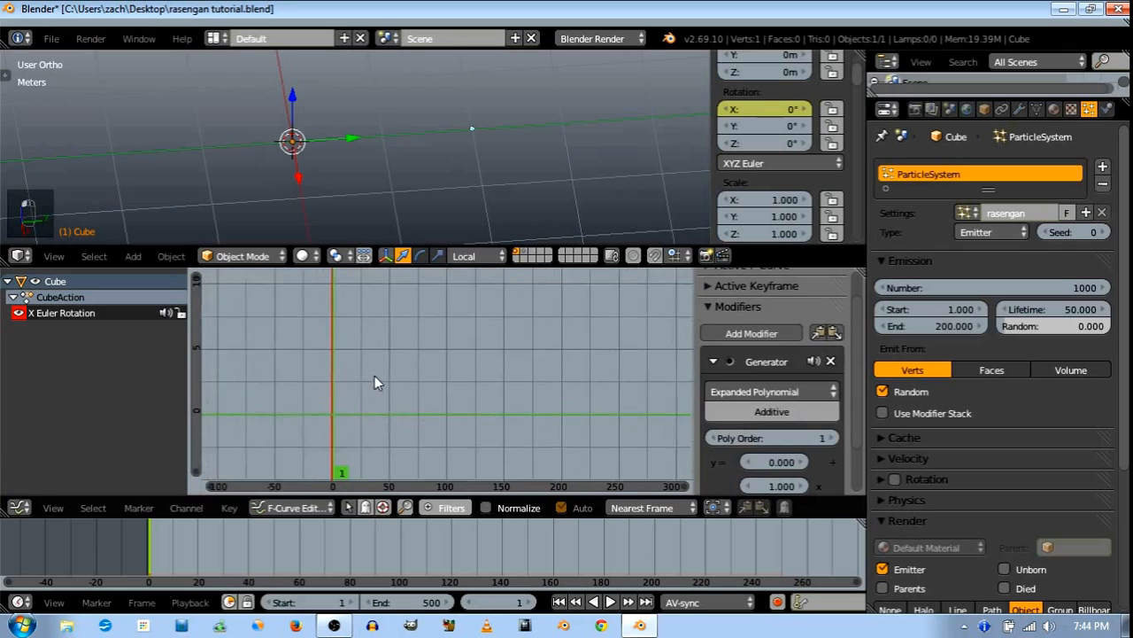
scroll(390, 377, up, 1)
middle_drag(413, 379, 566, 384)
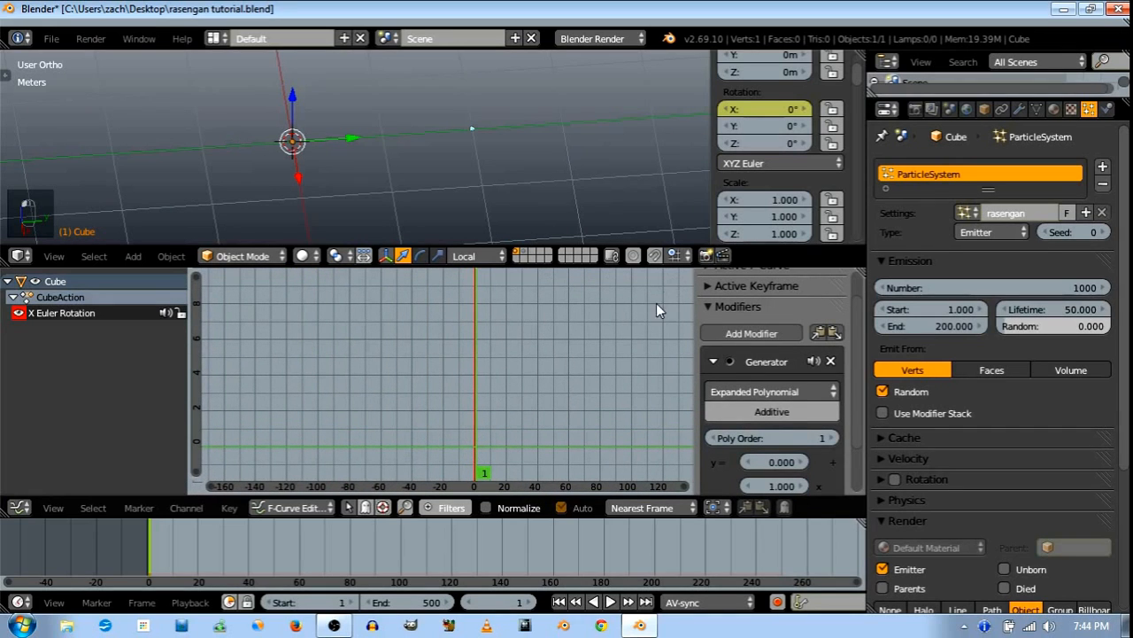
Play the animation to check the emitter's rotation, stop it, and return to frame 1
key(alt+a)
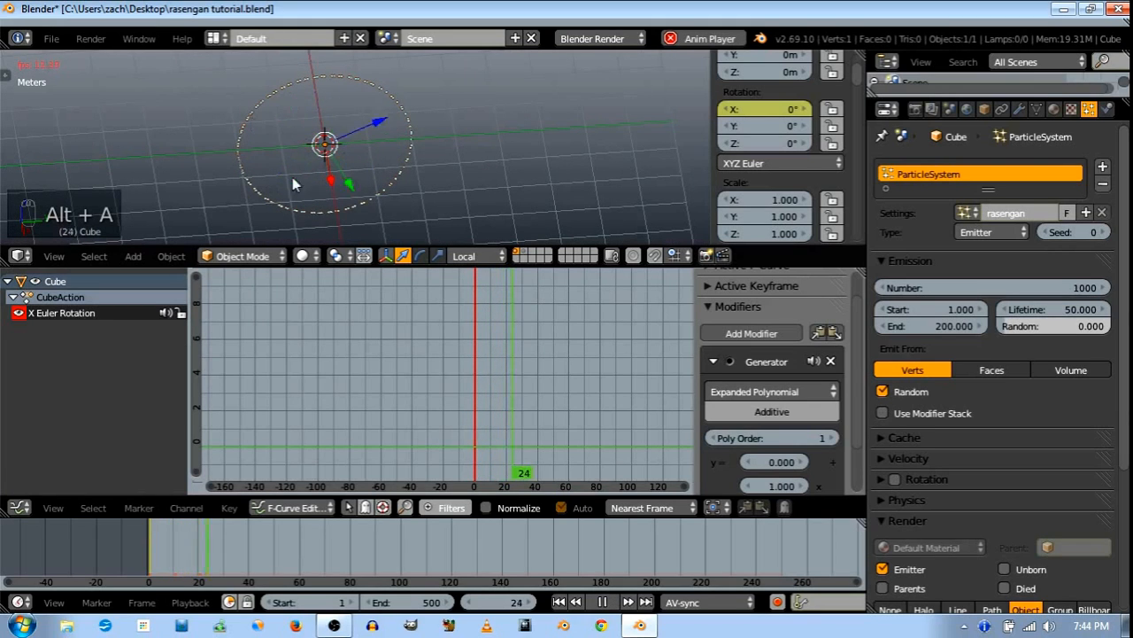
key(alt+a)
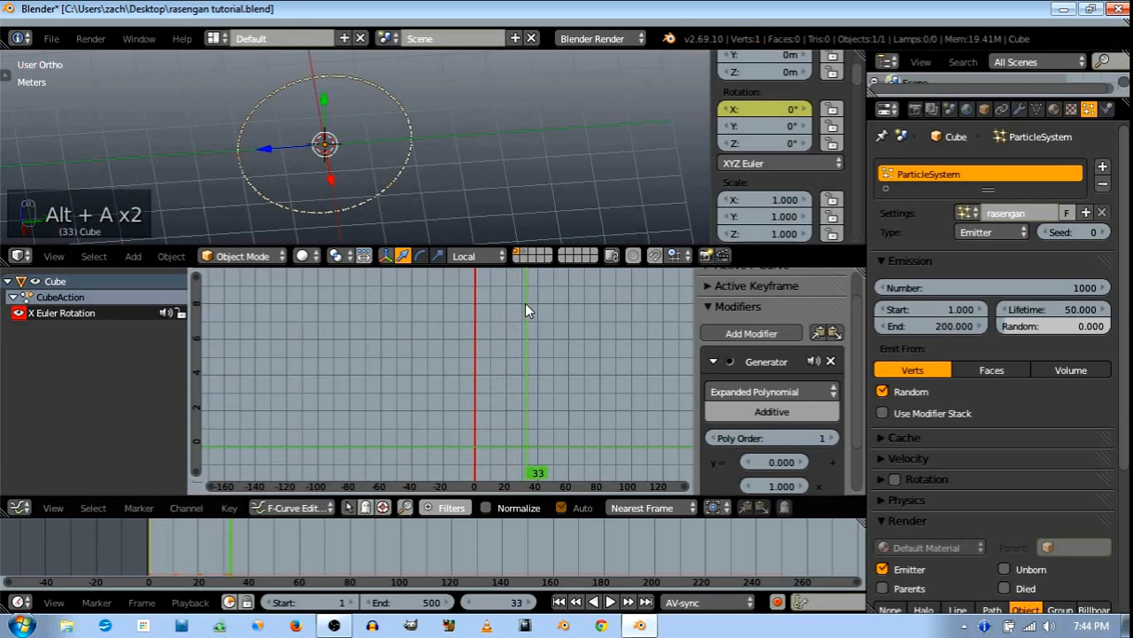
click(556, 600)
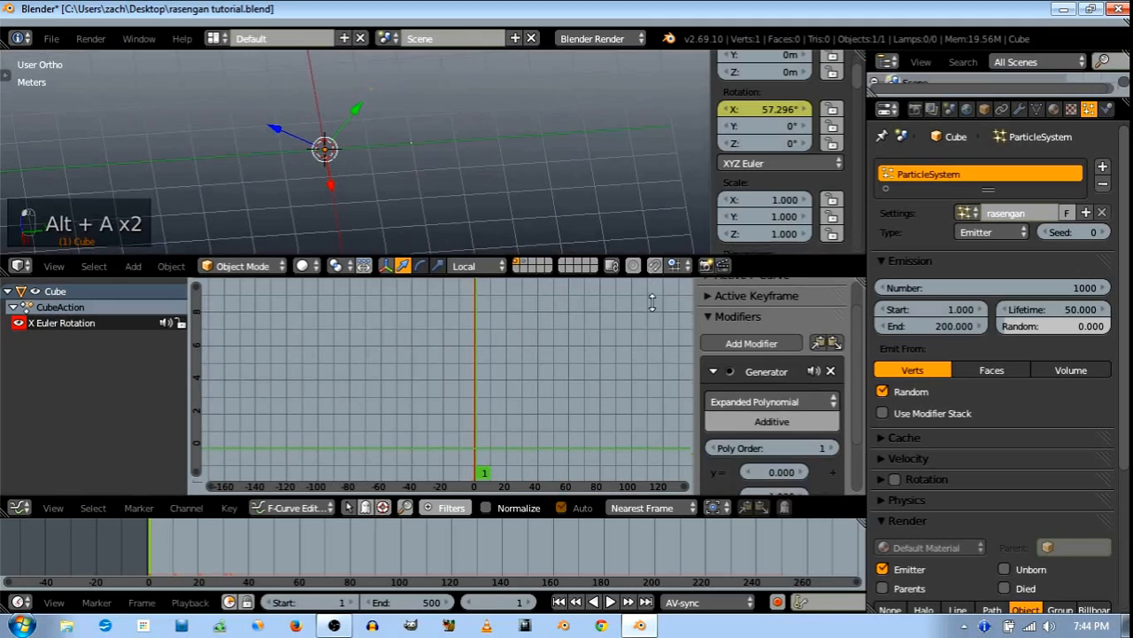
Join the Graph Editor area into the 3D view above it so only one large 3D view remains
drag(649, 270, 664, 383)
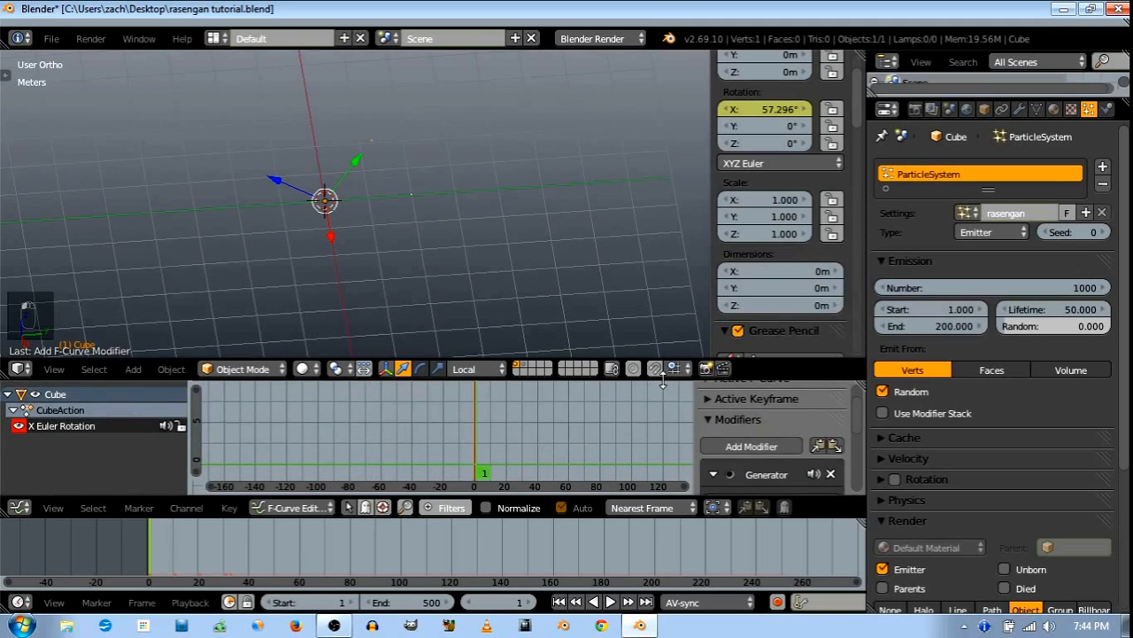
right_click(664, 381)
click(655, 398)
click(646, 429)
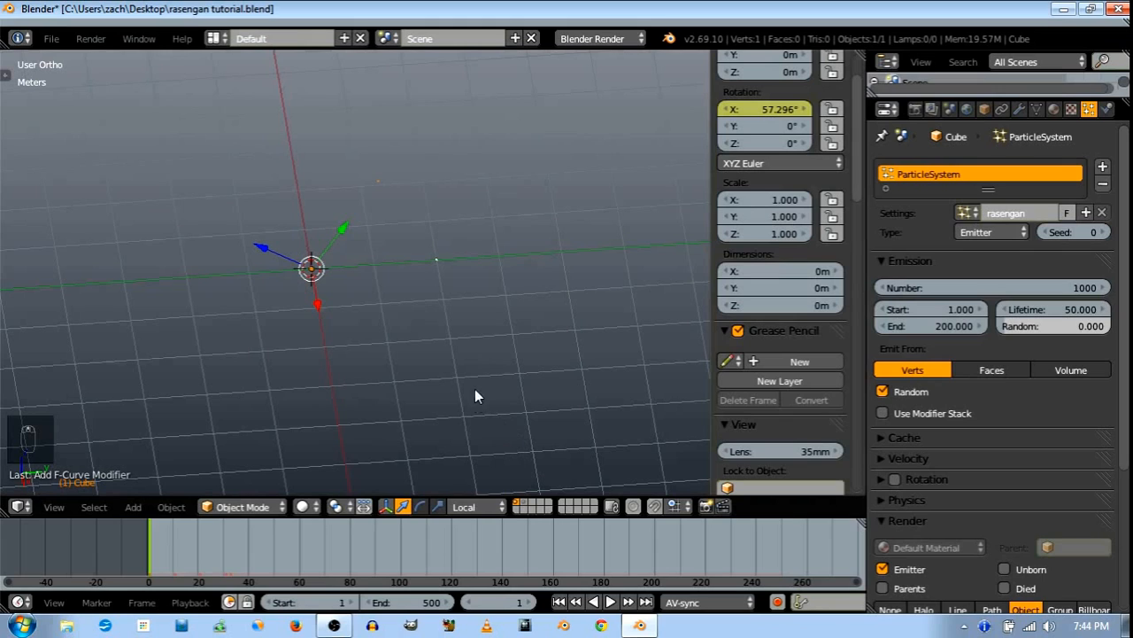
Set the emitter's X rotation to 0° and insert a rotation keyframe on frame 1
click(757, 107)
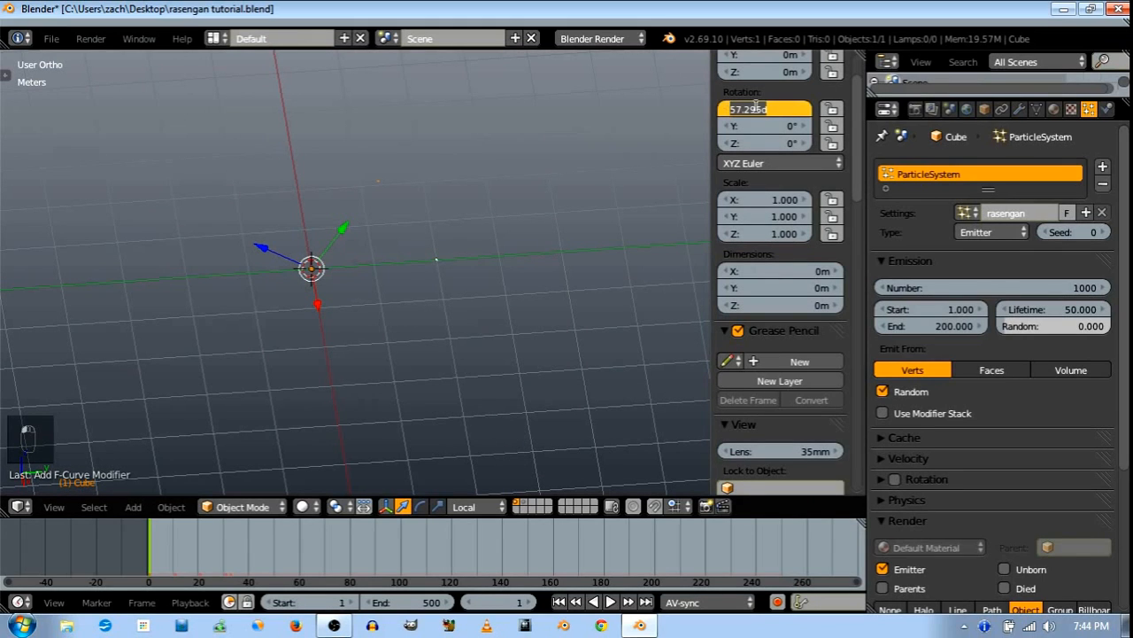
text(0)
key(Return)
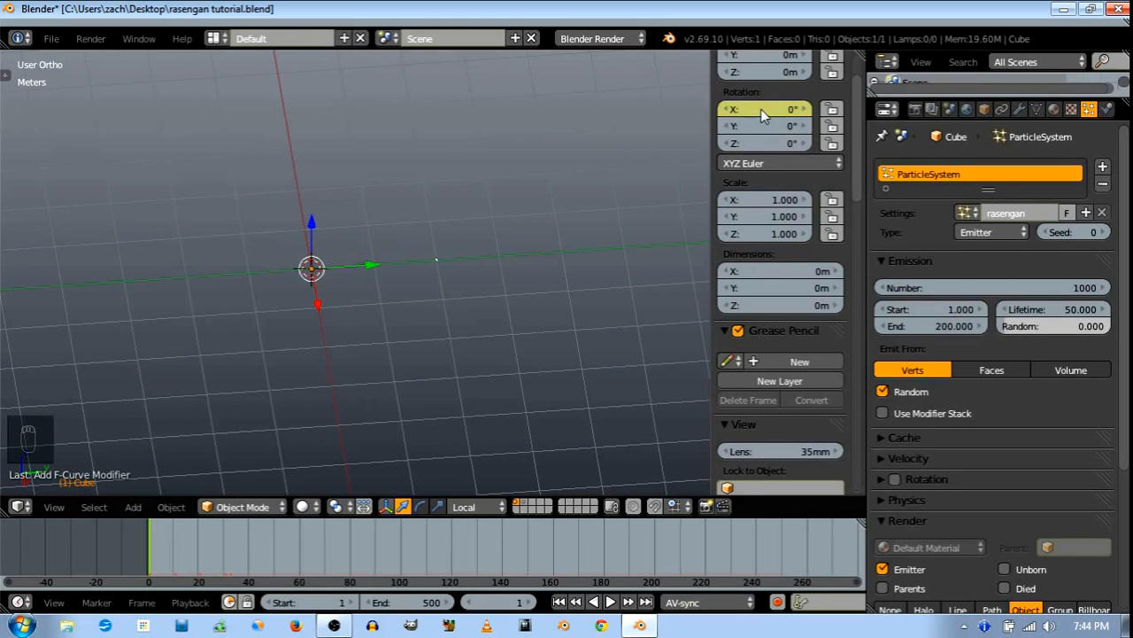
key(i)
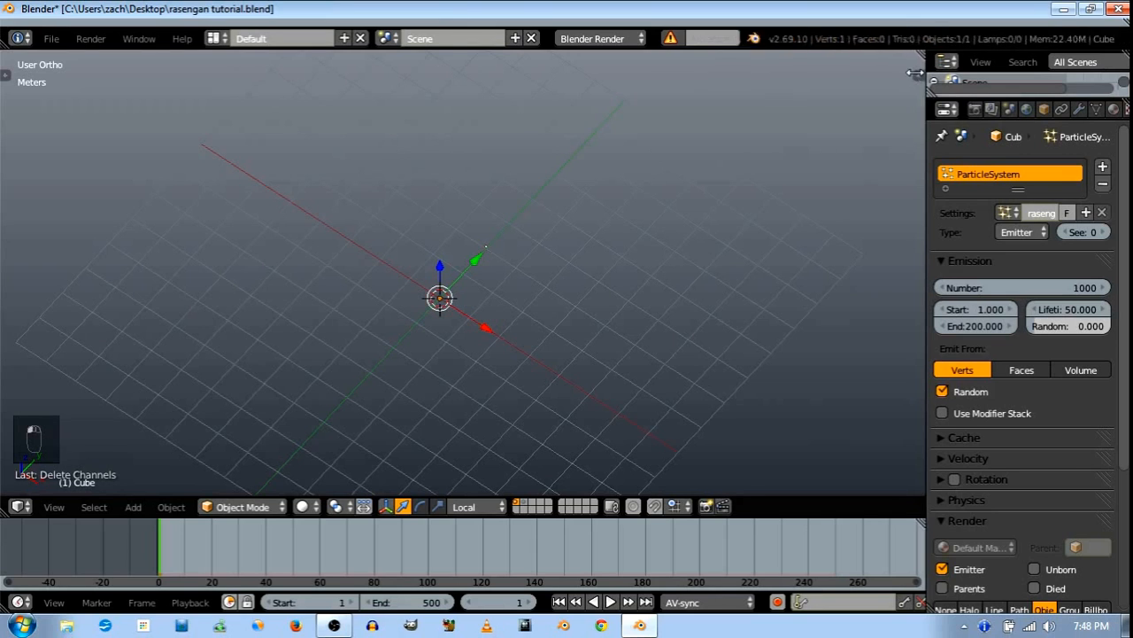
Keyframe the emitter's rotation at 0° on all axes at frame 1, and hide the object's transform properties again
key(n)
scroll(797, 195, up, 2)
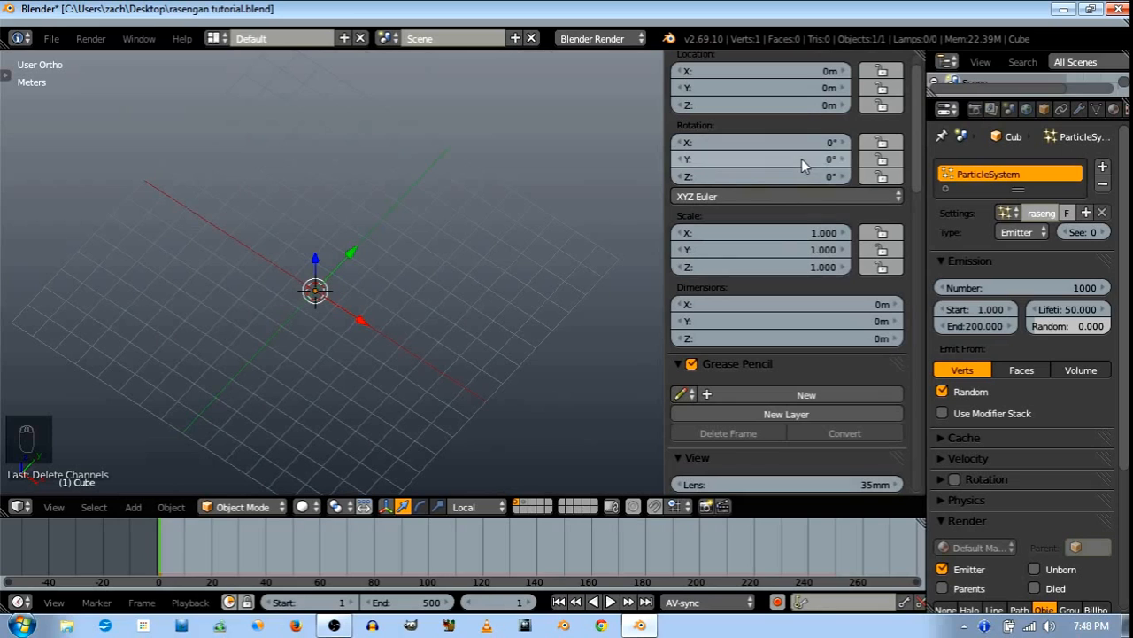
click(478, 508)
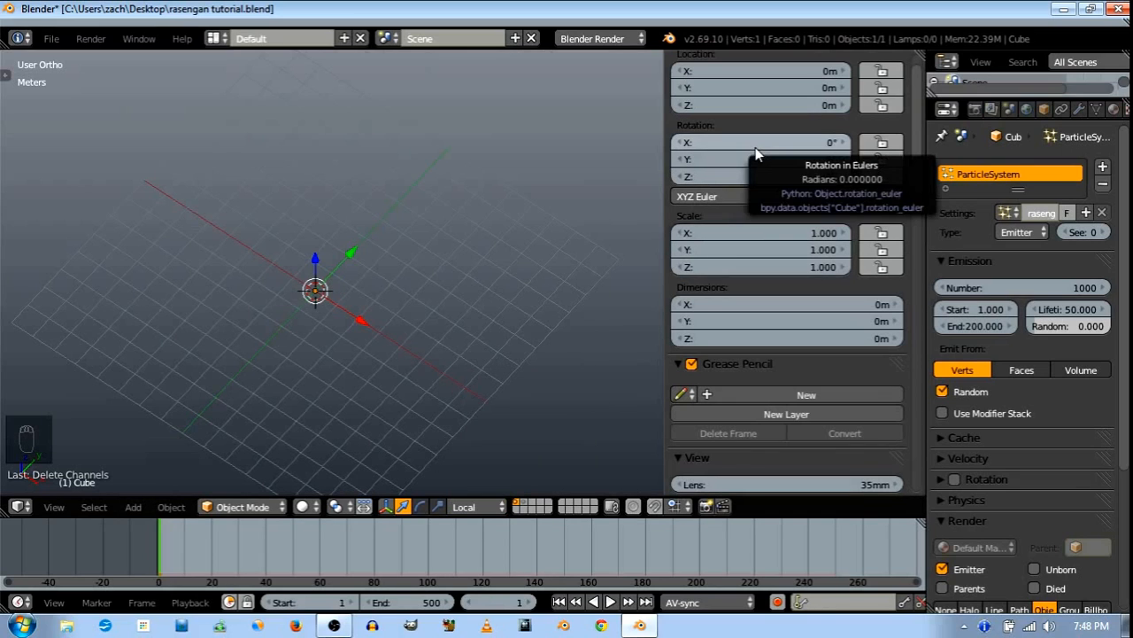
key(i)
drag(662, 152, 924, 172)
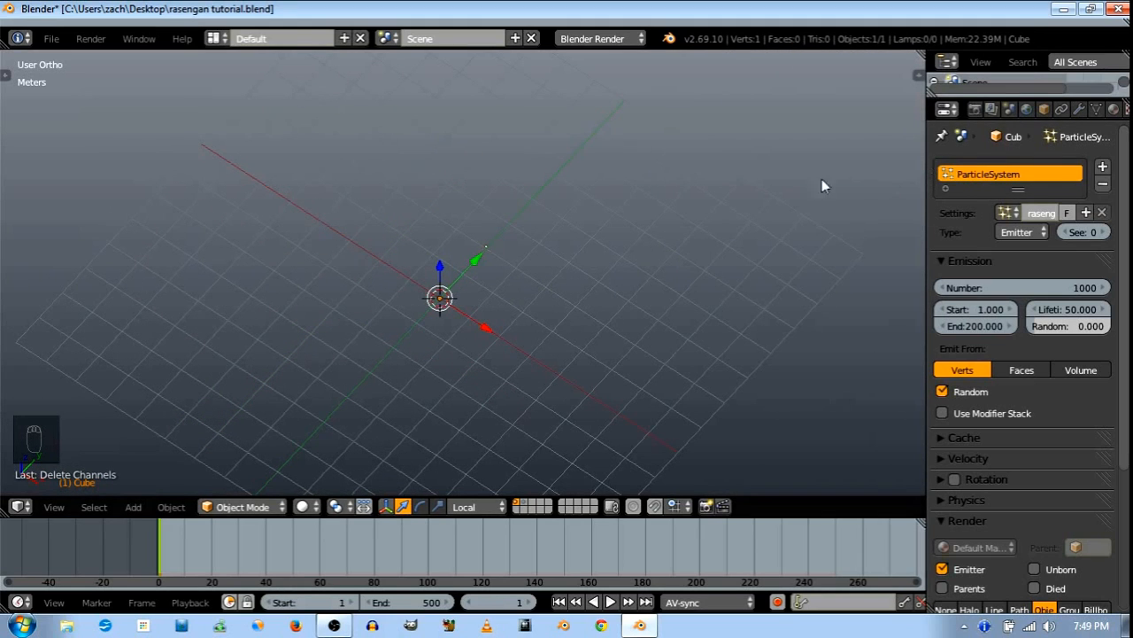
Split the 3D view into two stacked areas of roughly equal height
middle_drag(510, 266, 453, 221)
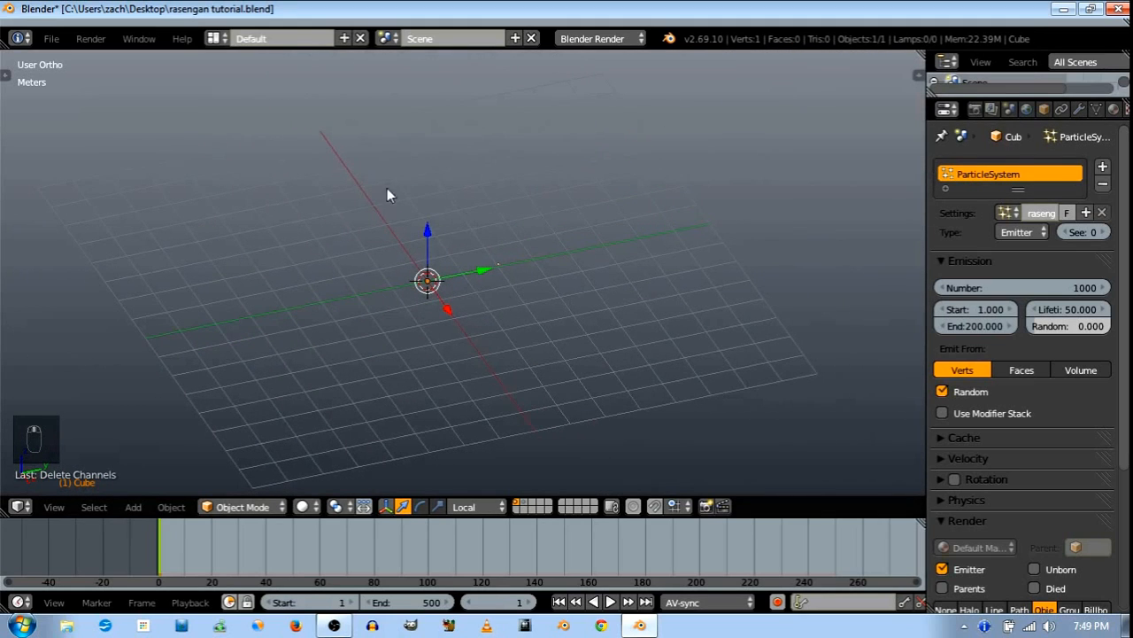
right_click(925, 150)
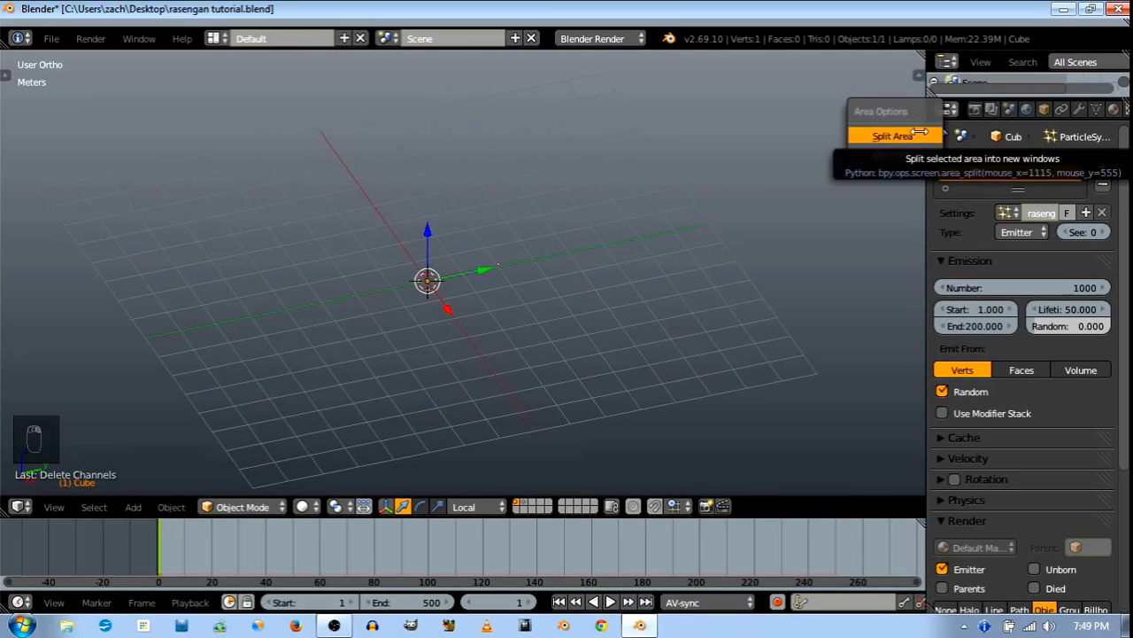
click(891, 136)
click(839, 241)
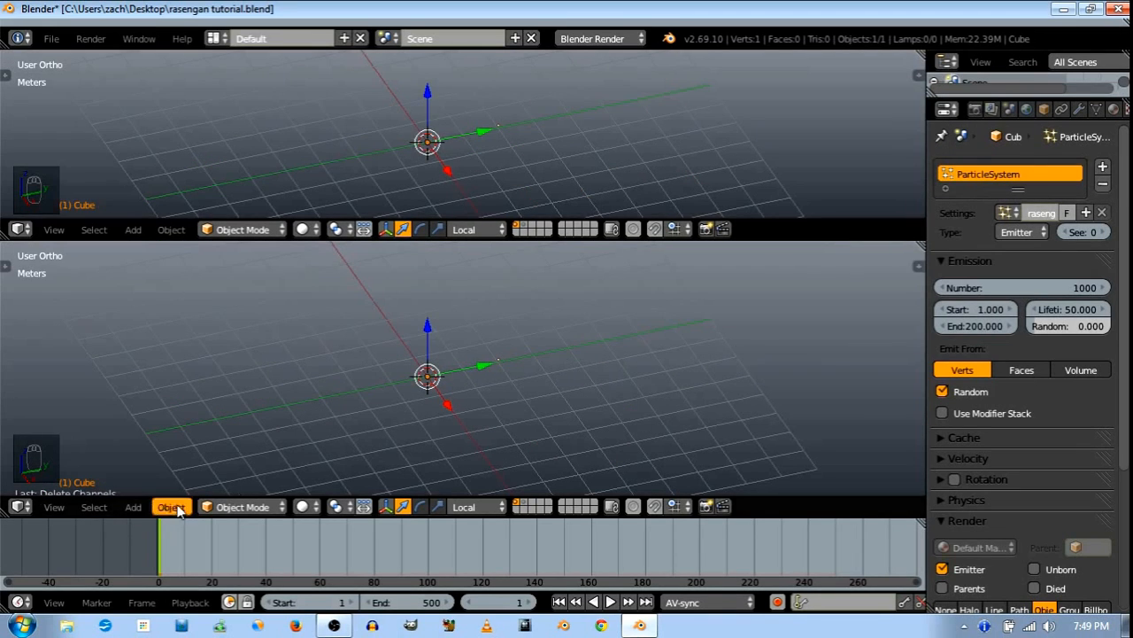
Switch the lower of the two stacked 3D views to the Graph Editor and make the upper 3D view slightly taller
click(20, 507)
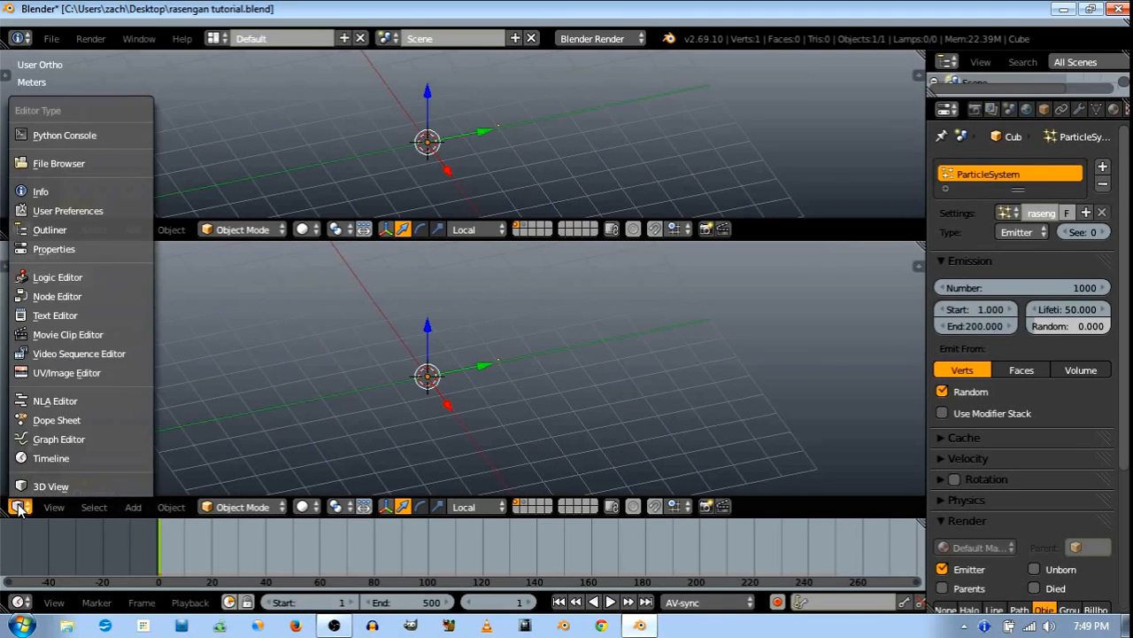
click(62, 438)
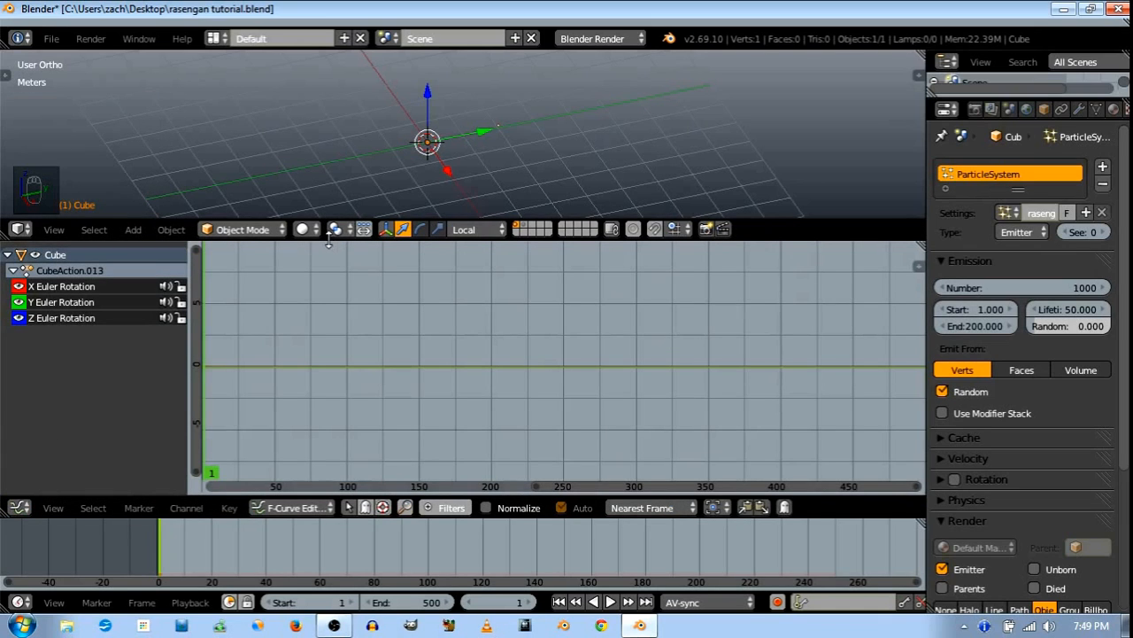
drag(329, 241, 319, 283)
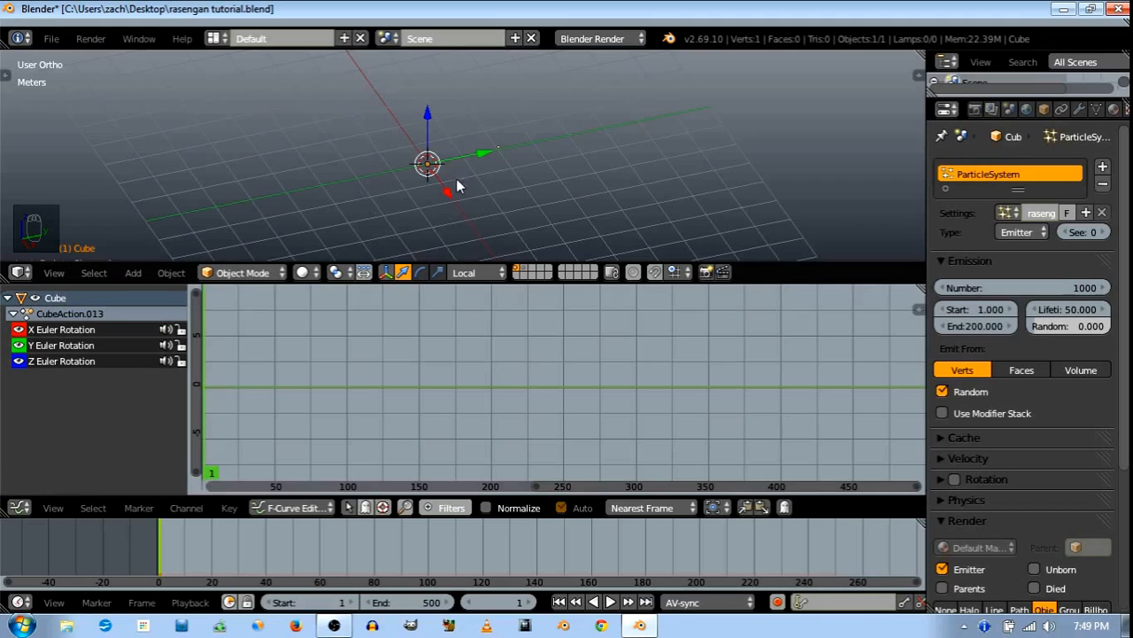
Delete the emitter's Z and Y Euler Rotation channels and select the remaining X Euler Rotation channel
click(94, 366)
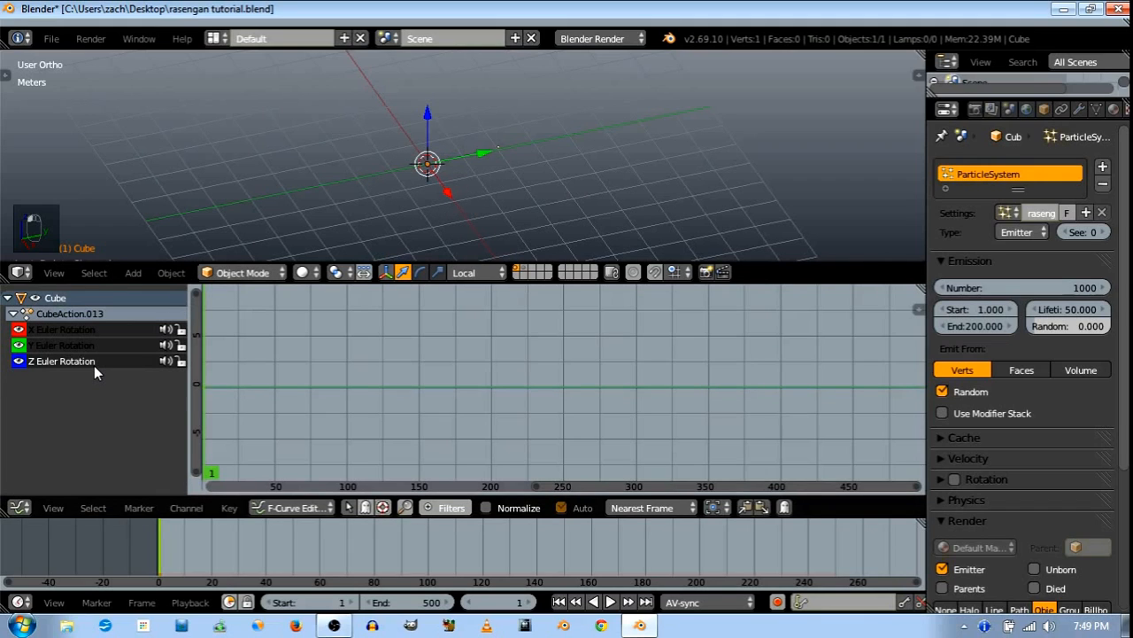
key(x)
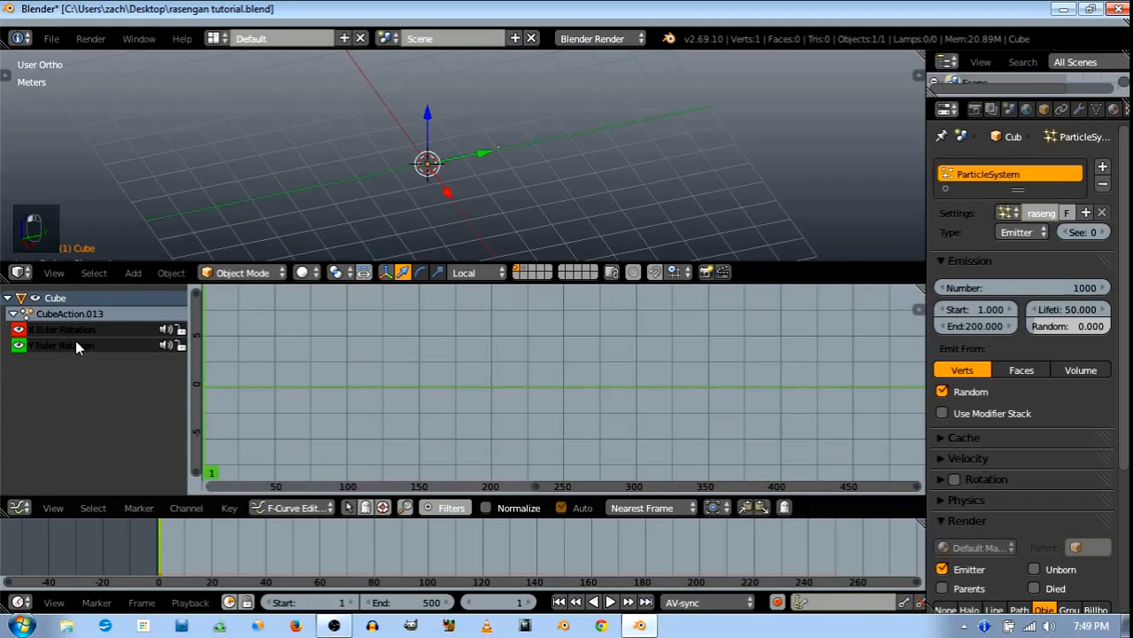
click(76, 345)
key(x)
key(x)
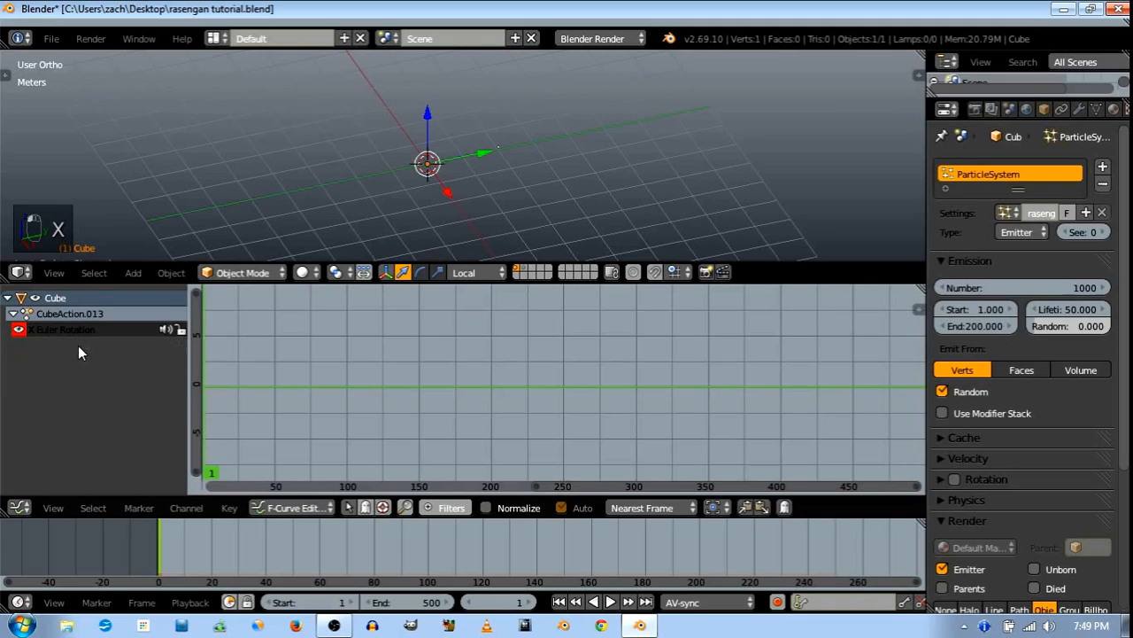
click(62, 331)
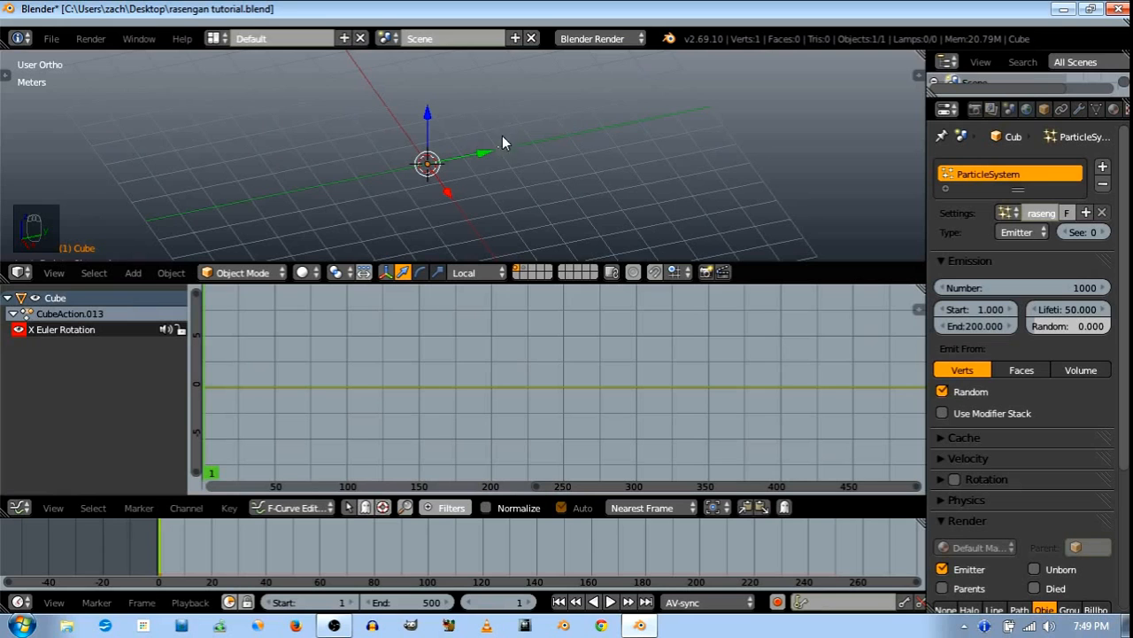
Save the blend file over the existing version
middle_drag(502, 142, 618, 154)
key(ctrl+s)
click(618, 154)
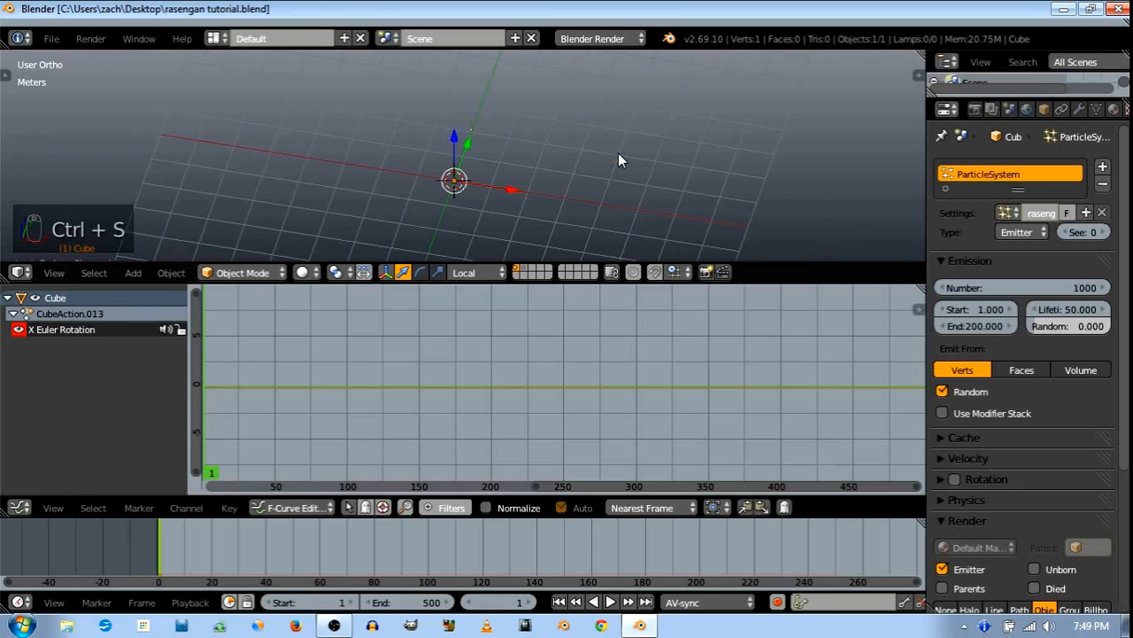
scroll(519, 124, up, 4)
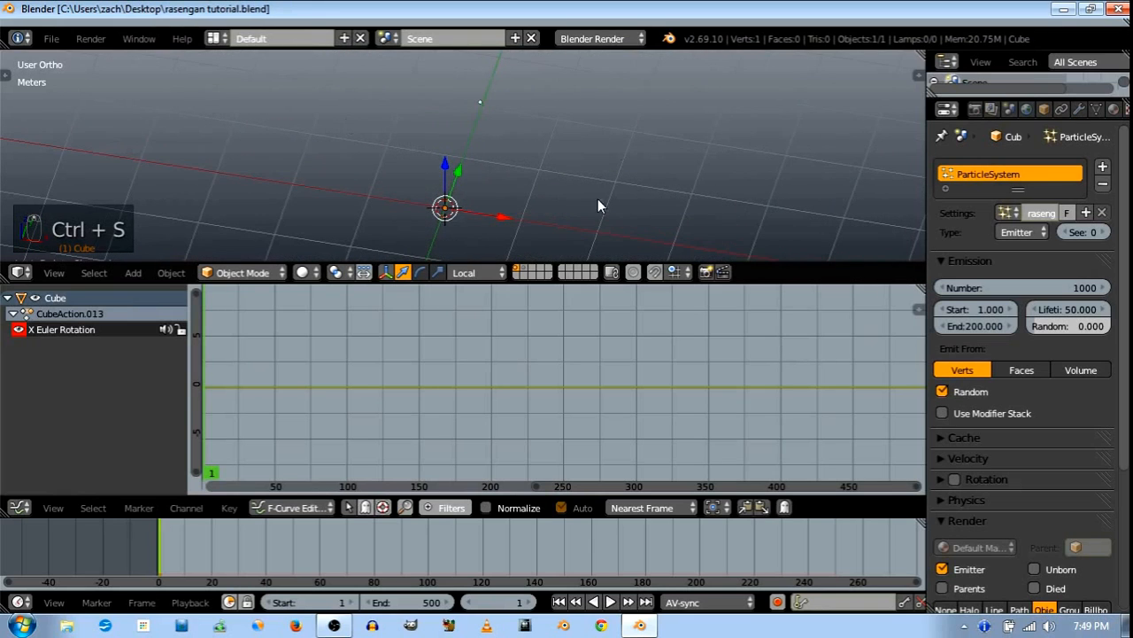
middle_drag(628, 125, 791, 106)
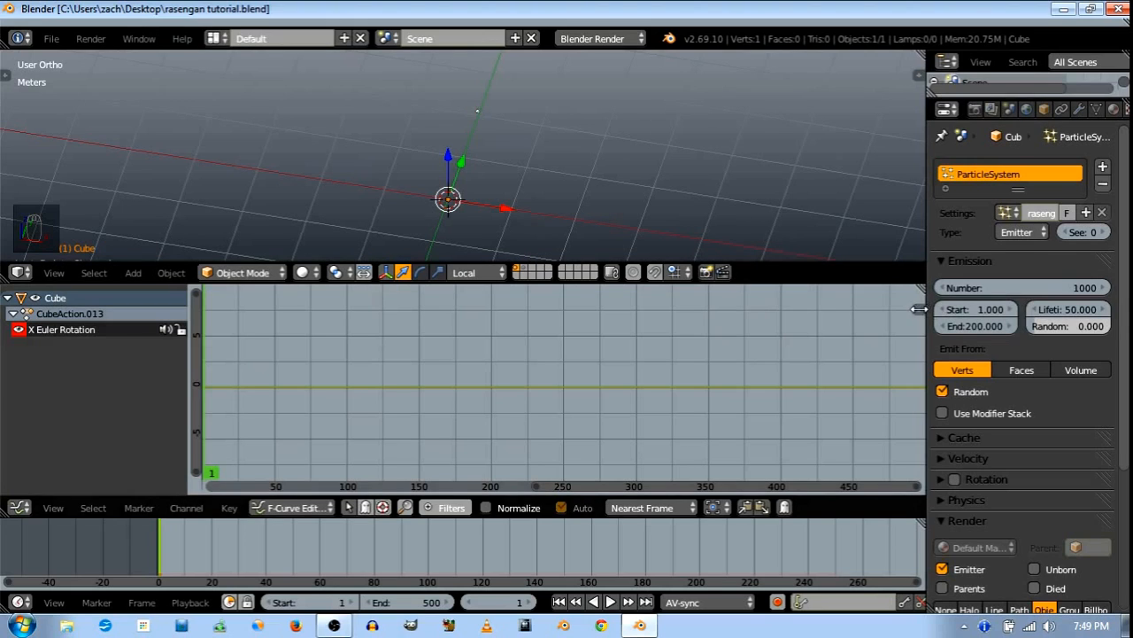
Show the F-curve properties and add a Generator modifier to the X Euler Rotation curve
key(n)
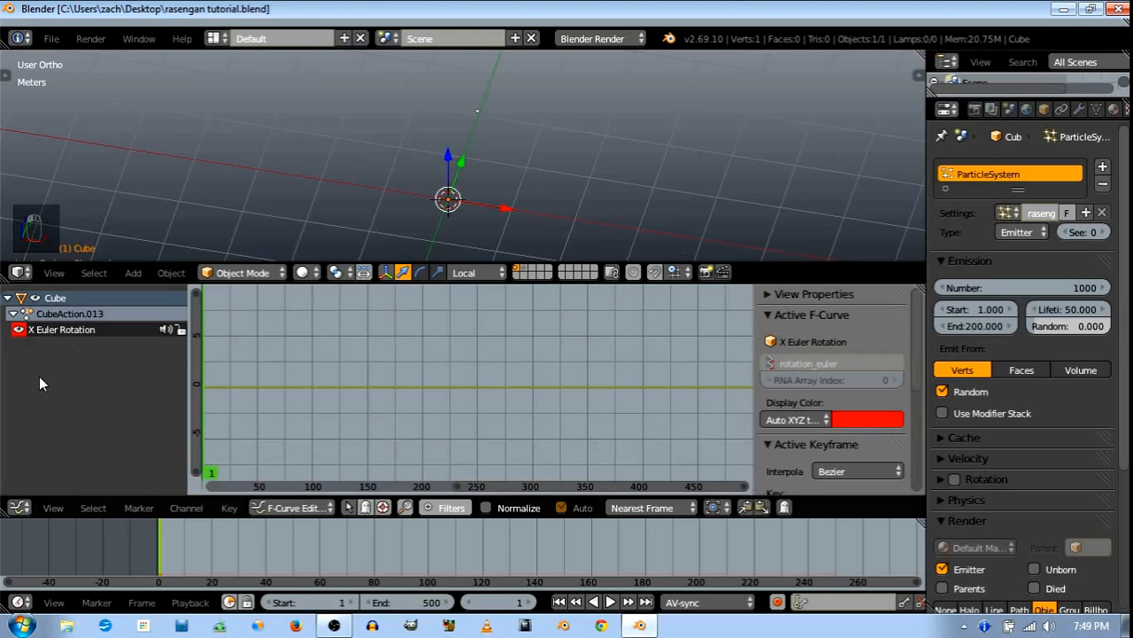
click(819, 316)
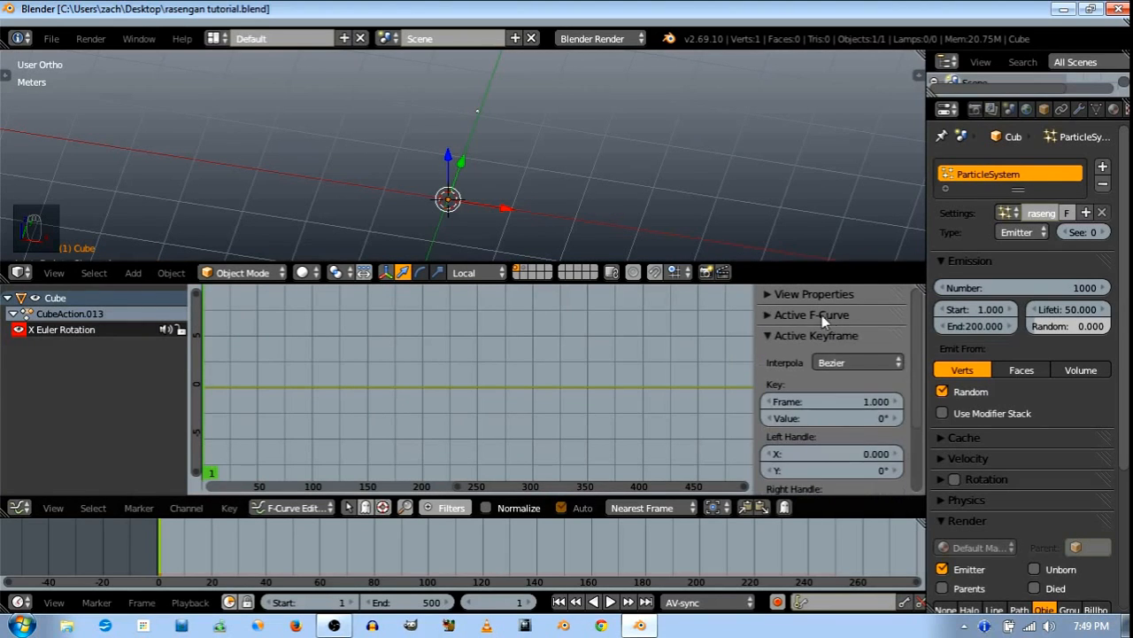
click(803, 335)
click(821, 382)
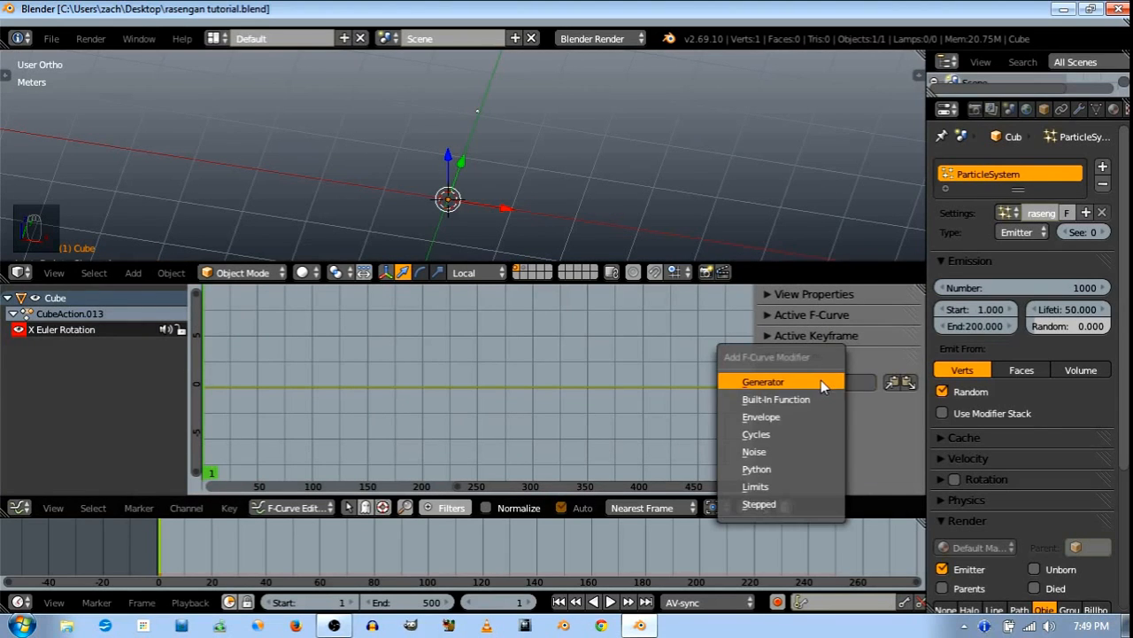
click(820, 382)
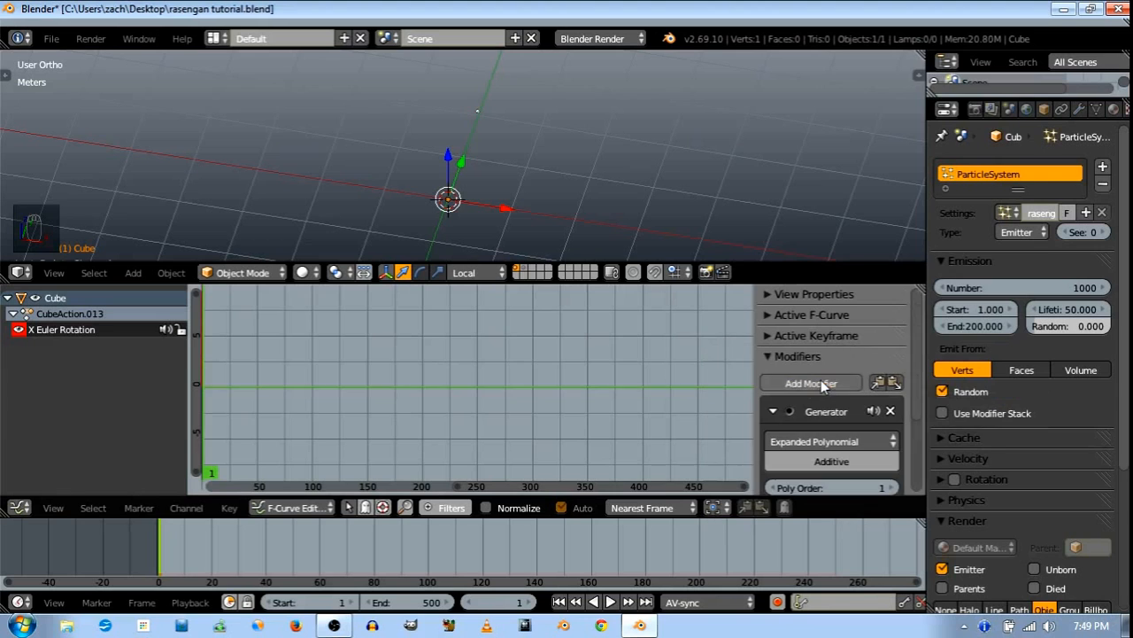
scroll(306, 362, down, 3)
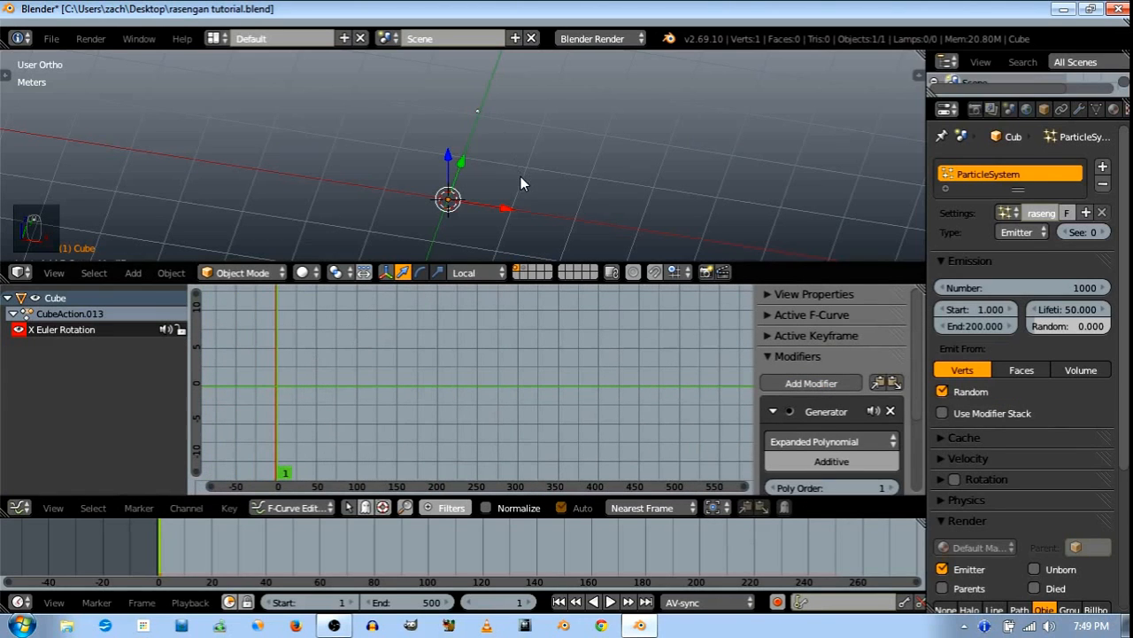
Play the animation to check the emitter's spin, stop it and return to the first frame
middle_drag(520, 176, 371, 130)
key(alt+a)
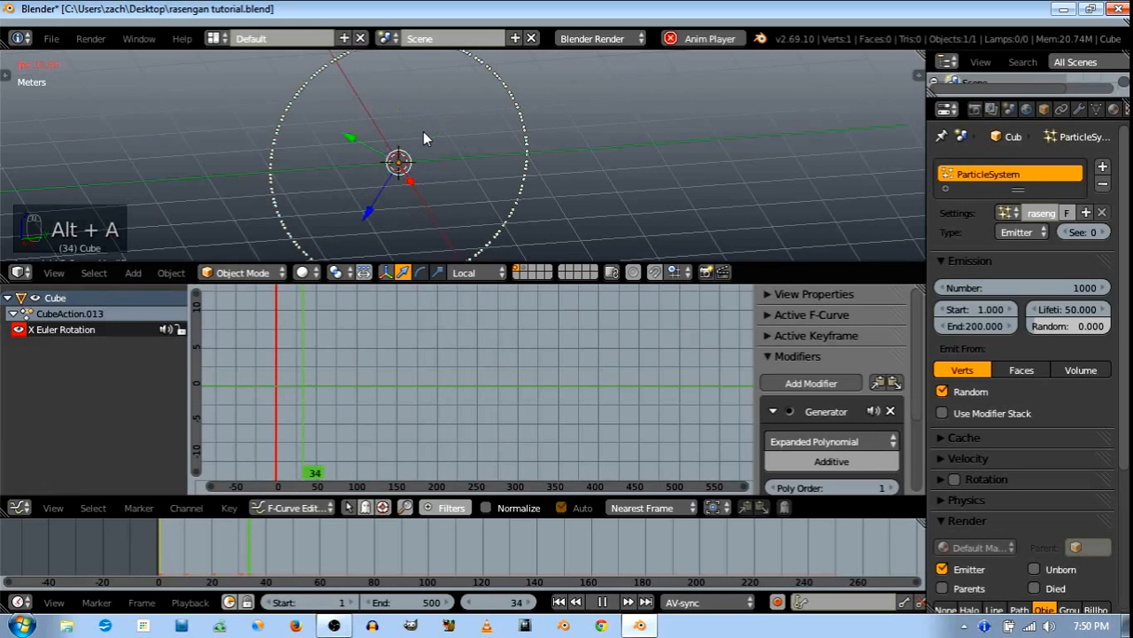
key(alt+a)
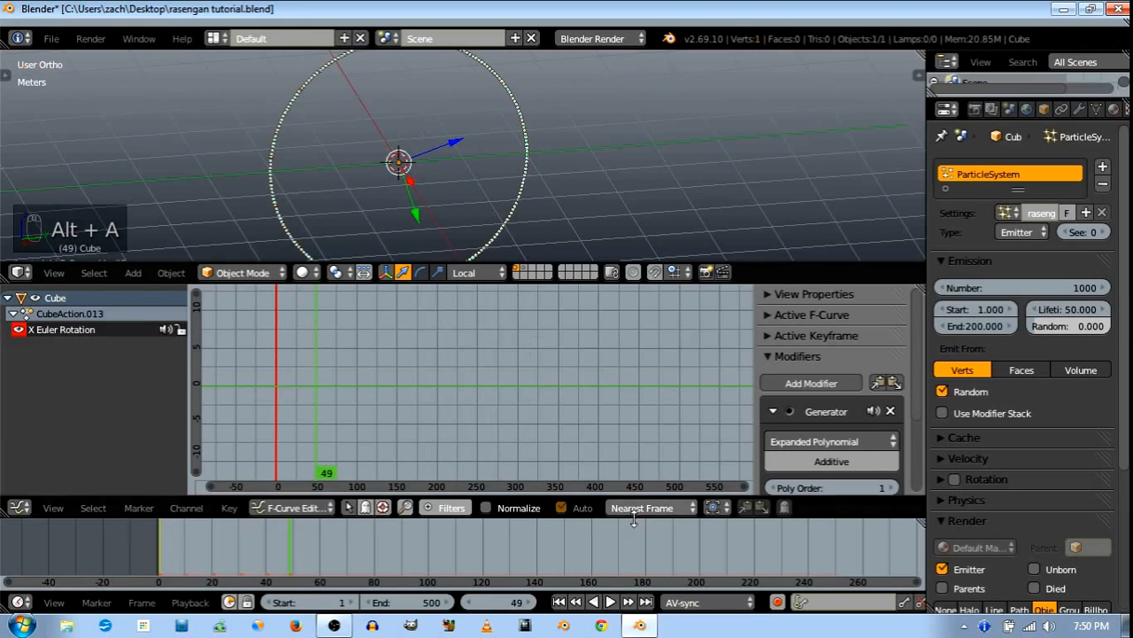
click(559, 601)
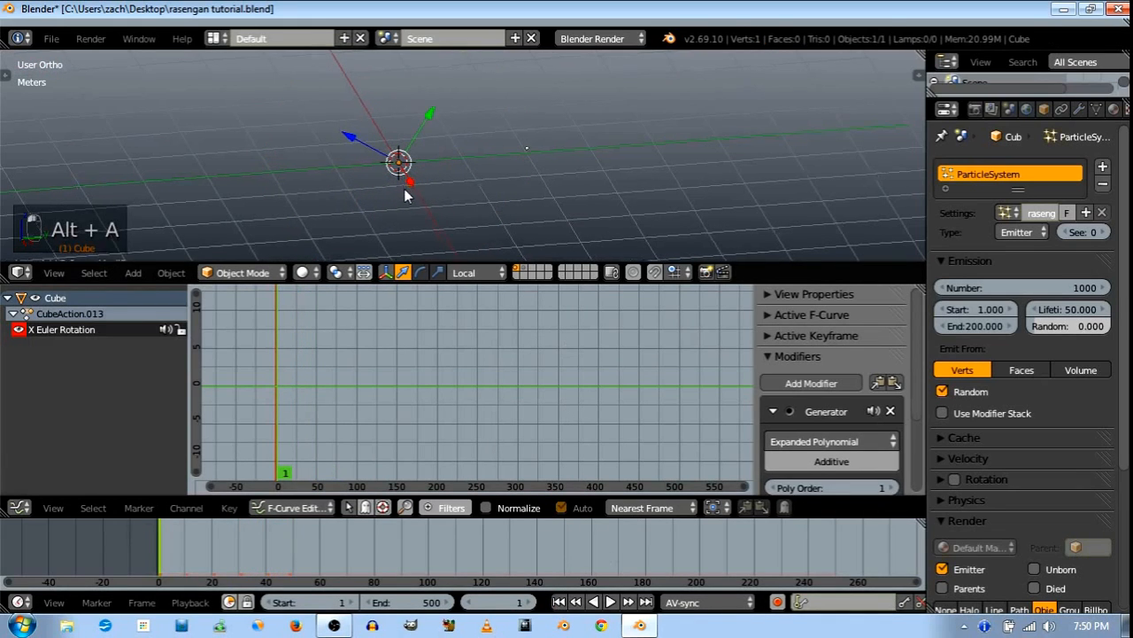
Enlarge the Outliner and rename the Cube object as "rasengan emit"
middle_drag(408, 193, 652, 225)
middle_drag(519, 159, 474, 193)
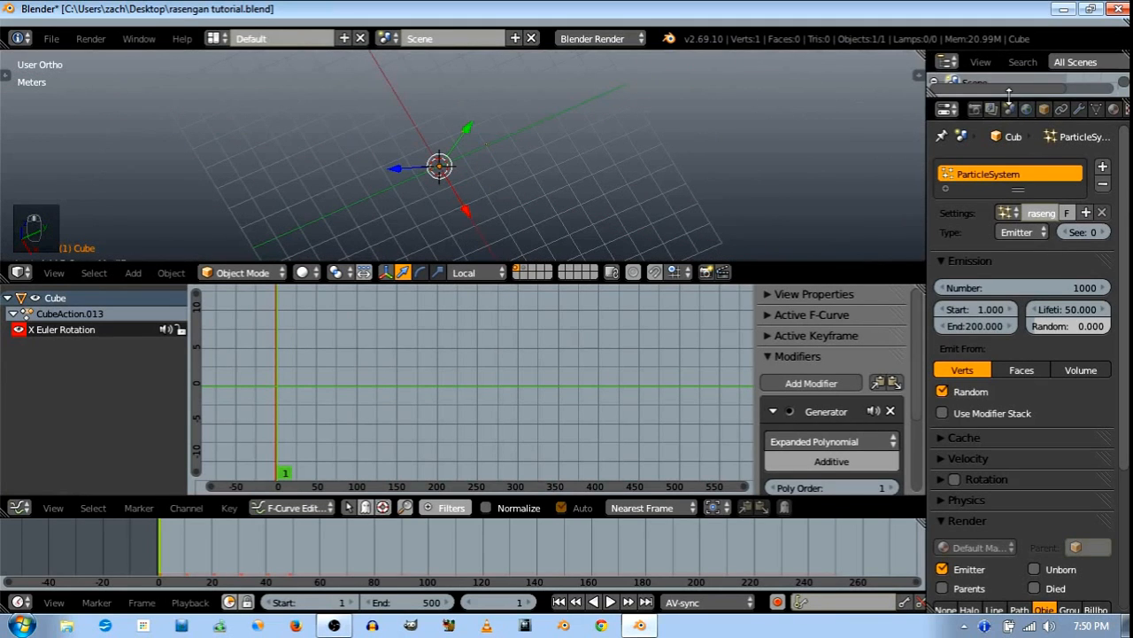
drag(1009, 93, 1014, 299)
double_click(987, 135)
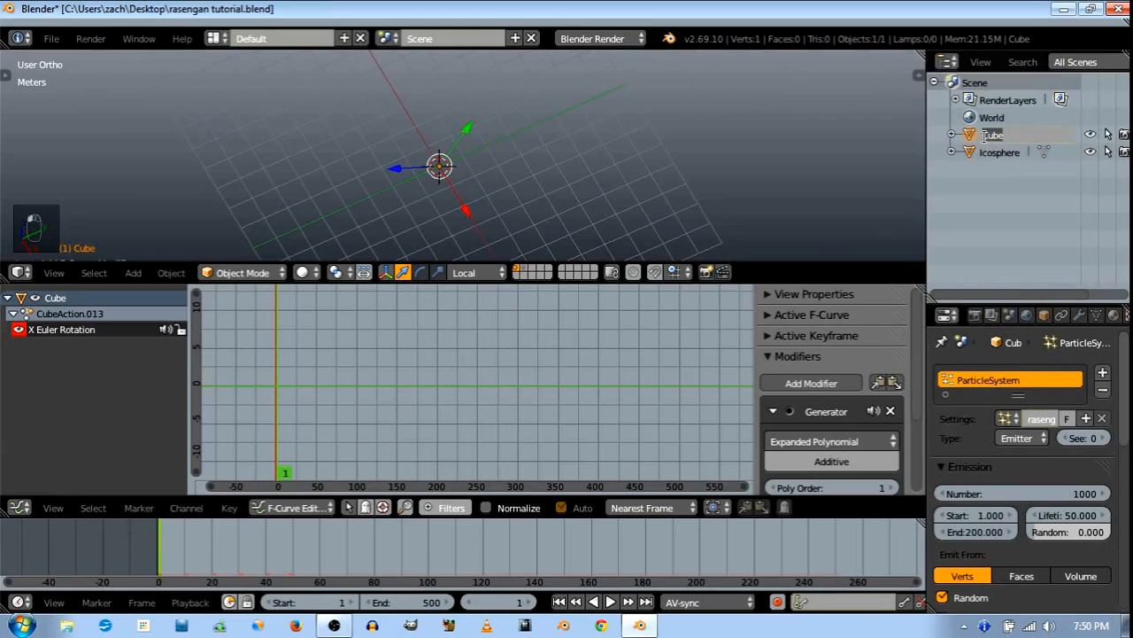
key(BackSpace)
key(BackSpace)
key(BackSpace)
key(BackSpace)
key(BackSpace)
key(BackSpace)
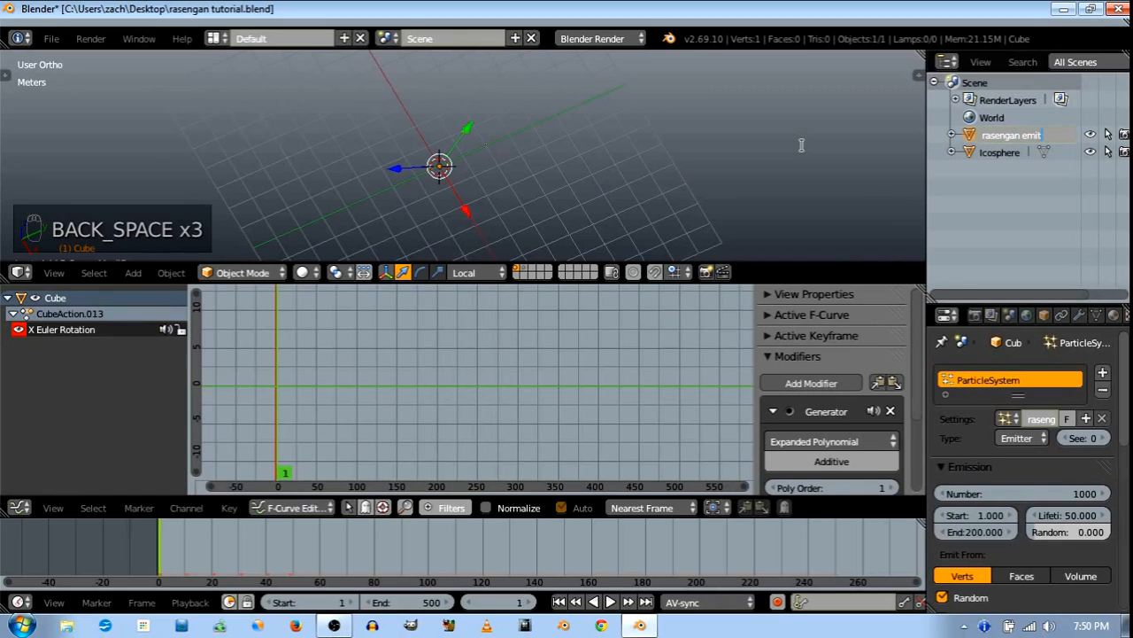
key(Return)
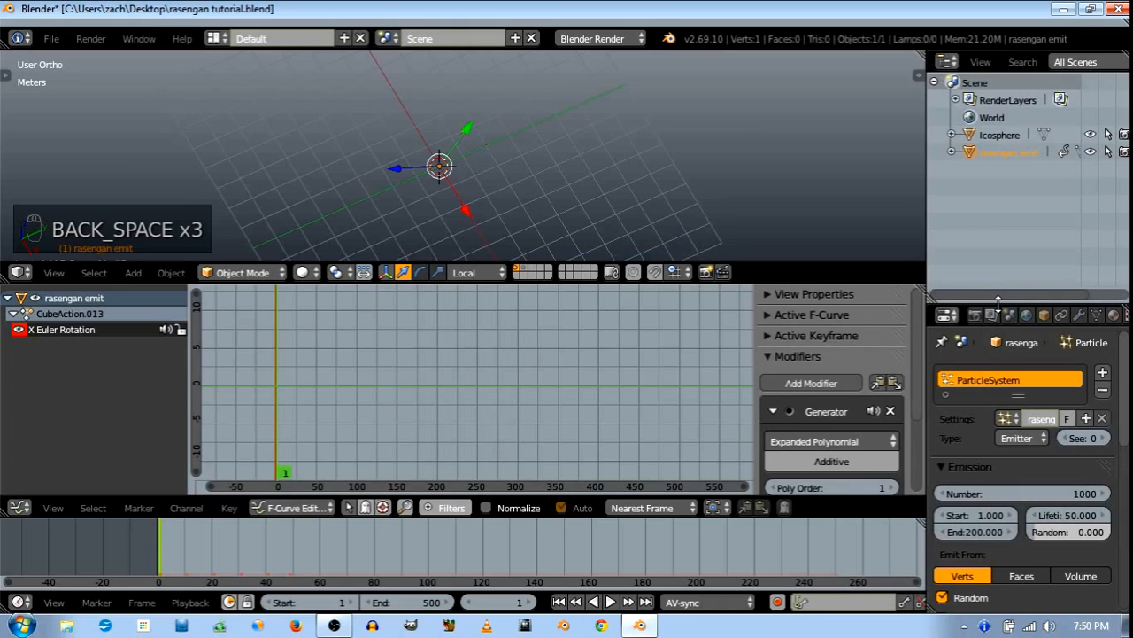
Shrink the Outliner back to a small strip and make the 3D view taller above the Graph Editor
drag(998, 303, 997, 115)
middle_drag(588, 155, 384, 112)
drag(574, 284, 574, 329)
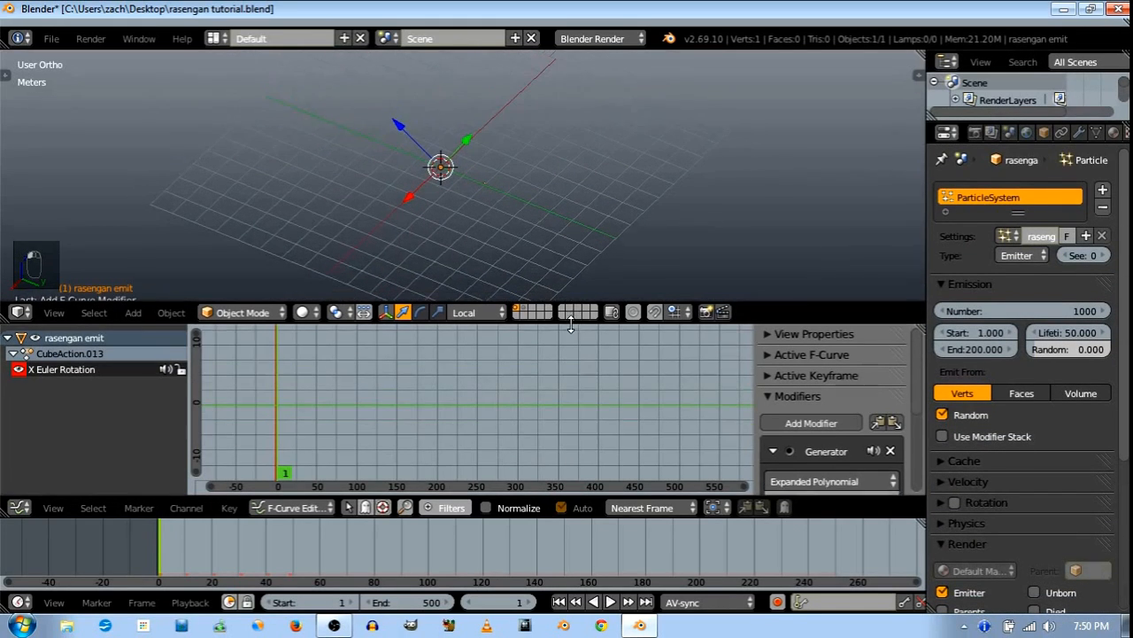
Duplicate the rasengan emitter in place, rotate the copy freely to a different orientation, and leave the copy selected
key(shift+d)
right_click(545, 131)
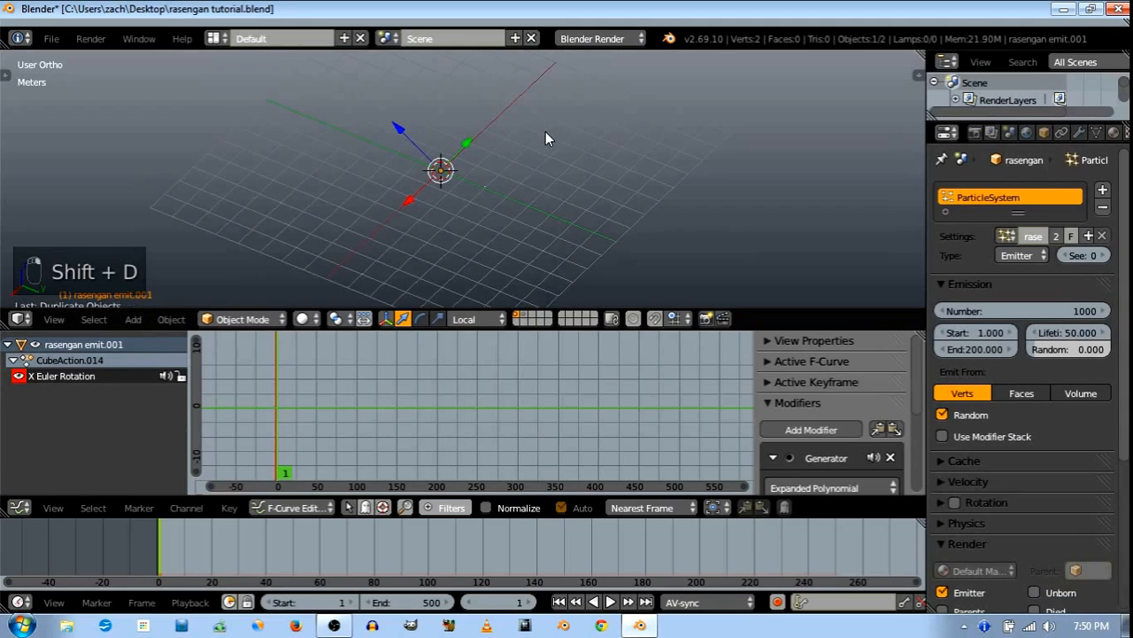
key(r)
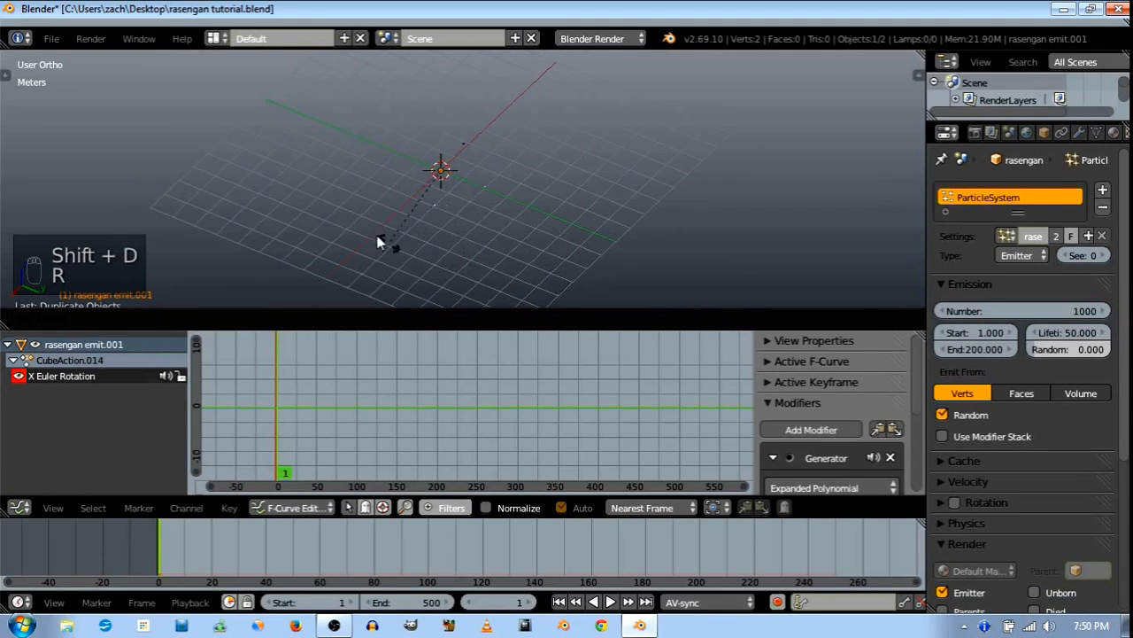
click(363, 175)
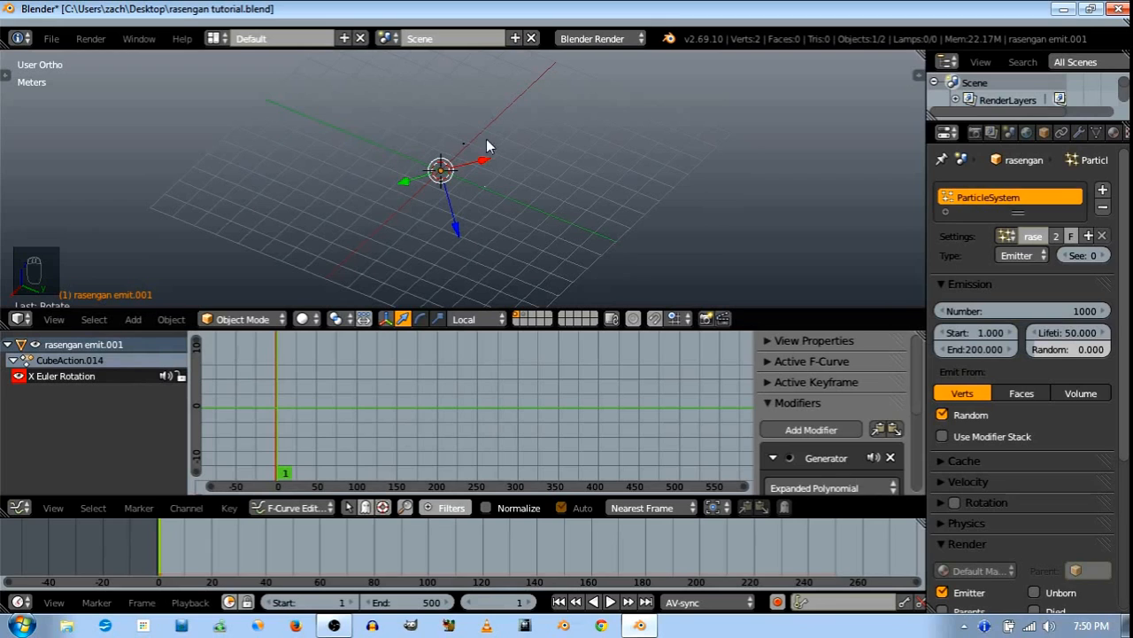
right_click(432, 180)
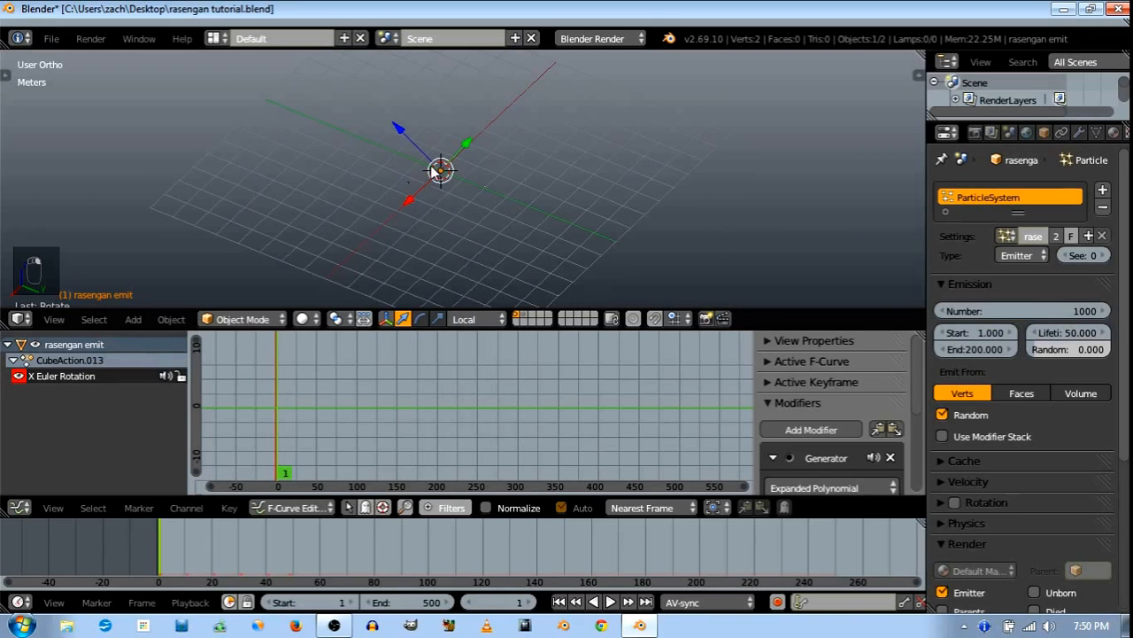
right_click(404, 180)
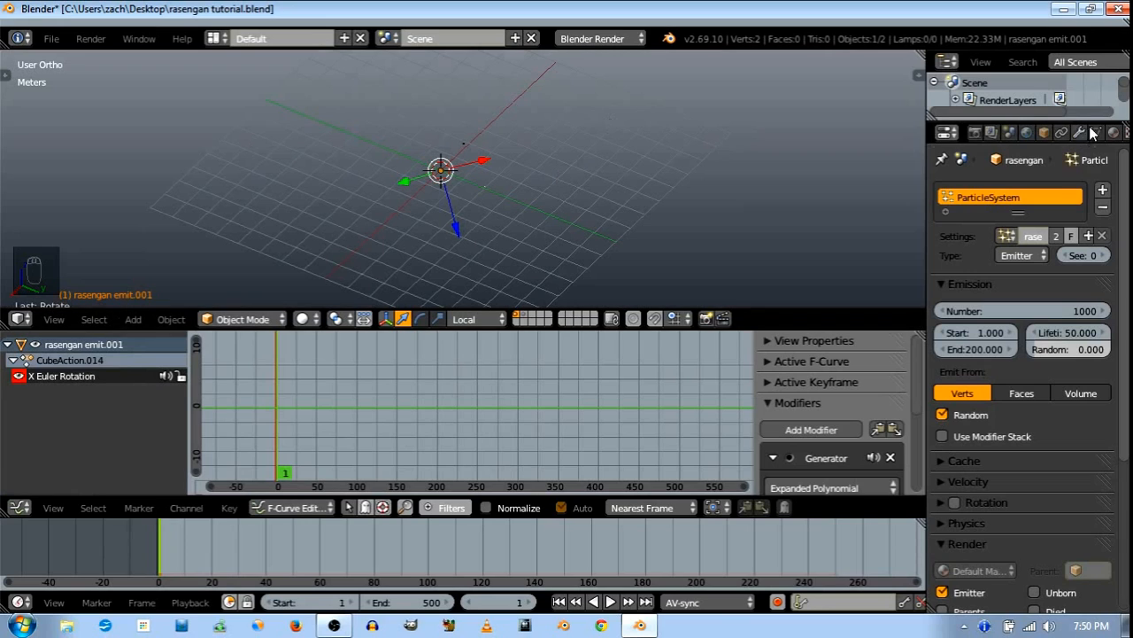
drag(1068, 120, 1052, 138)
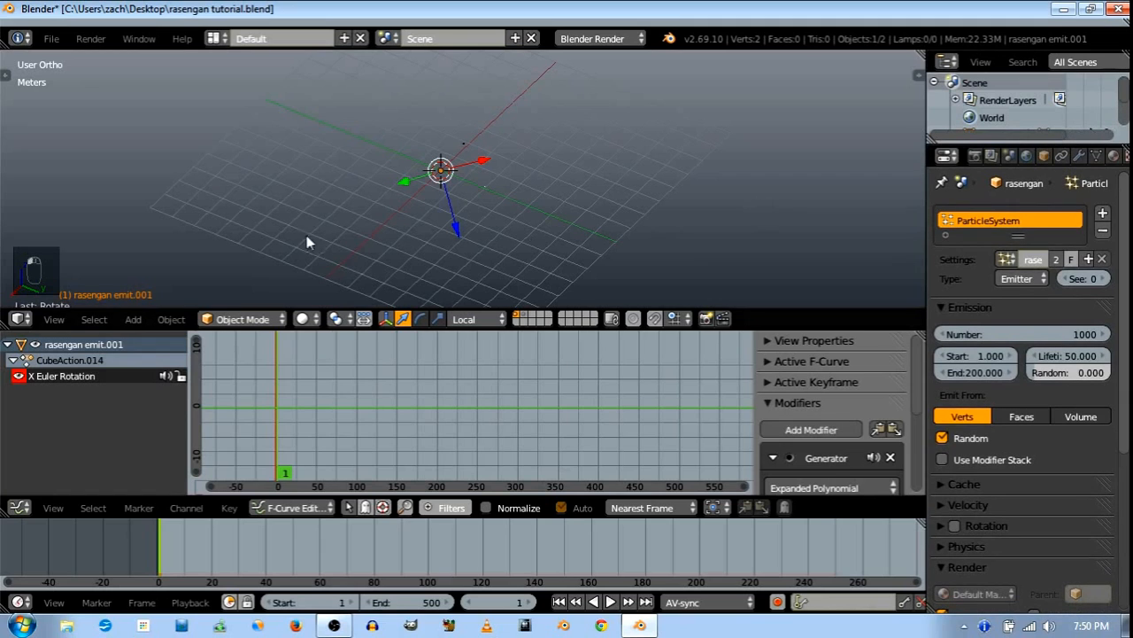
Select both emitters, duplicate them in place and rotate the two copies from a different viewing angle
middle_drag(541, 215, 493, 215)
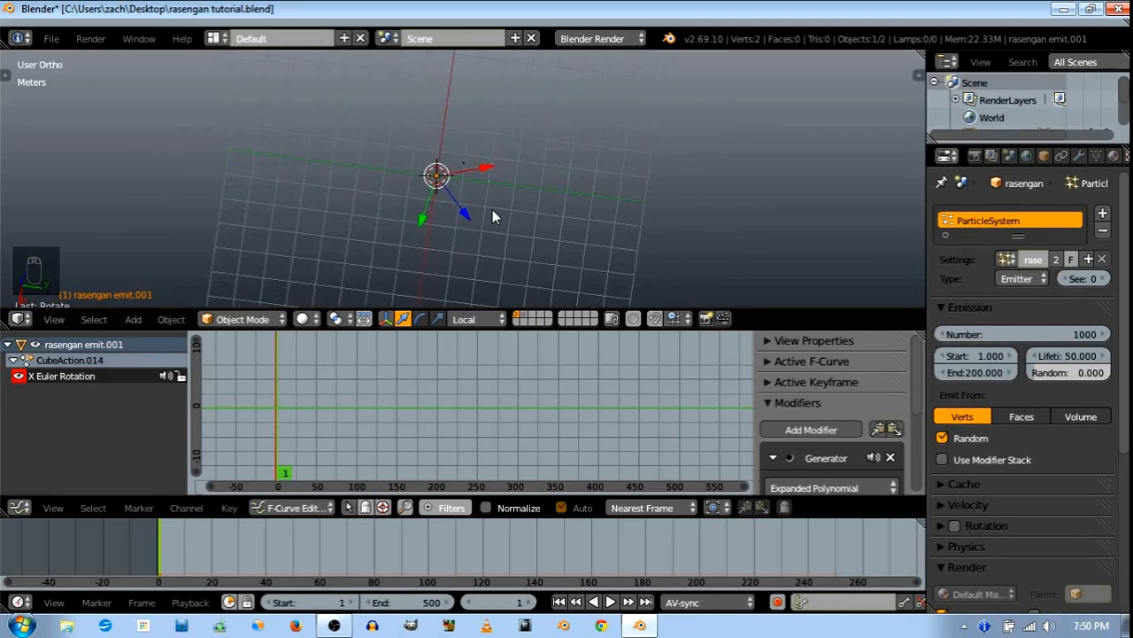
key(a)
key(a)
key(a)
key(shift+d)
right_click(552, 249)
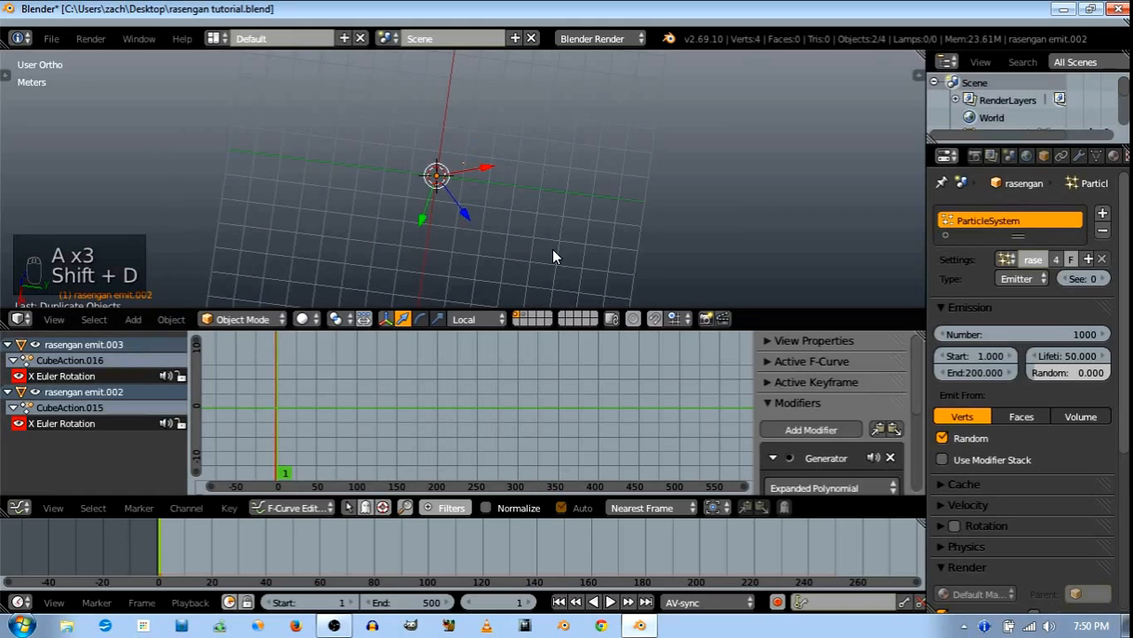
key(r)
click(391, 85)
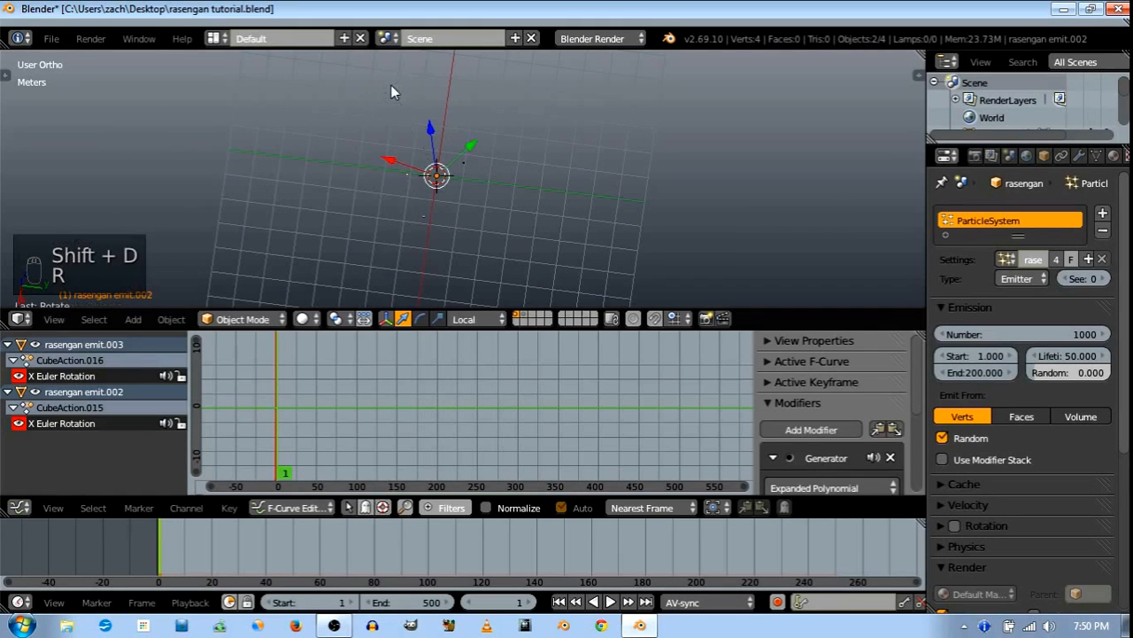
Select all four rasengan emitters, duplicate them in place and rotate the four copies freely from a new viewing angle
key(a)
key(a)
key(a)
middle_drag(473, 191, 446, 124)
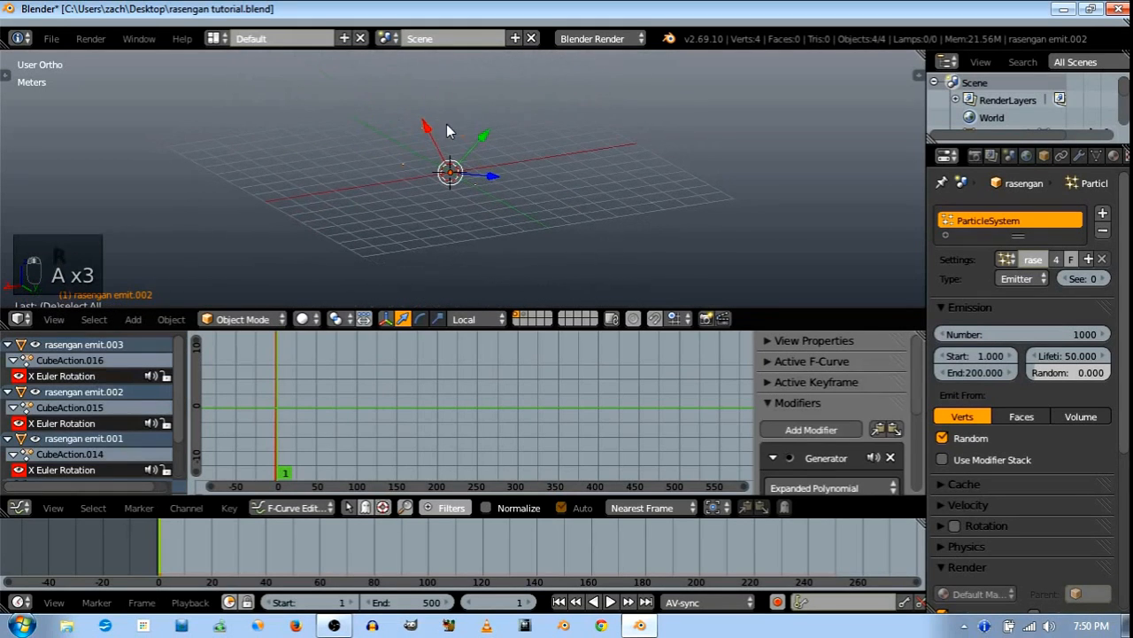
key(shift+d)
right_click(561, 130)
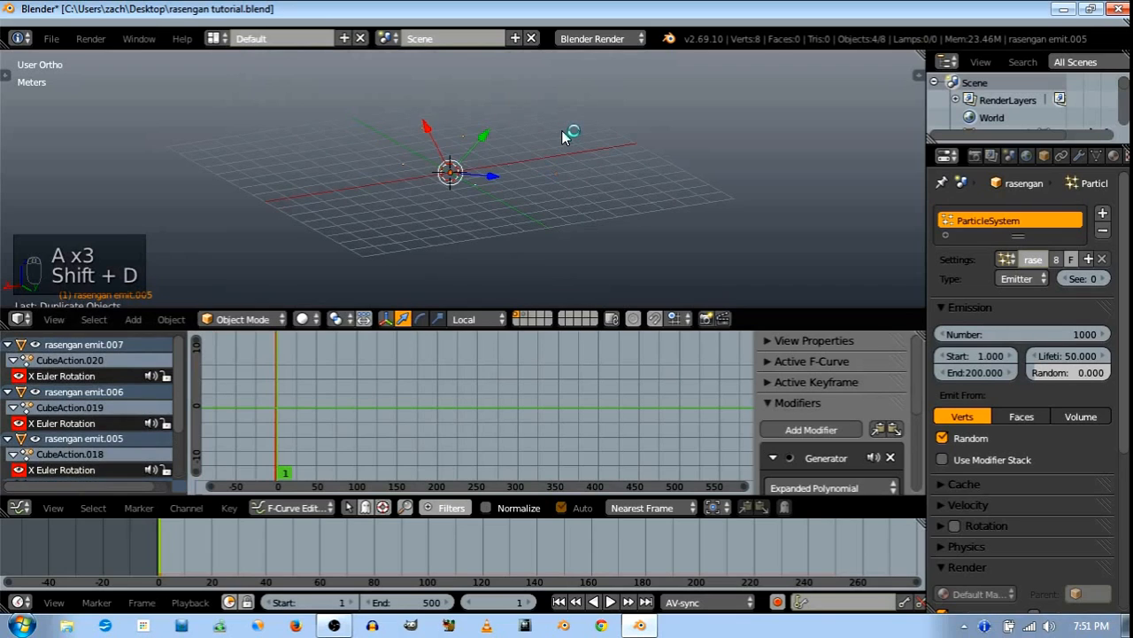
key(r)
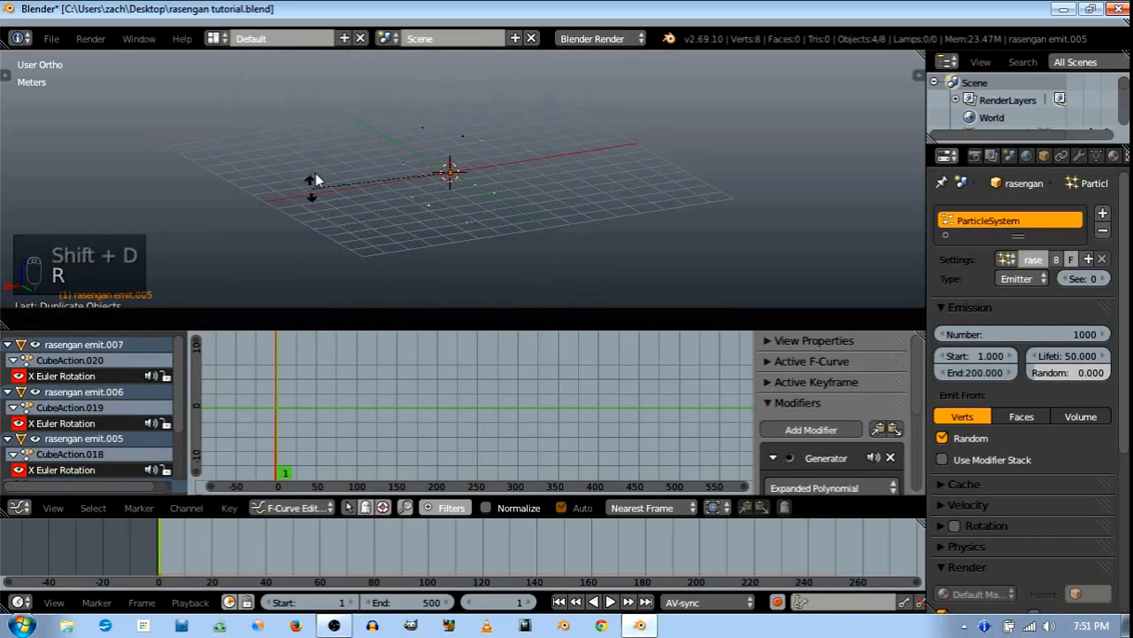
click(313, 190)
middle_drag(491, 207, 496, 193)
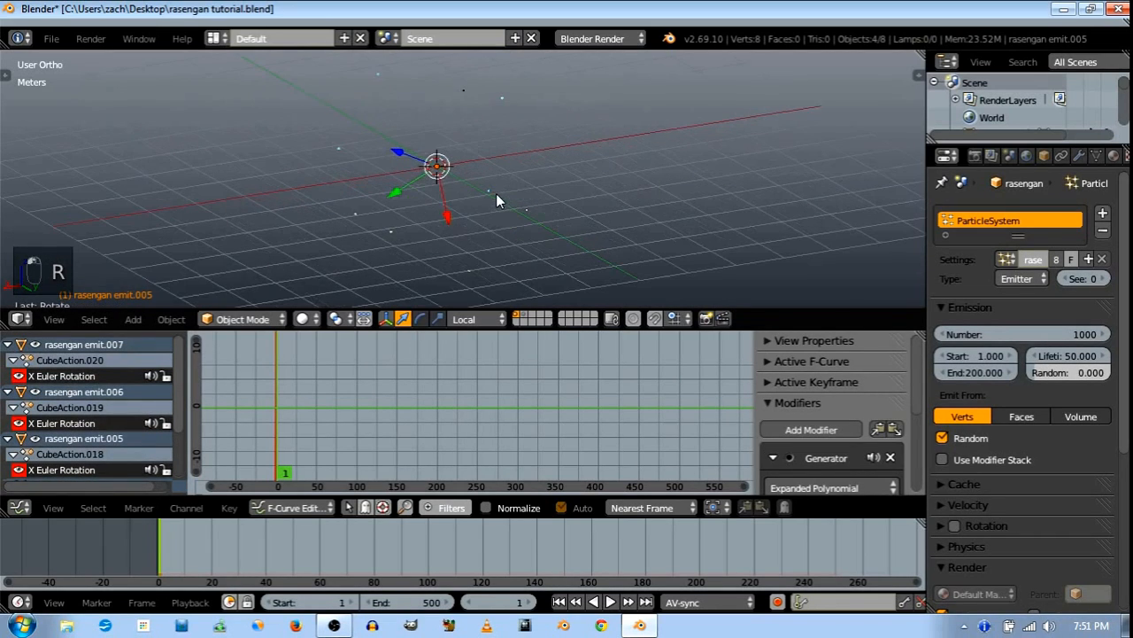
Deselect everything, preview the particle animation briefly, and save over the existing rasengan tutorial.blend file
key(a)
key(alt+a)
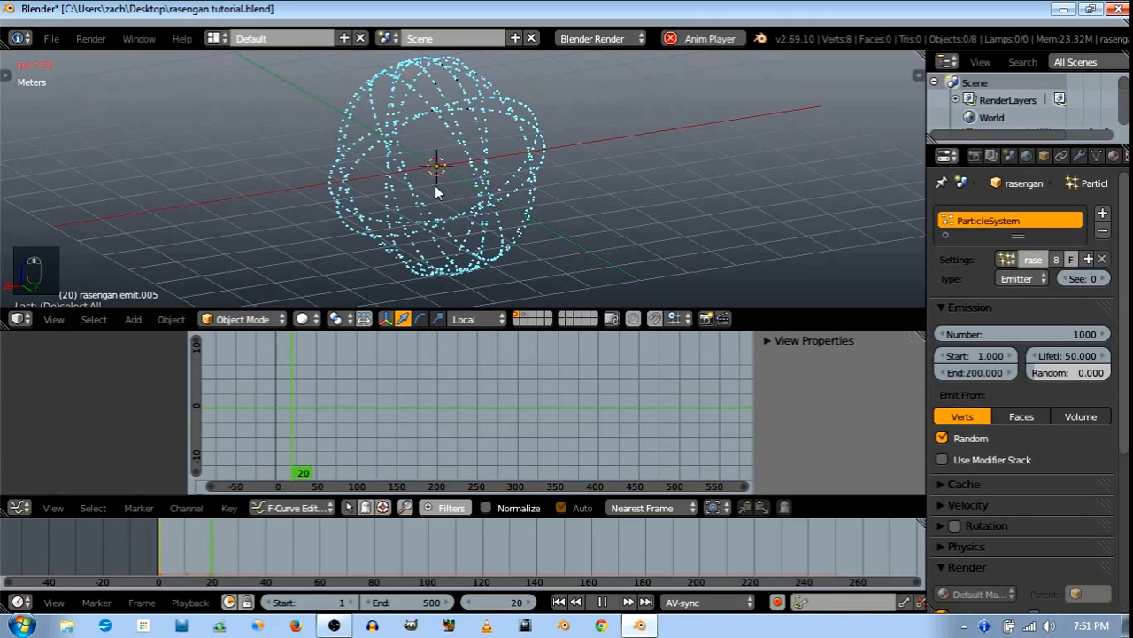
mouse_move(435, 185)
middle_down()
mouse_move(424, 185)
mouse_move(440, 185)
middle_up()
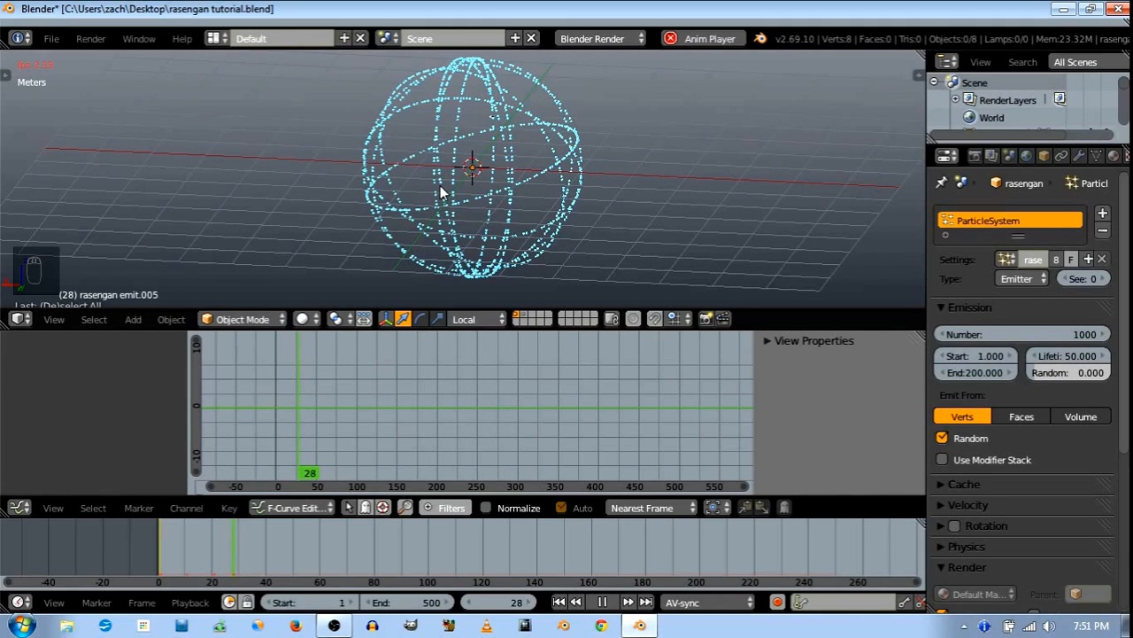
key(alt+a)
key(ctrl+s)
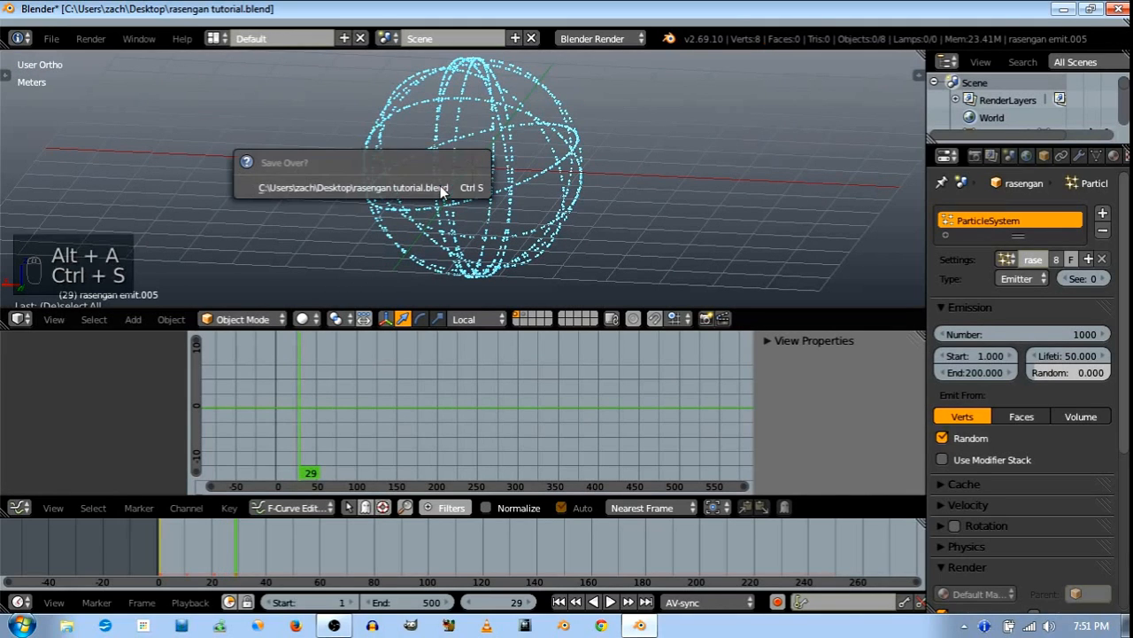
click(368, 188)
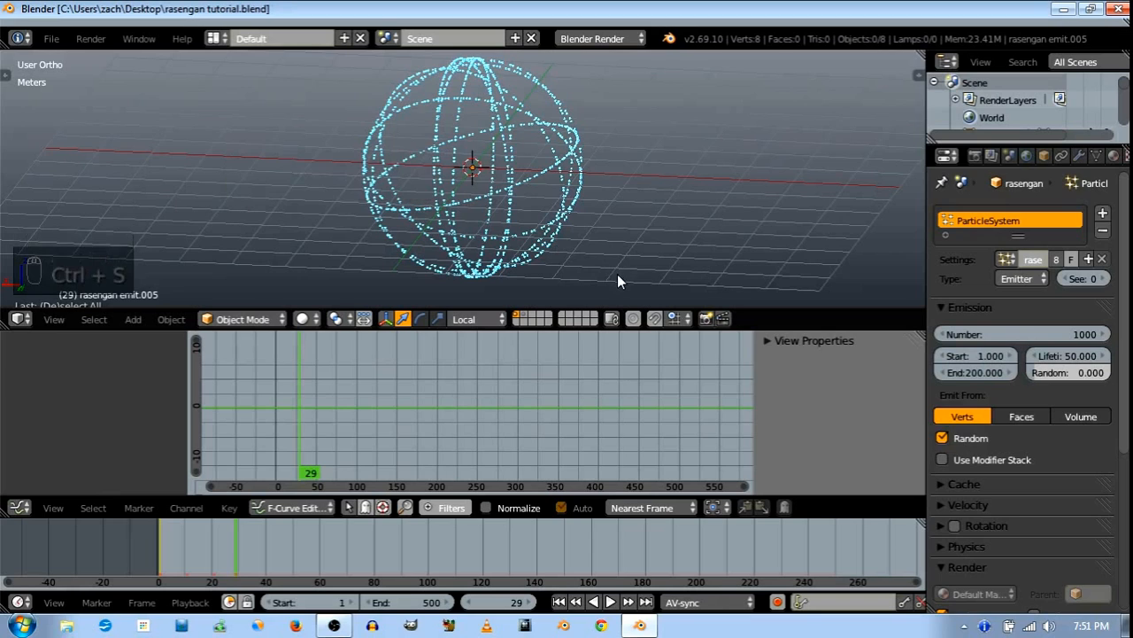
Return to frame 1, step forward to frame 10 and back to frame 7 to examine how the particles fill the sphere
click(559, 601)
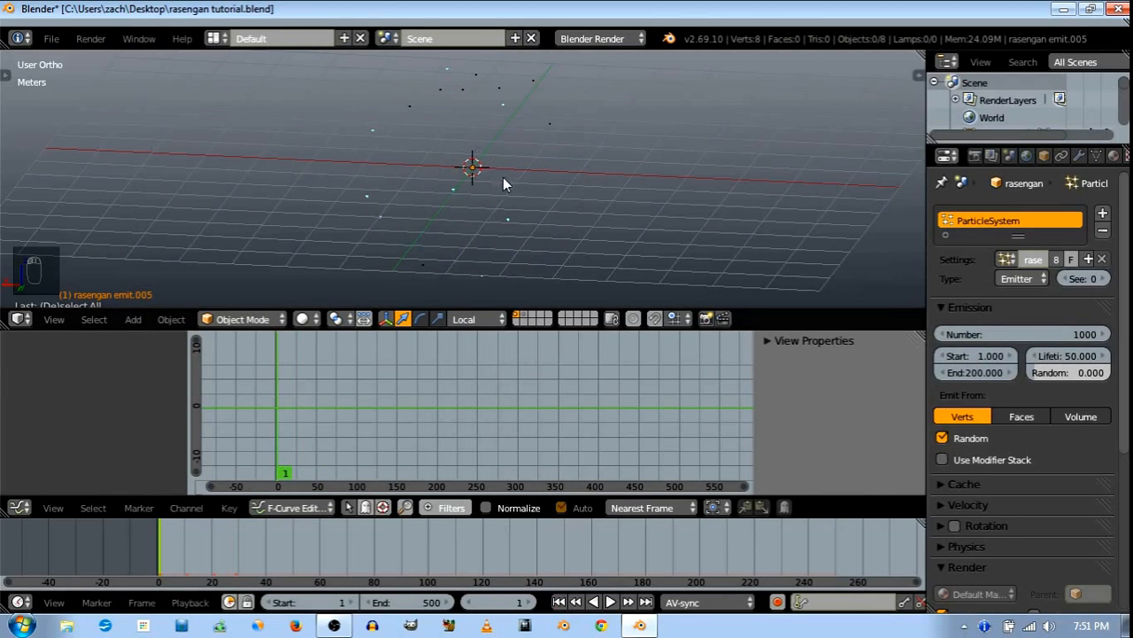
click(532, 602)
click(532, 602)
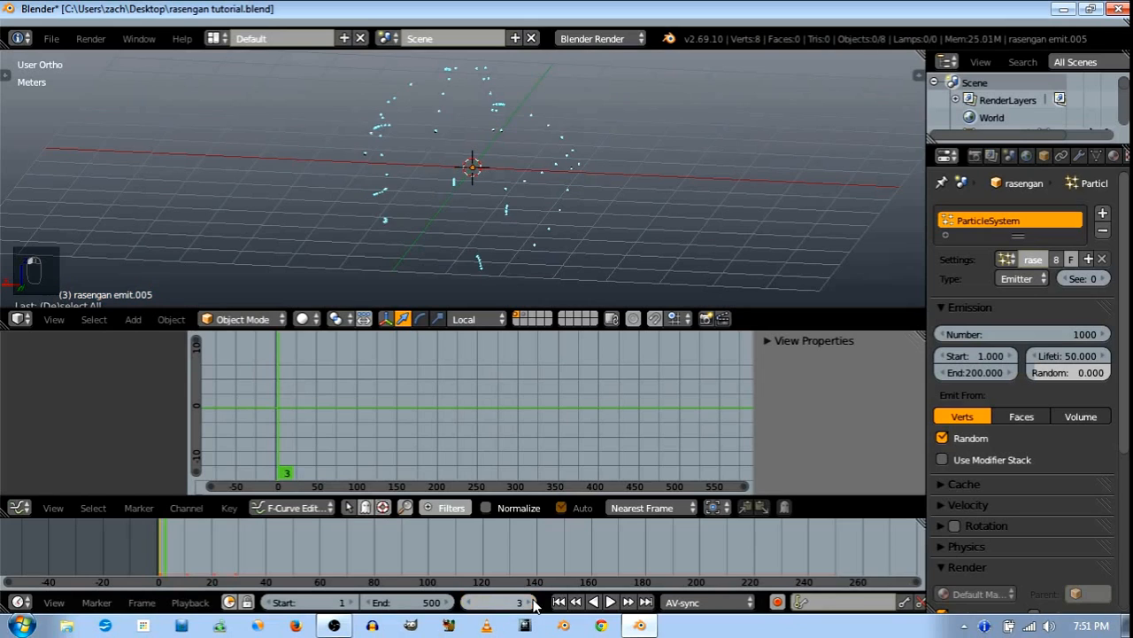
click(532, 602)
click(532, 602)
click(532, 602)
click(532, 603)
click(532, 602)
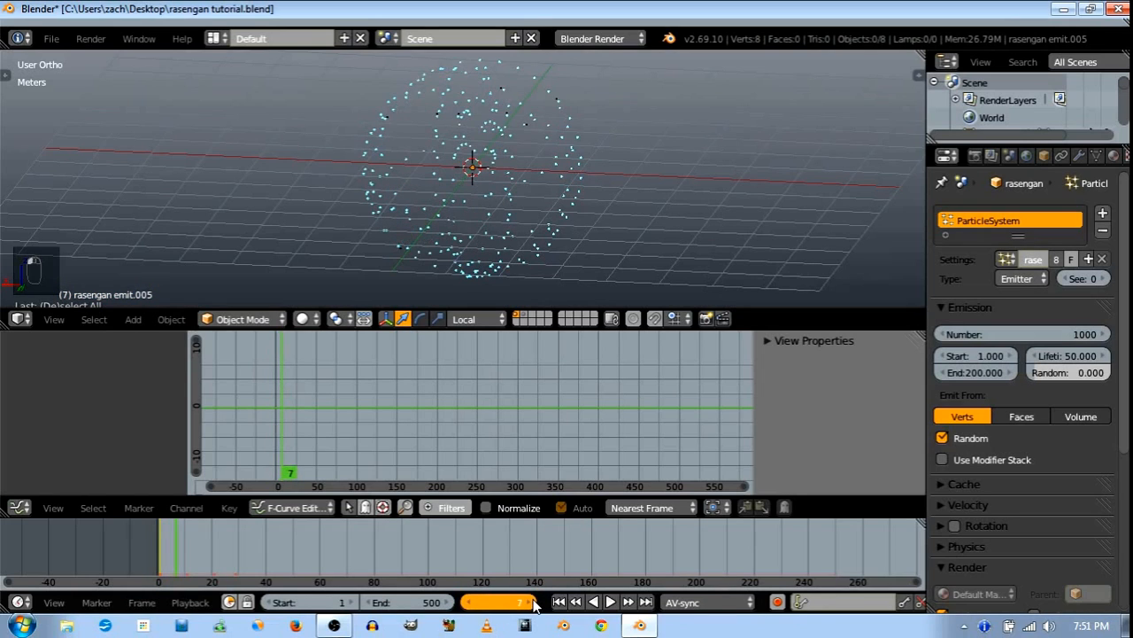
click(533, 602)
click(533, 602)
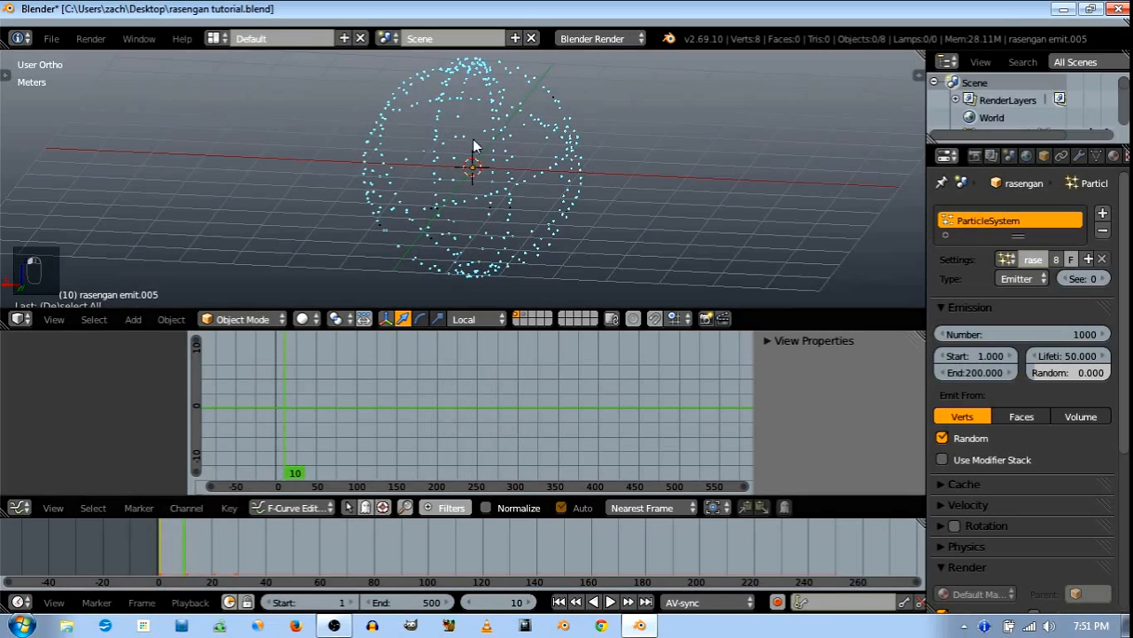
click(466, 603)
click(466, 602)
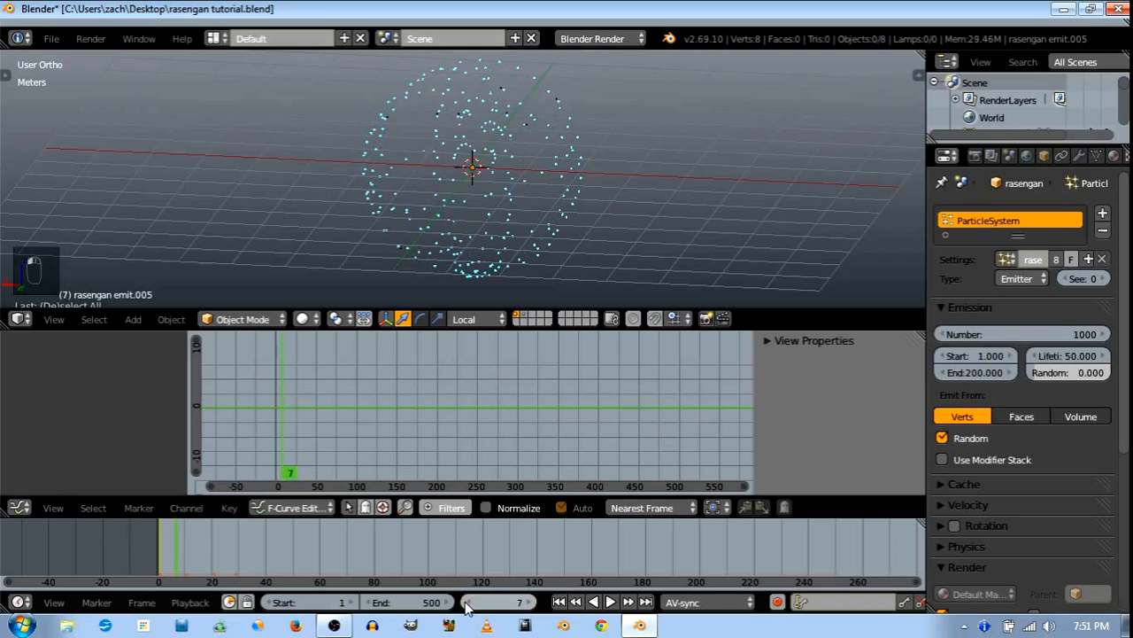
click(467, 602)
Join the 3D view with the Graph Editor area so the 3D view takes over its space
middle_drag(478, 208, 516, 326)
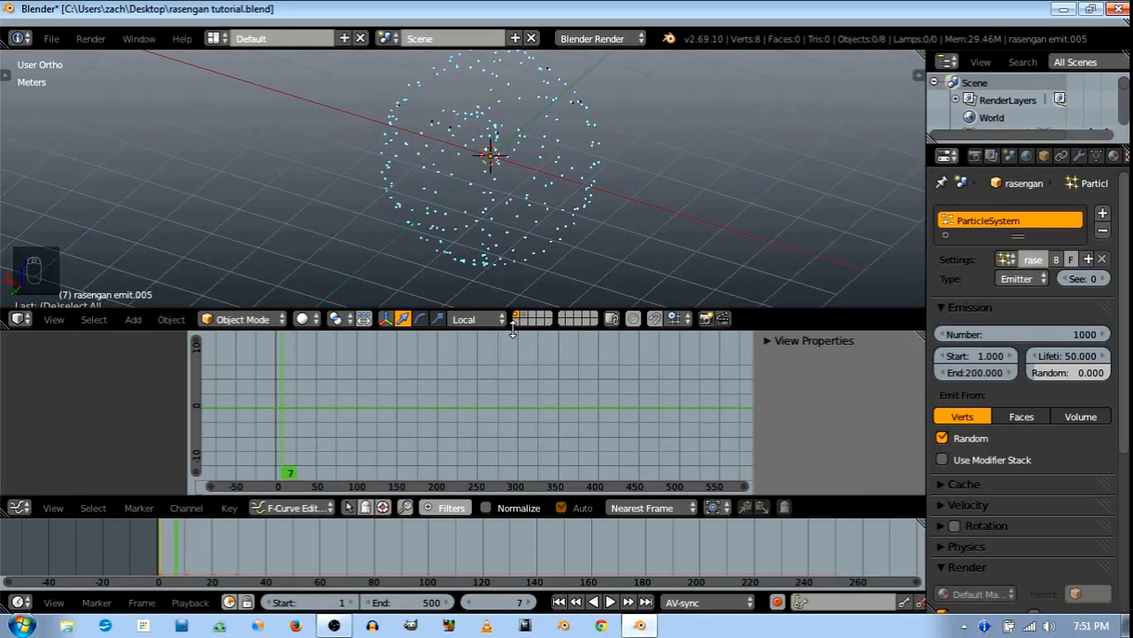
right_click(513, 327)
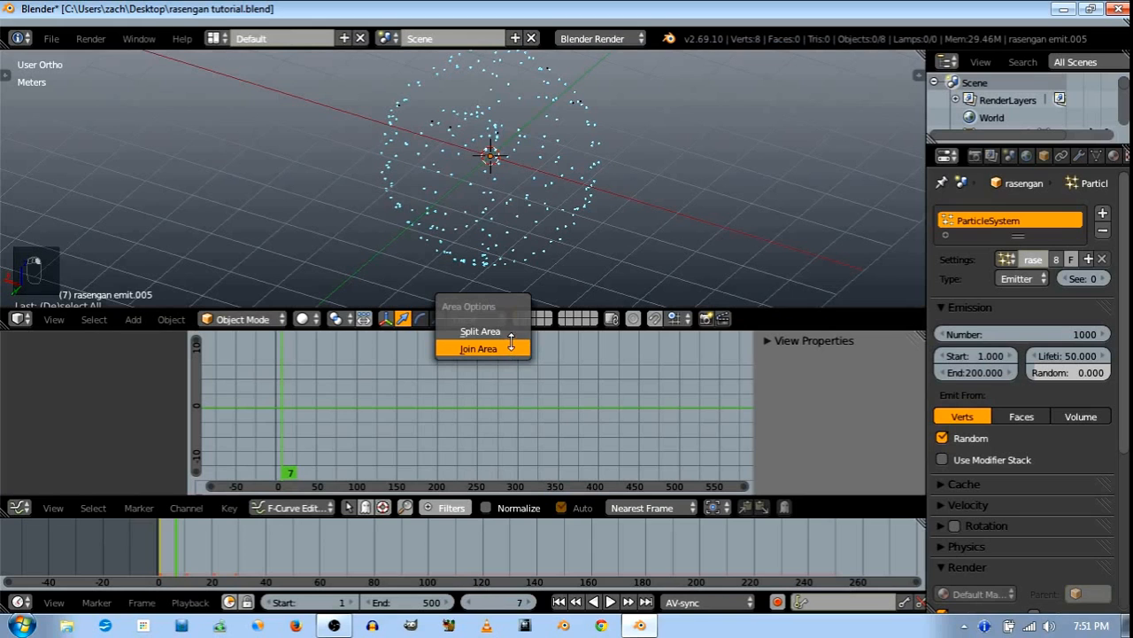
click(508, 348)
click(505, 377)
scroll(542, 244, up, 4)
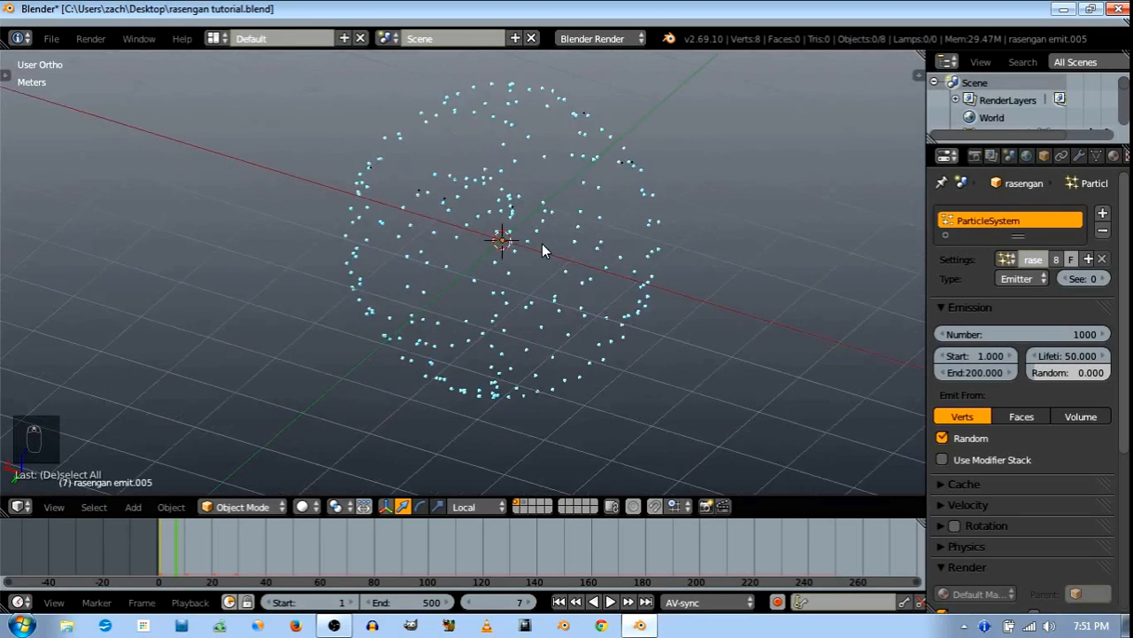
Expand the particle system's Cache settings, try a Cache Step of 11 and restore it to 10
middle_drag(1088, 160, 1005, 159)
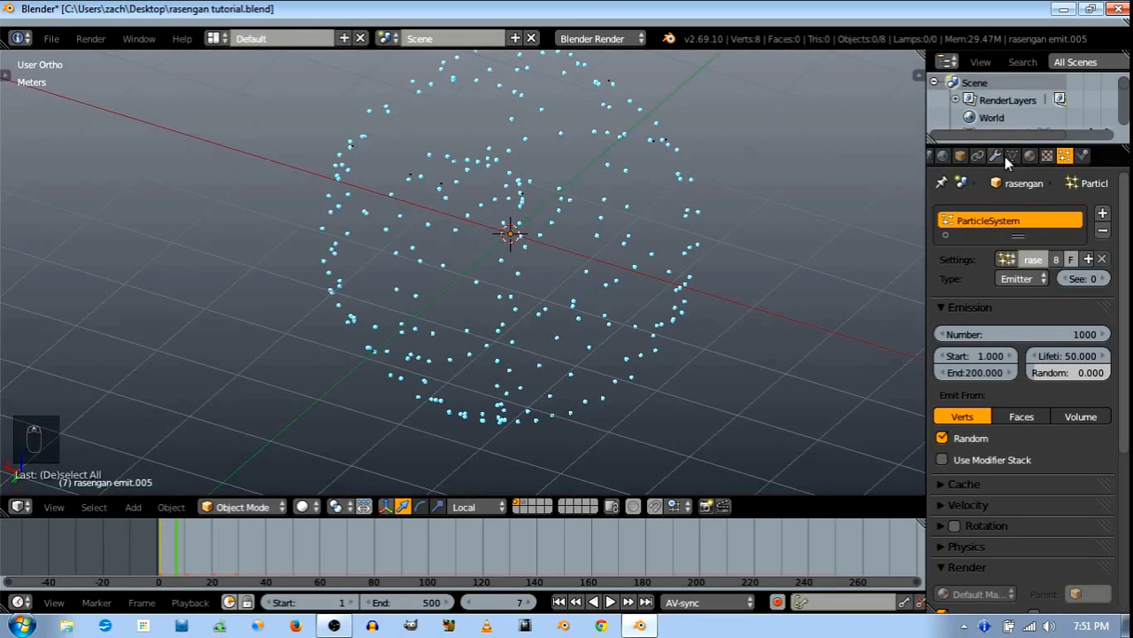
click(992, 488)
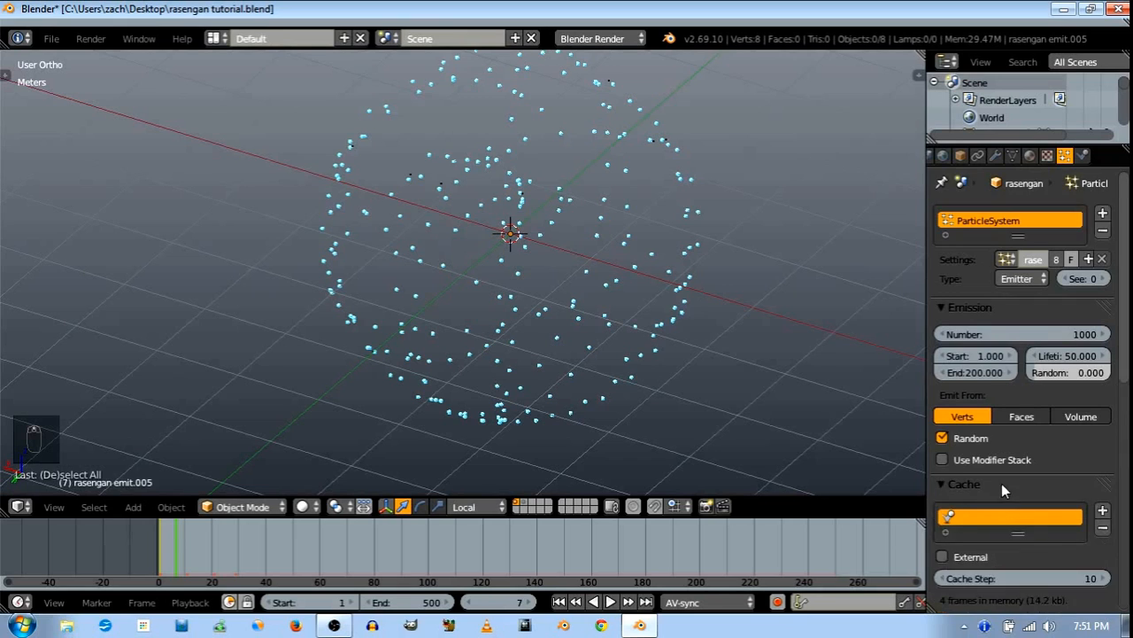
scroll(1001, 483, down, 2)
click(1106, 512)
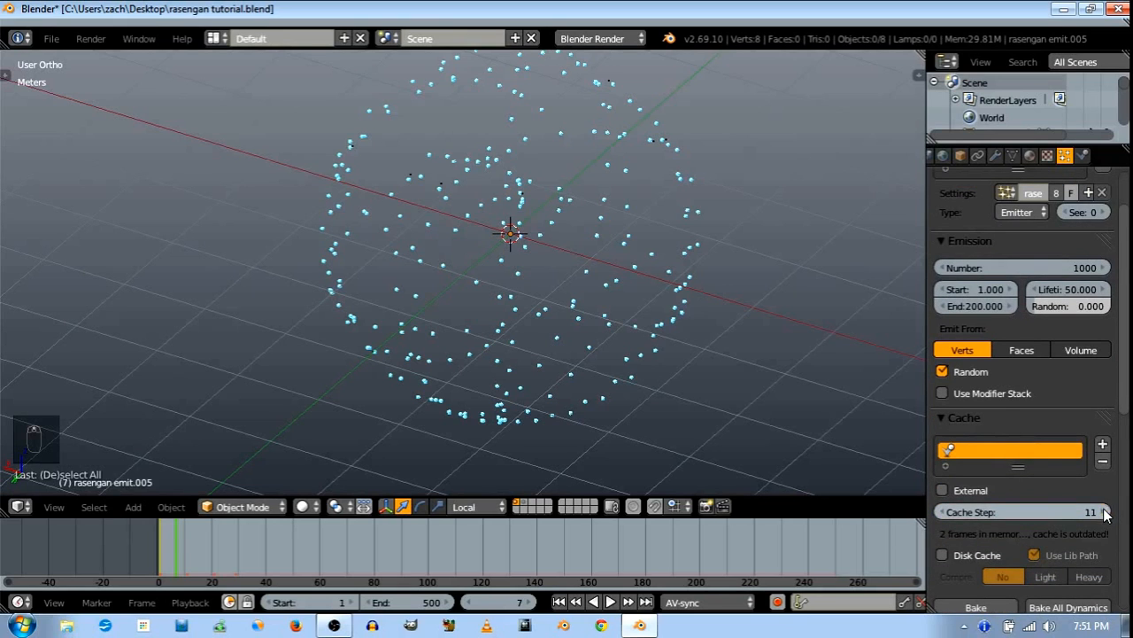
click(941, 512)
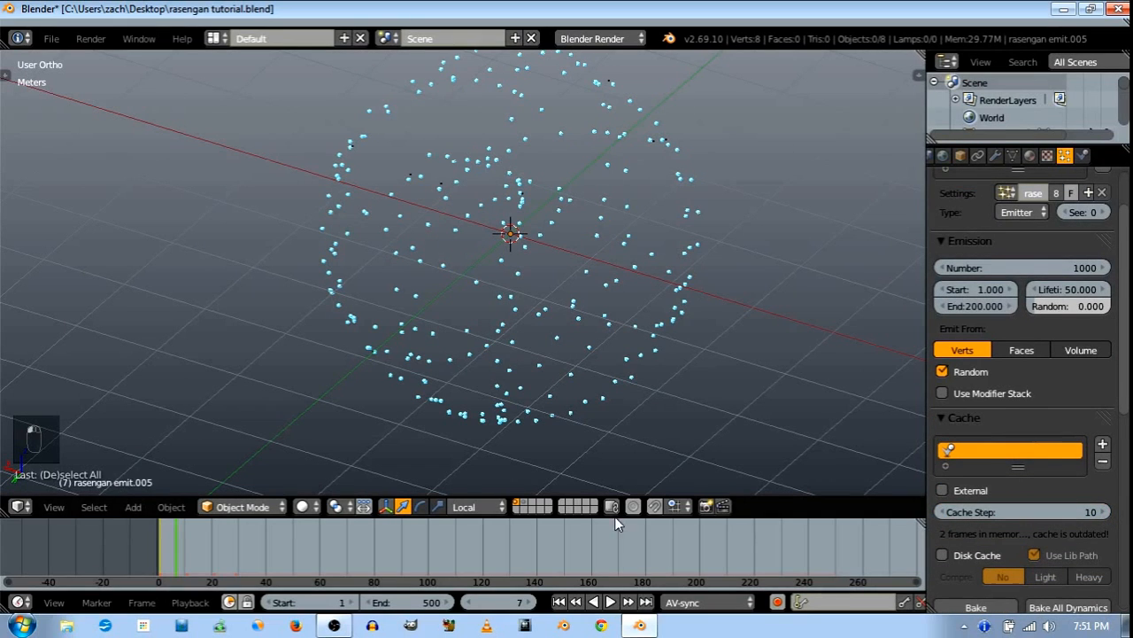
Step through the early frames up to frame 8 to examine the gaps between the emitted particles
click(576, 602)
click(536, 601)
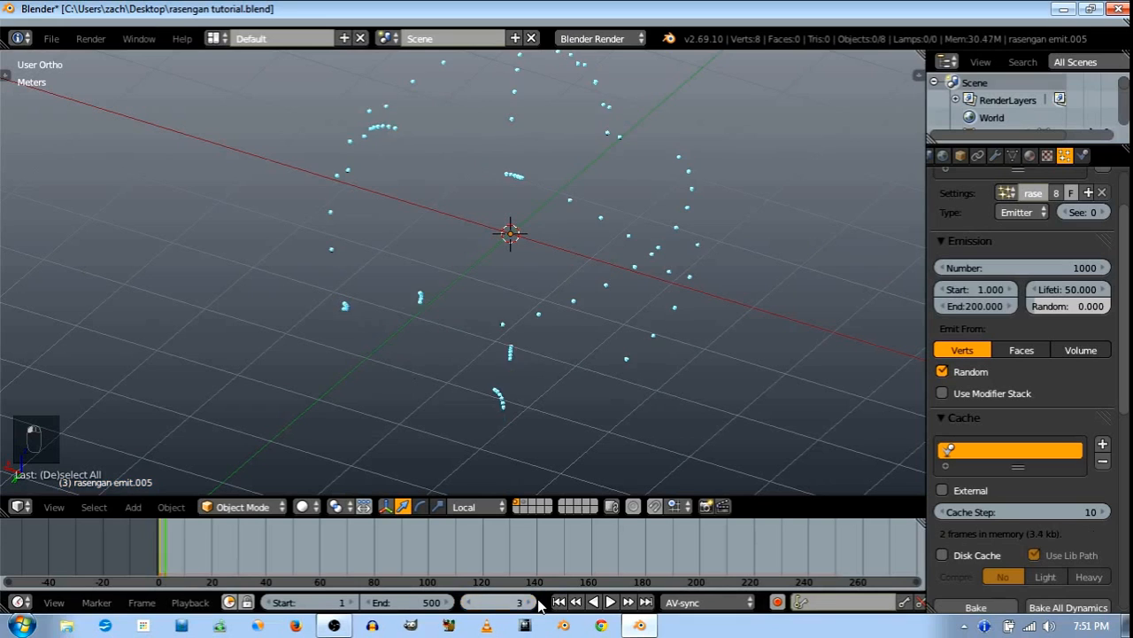
click(536, 601)
click(536, 601)
click(536, 601)
click(535, 601)
click(536, 601)
click(536, 601)
click(536, 601)
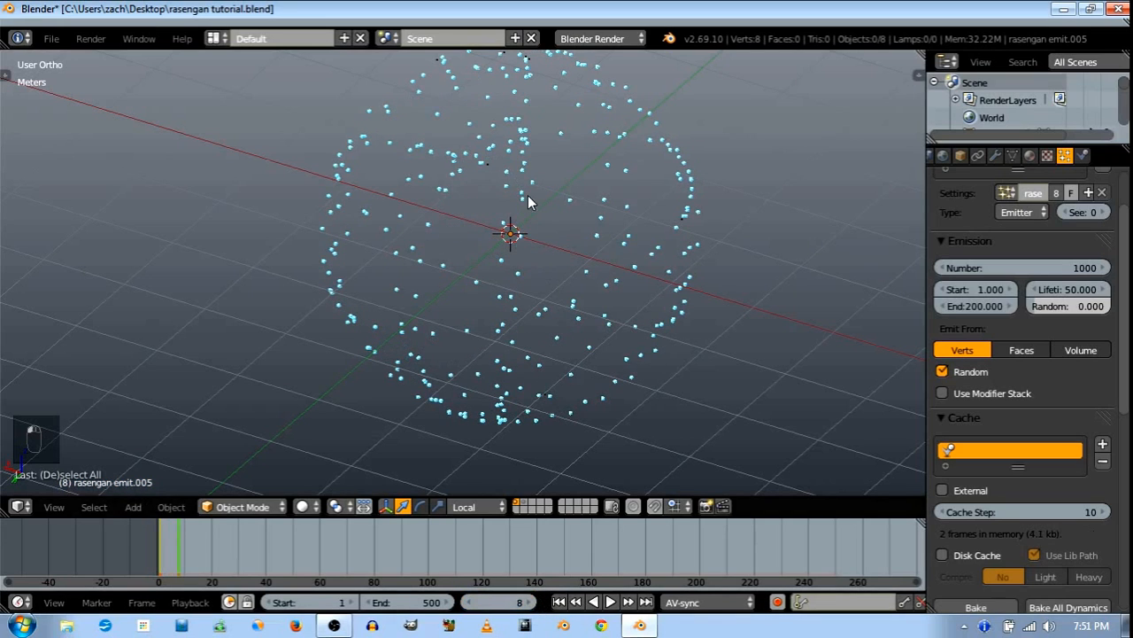
Set the particle Cache Step to 11, play the animation briefly from frame 1, and return to the first frame
click(1105, 512)
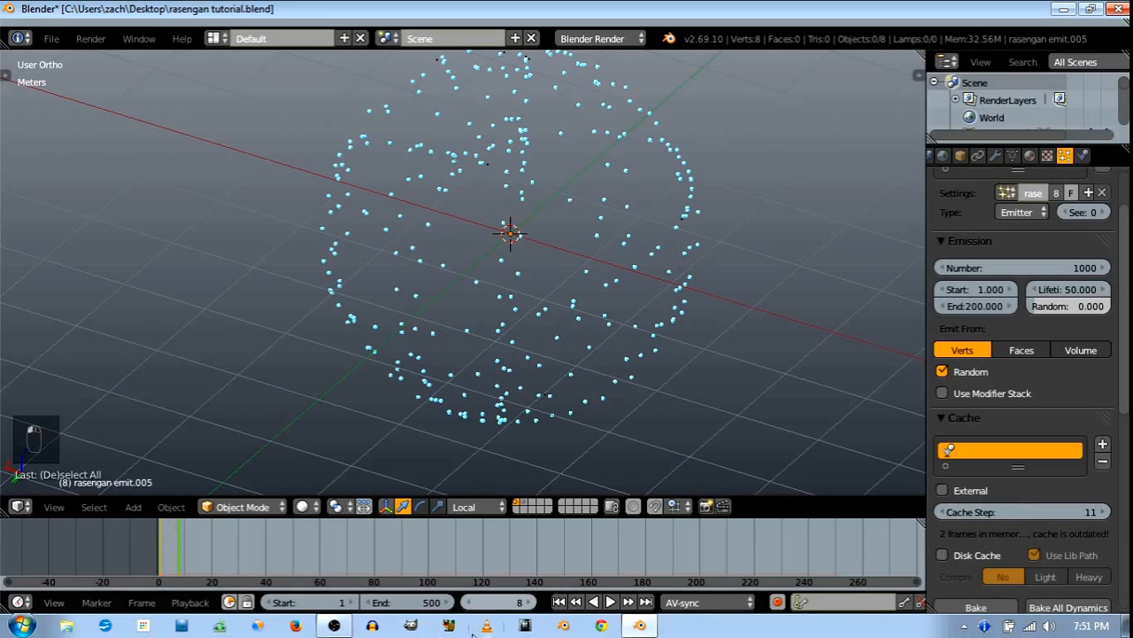
click(468, 602)
click(468, 602)
click(468, 603)
click(468, 602)
click(467, 602)
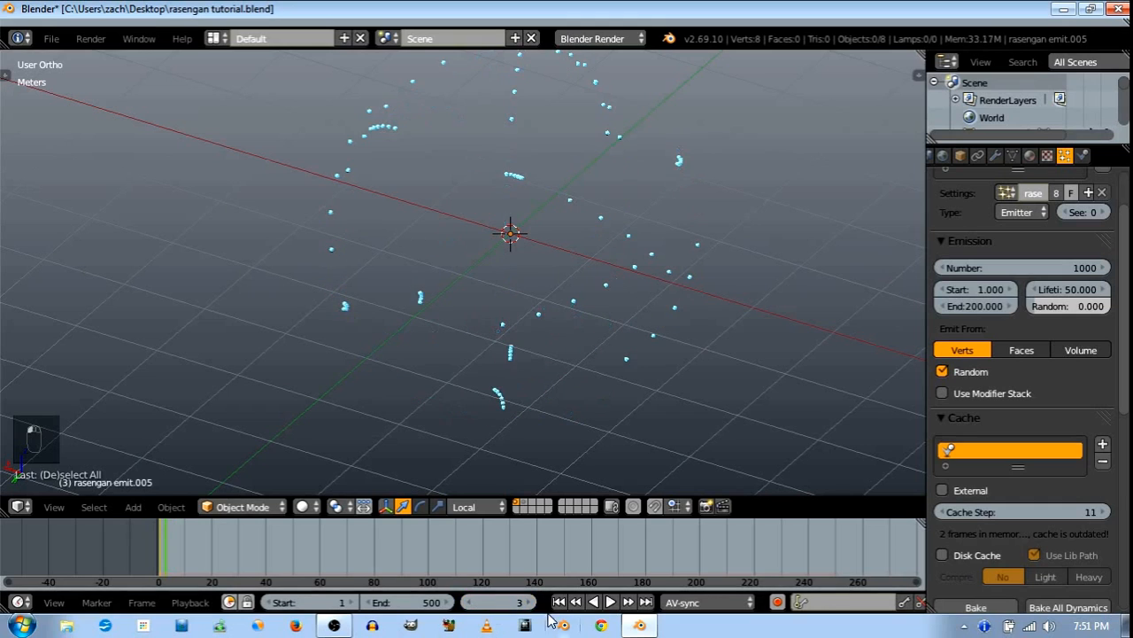
click(560, 602)
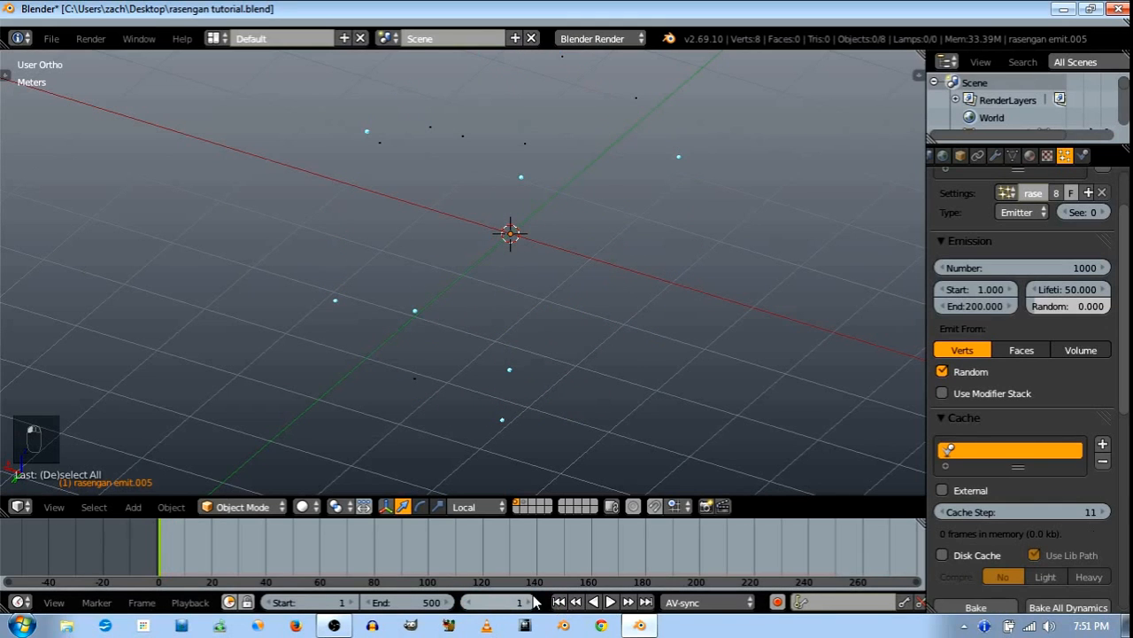
click(610, 602)
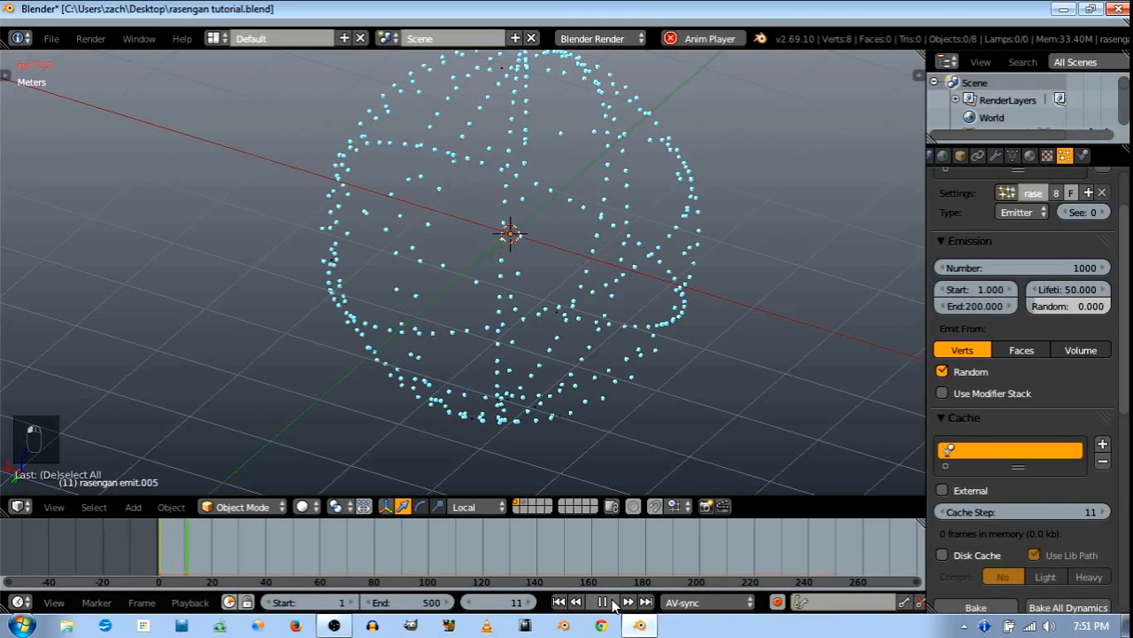
click(611, 602)
click(560, 602)
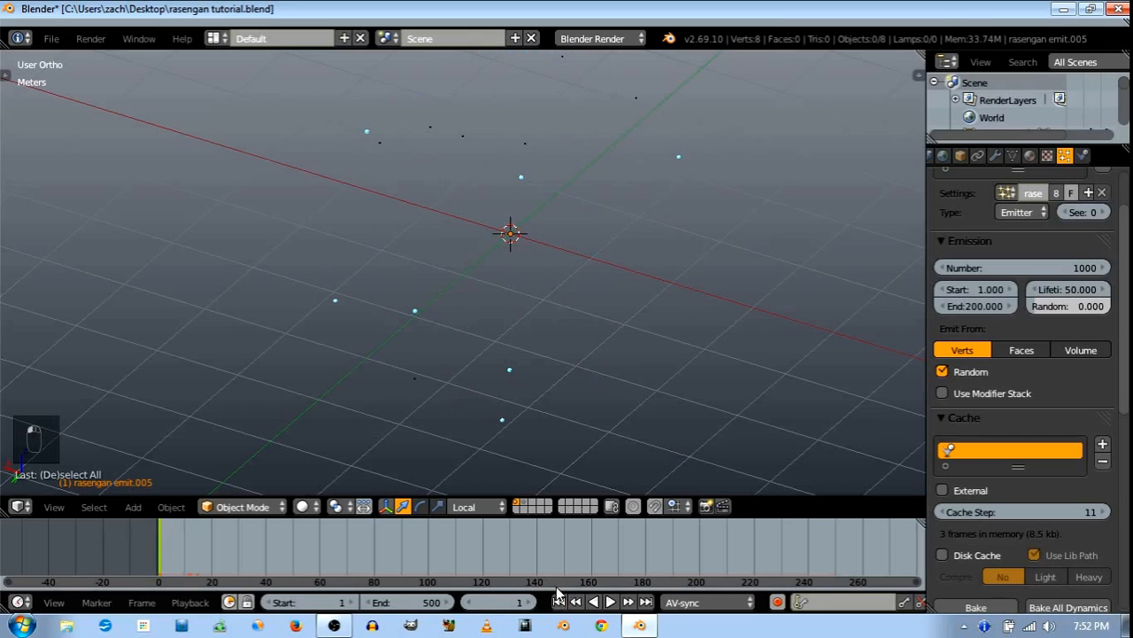
Advance frame by frame from frame 1 to frame 14 to examine the particle sphere from a wider view
scroll(361, 264, down, 1)
middle_drag(360, 263, 567, 301)
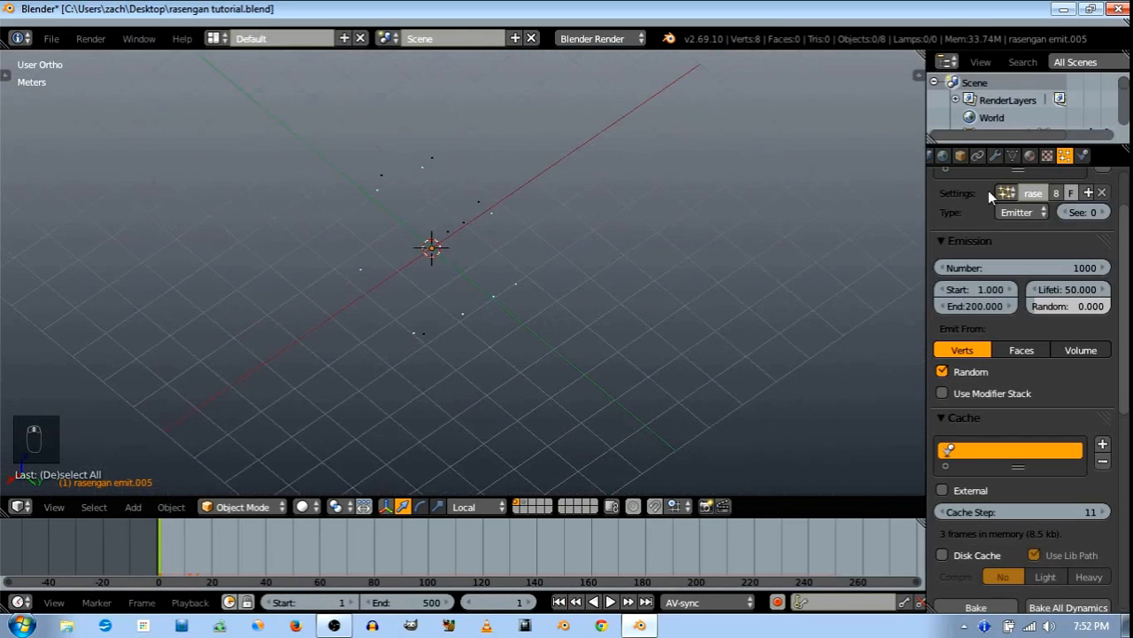
click(531, 604)
click(532, 604)
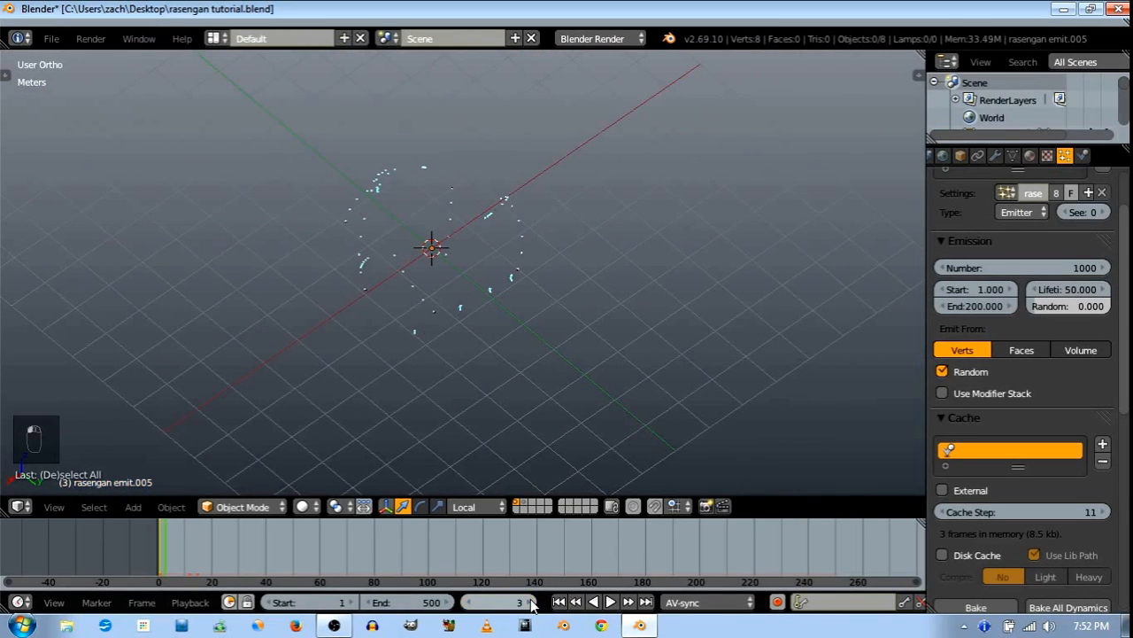
click(531, 604)
click(531, 604)
click(532, 603)
click(532, 604)
click(531, 604)
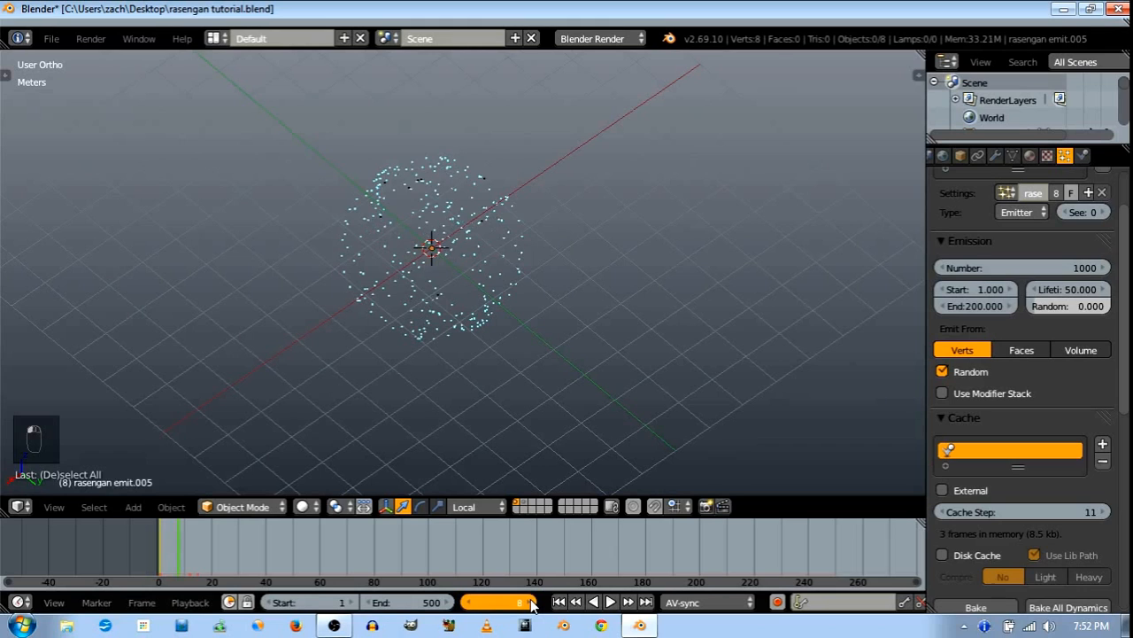
click(531, 604)
click(532, 604)
click(532, 604)
click(532, 603)
click(531, 603)
click(531, 604)
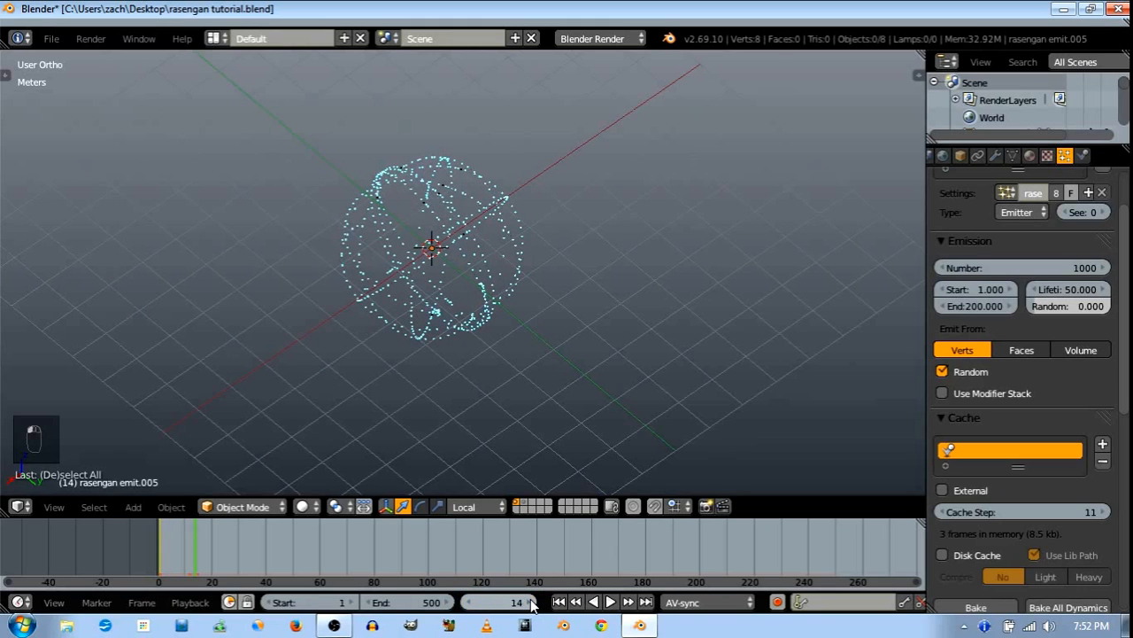
Advance the animation to frame 18, and split the 3D view horizontally with a Graph Editor as the lower area
click(531, 604)
click(531, 603)
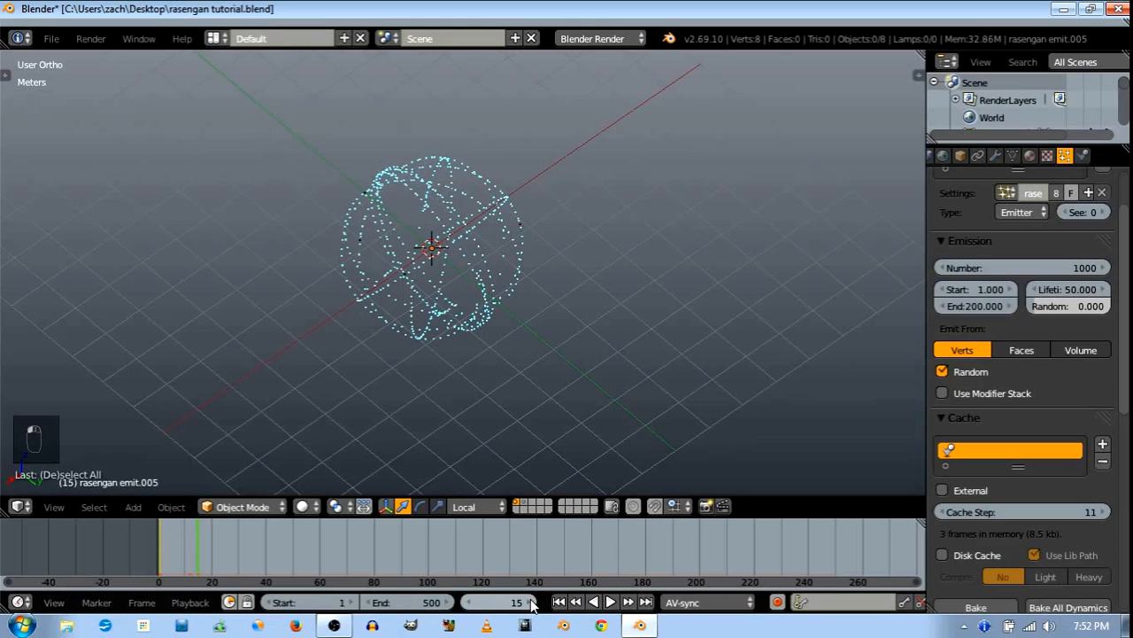
right_click(925, 236)
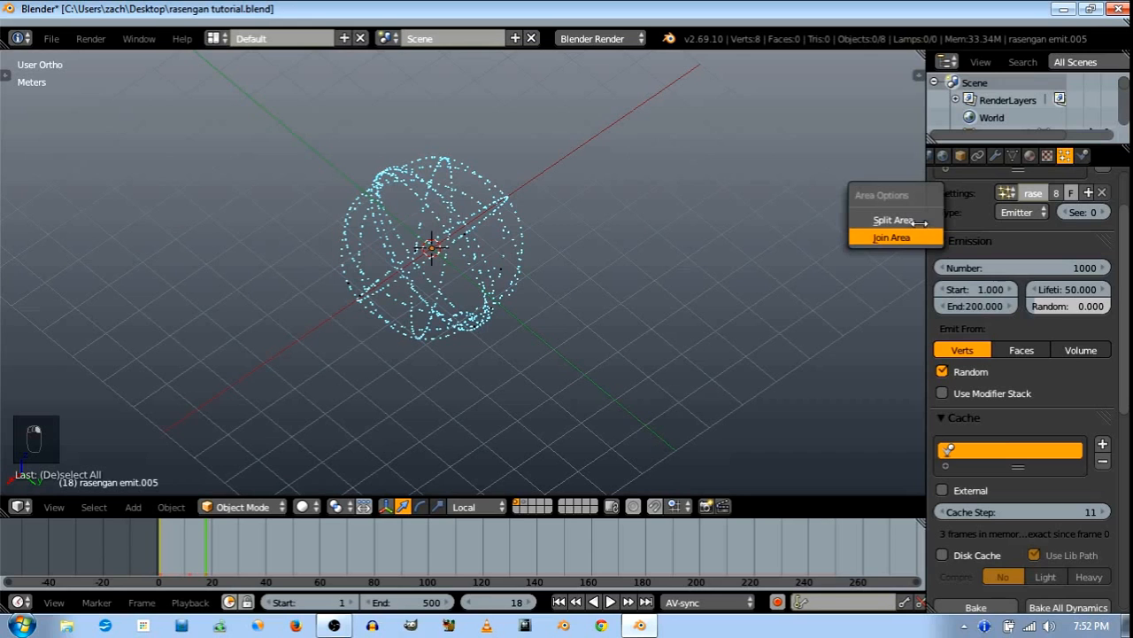
click(894, 220)
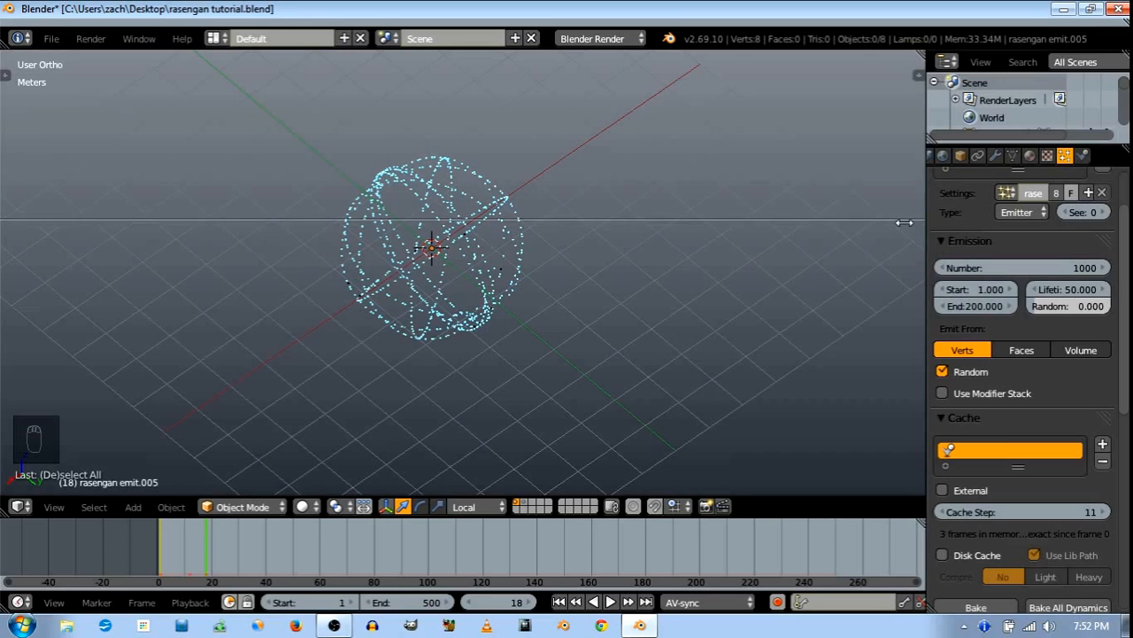
click(745, 255)
click(18, 506)
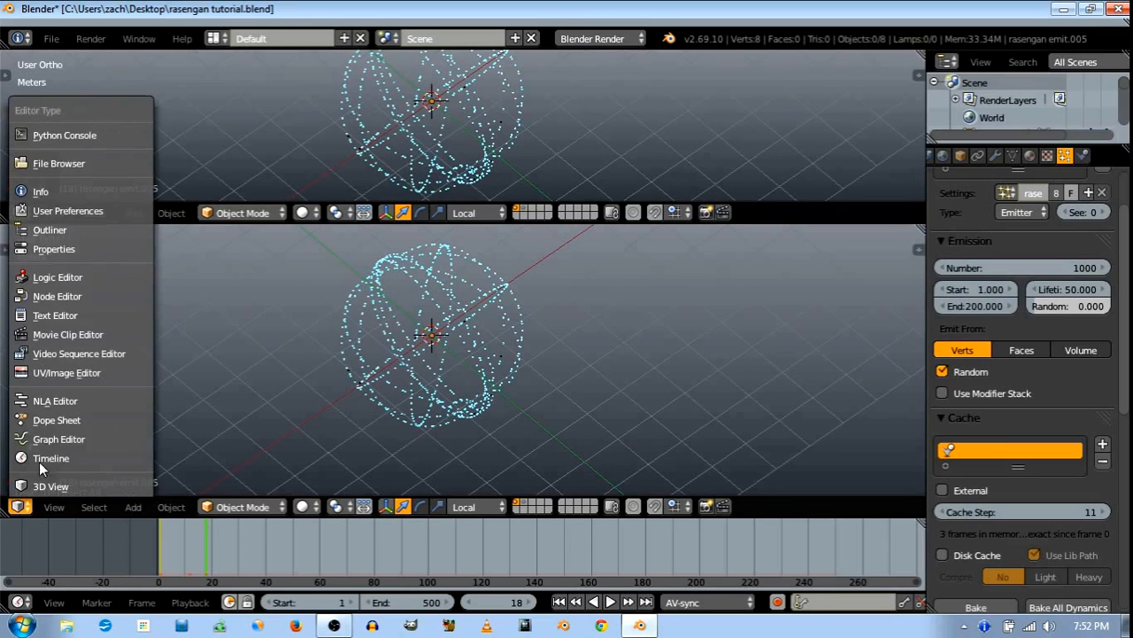
click(41, 438)
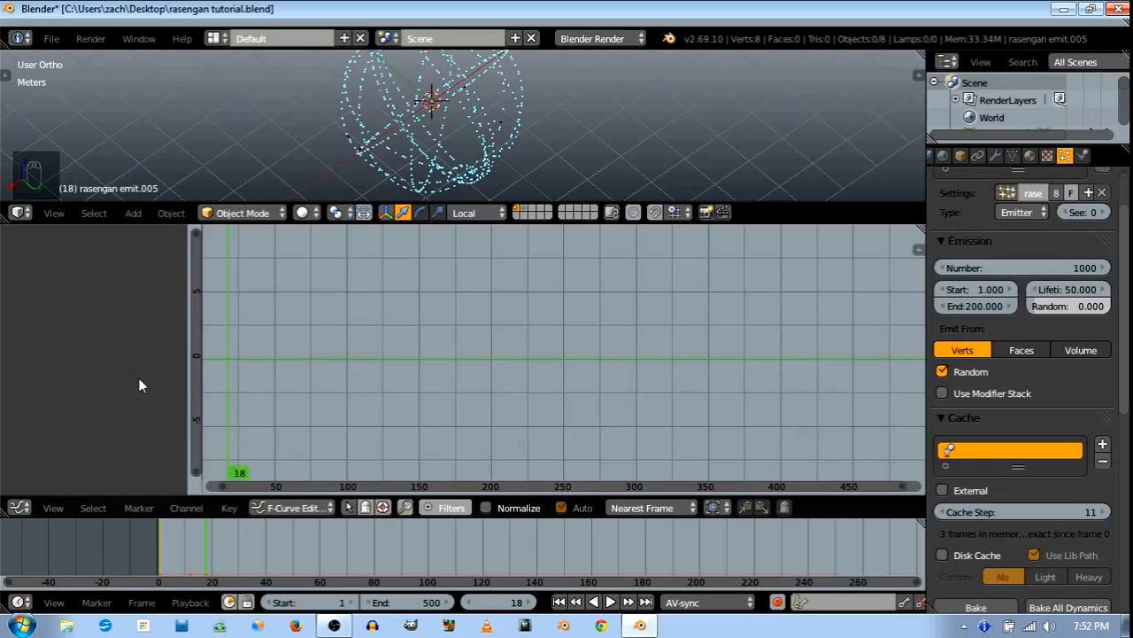
Select the rasengan emit.002 emitter and show the Generator modifier of its X Euler Rotation curve
right_click(485, 80)
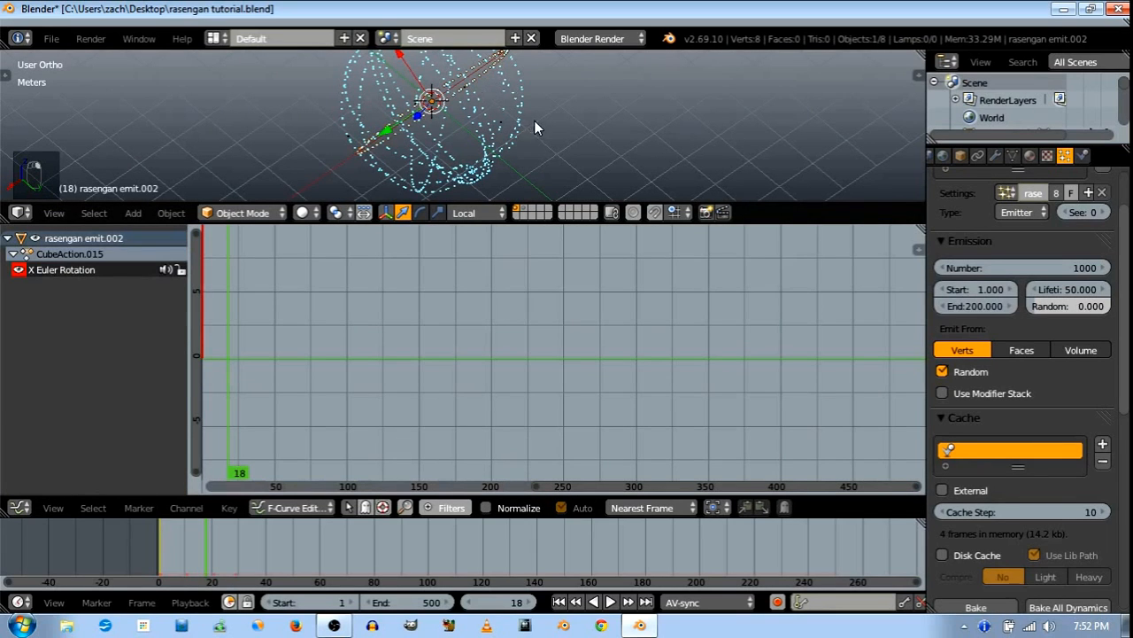
scroll(534, 127, down, 2)
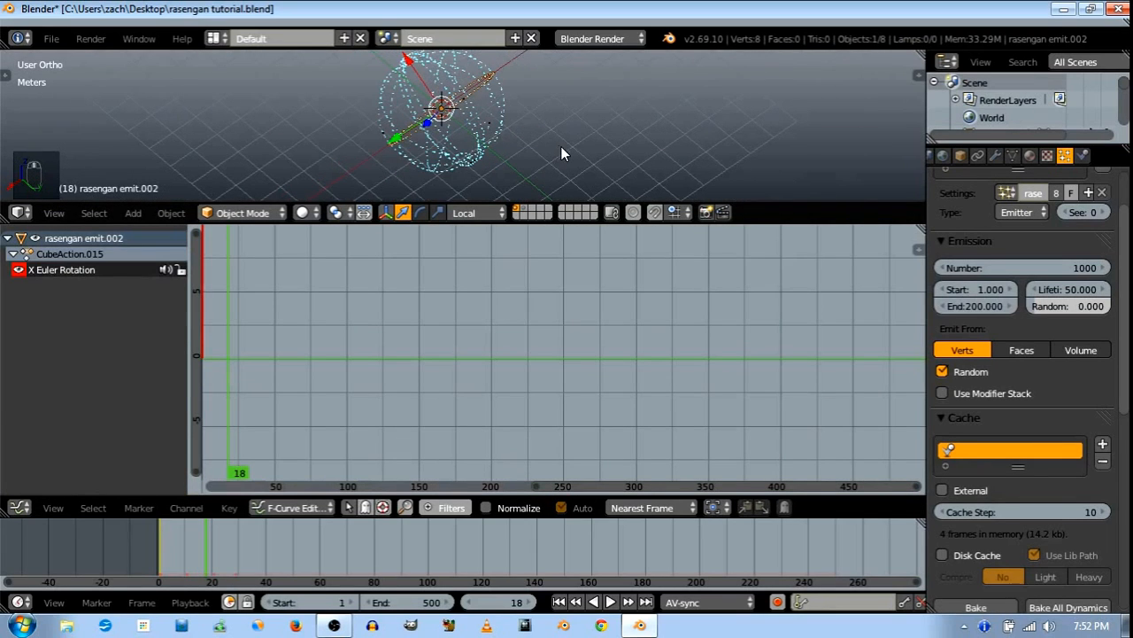
middle_drag(560, 146, 907, 243)
click(919, 249)
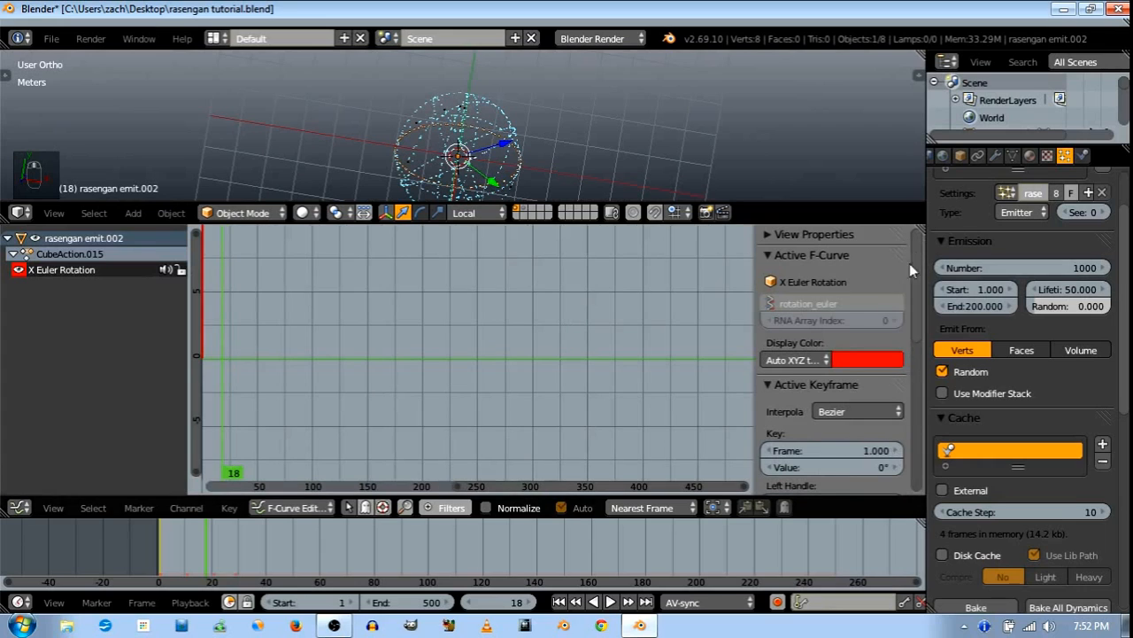
click(827, 257)
click(829, 275)
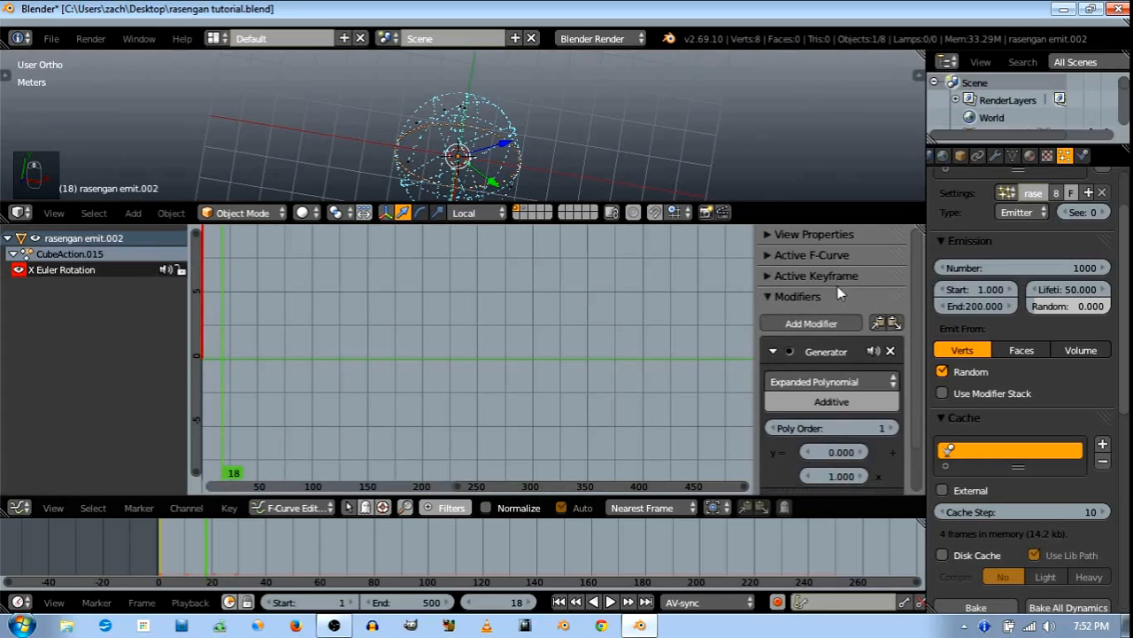
scroll(863, 425, down, 3)
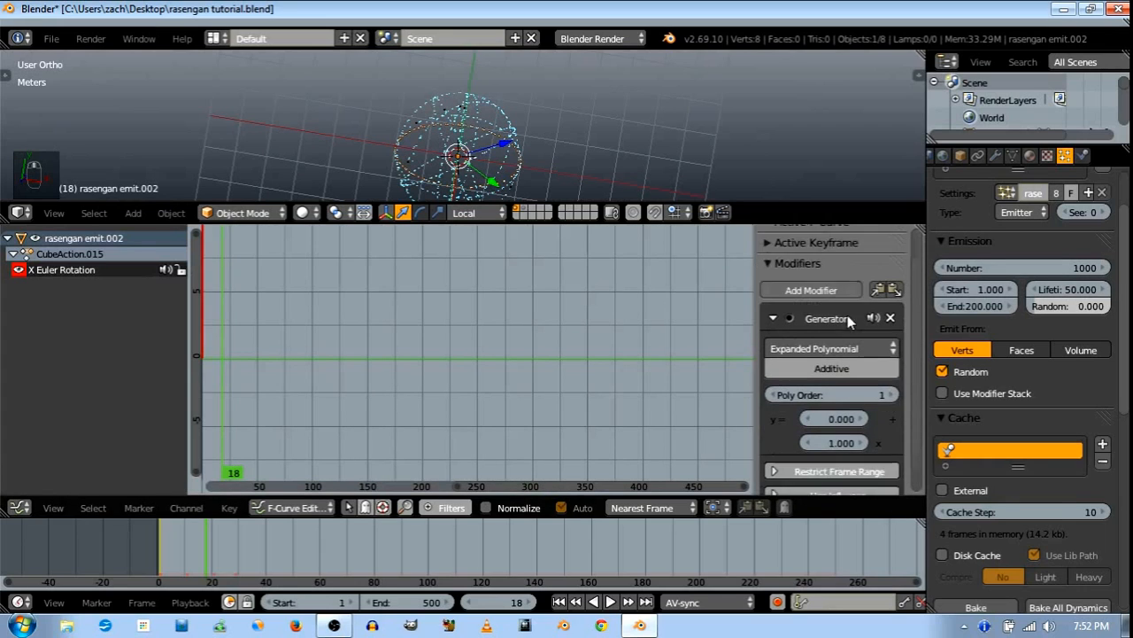
Try other x coefficients in the rotation curve's Generator modifier and reset the coefficient to 1
click(859, 426)
click(807, 423)
click(807, 423)
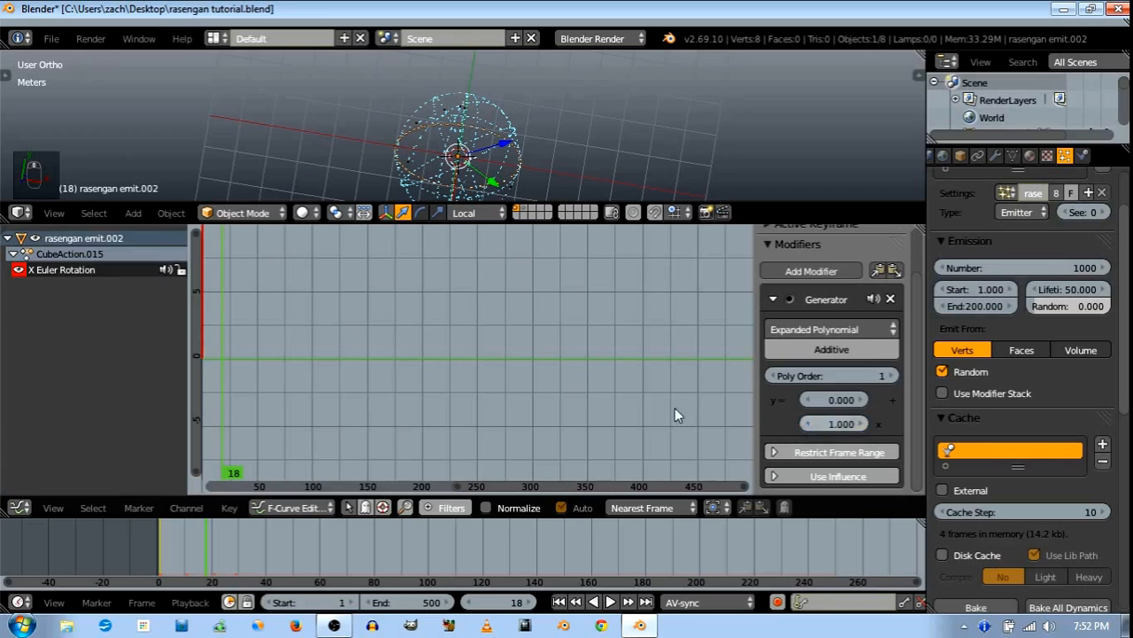
scroll(377, 356, down, 3)
middle_drag(411, 344, 469, 345)
drag(859, 425, 777, 425)
click(802, 429)
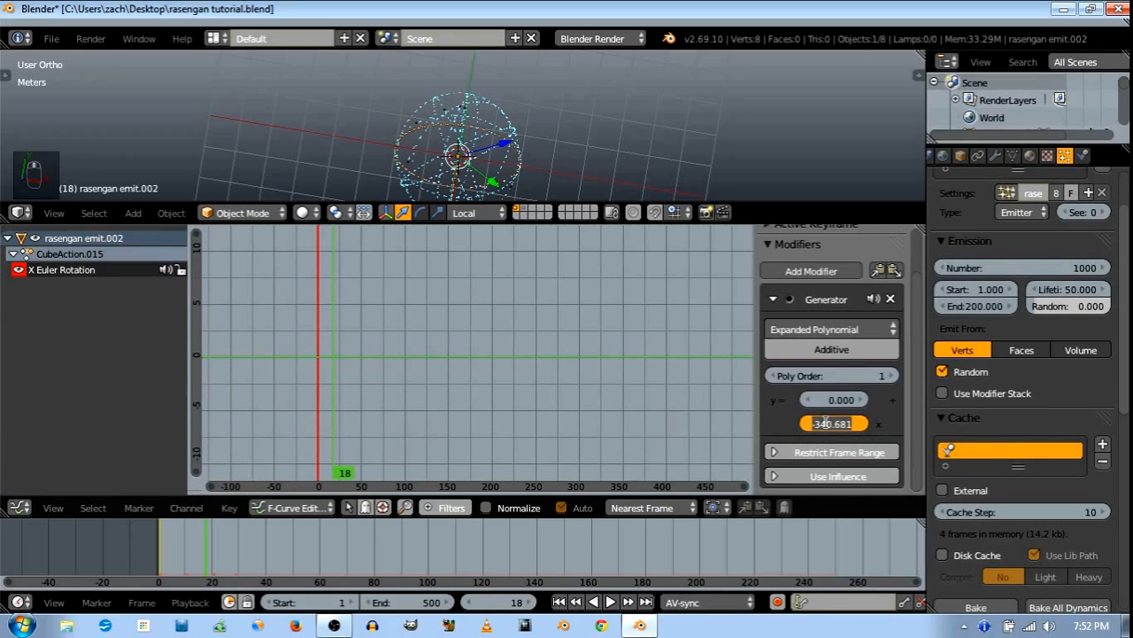
text(1)
key(Return)
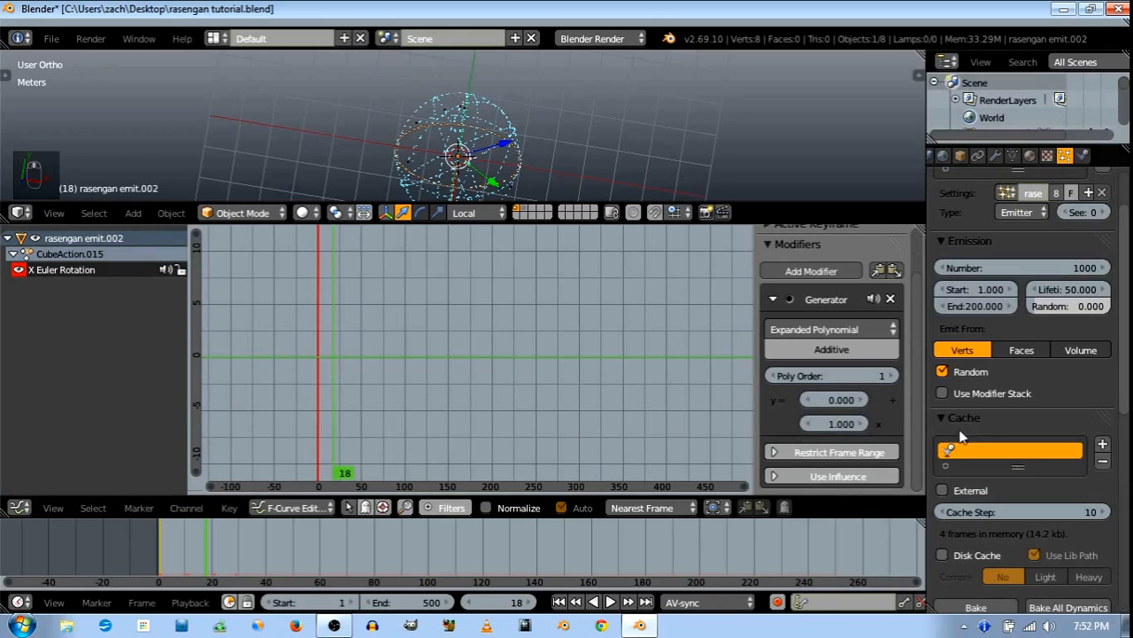
Try a different constant term in the Generator modifier's polynomial and reset it to 0
click(864, 400)
mouse_move(845, 399)
mouse_down()
mouse_move(887, 407)
mouse_move(824, 406)
mouse_up()
click(824, 404)
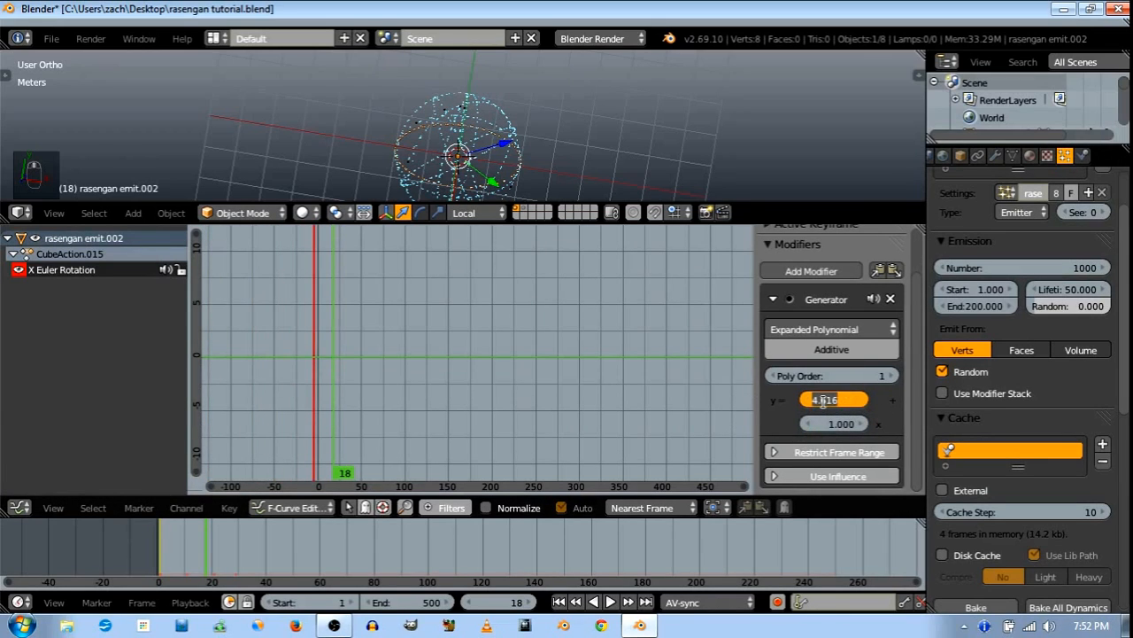
text(0)
key(Return)
Try a higher poly order for the Generator modifier and return it to 1
click(893, 376)
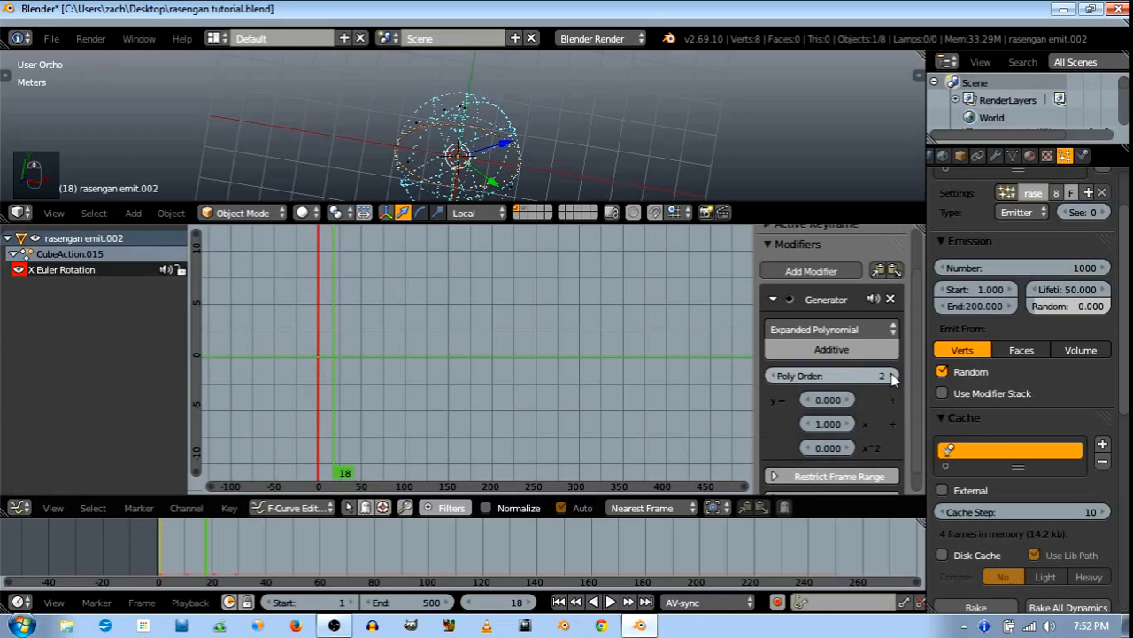
click(892, 375)
click(770, 375)
click(770, 375)
Set the Generator modifier's x coefficient to 0 and collapse the curve's modifier settings
drag(864, 424, 823, 423)
click(819, 421)
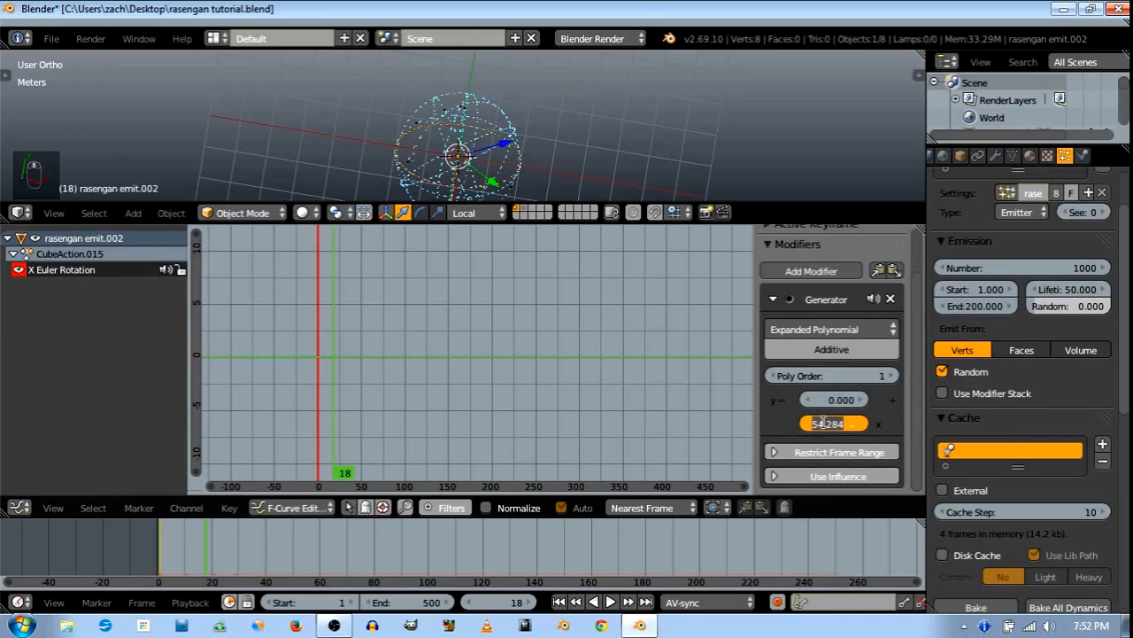
text(0)
key(Return)
click(770, 248)
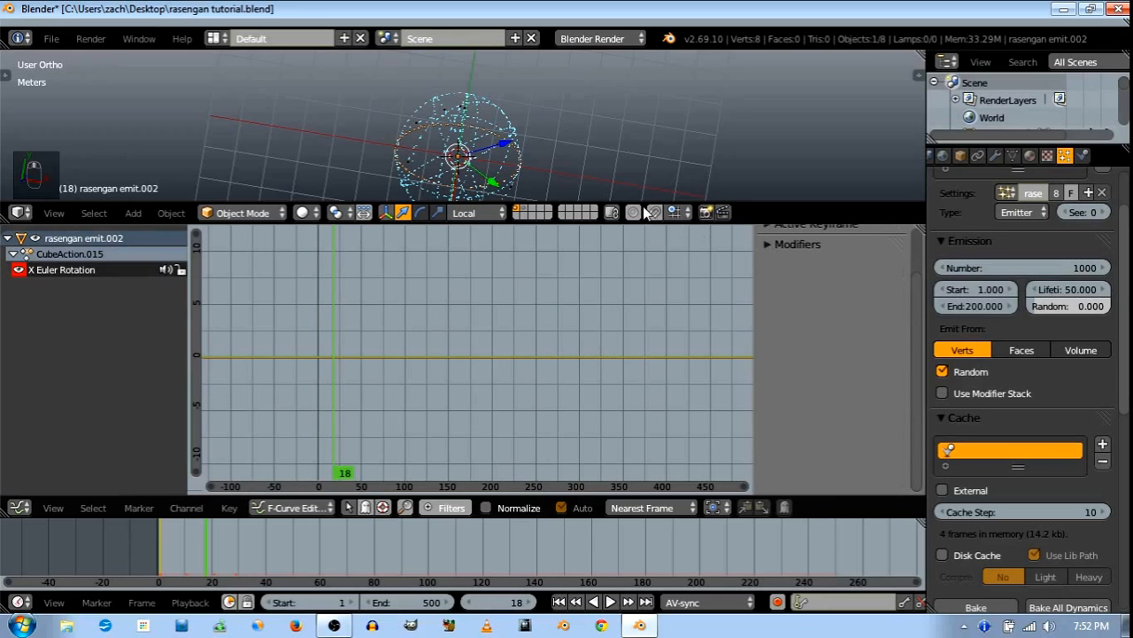
Enlarge the 3D view and join it with the Graph Editor area, closing the Graph Editor
drag(629, 216, 630, 239)
drag(641, 370, 641, 372)
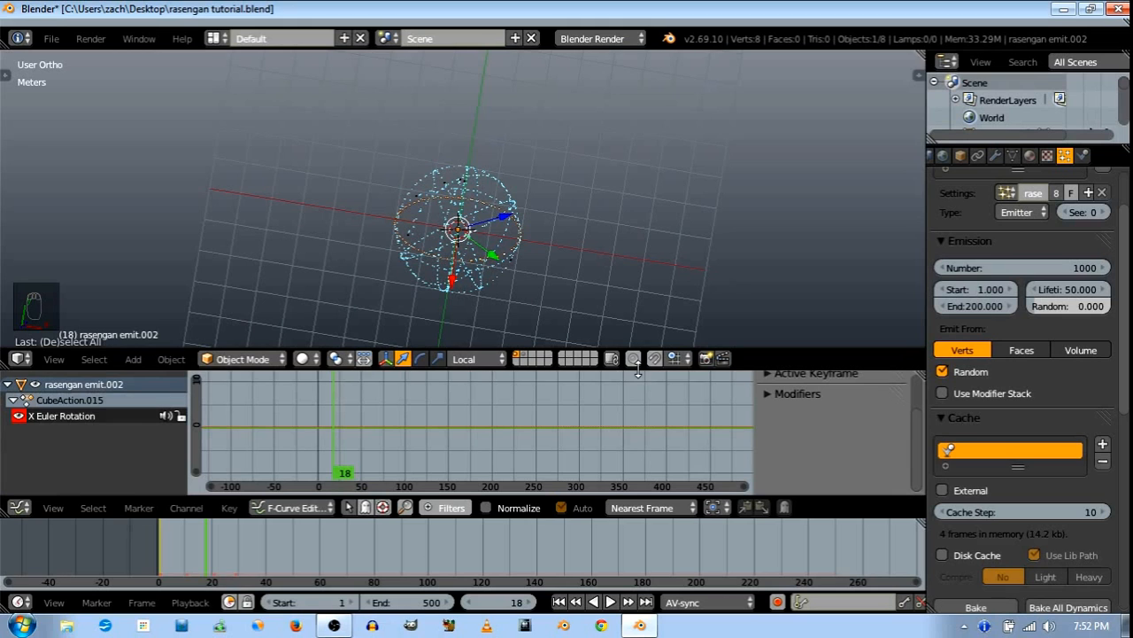
right_click(638, 372)
click(609, 387)
click(618, 407)
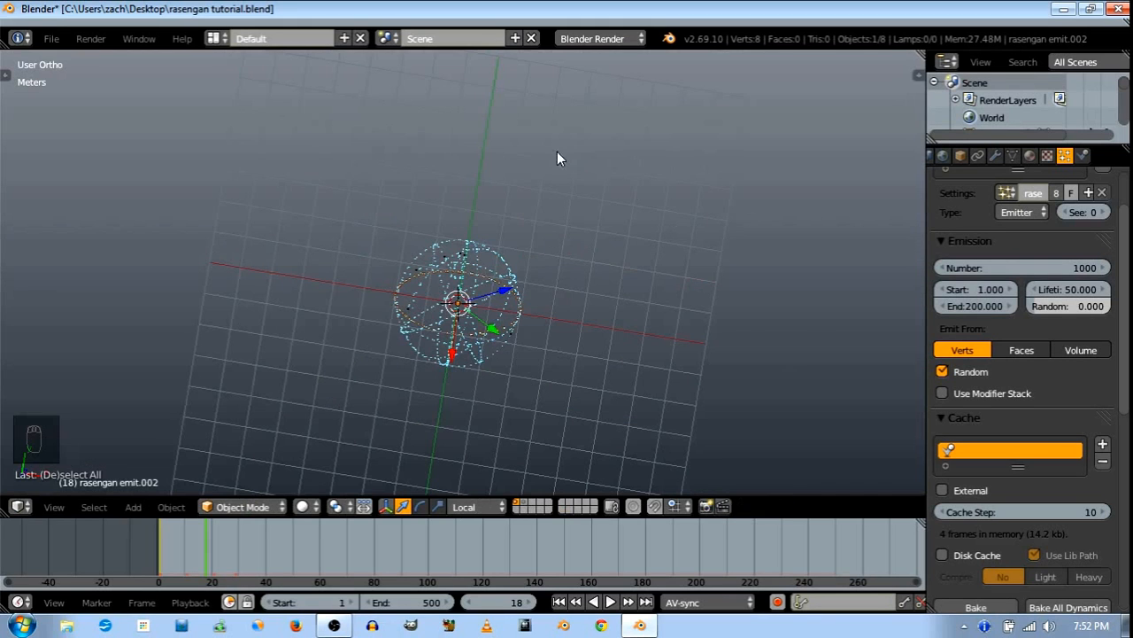
scroll(528, 232, up, 3)
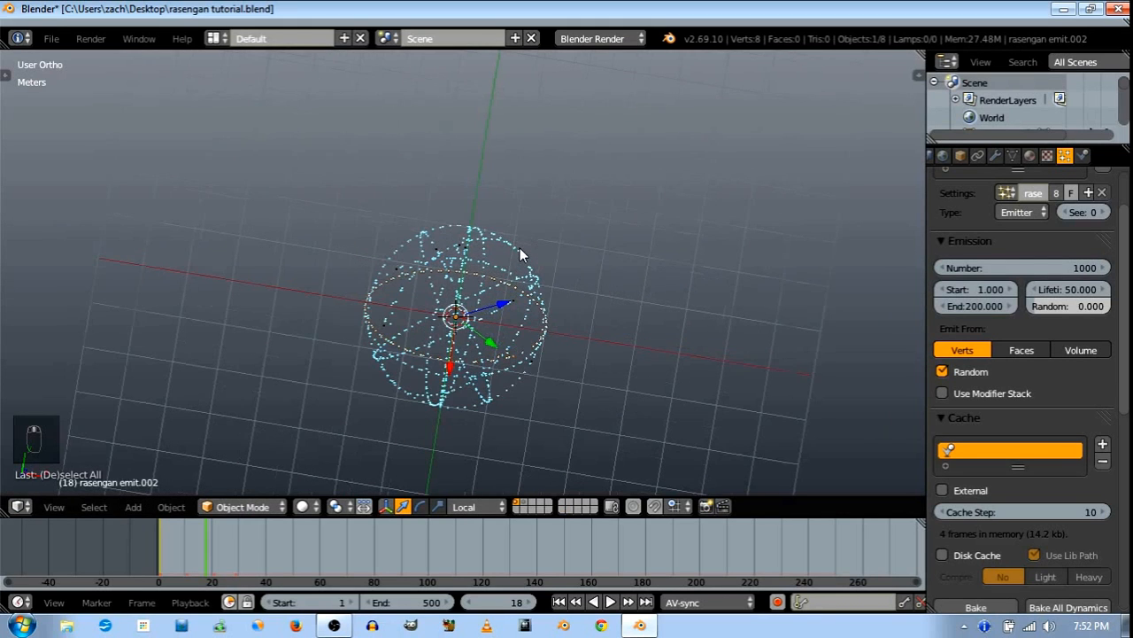
scroll(531, 253, up, 1)
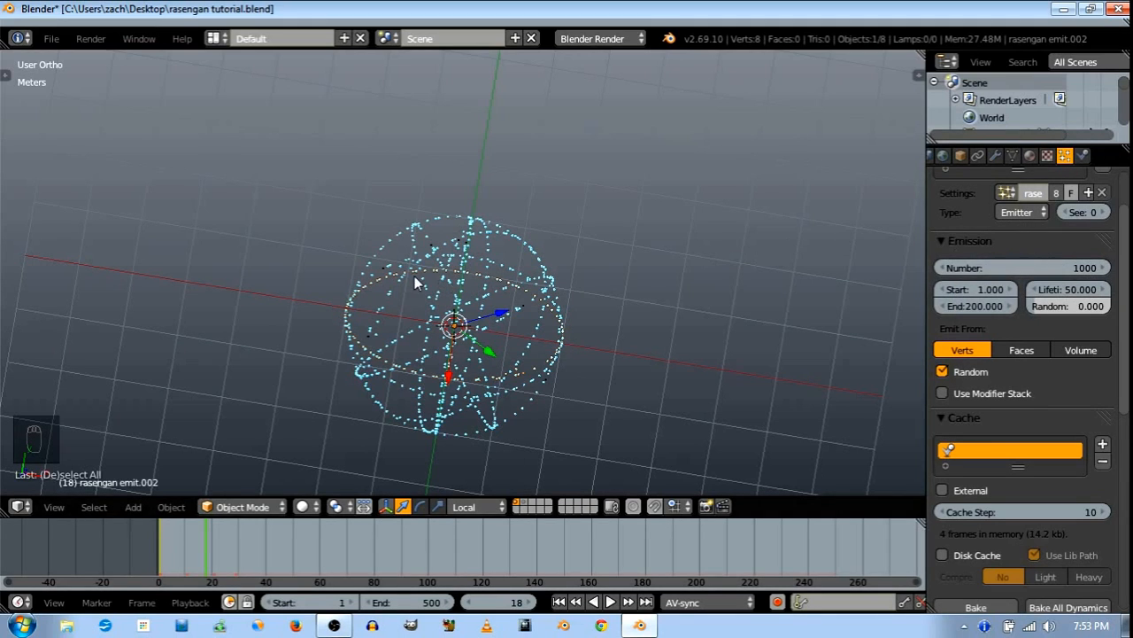
In the Compositing screen layout, deselect all objects and enable the use of compositing nodes
click(213, 38)
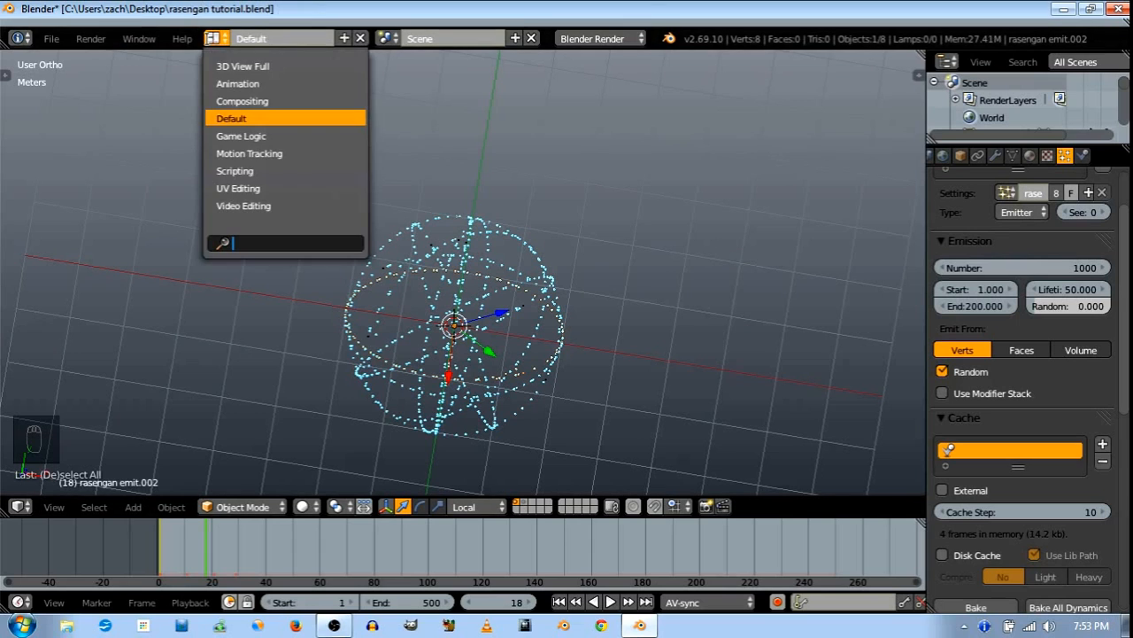
click(252, 101)
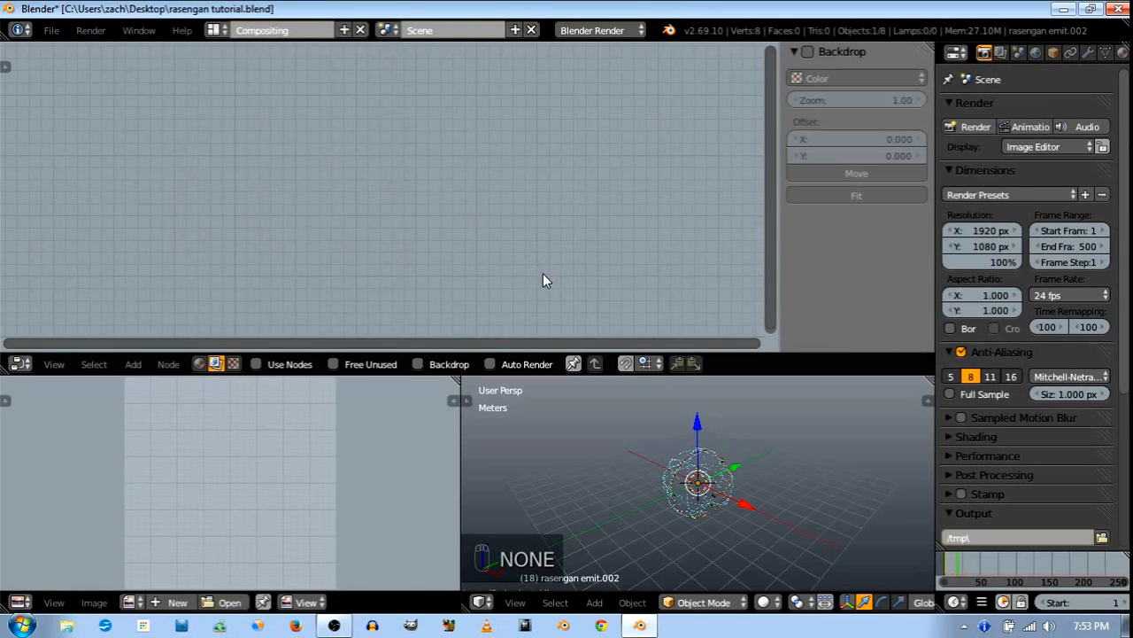
key(a)
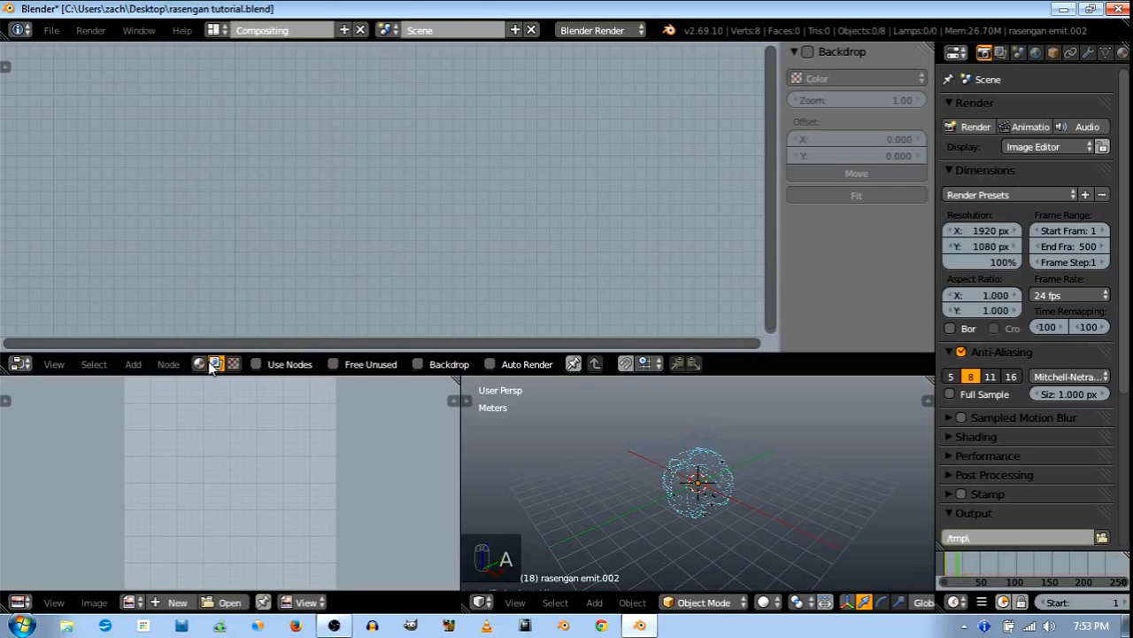
click(256, 364)
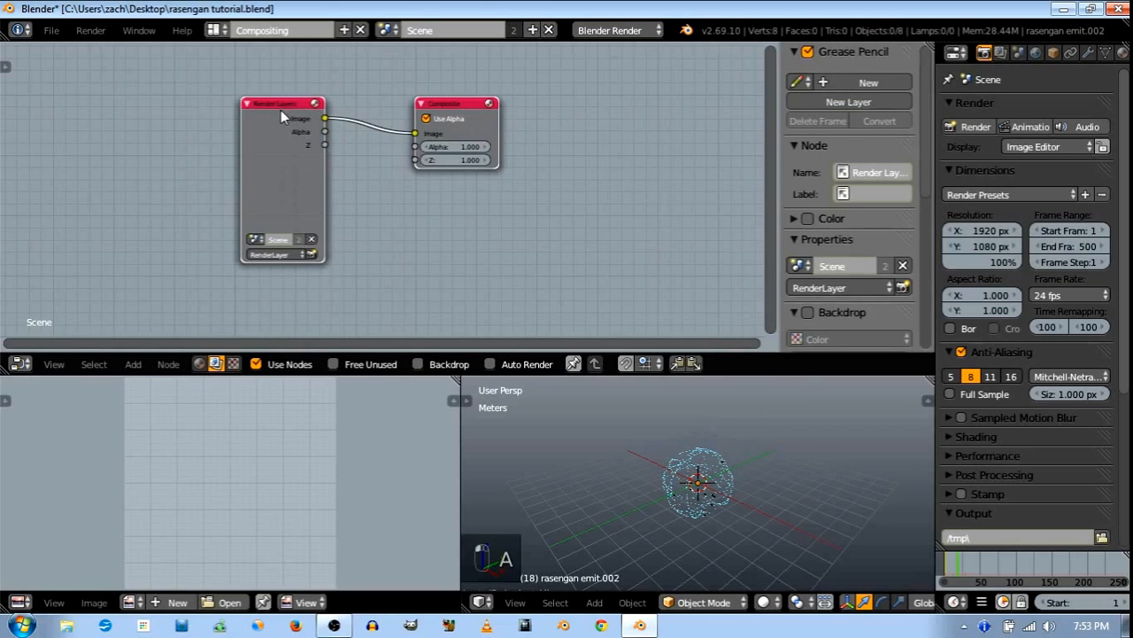
Move the Render Layers node away from the Composite node and insert a Blur node on the link between them
drag(281, 110, 117, 128)
middle_drag(291, 180, 488, 179)
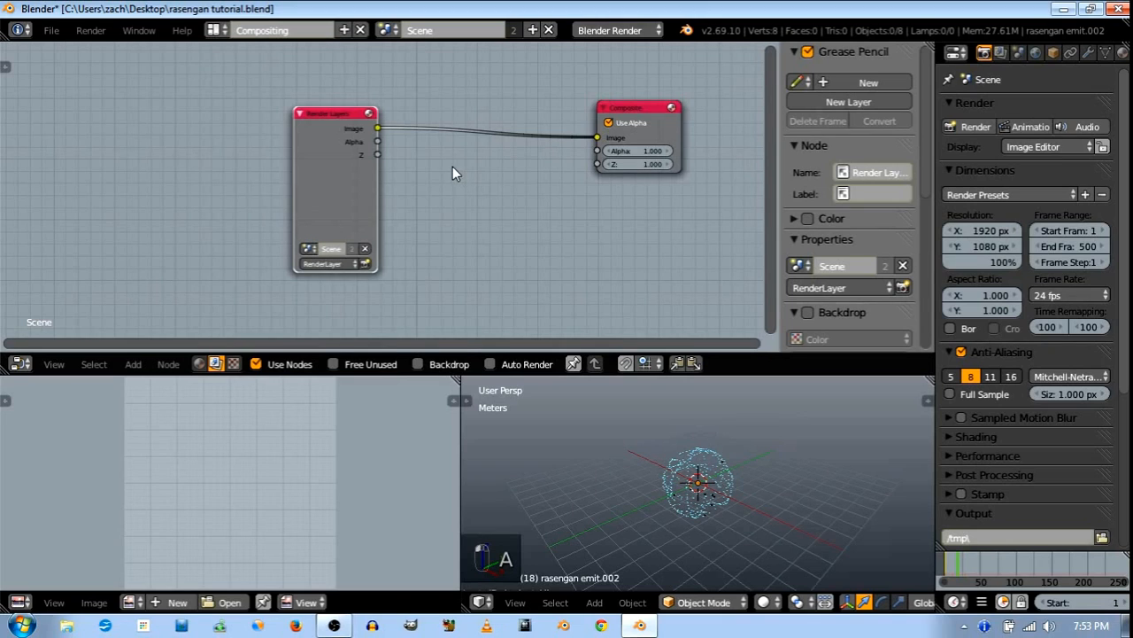
key(shift+a)
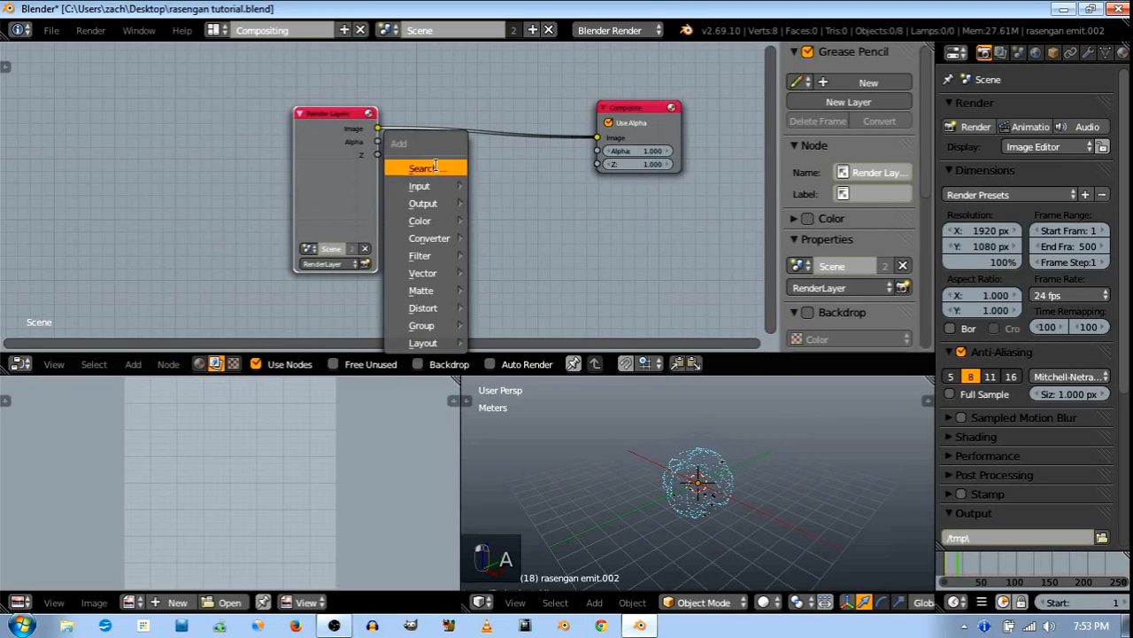
click(428, 169)
text(blur)
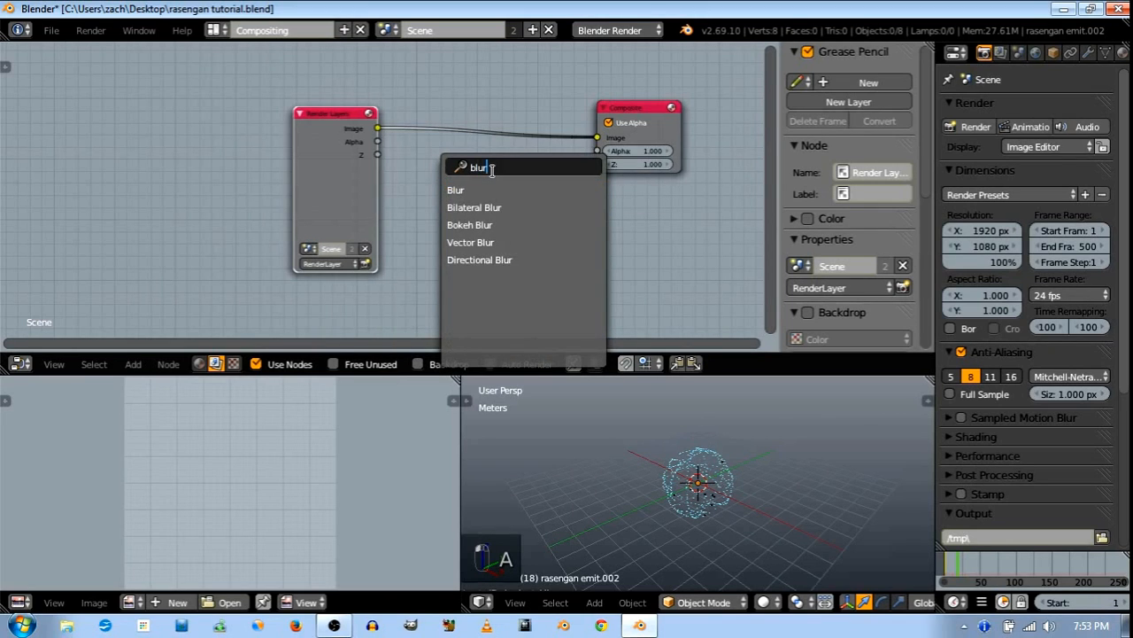
key(Return)
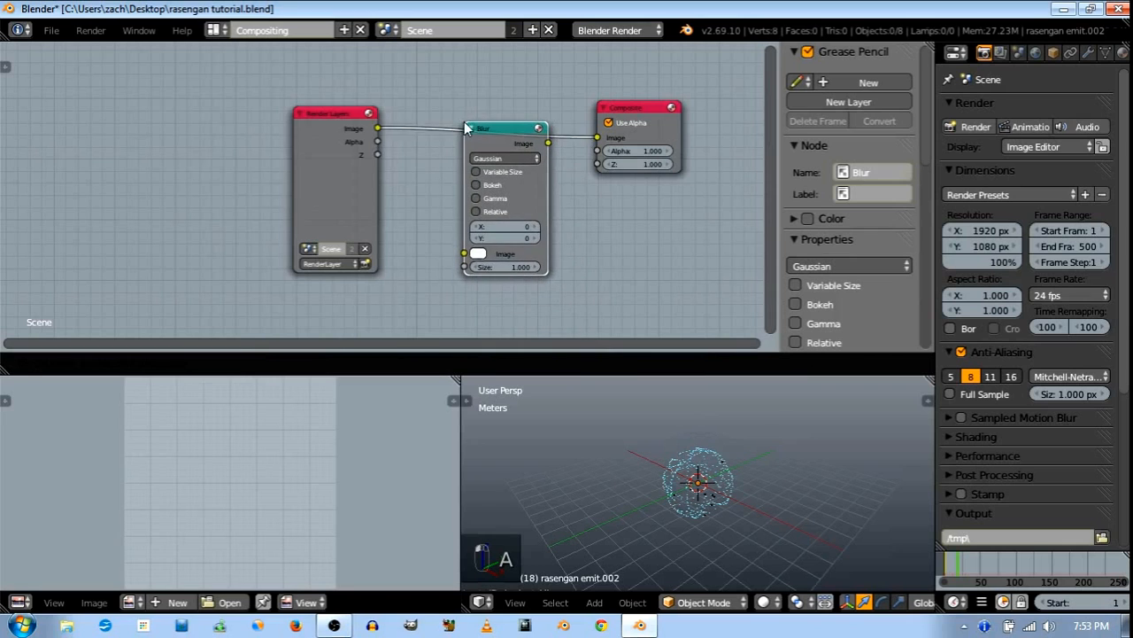
click(466, 129)
Set the Blur node's X and Y blur sizes to 2
click(535, 228)
click(535, 228)
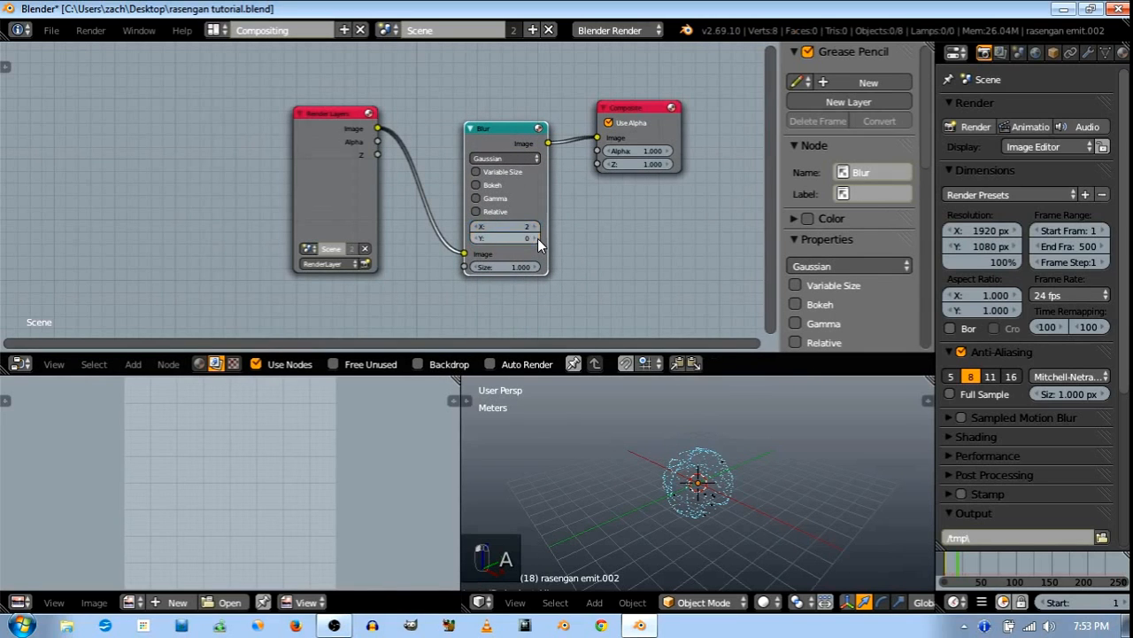
click(538, 238)
click(537, 238)
scroll(544, 196, up, 3)
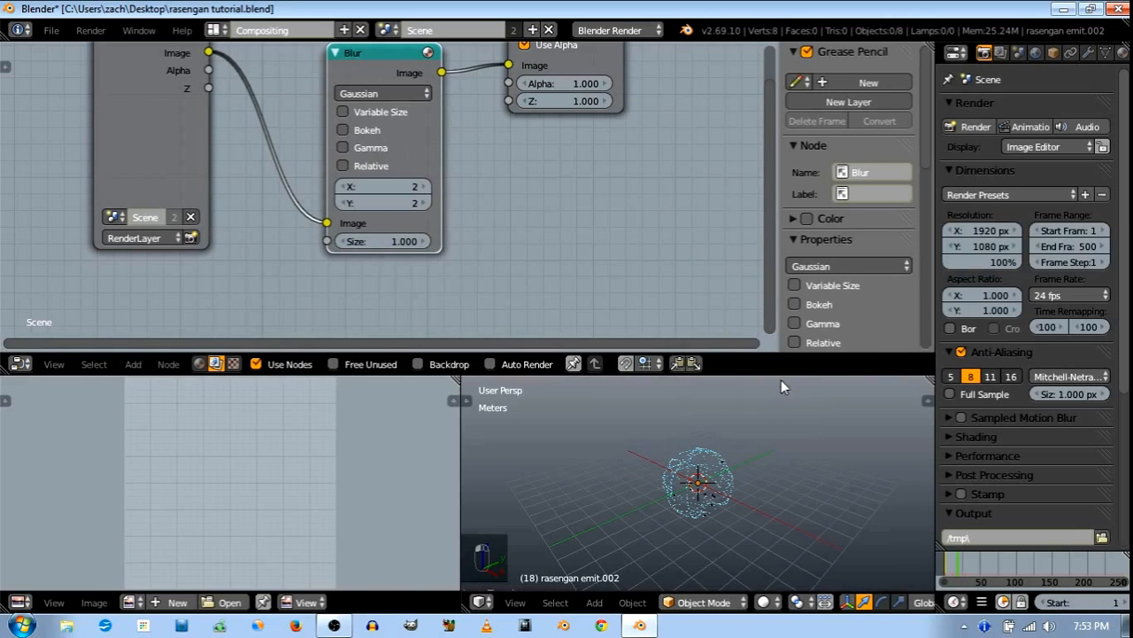
Return to the Default screen layout and view the particle sphere from the side at closer range
click(213, 30)
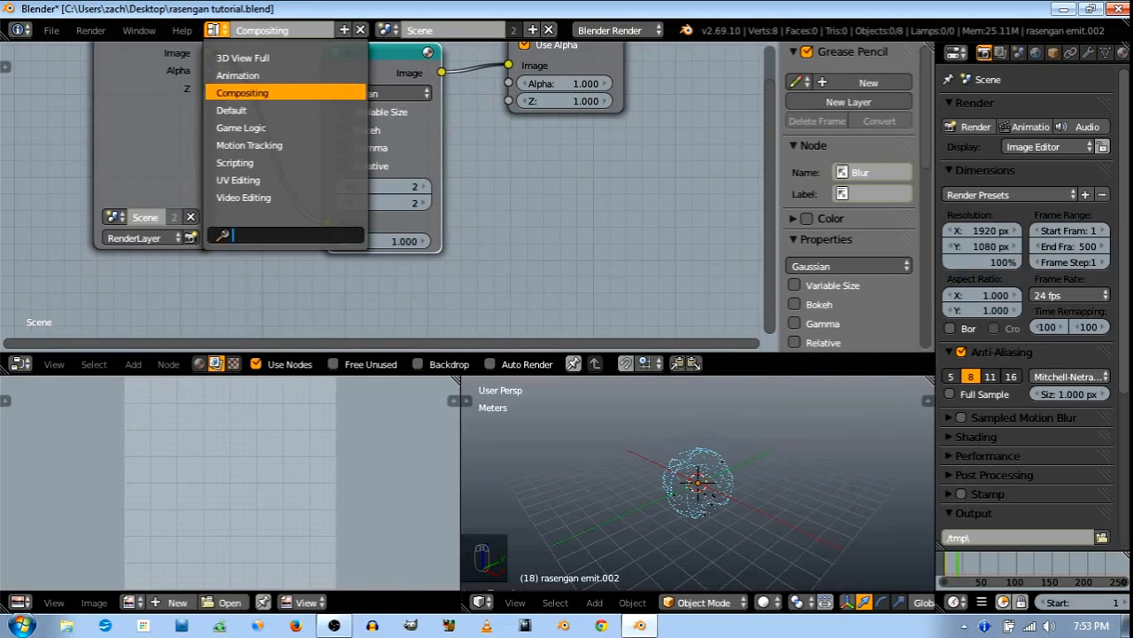
click(265, 109)
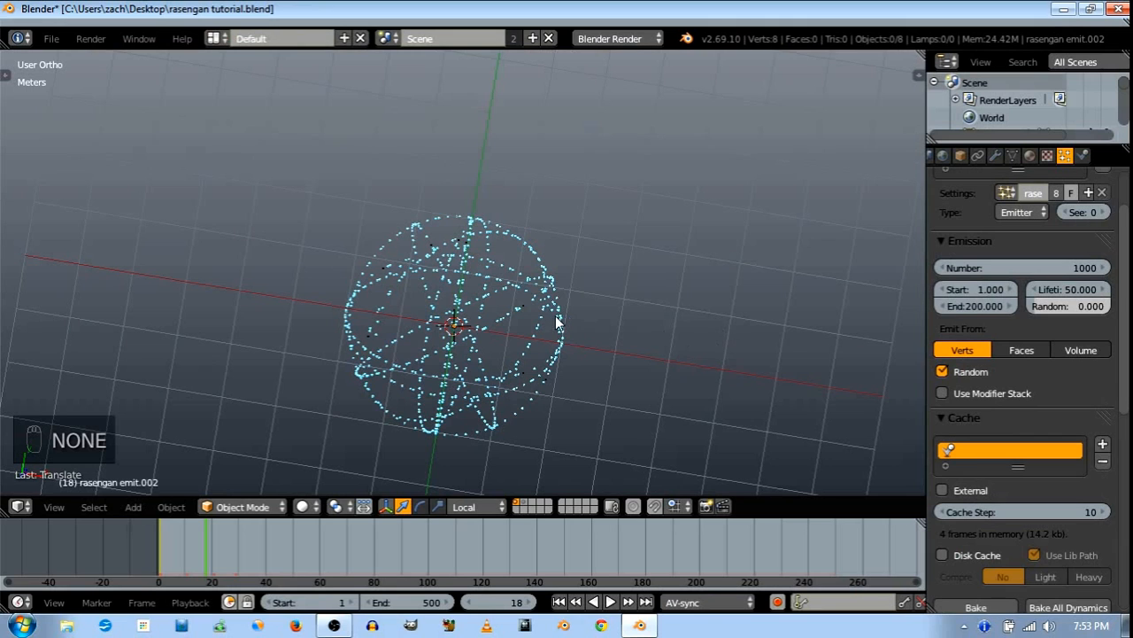
scroll(592, 354, up, 2)
middle_drag(575, 362, 529, 236)
Add an icosphere mesh at the centre of the particle sphere and scale it down to a tiny size
click(1029, 155)
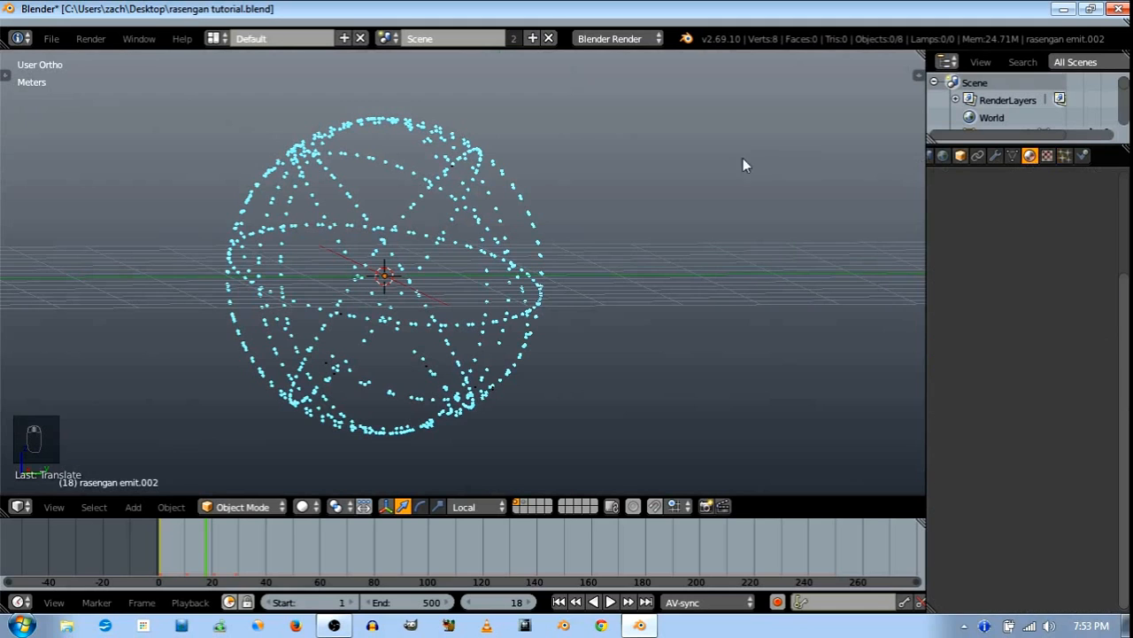
key(shift+a)
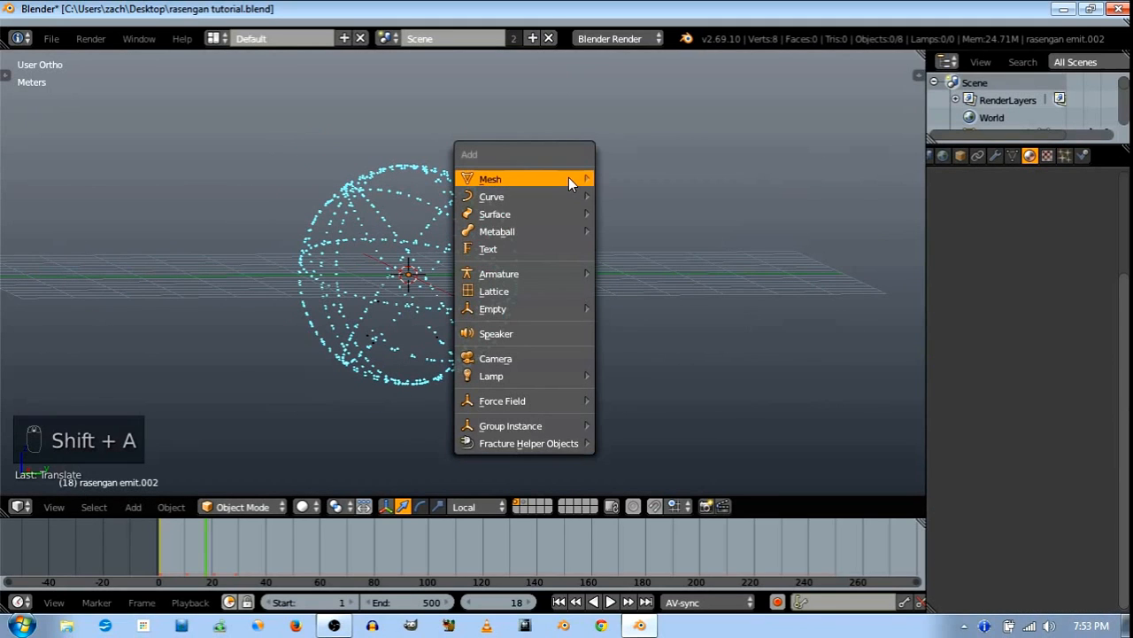
mouse_move(575, 176)
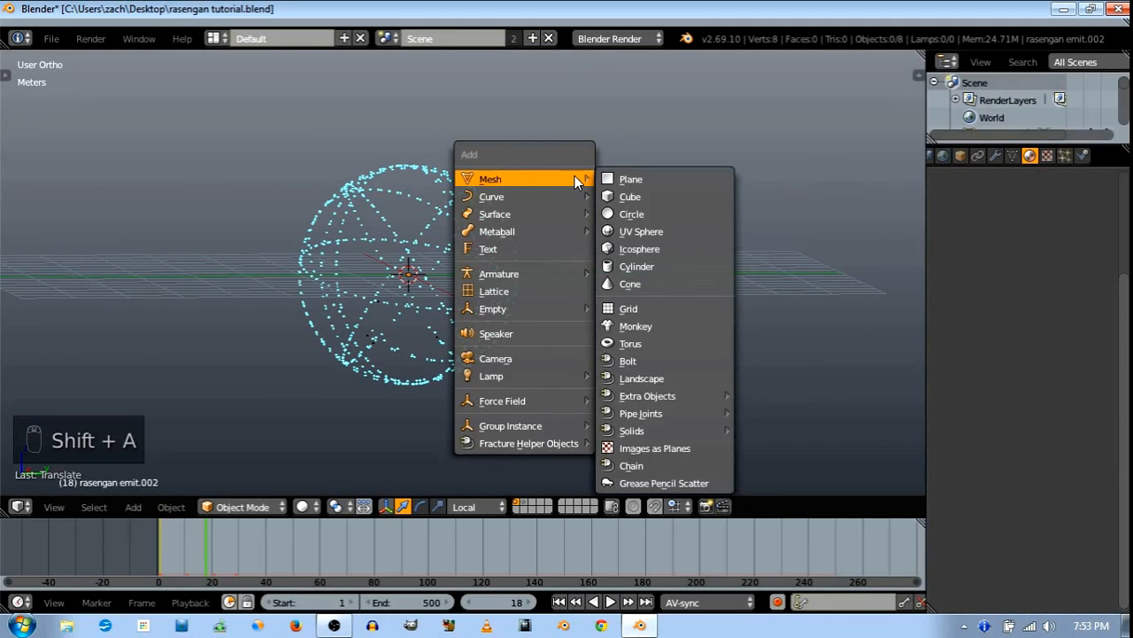
click(664, 248)
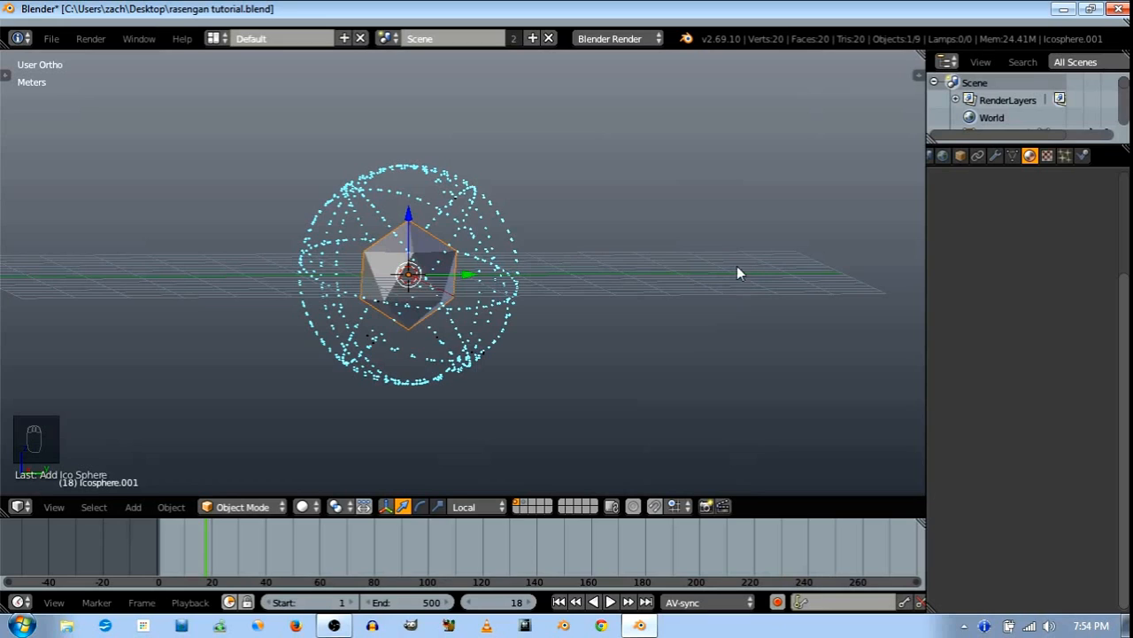
key(s)
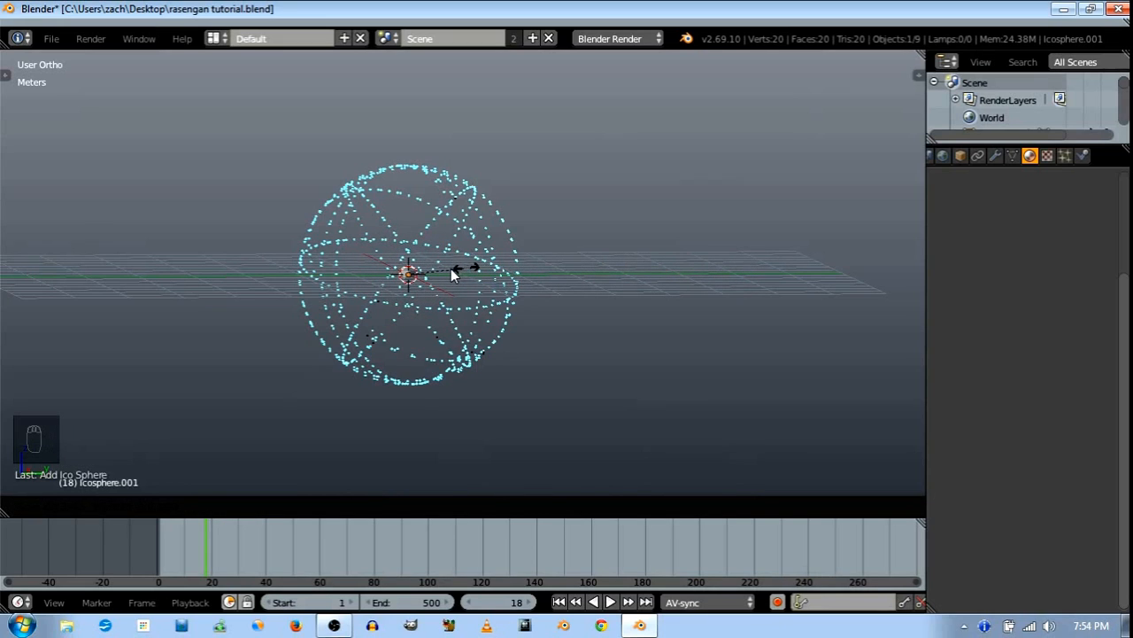
Create a new material named halo for the icosphere and set its type to Halo
click(1051, 162)
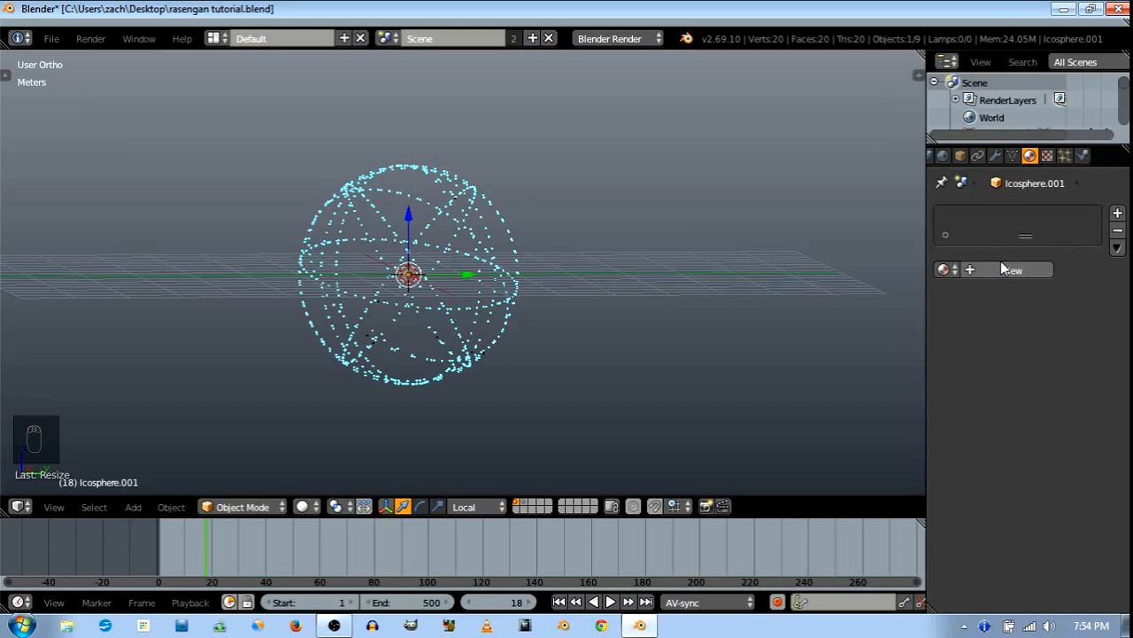
click(1000, 268)
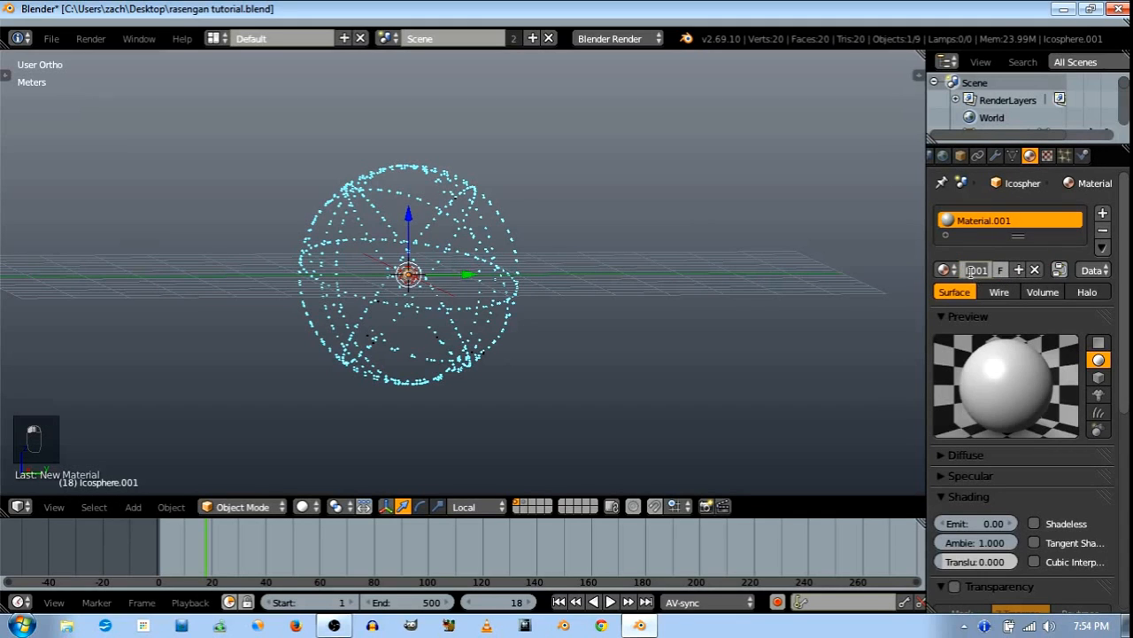
double_click(972, 270)
key(Return)
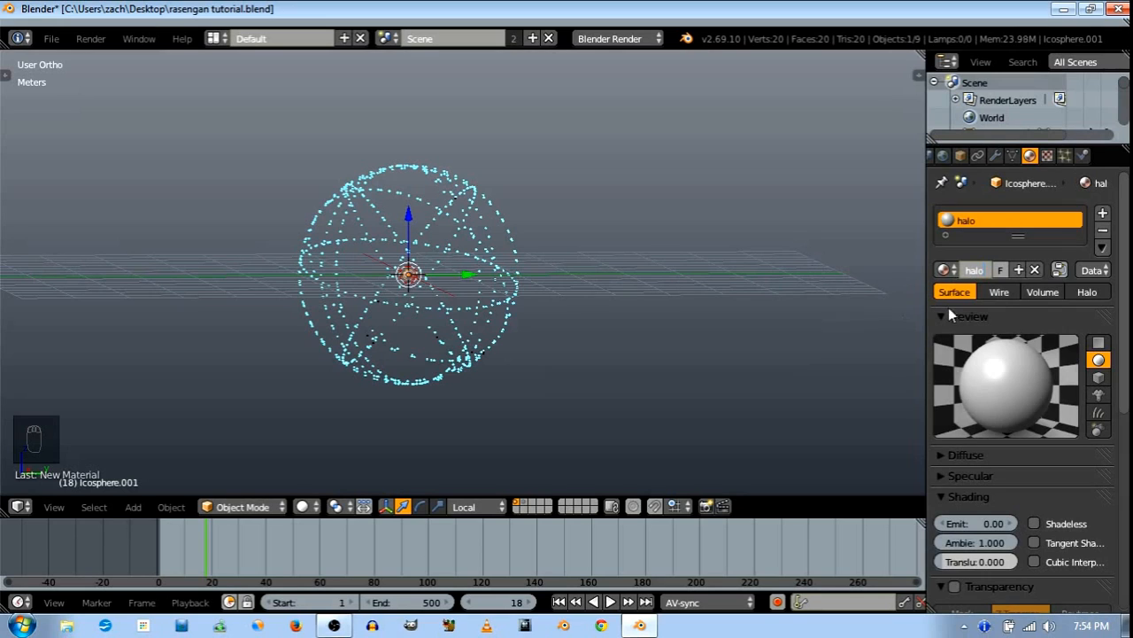
click(1088, 293)
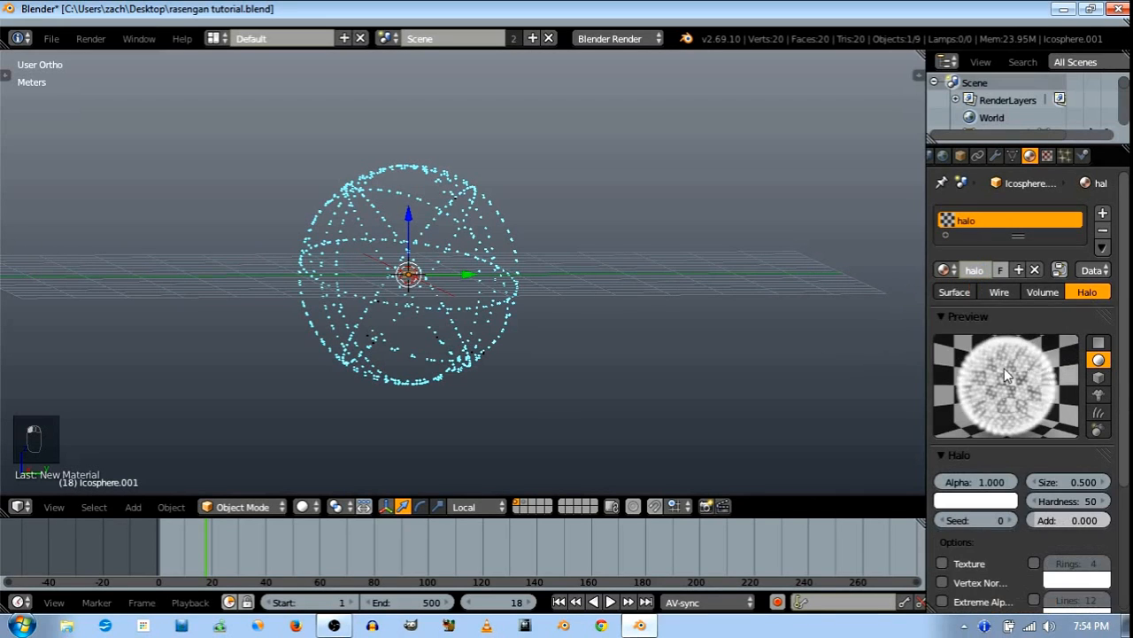
Move the icosphere to layer 11 and display only that layer
scroll(458, 239, up, 2)
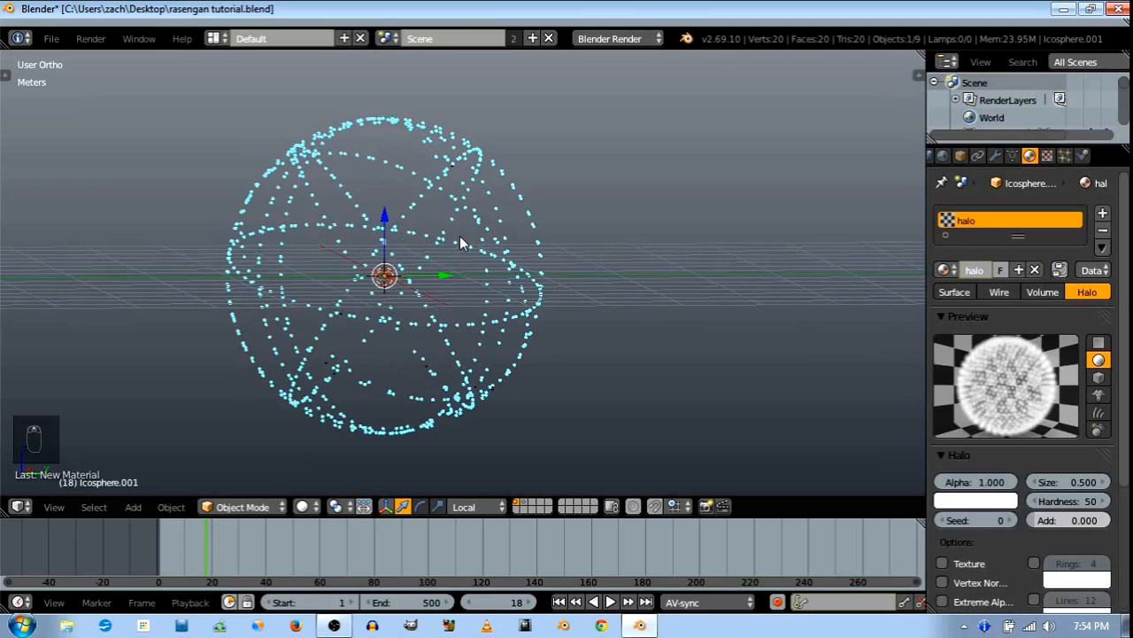
key(m)
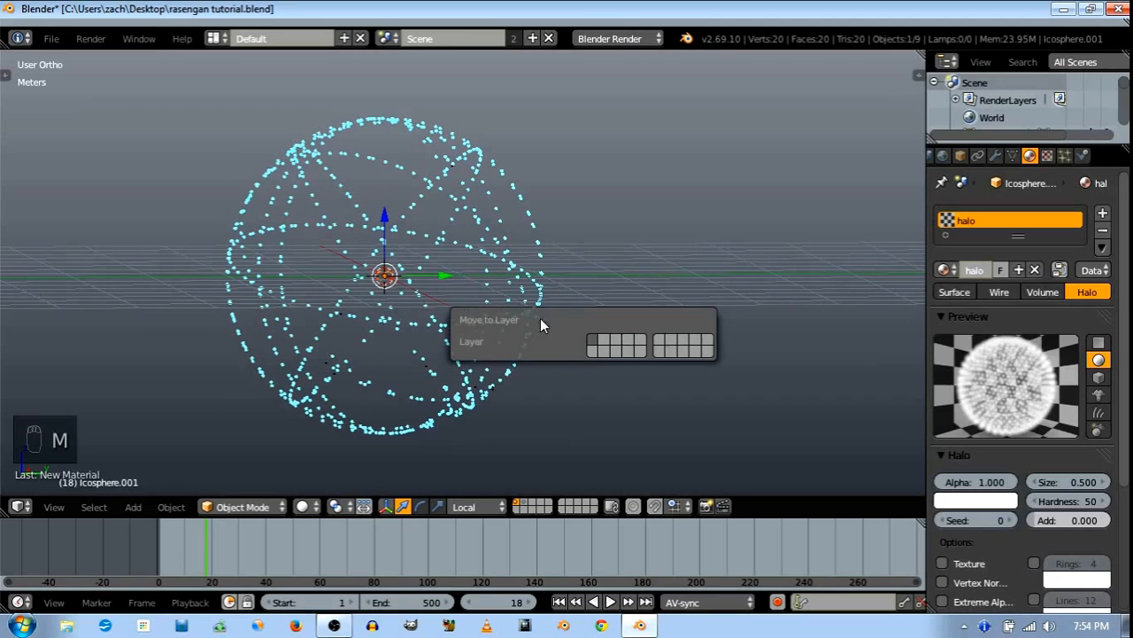
click(597, 350)
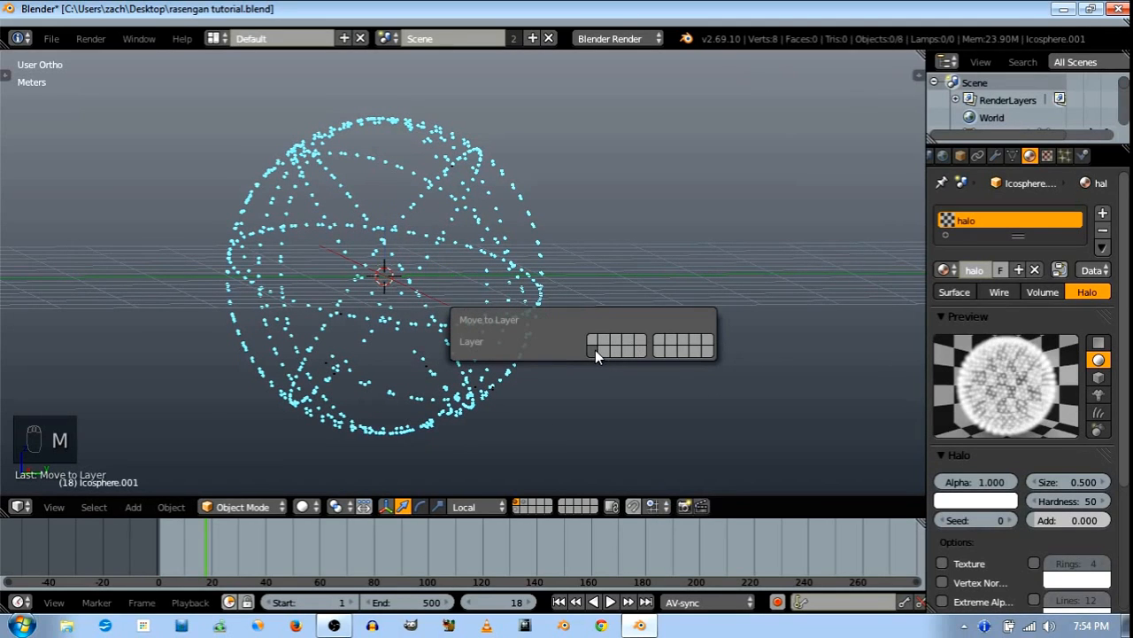
click(517, 511)
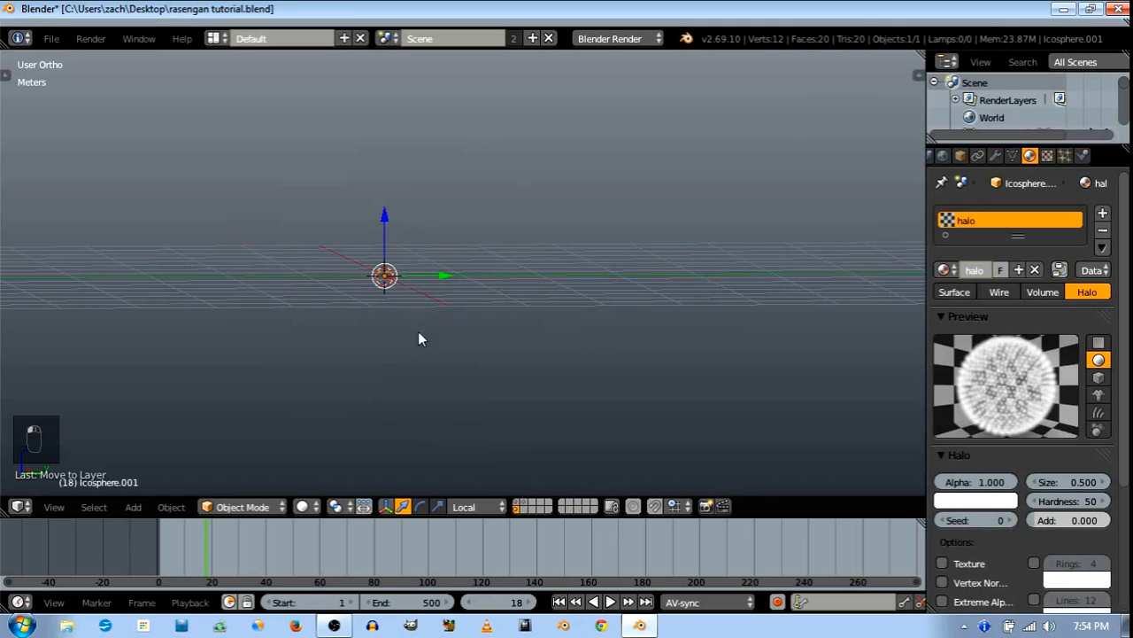
Preview the icosphere from the front in Rendered shading and set its halo size to 0.2
key(KP_1)
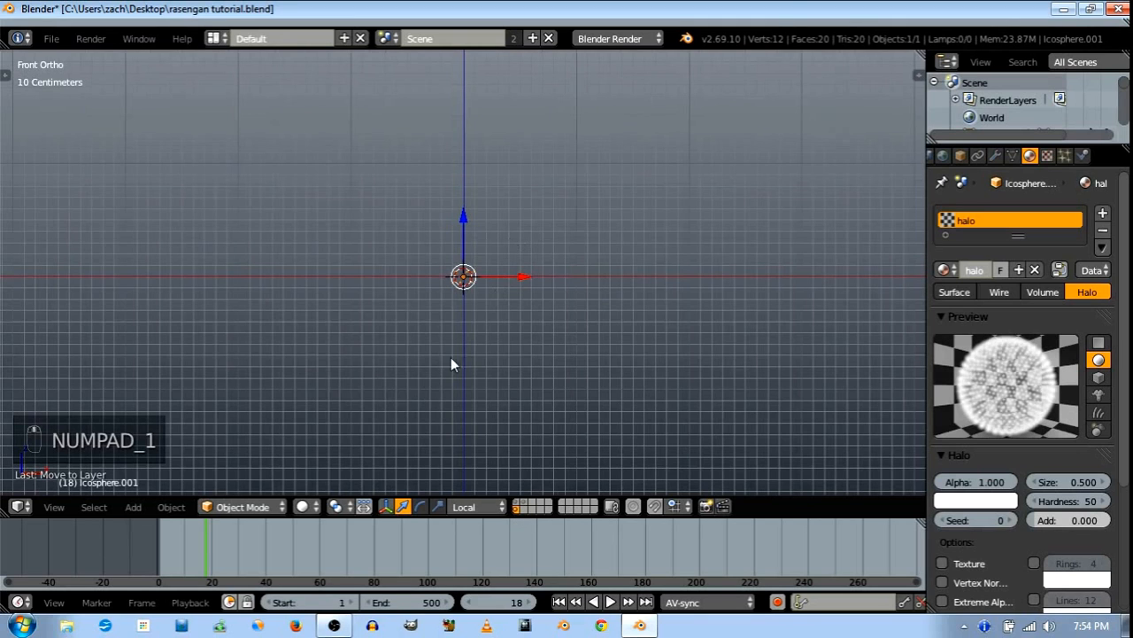
click(302, 507)
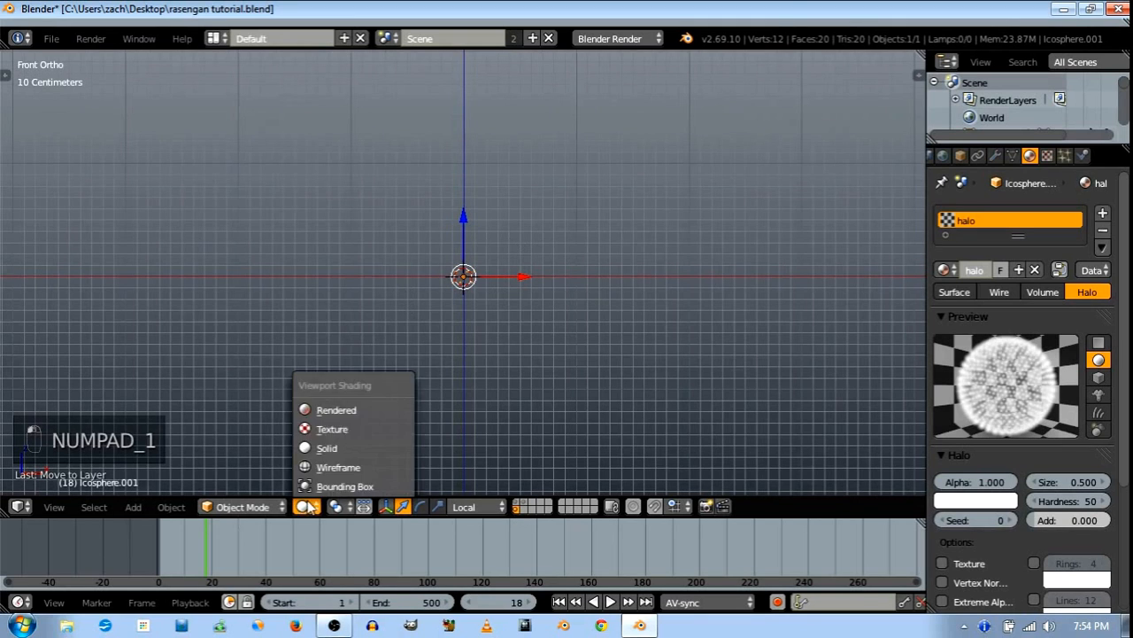
click(339, 408)
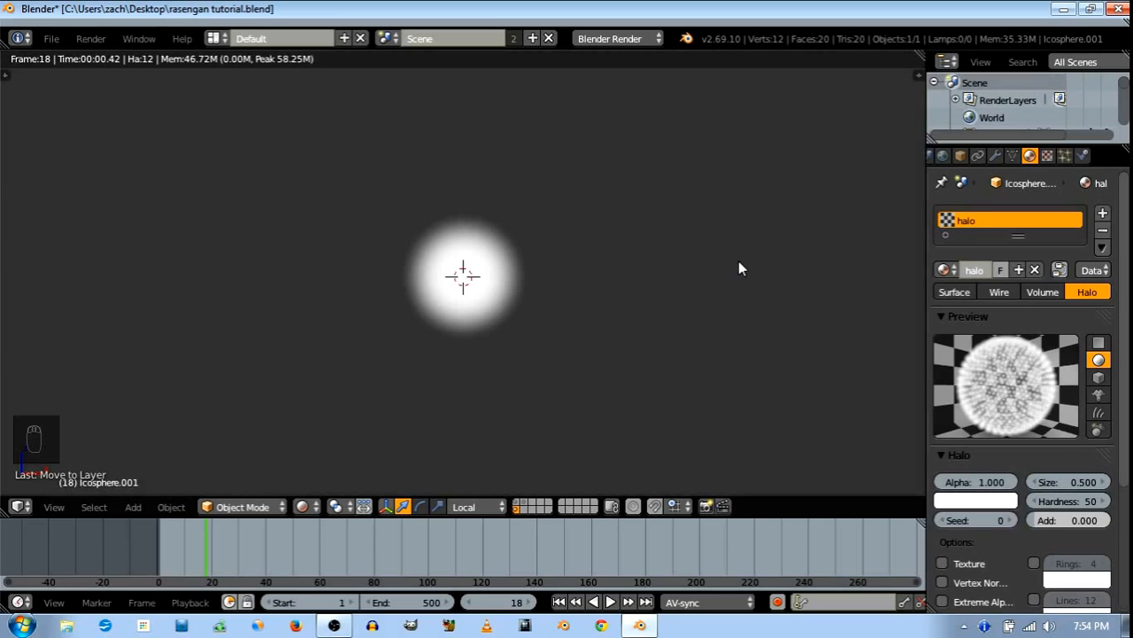
click(1038, 483)
click(1038, 482)
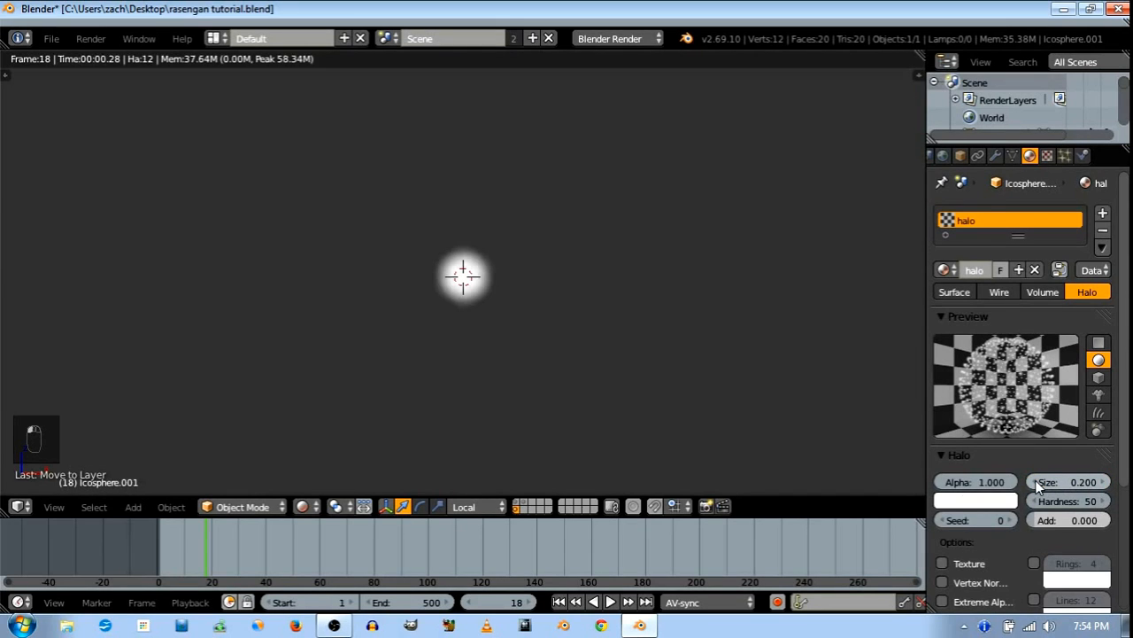
click(1038, 482)
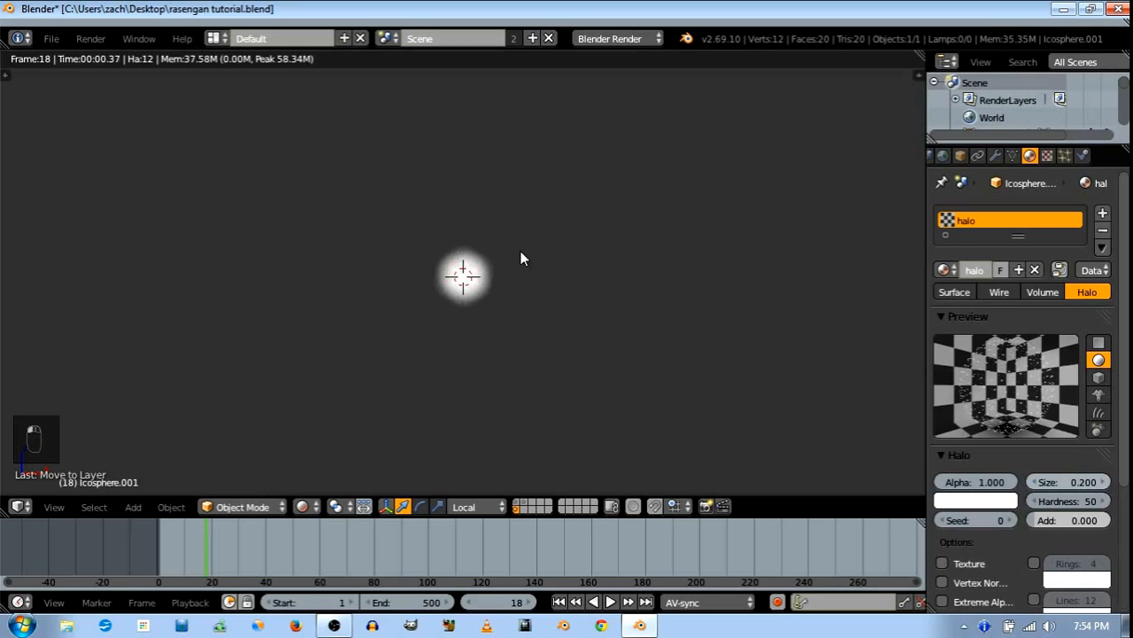
Return the viewport to Solid shading and scale the icosphere up
click(444, 307)
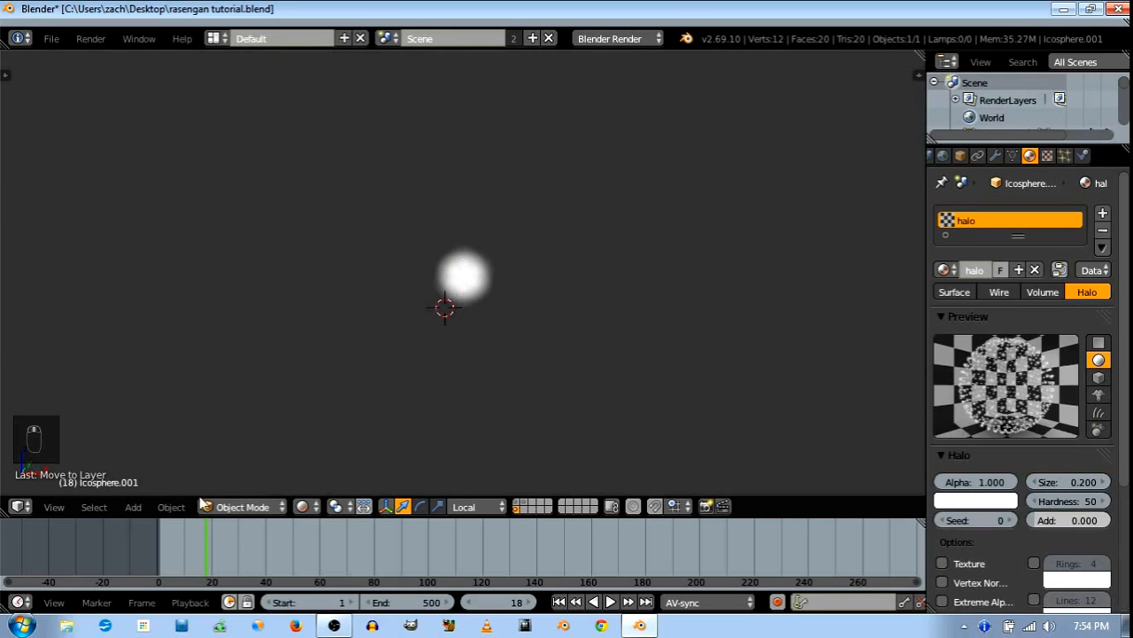
click(305, 506)
click(326, 448)
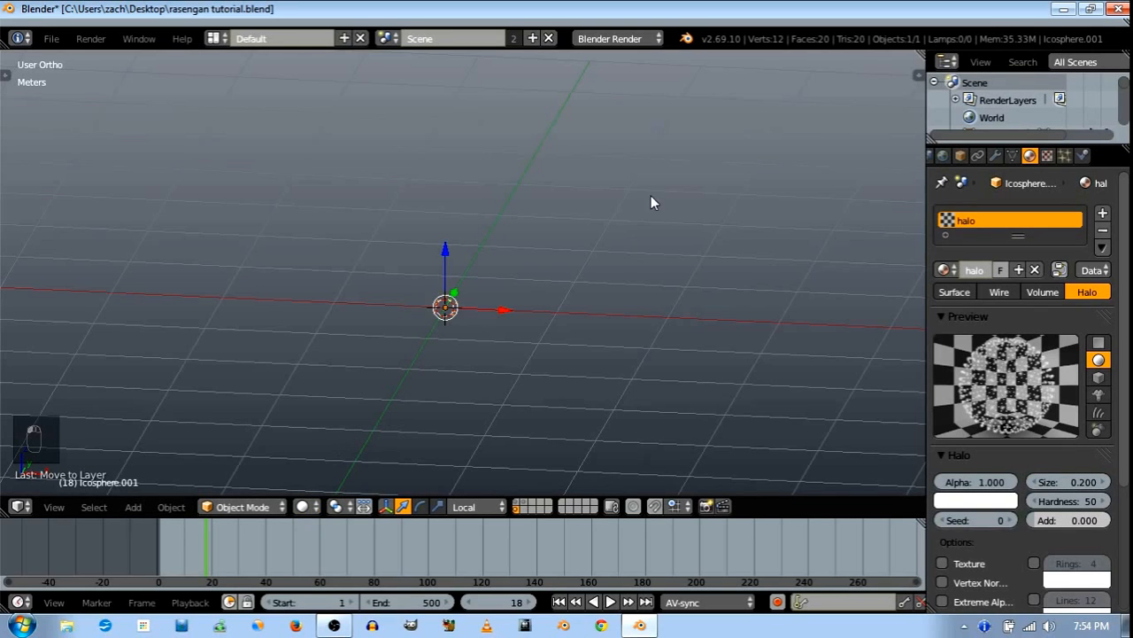
mouse_move(653, 203)
middle_down()
mouse_move(620, 298)
mouse_move(641, 338)
middle_up()
key(s)
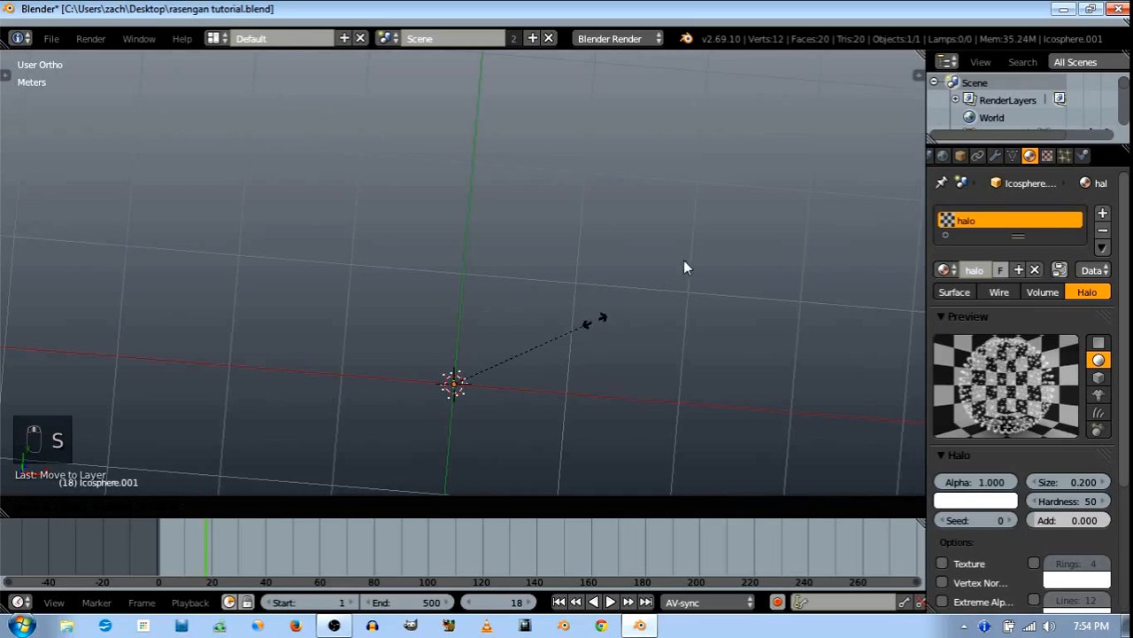
click(825, 192)
In Edit Mode, delete all of the icosphere's vertices except one, and return to Object Mode
key(Tab)
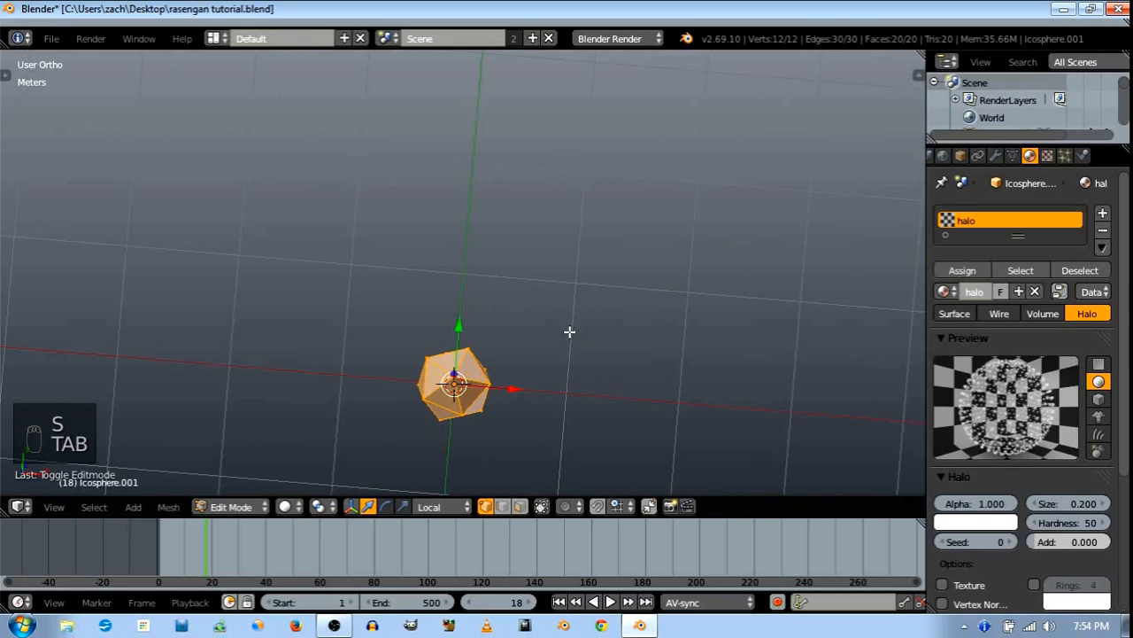
key(a)
key(a)
key(a)
shift+right_click(469, 353)
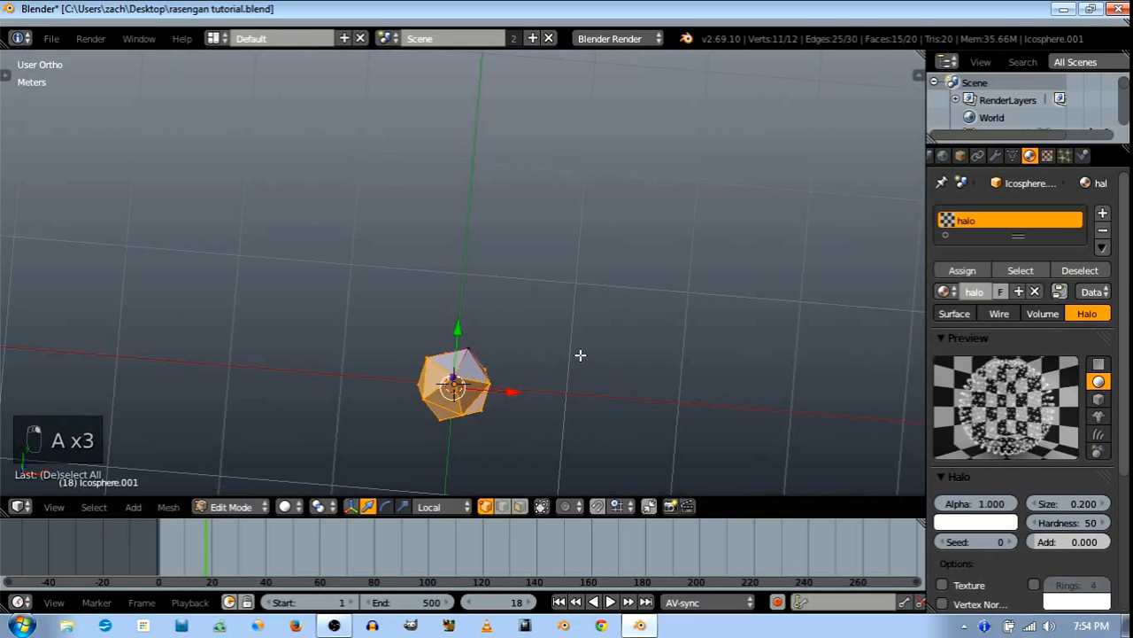
key(x)
click(580, 355)
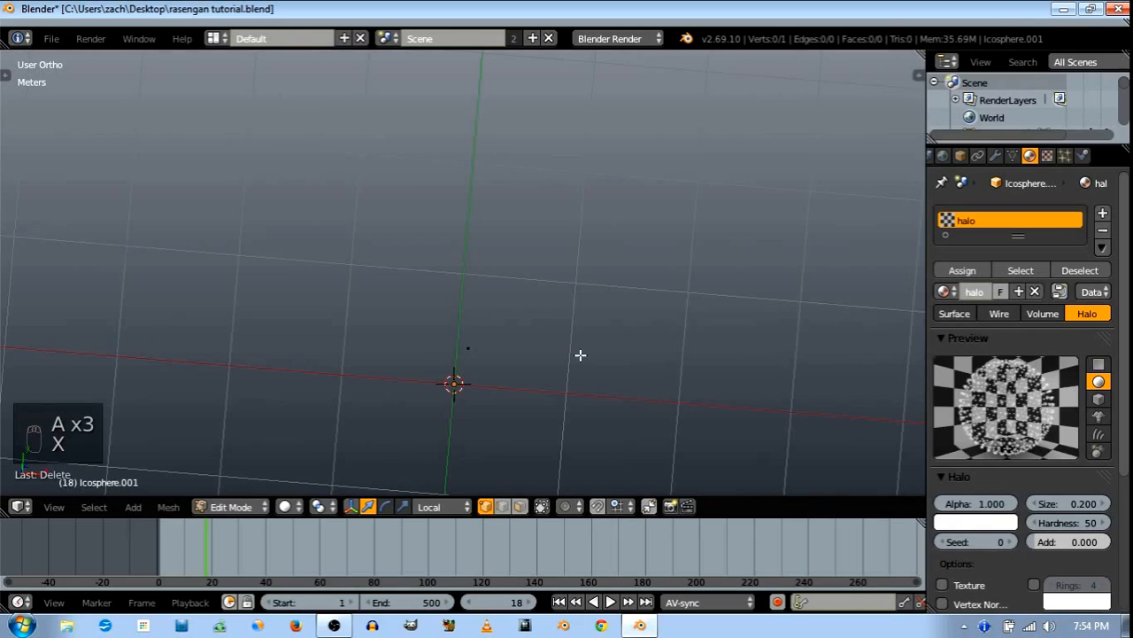
key(Tab)
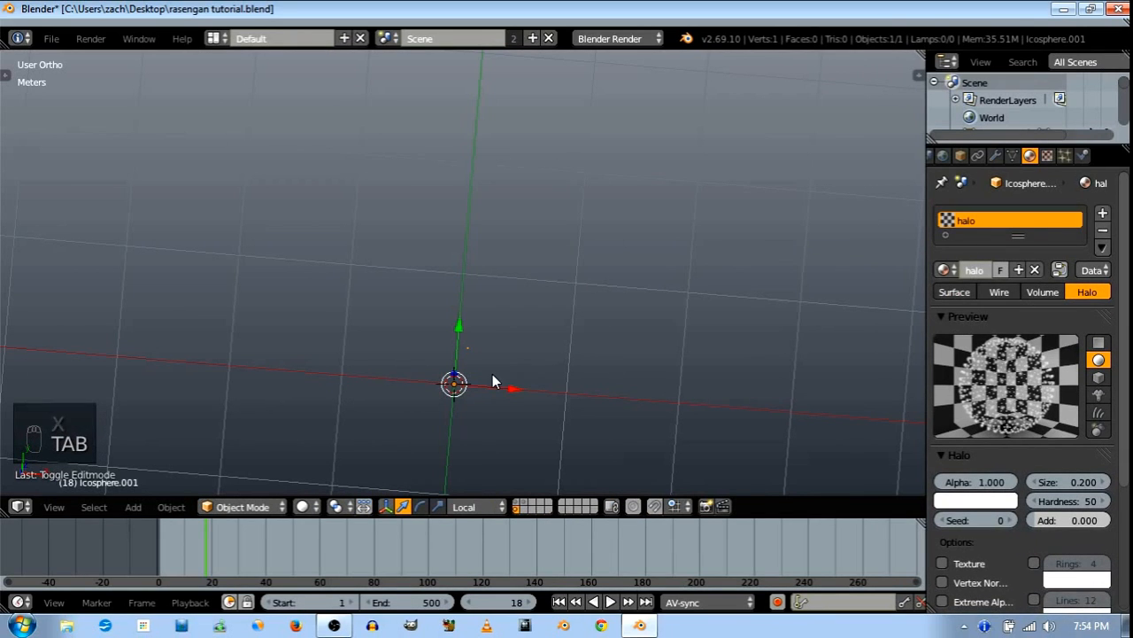
Move the remaining vertex onto the object's origin with Geometry to Origin
key(ctrl+alt+shift+c)
key(Down)
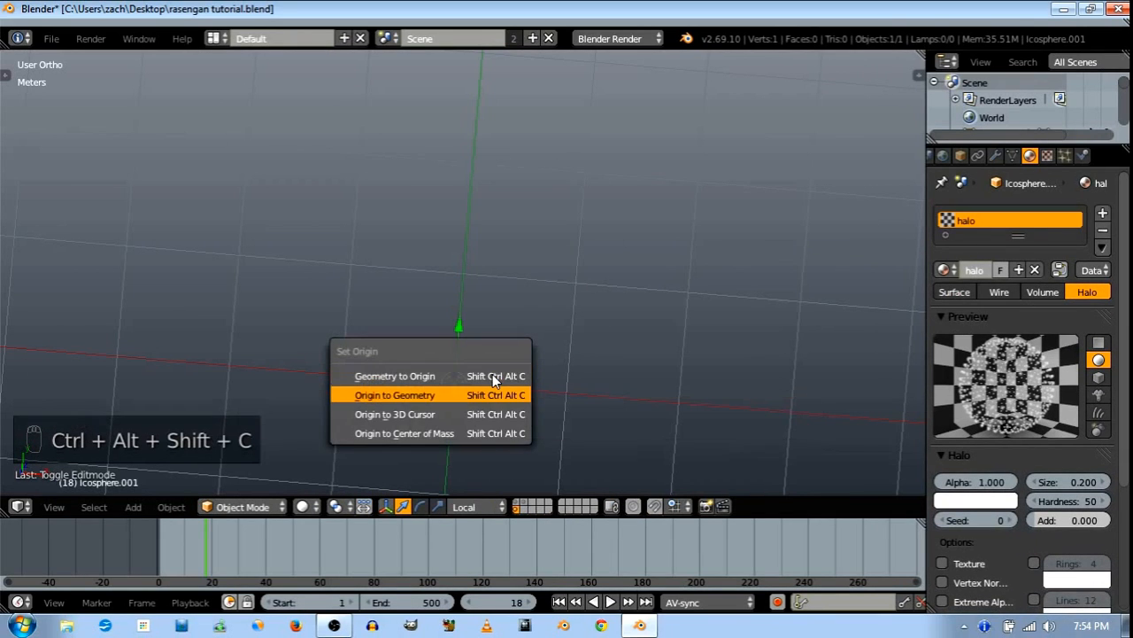
click(492, 374)
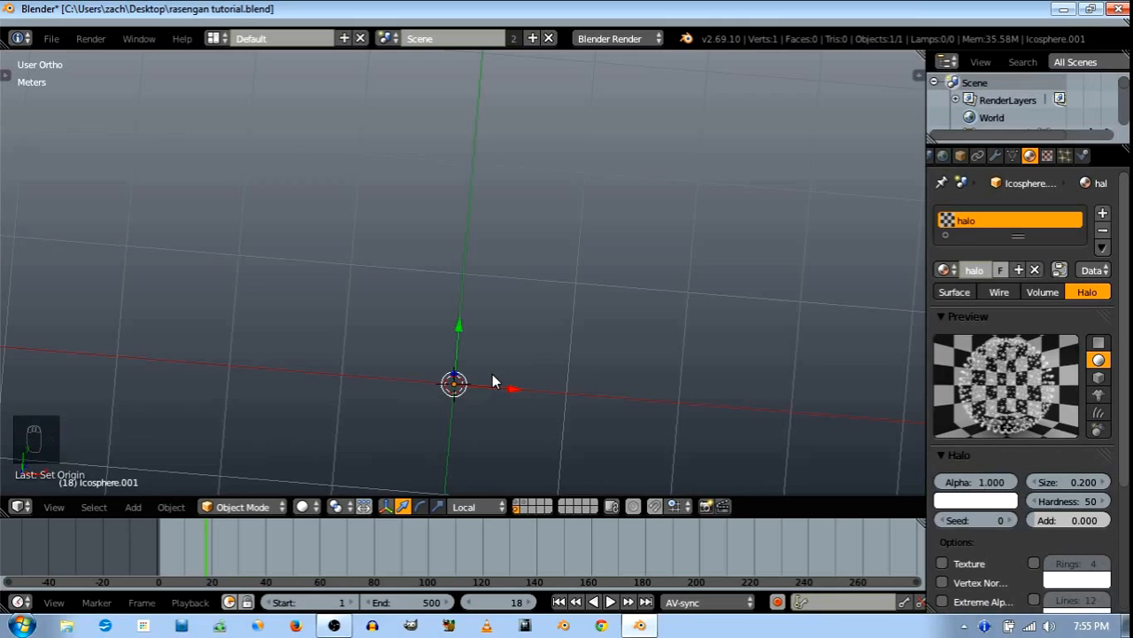
View the single-vertex object from the front, reselect it and preview it in Rendered shading
key(a)
middle_drag(492, 382, 596, 210)
key(KP_1)
scroll(597, 210, up, 4)
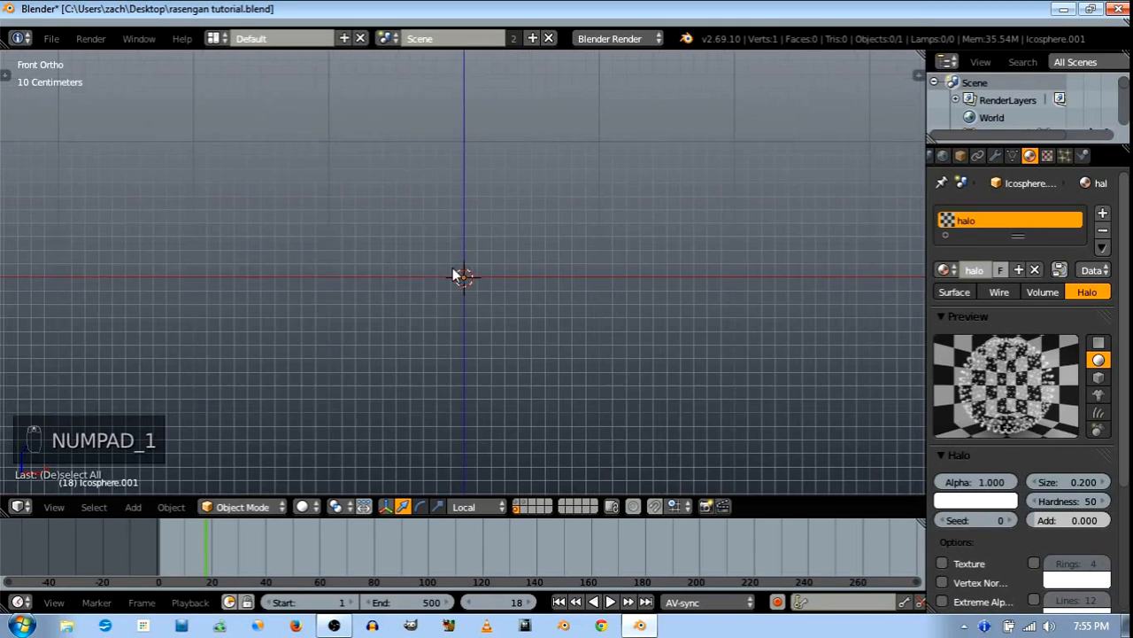
right_click(460, 277)
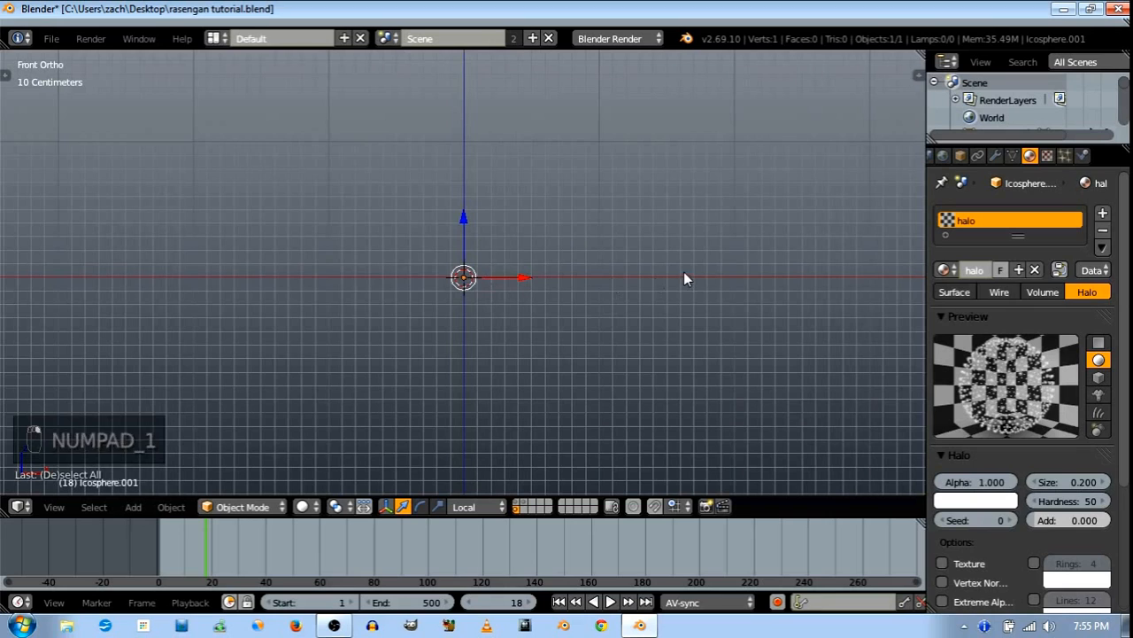
key(Tab)
key(Tab)
click(302, 506)
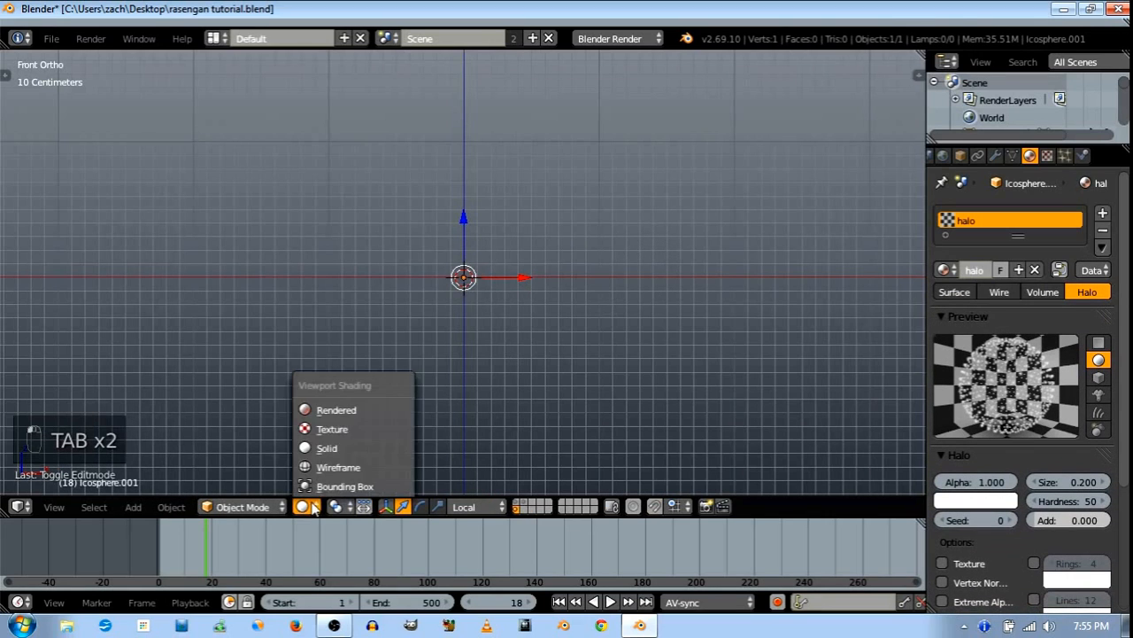
click(342, 411)
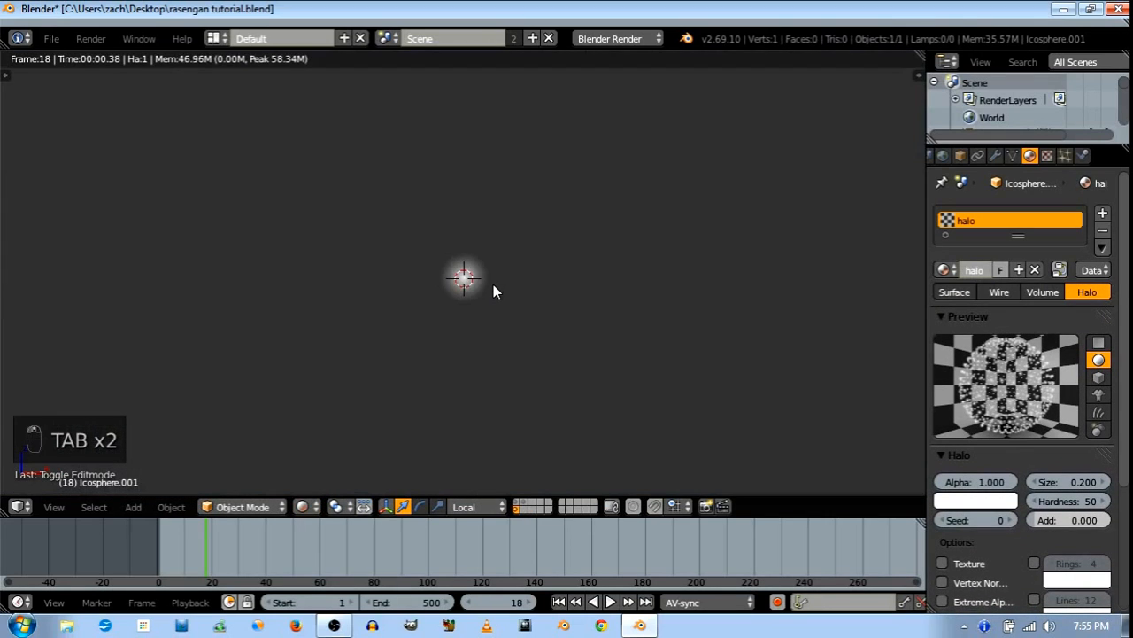
Enable Flare on the halo material, try a higher subflare count and set it back to 1
scroll(1063, 432, down, 3)
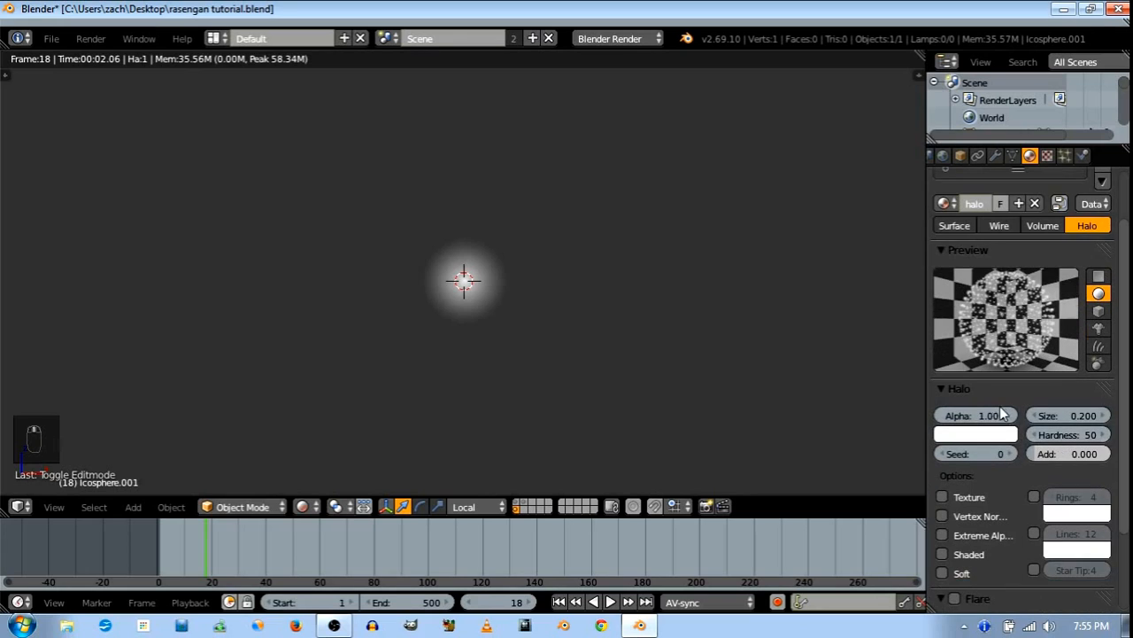
click(958, 391)
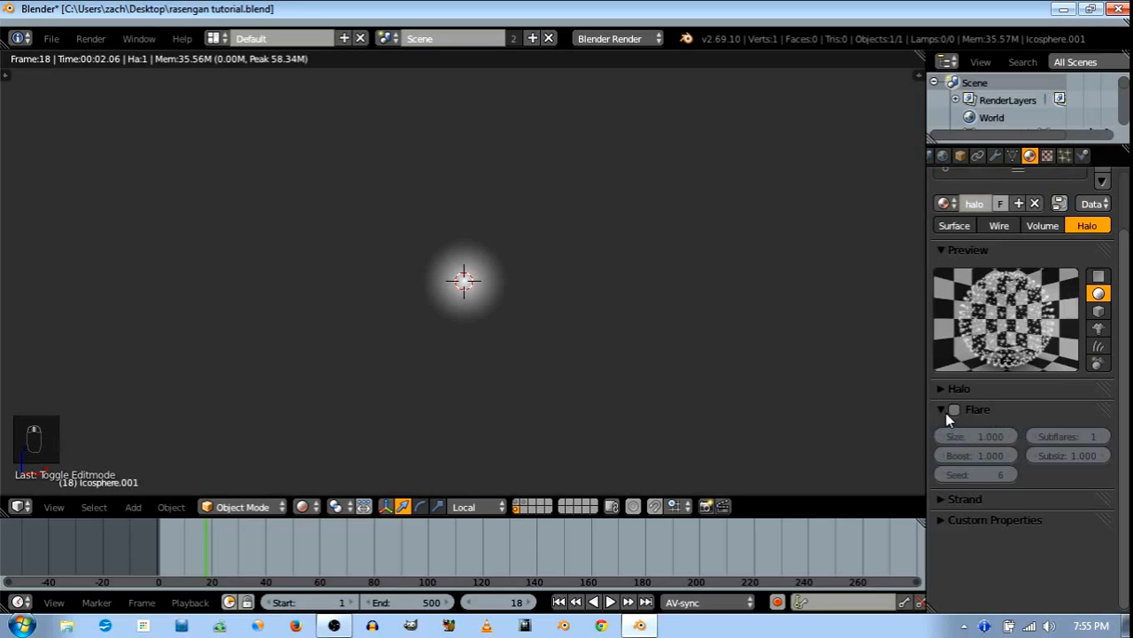
click(954, 409)
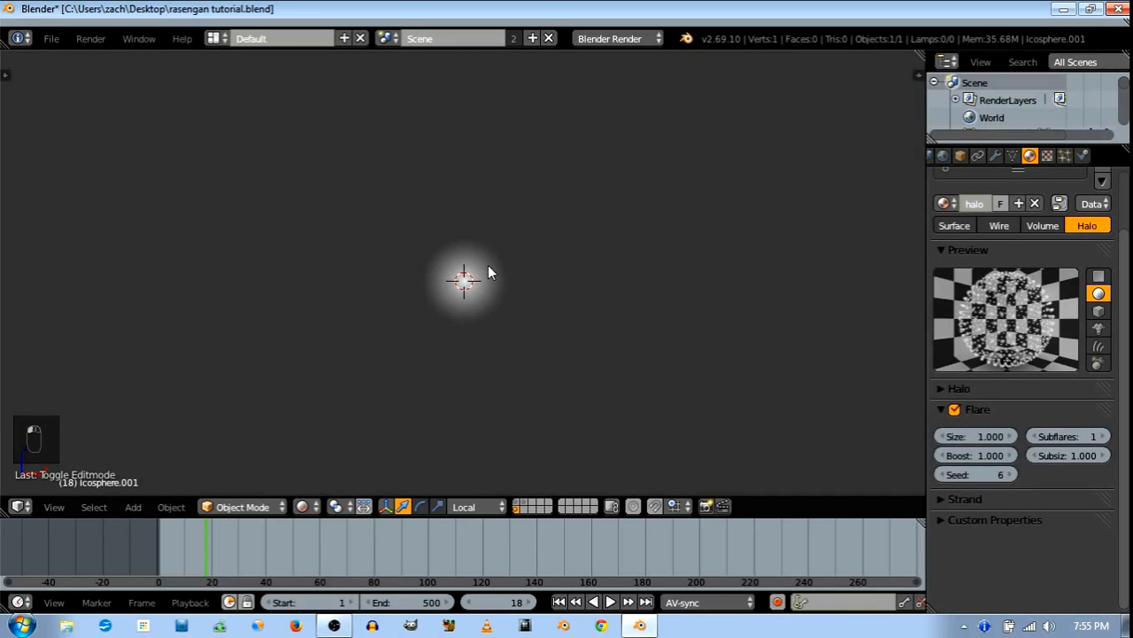
click(1105, 436)
click(1037, 438)
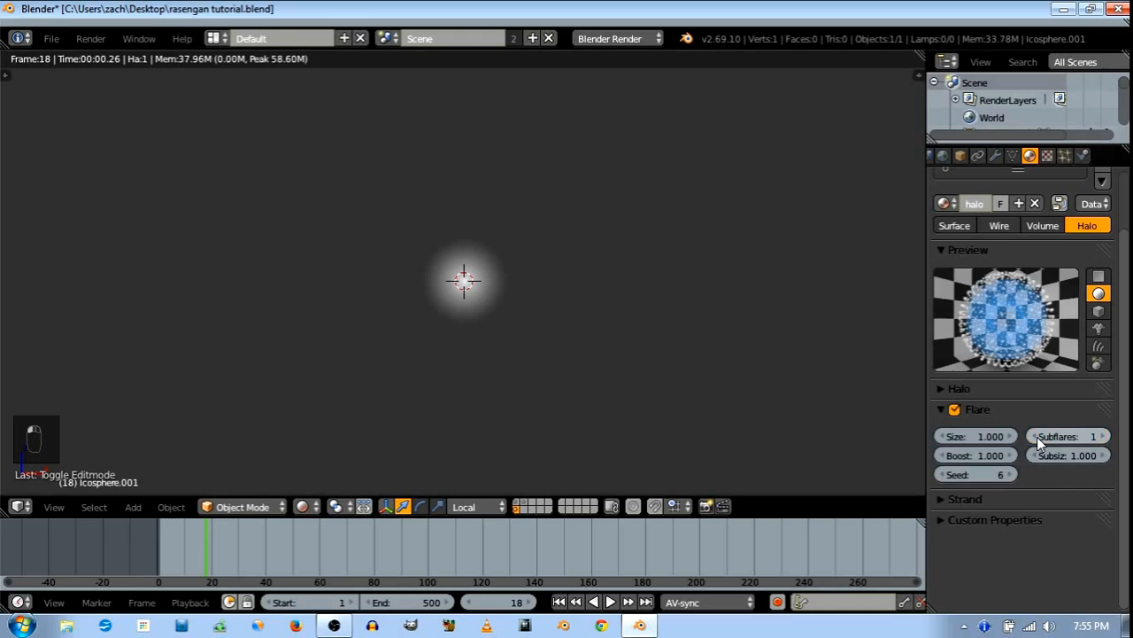
Set the halo flare to 2 subflares, subflare size 1.782, seed 7 and flare size 3.747
click(1106, 436)
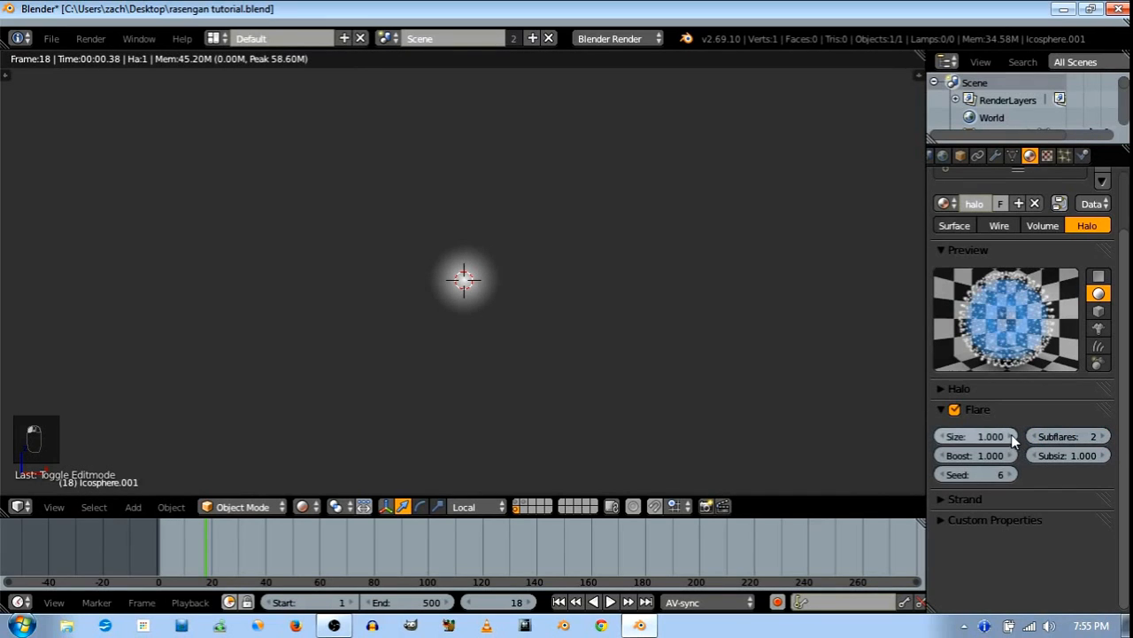
click(1001, 435)
drag(1001, 435, 1020, 435)
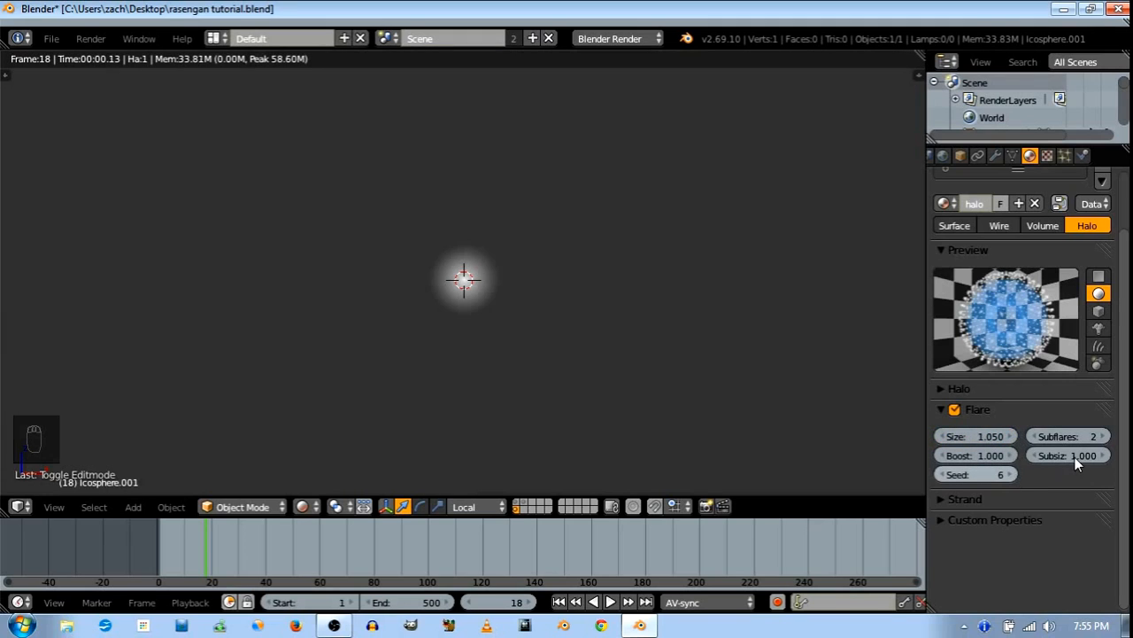
click(1014, 476)
drag(1065, 453, 1096, 457)
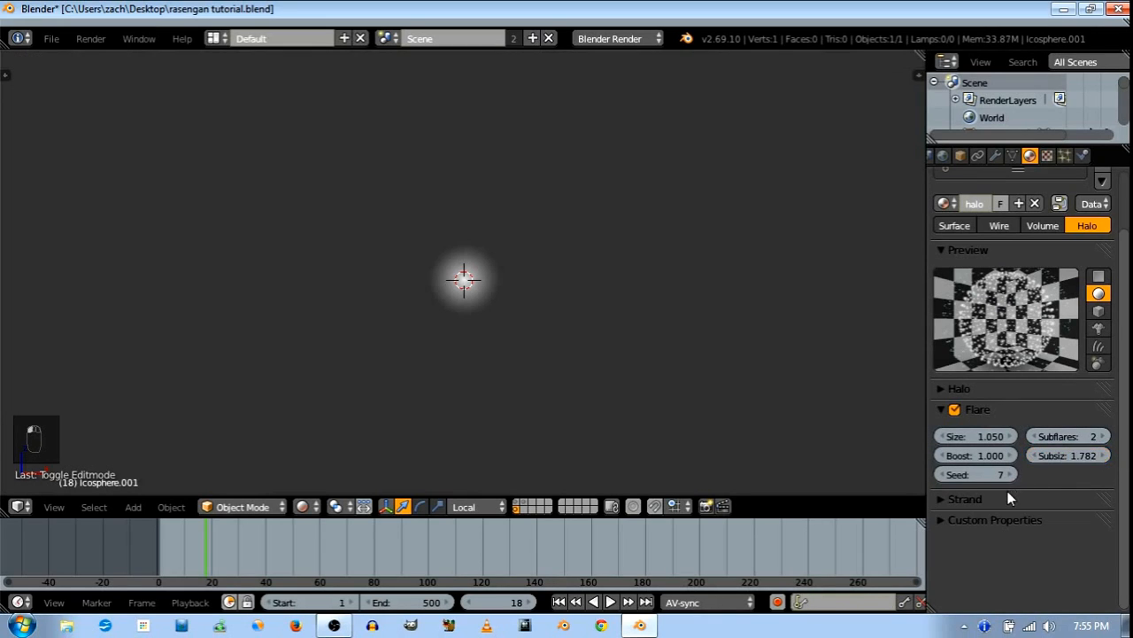
click(974, 390)
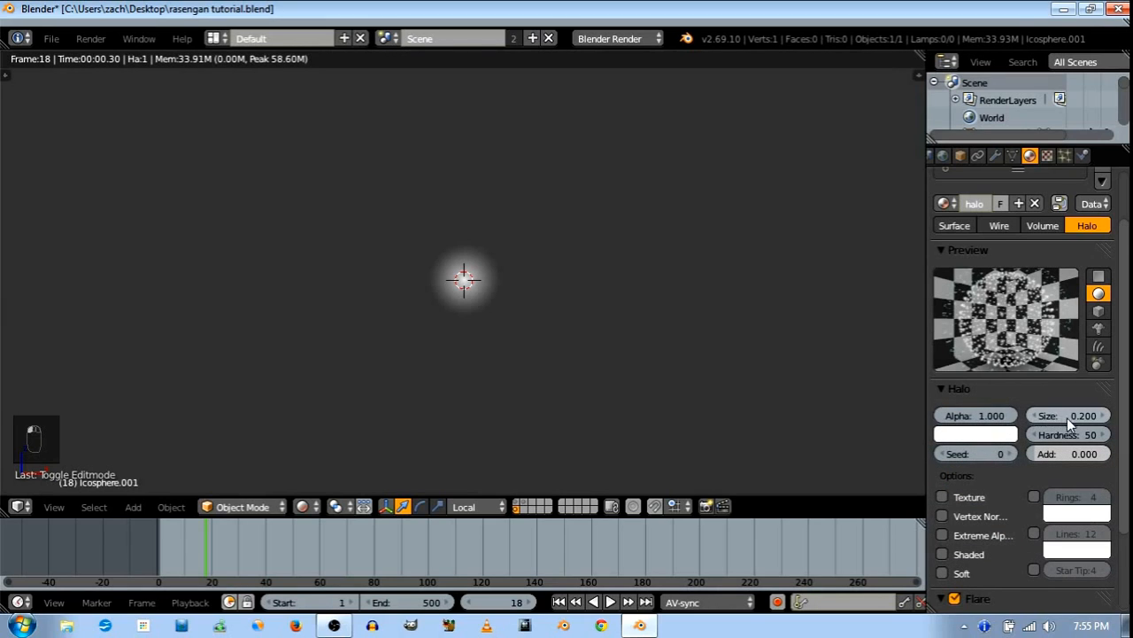
click(951, 390)
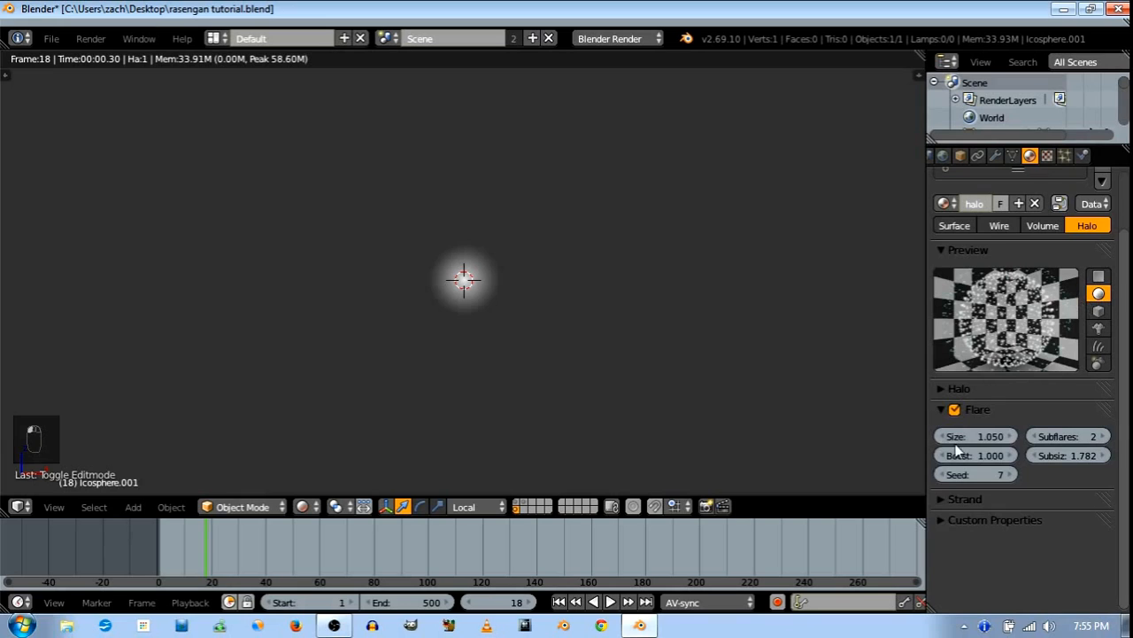
drag(974, 436, 1044, 410)
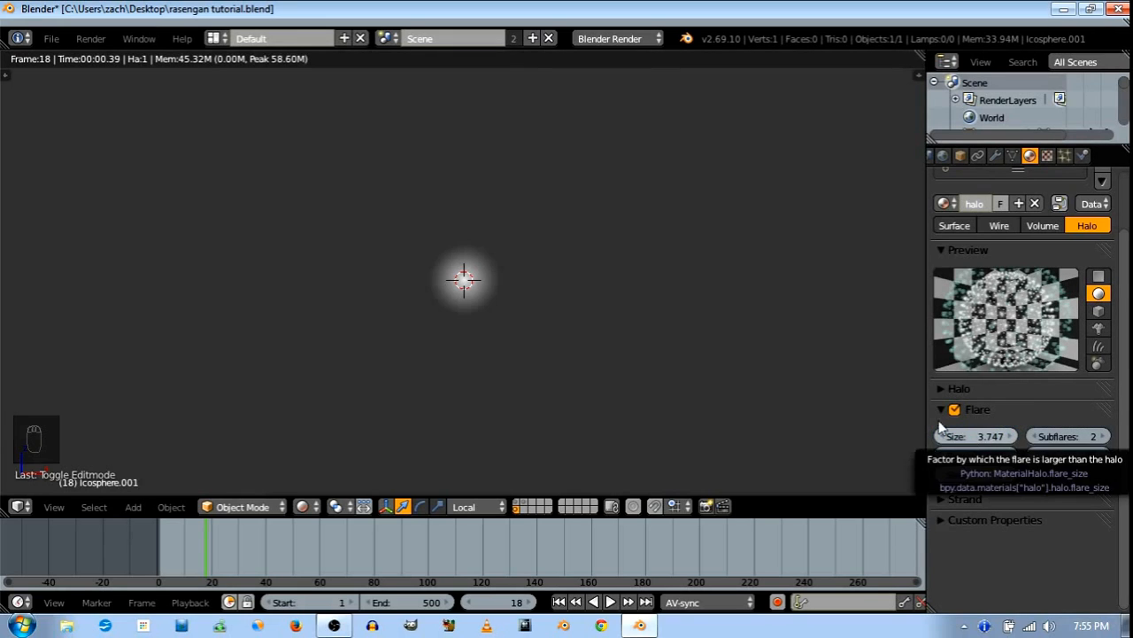
Try to render the scene, and save the file
click(91, 39)
click(138, 71)
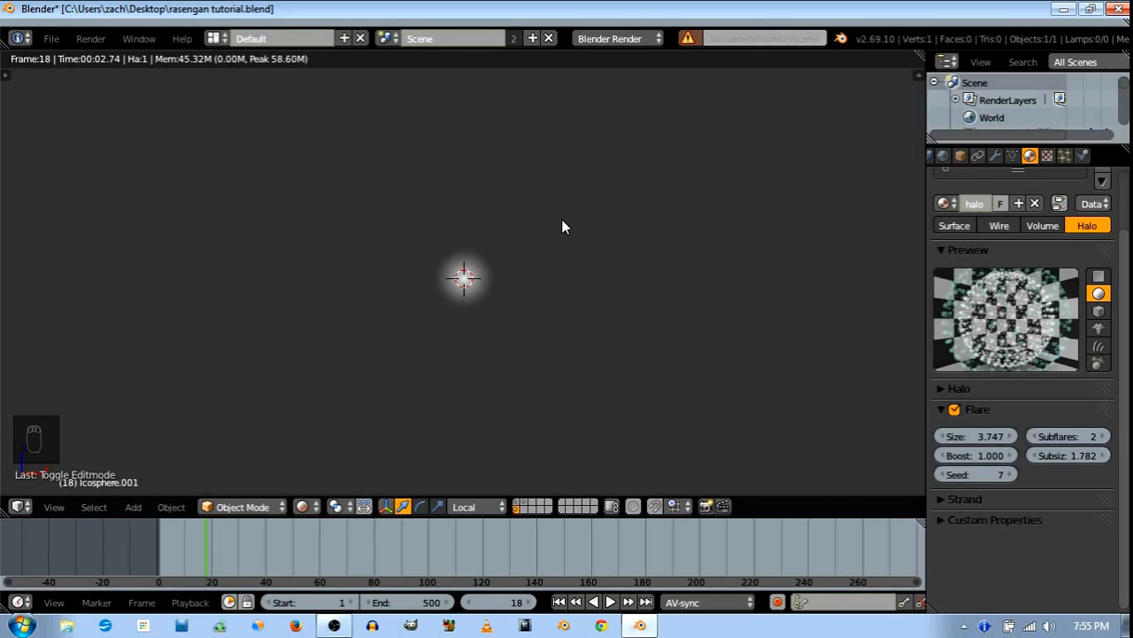
key(ctrl+s)
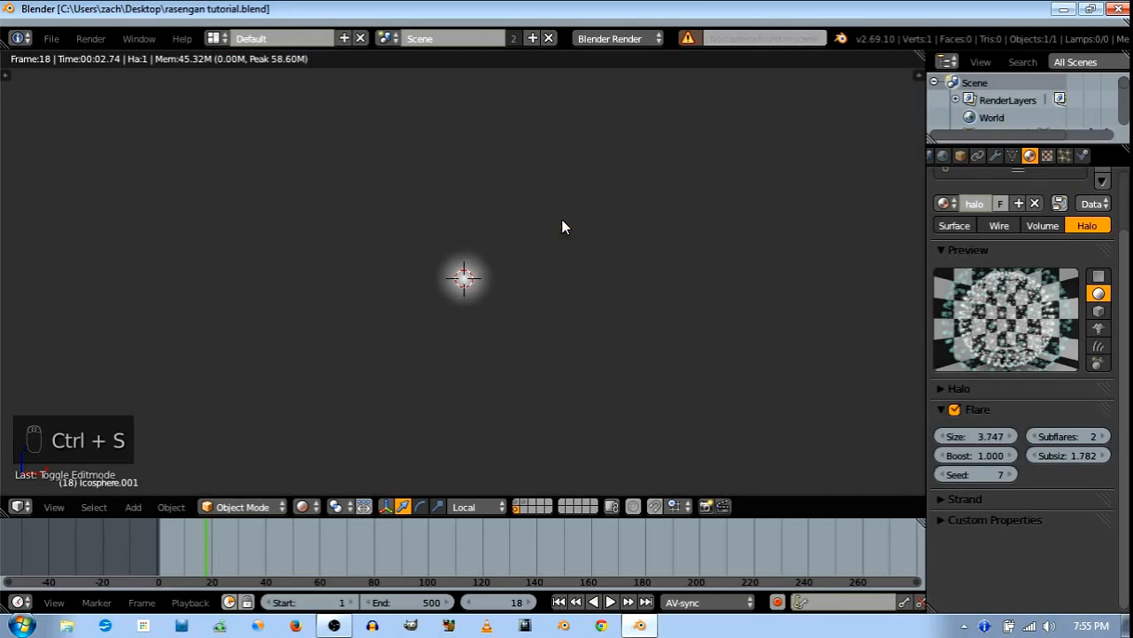
In Solid shading, add a camera and align it to the current view
click(310, 463)
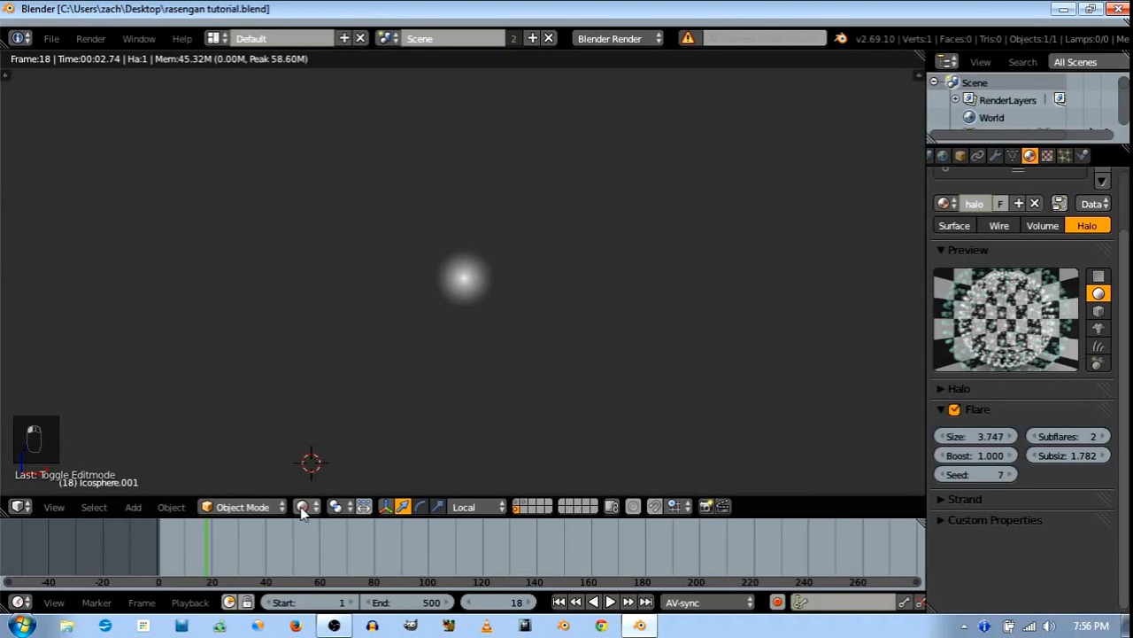
click(302, 507)
click(325, 450)
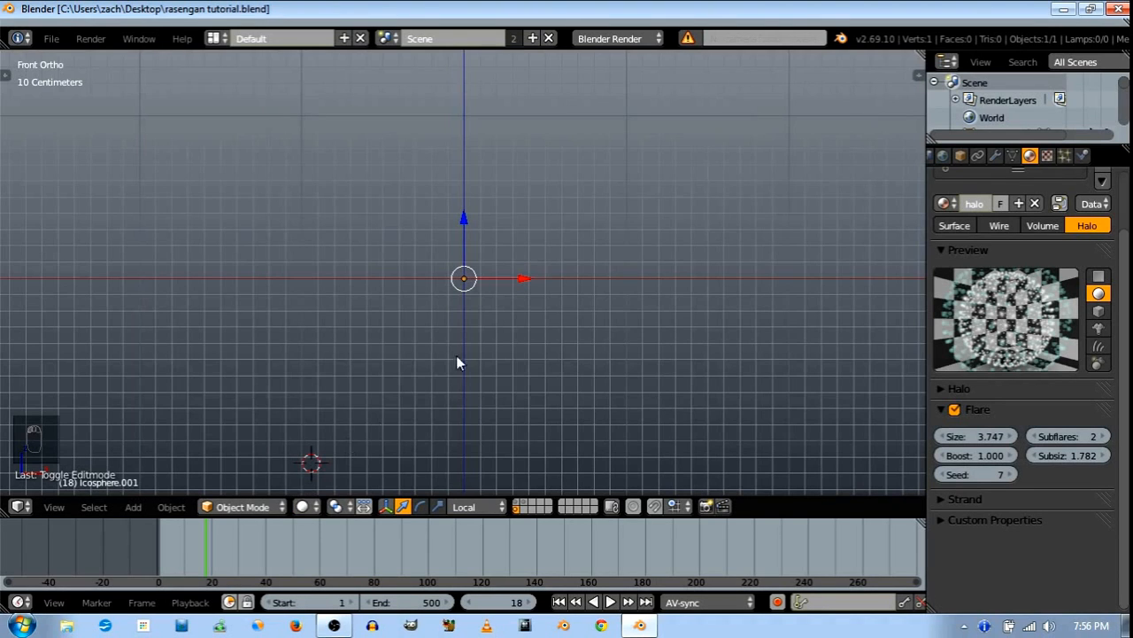
key(shift+a)
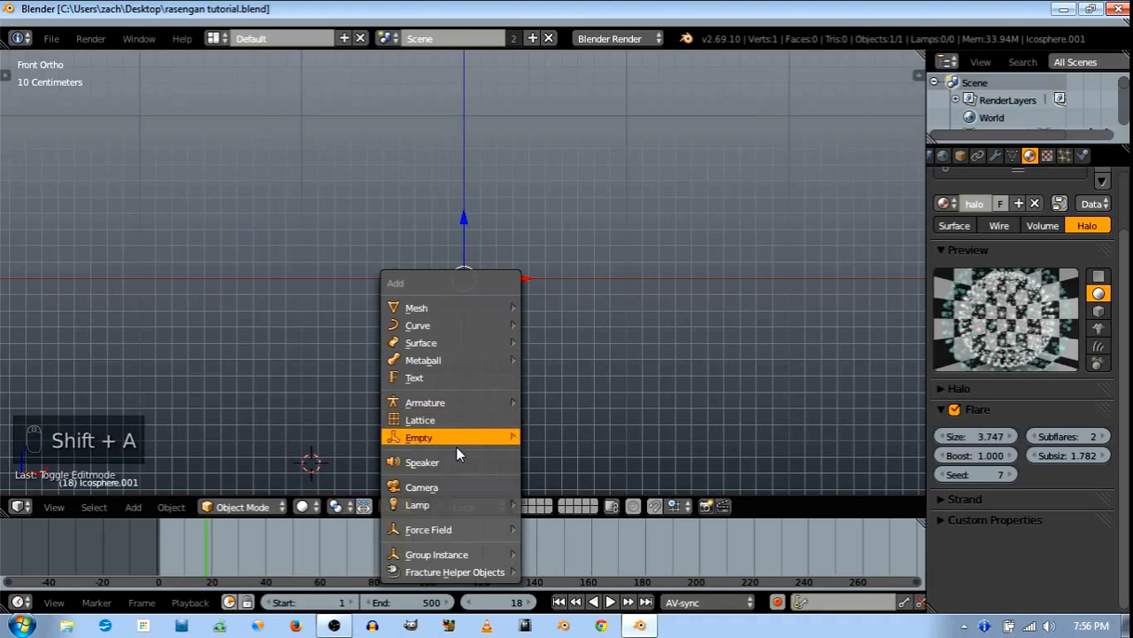
click(459, 487)
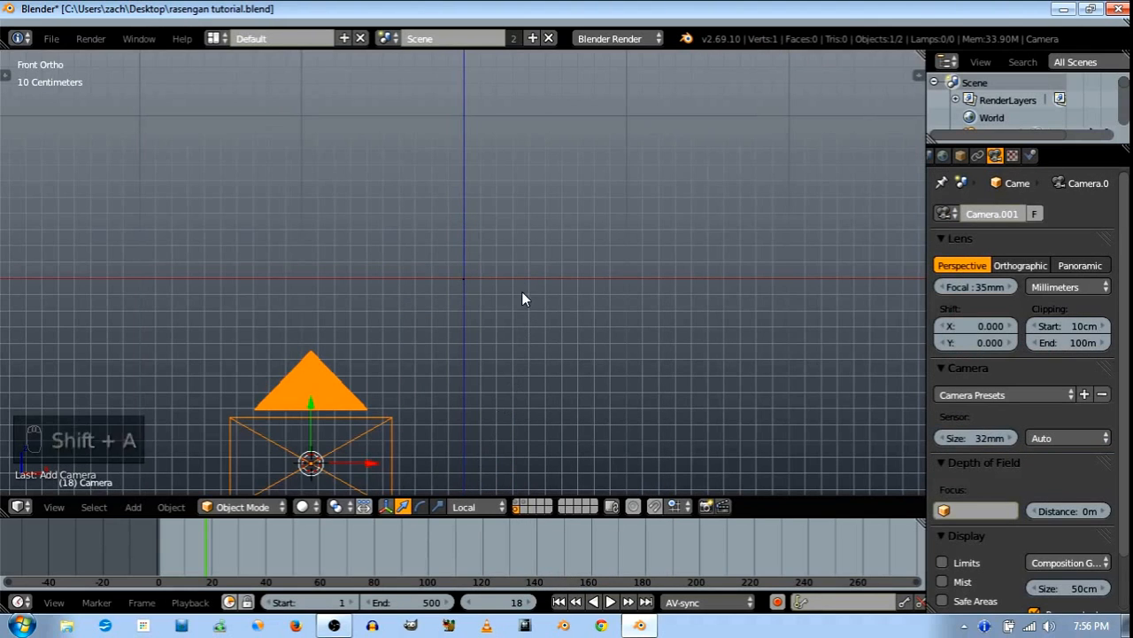
key(ctrl+alt+KP_0)
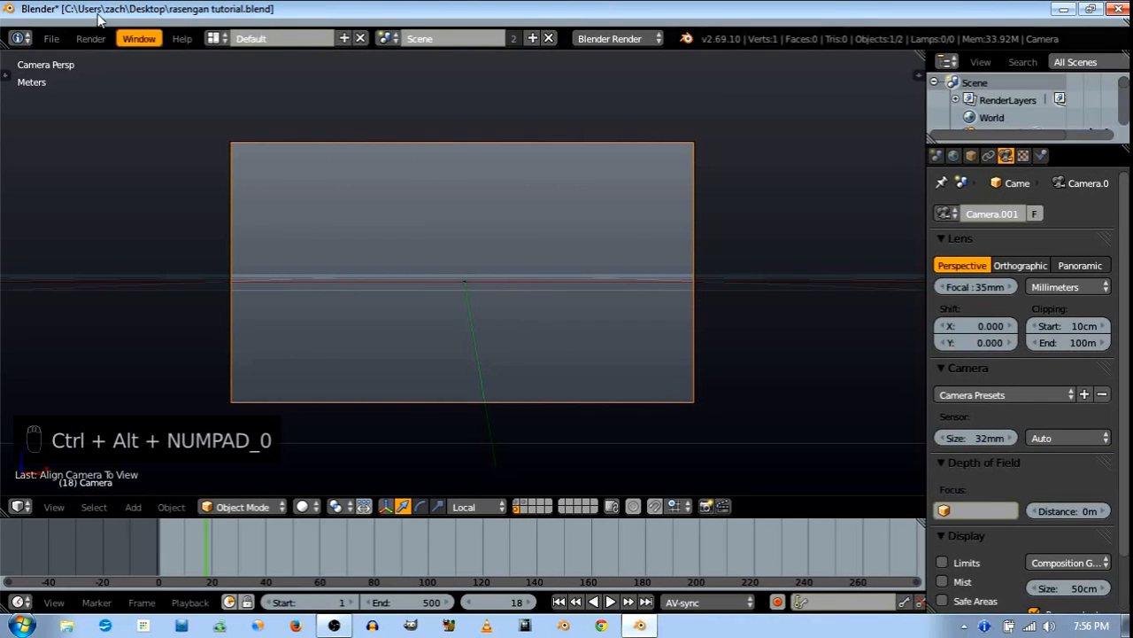
Render a test image through the camera, and delete the camera after closing the render
click(90, 38)
click(107, 57)
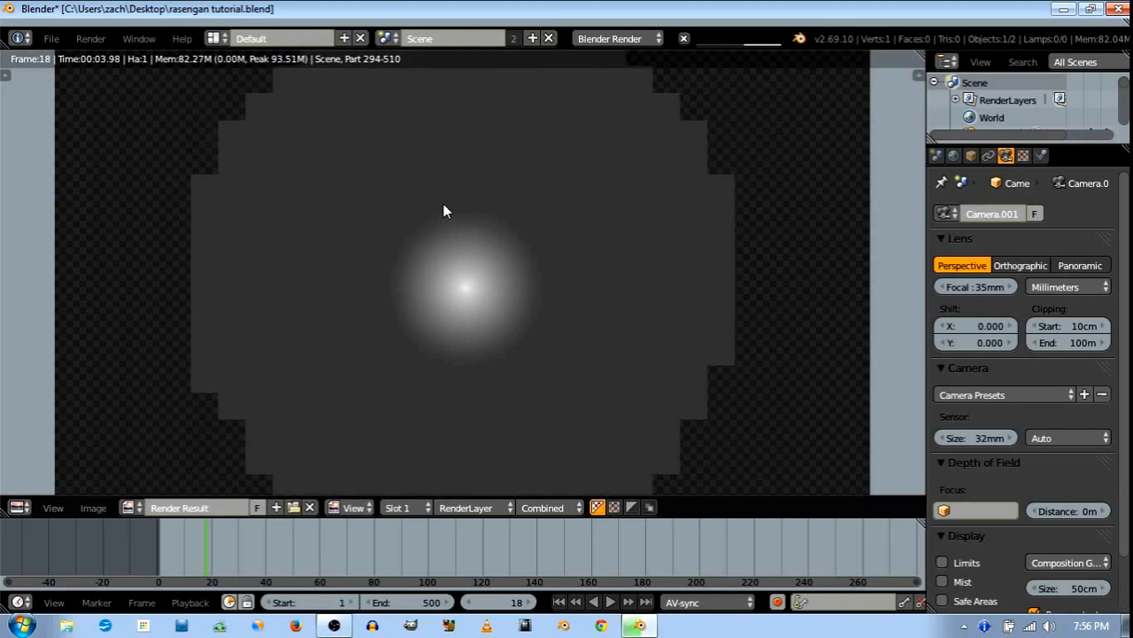
key(Escape)
key(x)
click(630, 284)
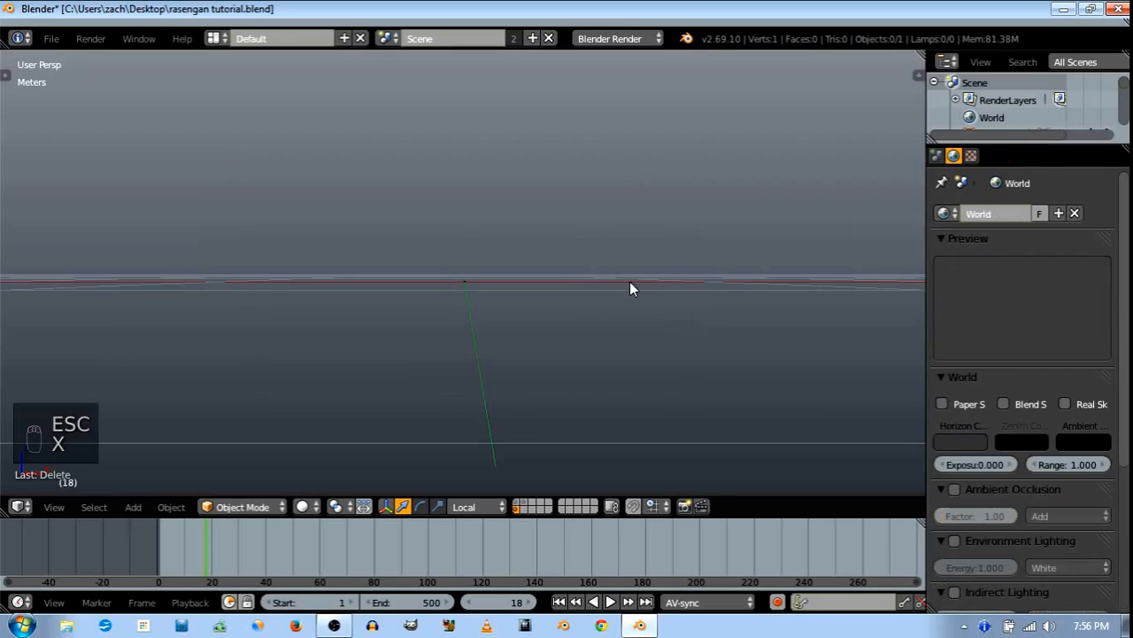
Select the single-vertex object and set its halo color to pure white (RGB 1.000) and its halo size to 0.300
right_click(467, 282)
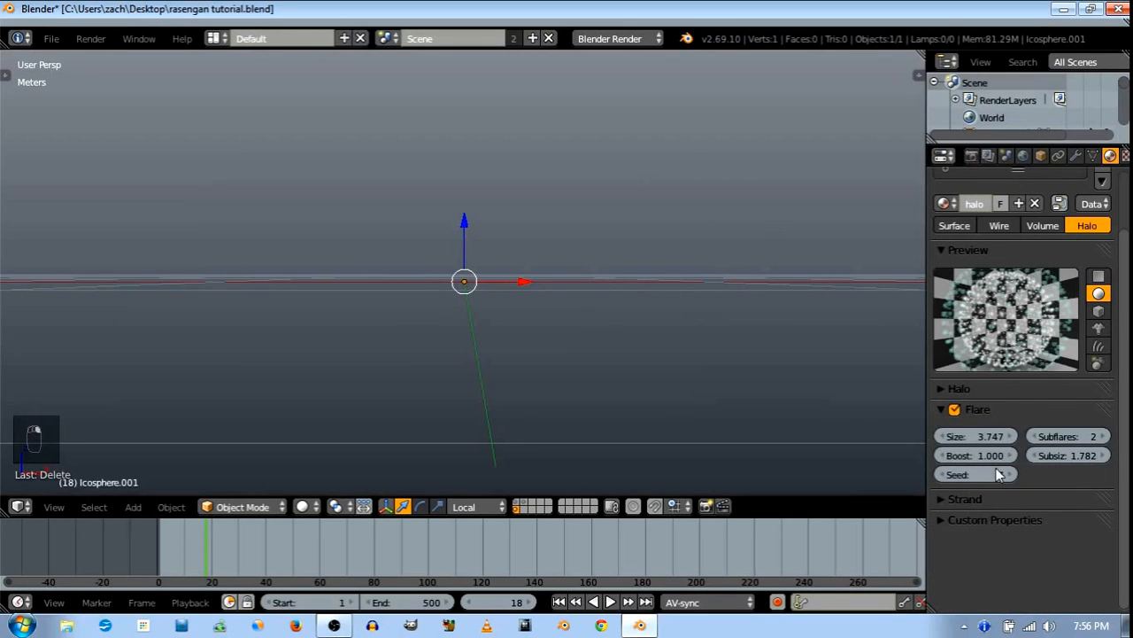
click(961, 389)
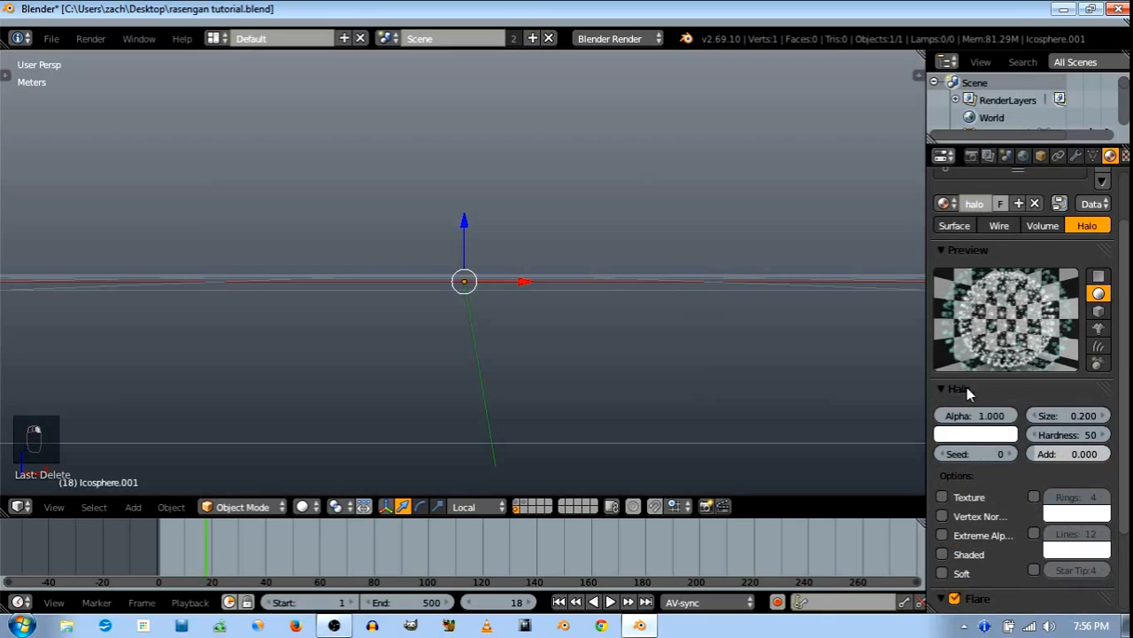
click(996, 434)
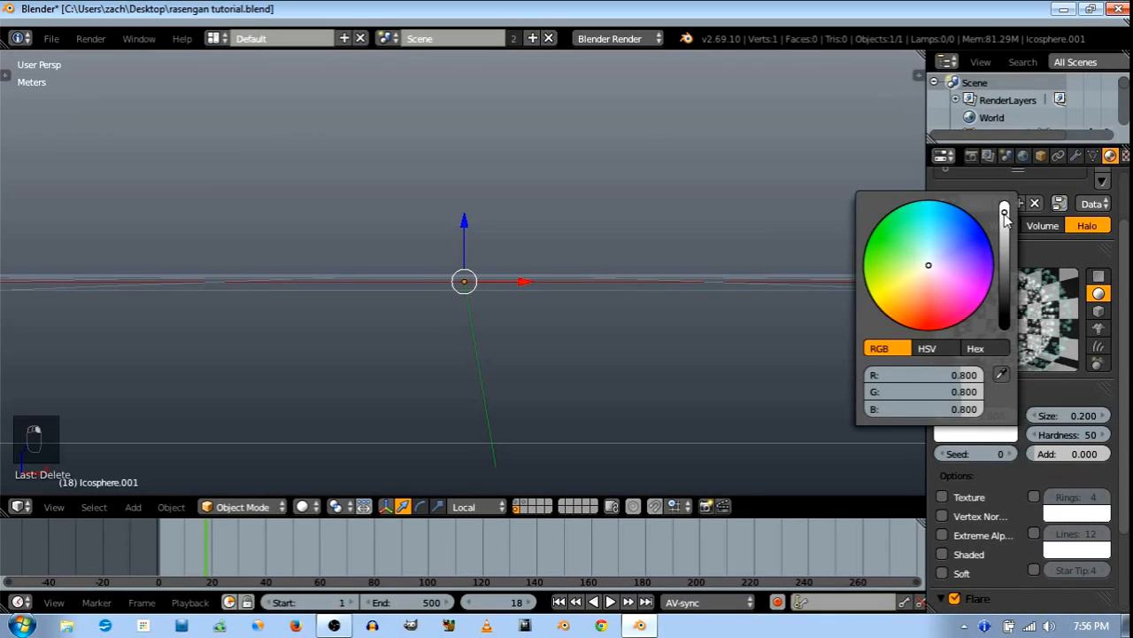
drag(1005, 213, 1009, 176)
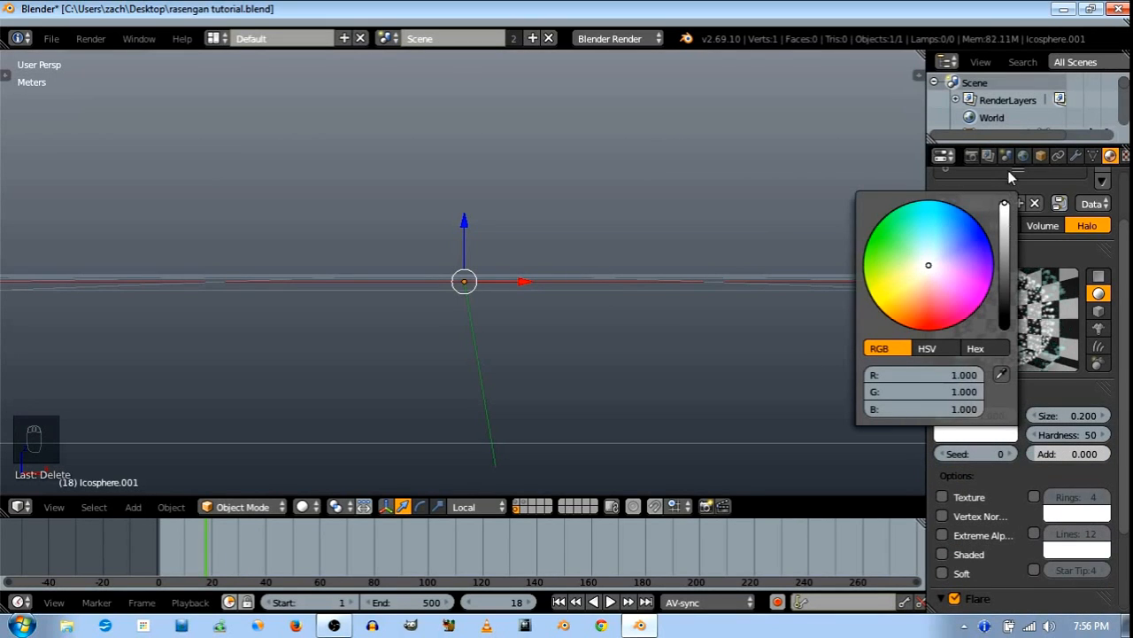
click(1106, 415)
click(1107, 415)
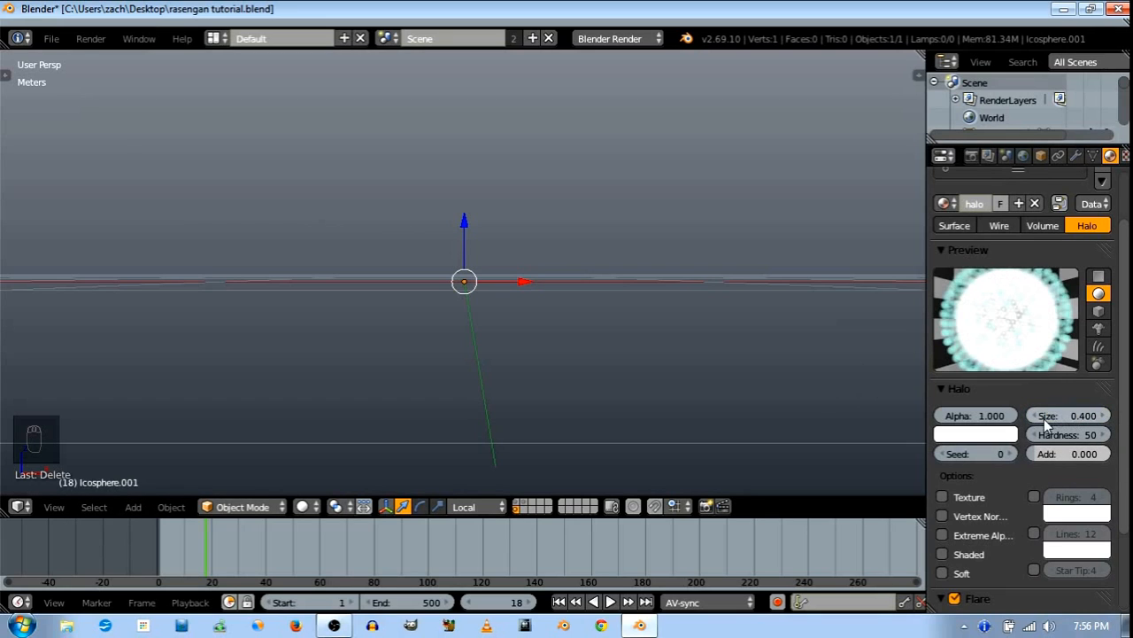
click(1033, 415)
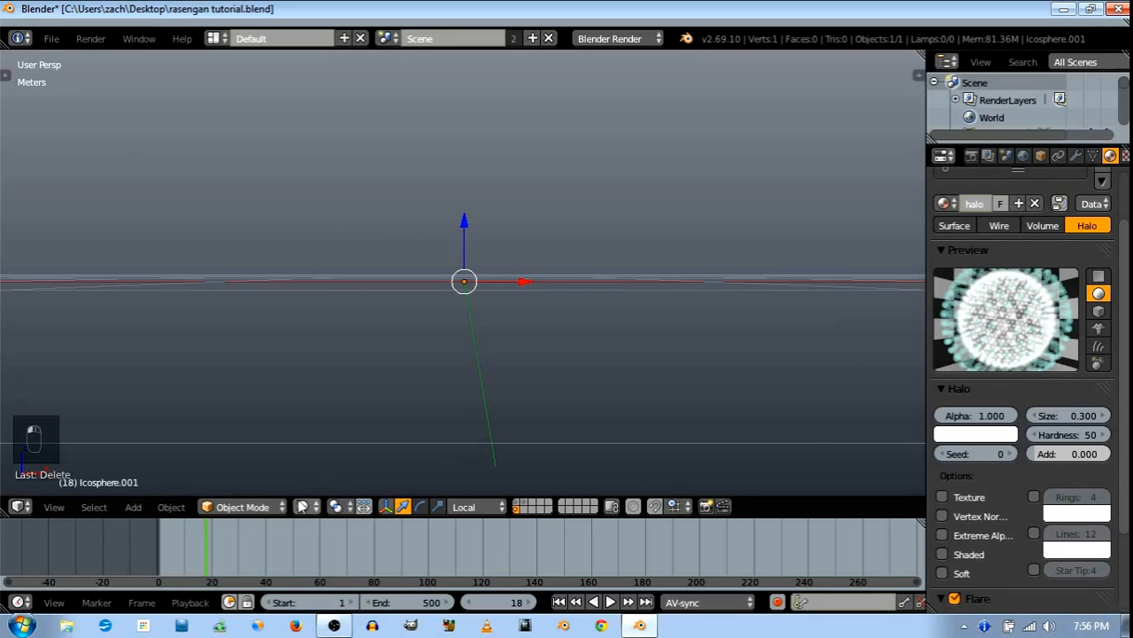
Preview the halo in Rendered shading and enable Rings and Lines on it, with 7 lines
click(301, 507)
click(327, 411)
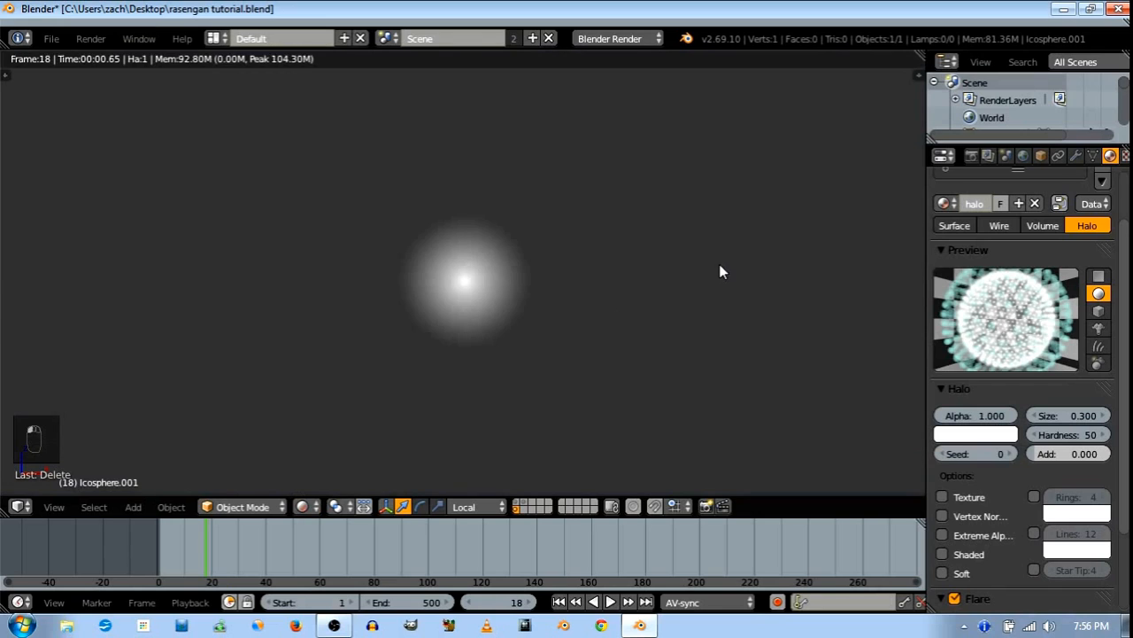
click(1033, 497)
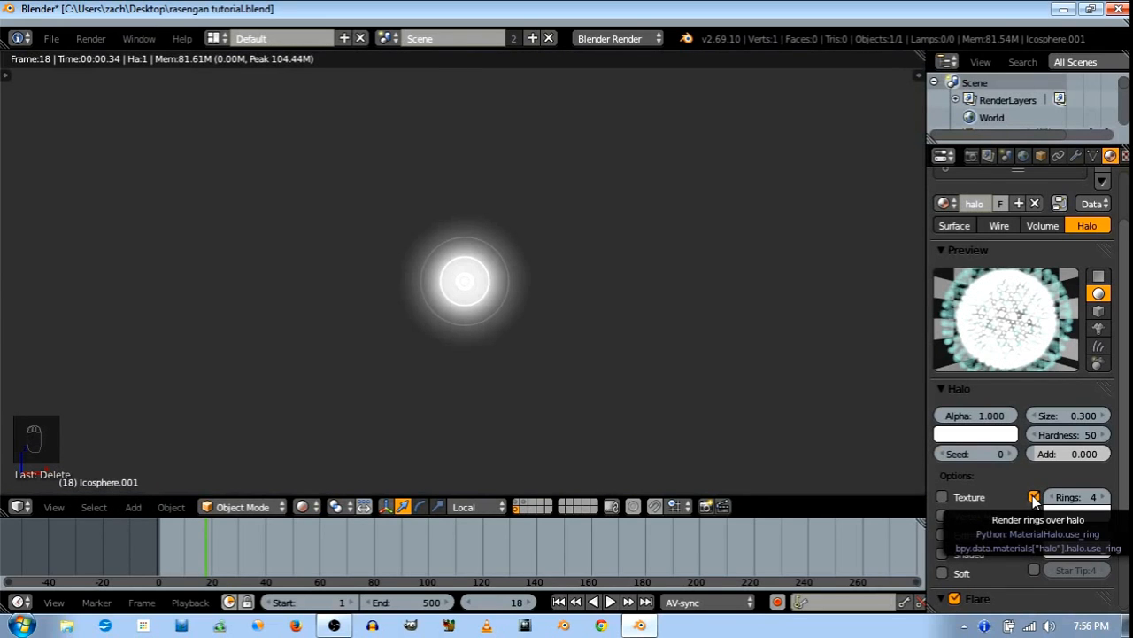
click(1035, 534)
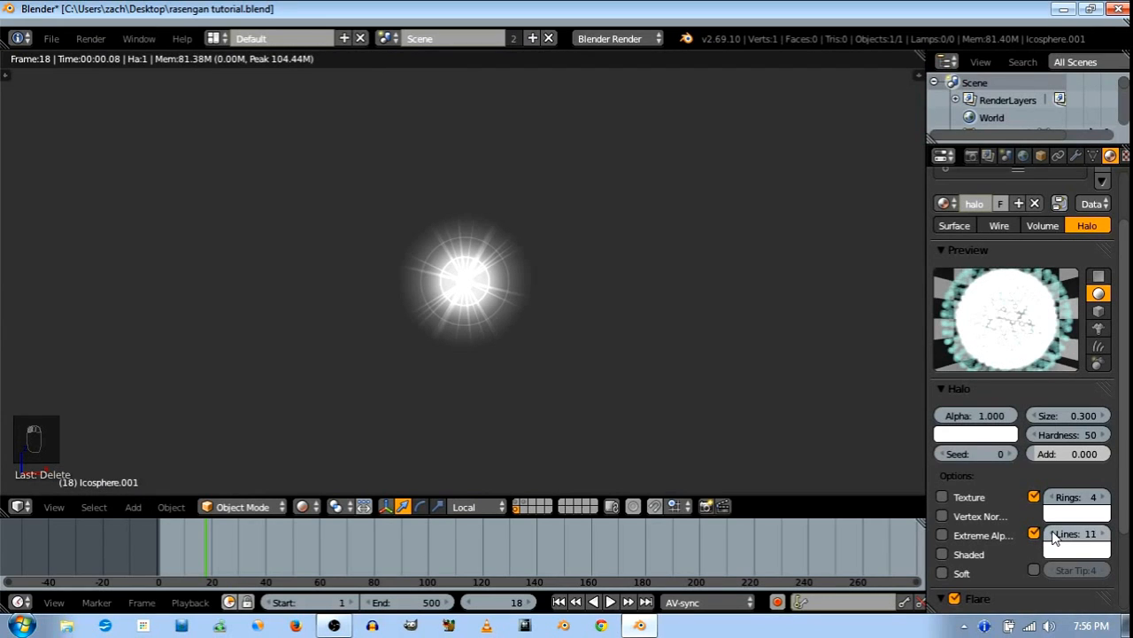
click(1053, 534)
click(1053, 534)
click(1054, 534)
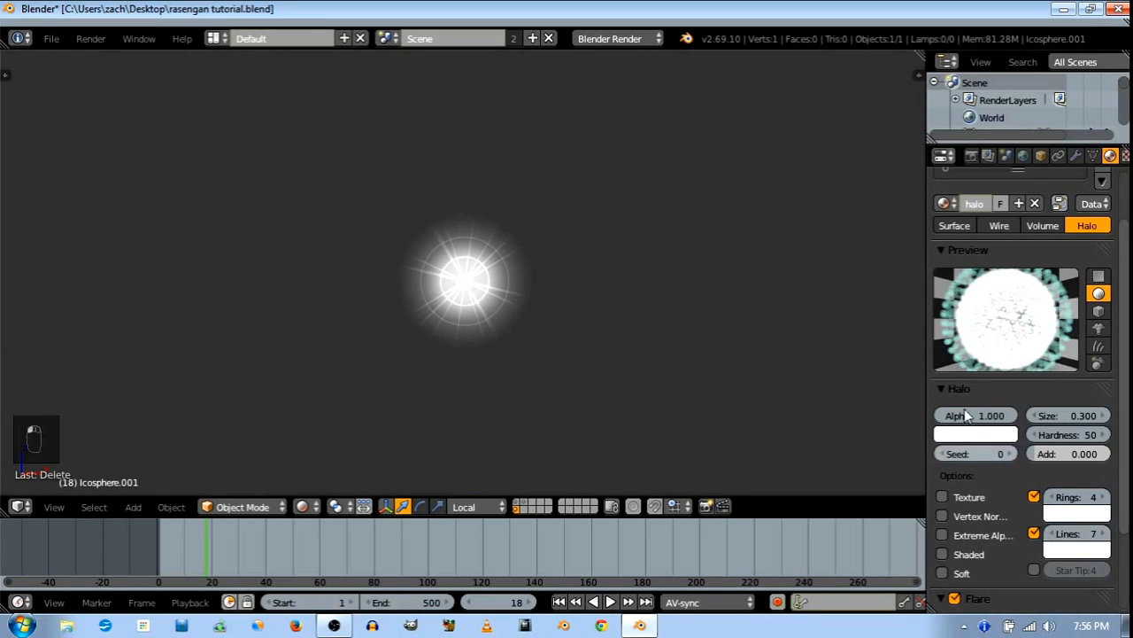
click(1054, 533)
Set the halo's ring count to 3 and the flare's subflares to 1
scroll(1031, 493, down, 1)
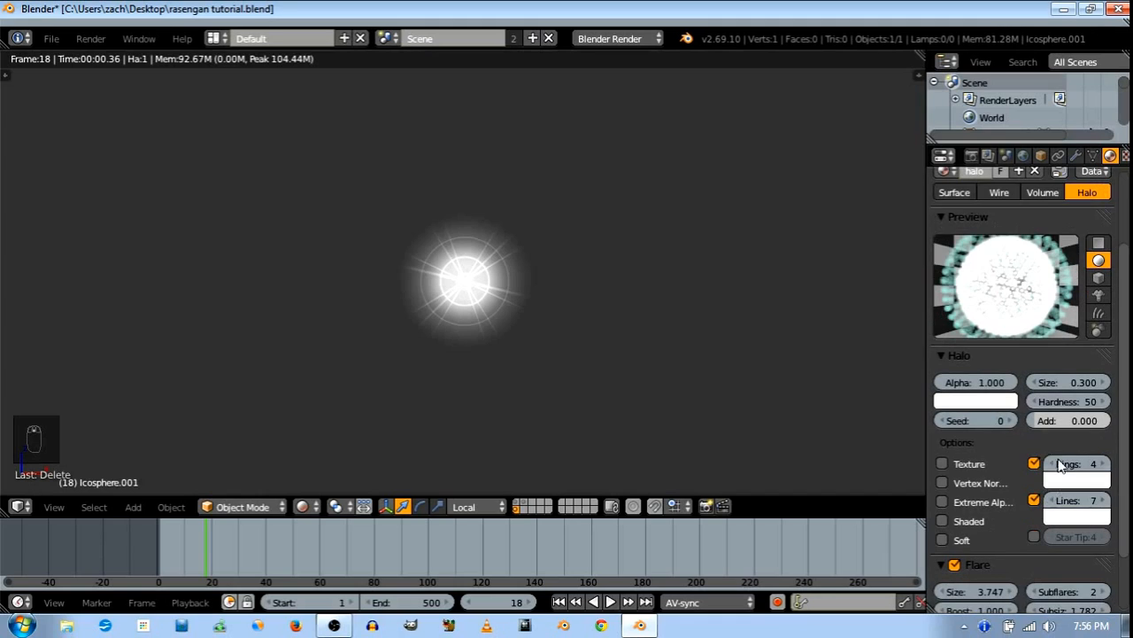
click(1054, 464)
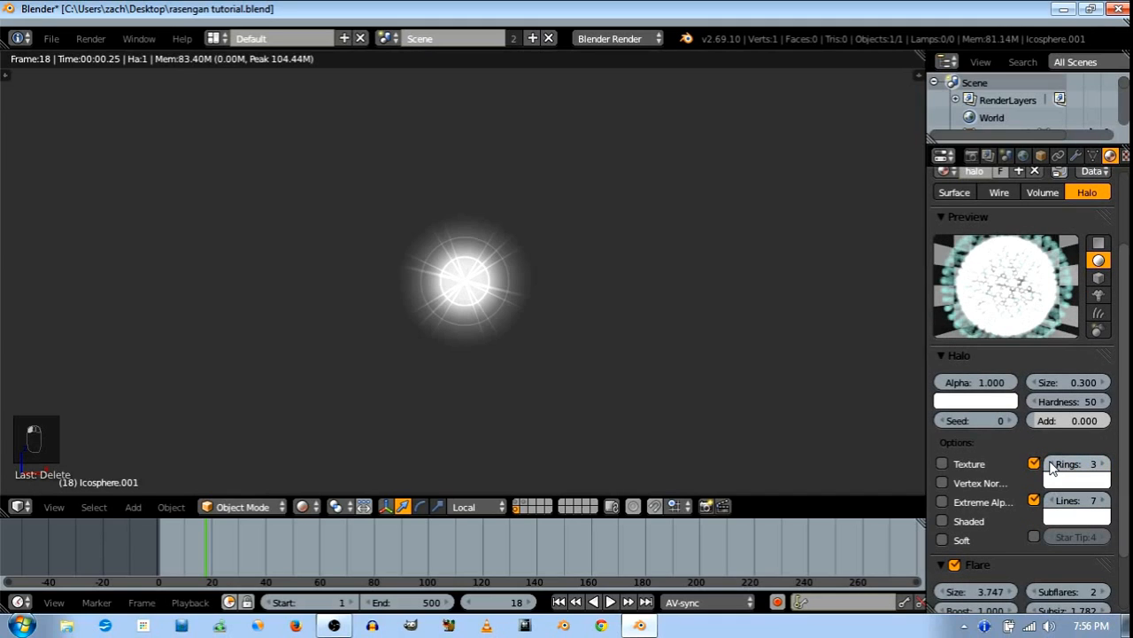
click(1053, 464)
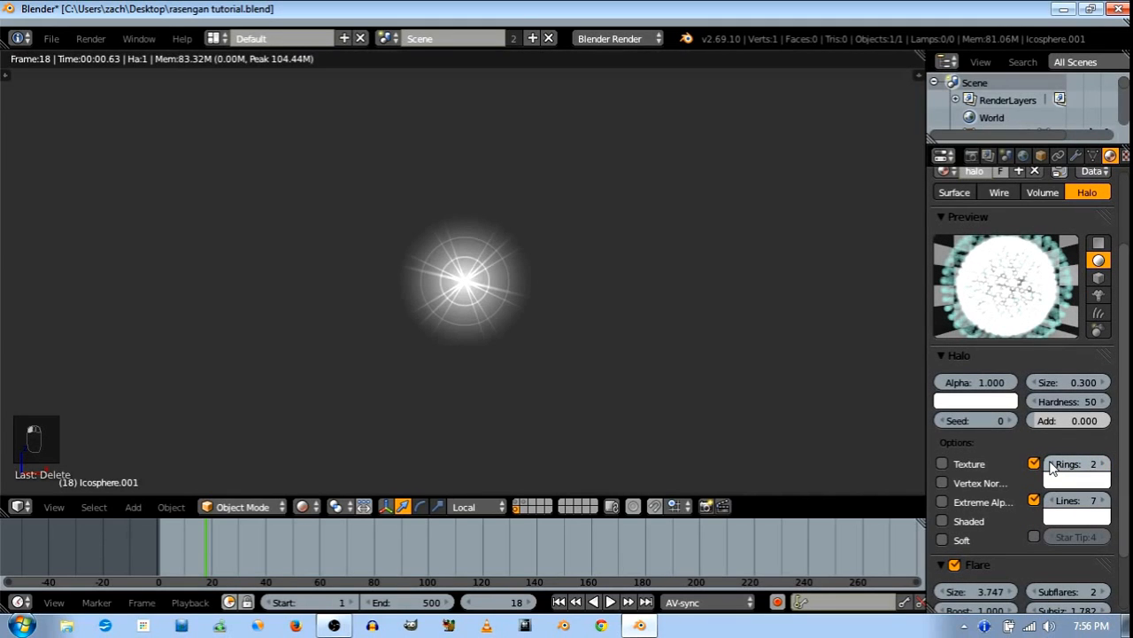
click(1104, 465)
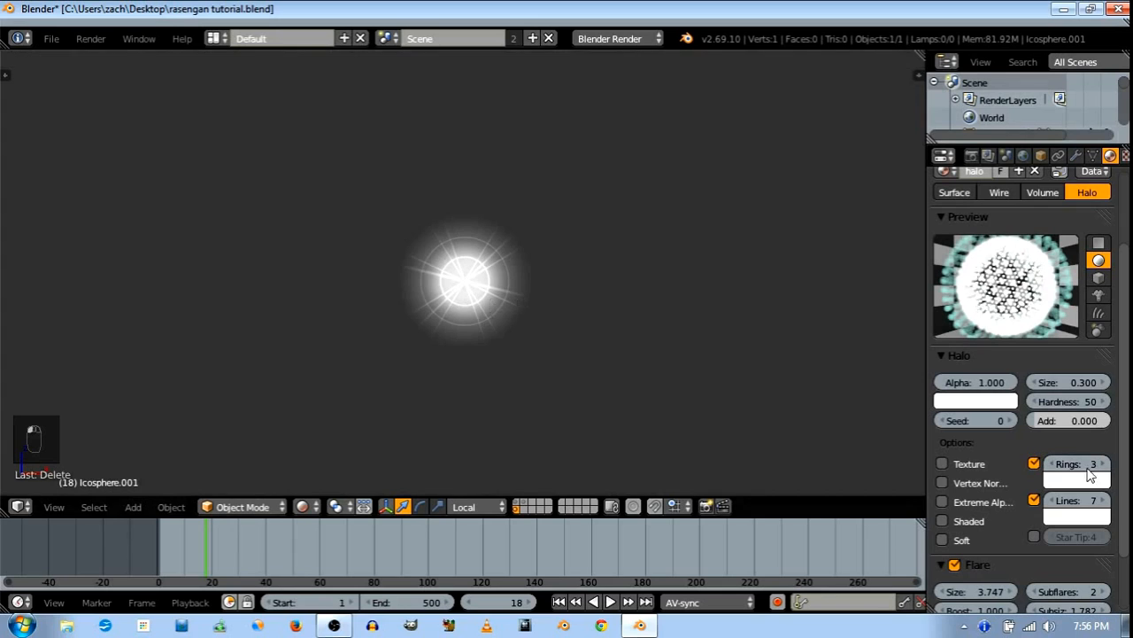
scroll(1017, 507, down, 3)
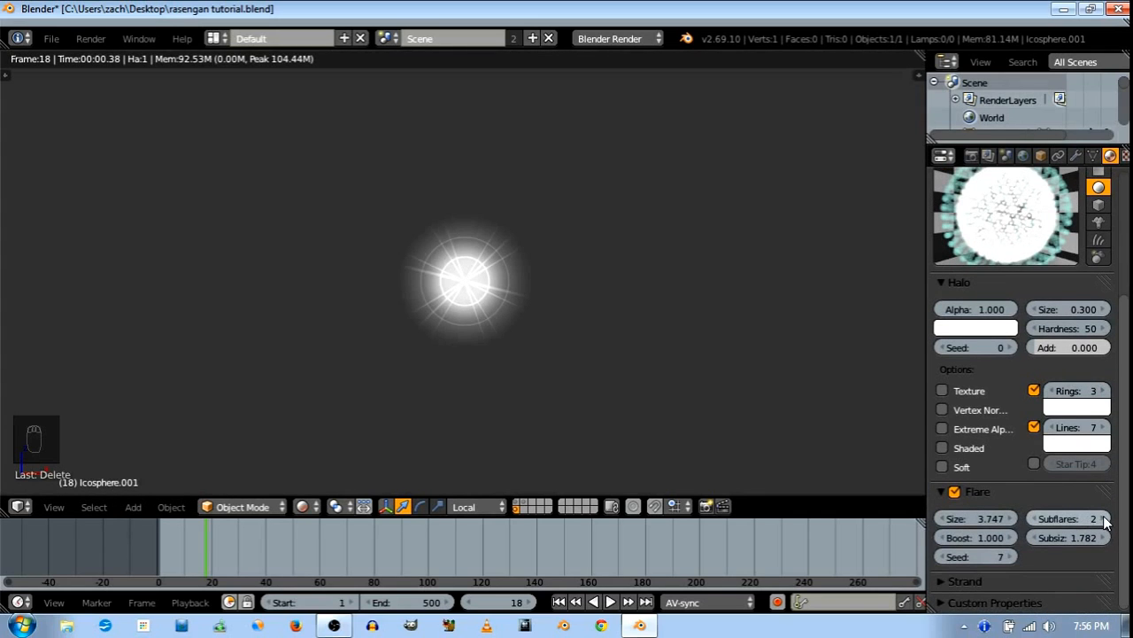
click(1035, 519)
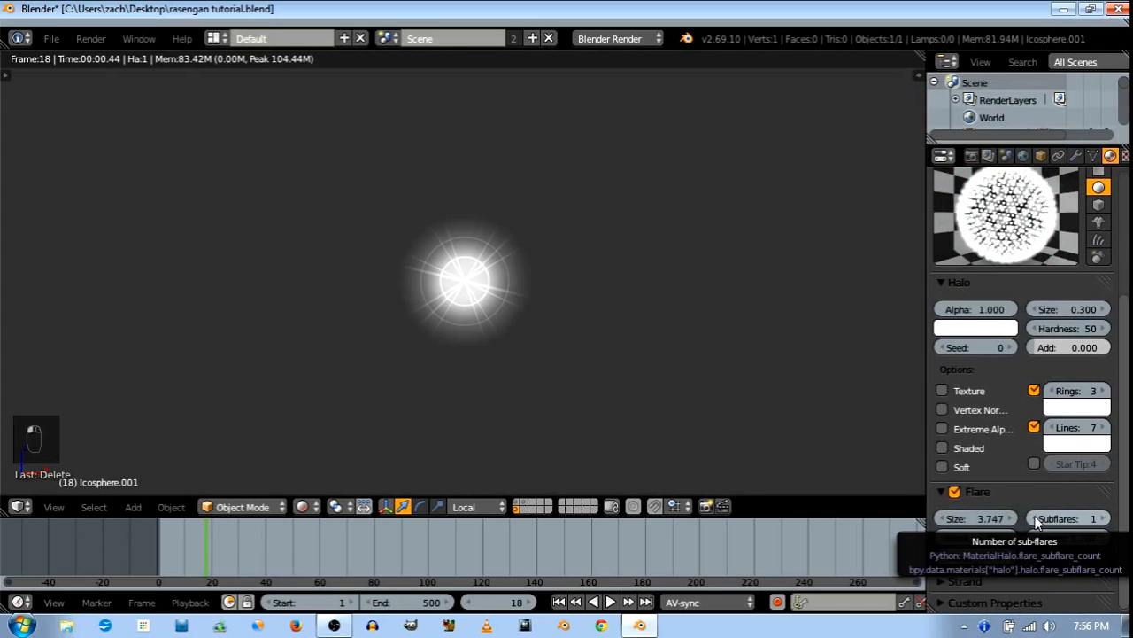
scroll(1071, 483, up, 1)
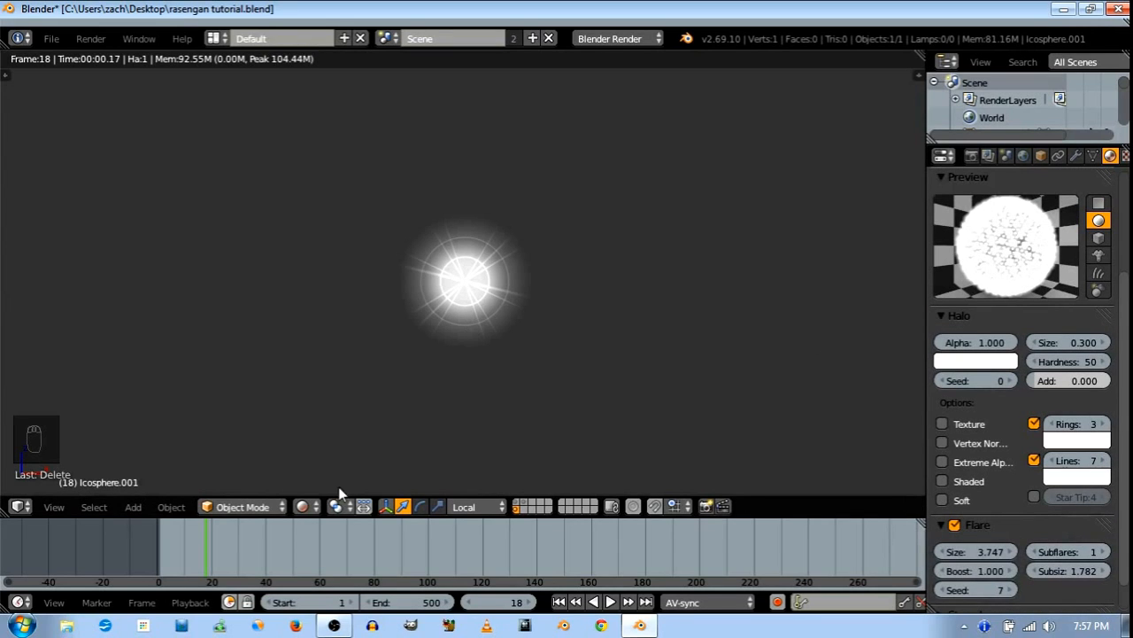
Return the viewport to Solid shading and split it into two 3D views, one above the other
click(304, 507)
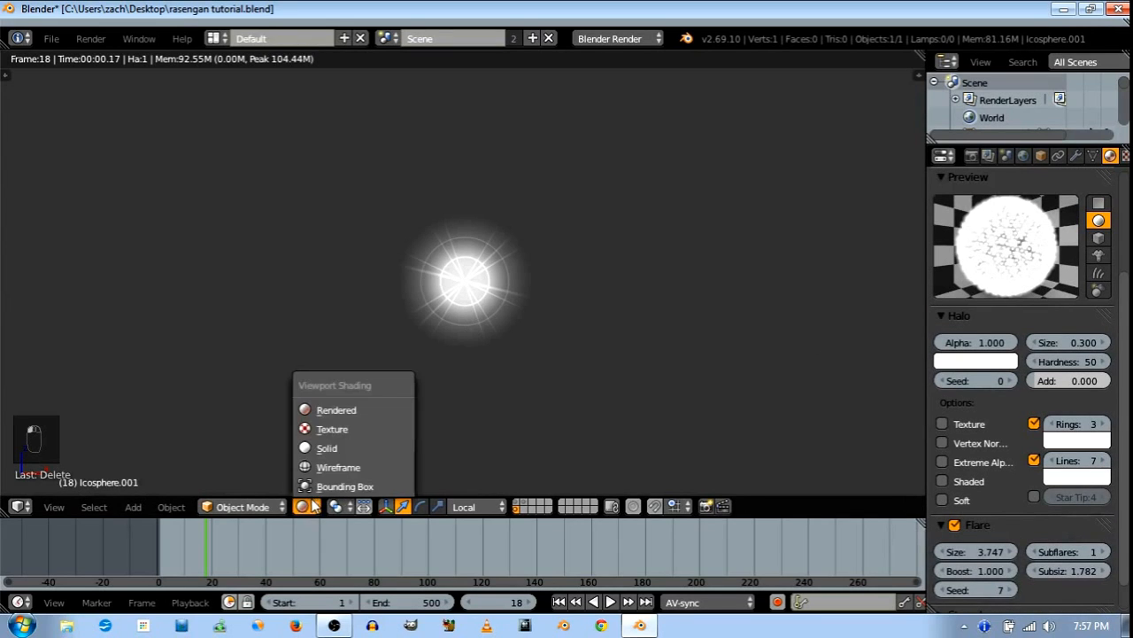
click(327, 448)
right_click(924, 198)
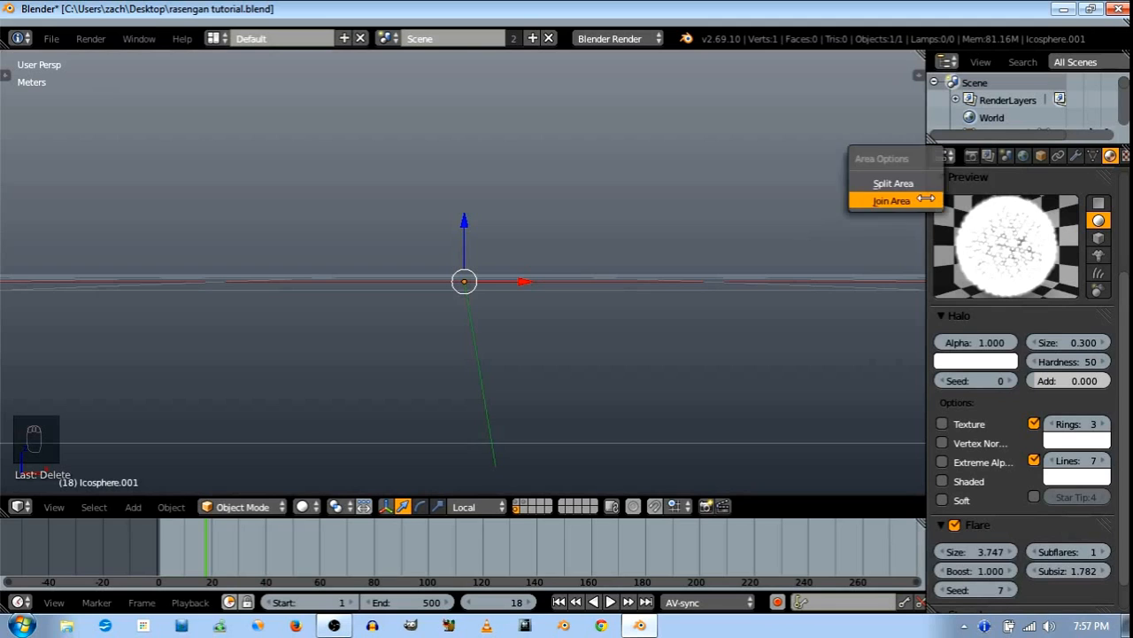
click(893, 183)
click(819, 292)
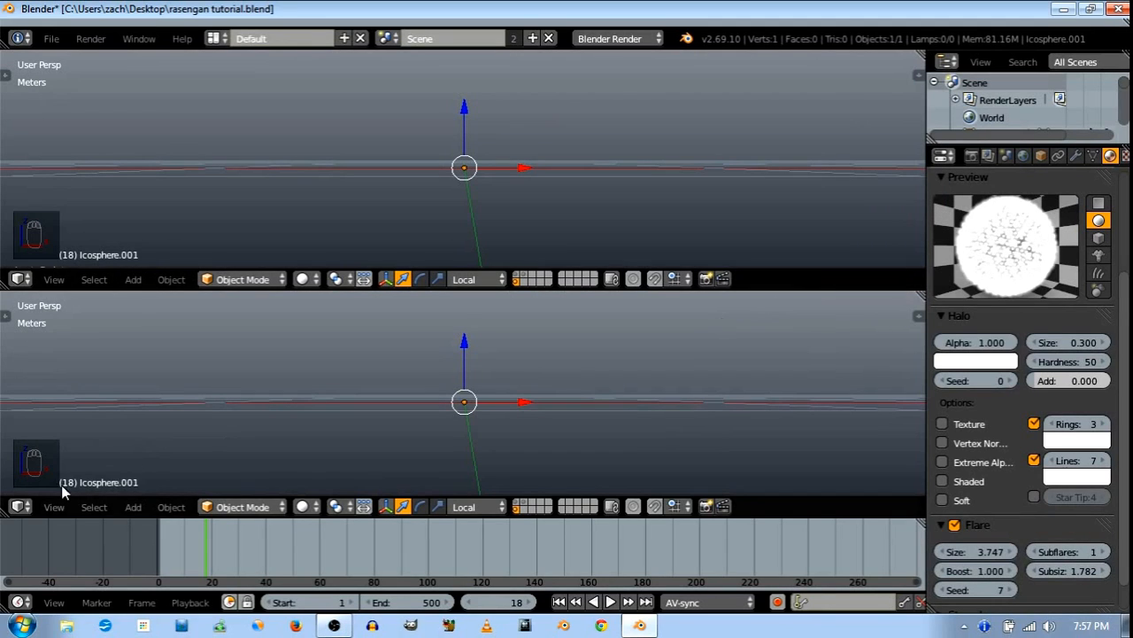
Switch the lower view to the Graph Editor and keyframe the halo's line count of 7 at frame 18
click(19, 505)
click(62, 432)
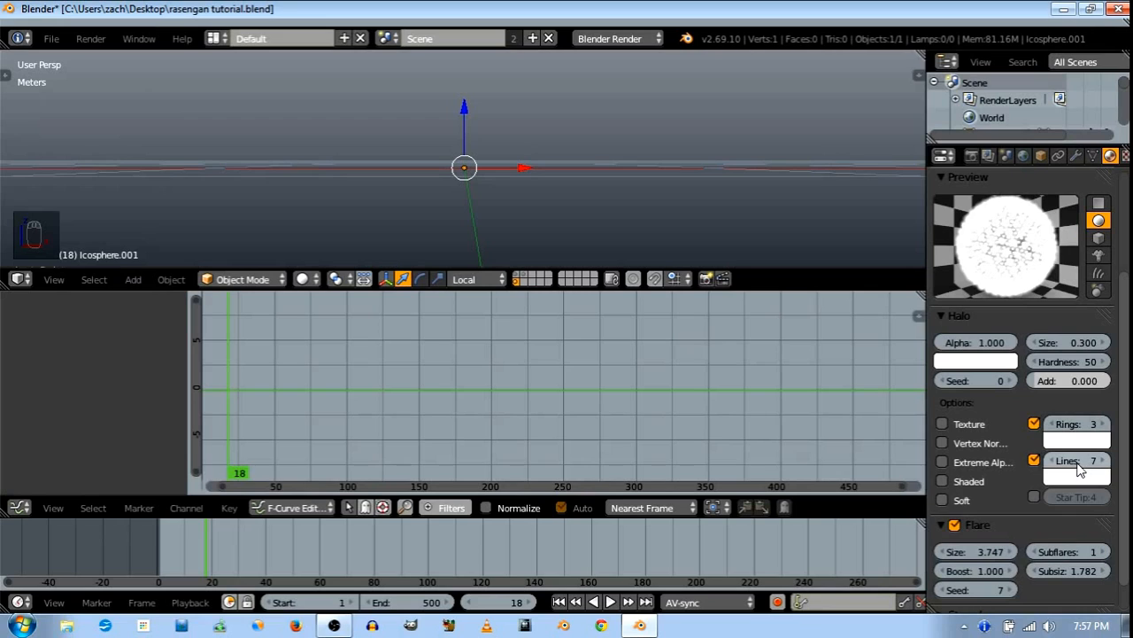
key(i)
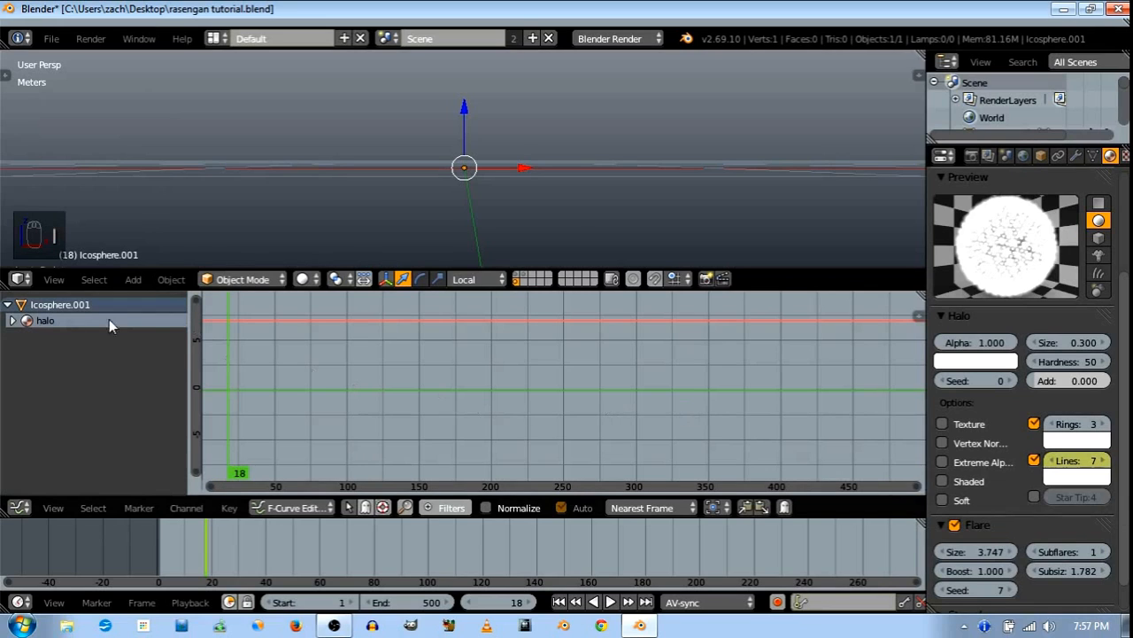
Add a Noise modifier to the halo line-count F-curve
click(918, 312)
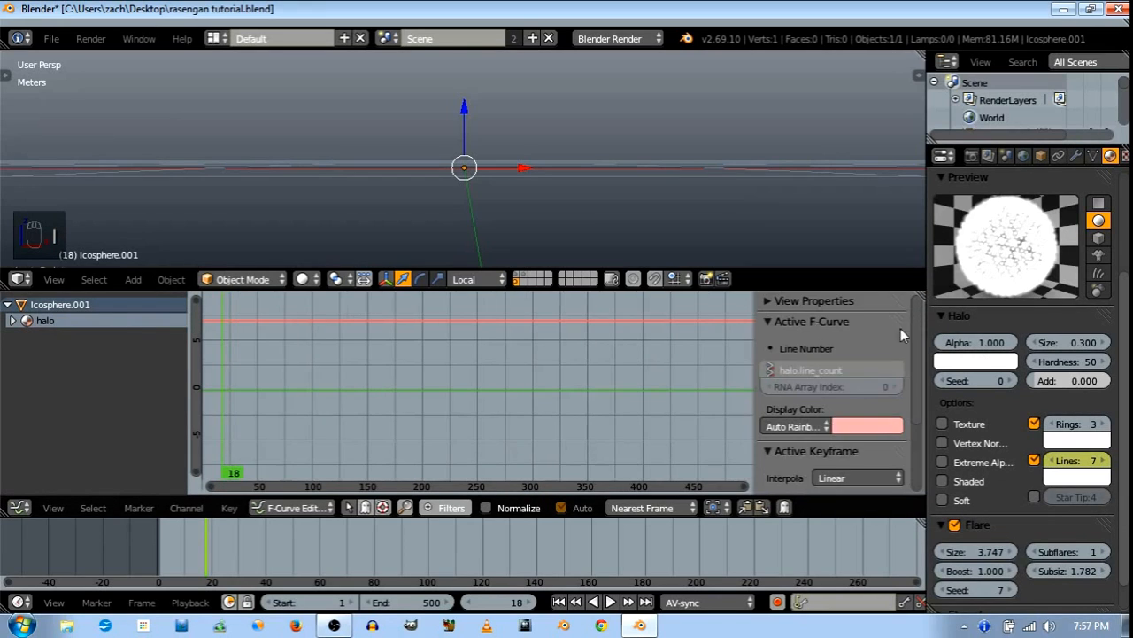
click(819, 321)
click(826, 347)
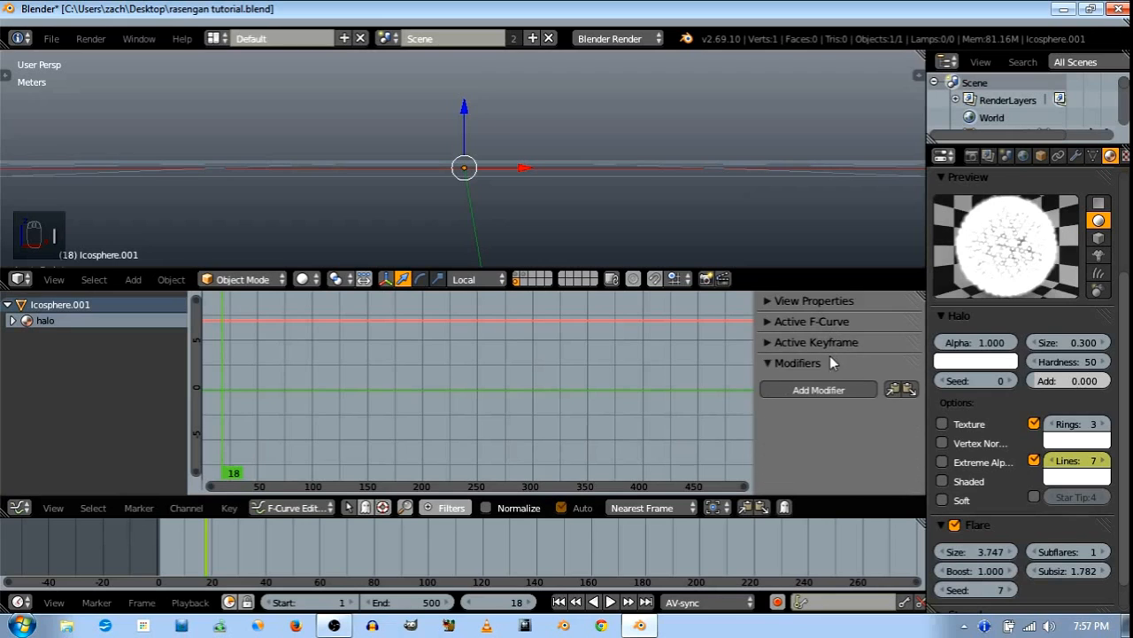
click(824, 387)
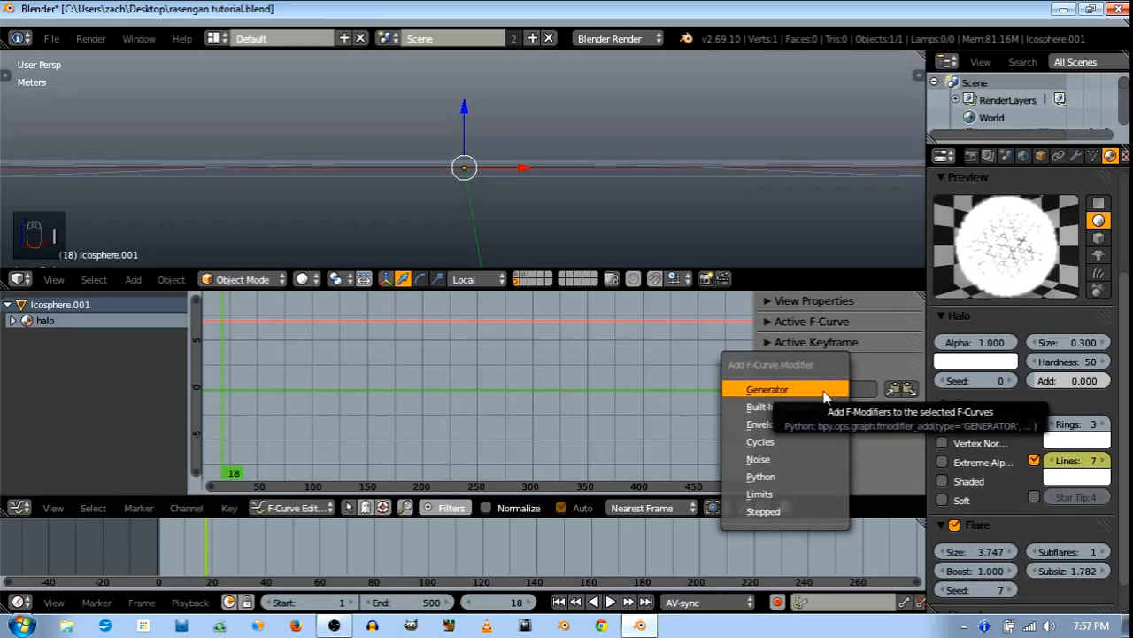
click(787, 458)
scroll(496, 388, down, 1)
scroll(469, 361, down, 7)
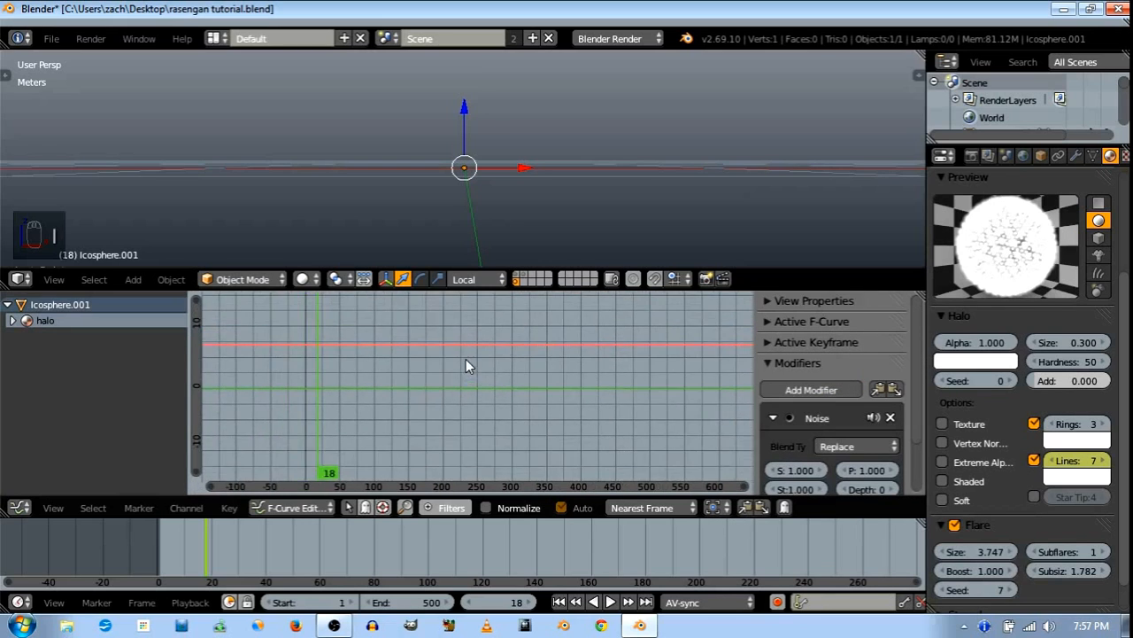
Set the noise modifier's scale to about 203.160 and strength to about -3.159, and play the animation to check it
middle_drag(465, 360, 561, 398)
scroll(521, 364, up, 5)
scroll(858, 421, down, 3)
drag(796, 405, 783, 426)
key(alt+a)
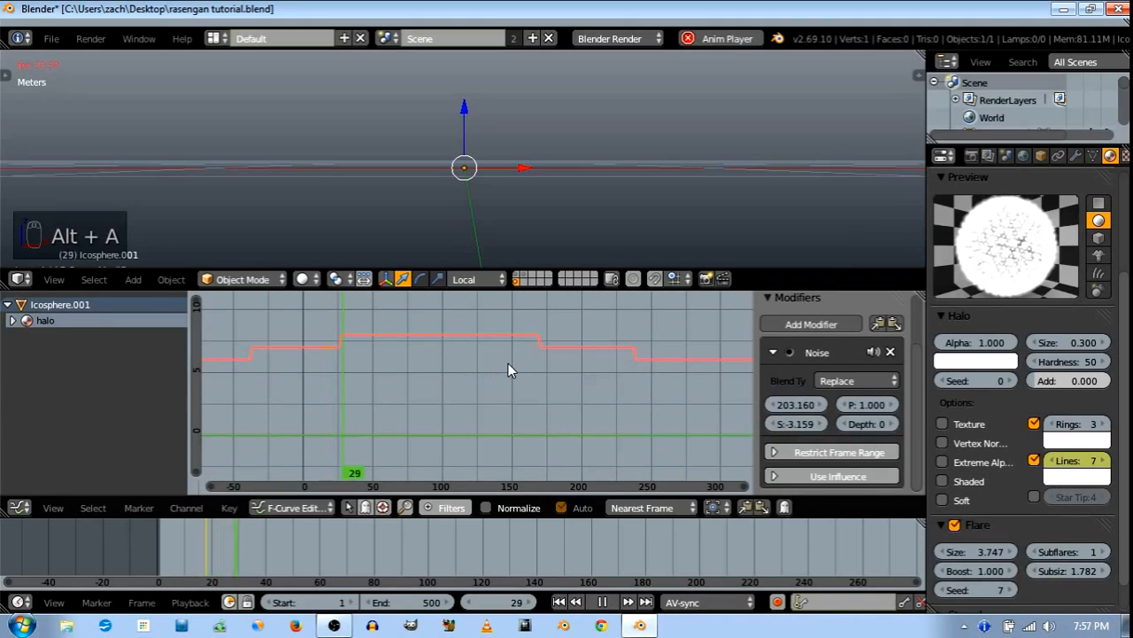
key(alt+a)
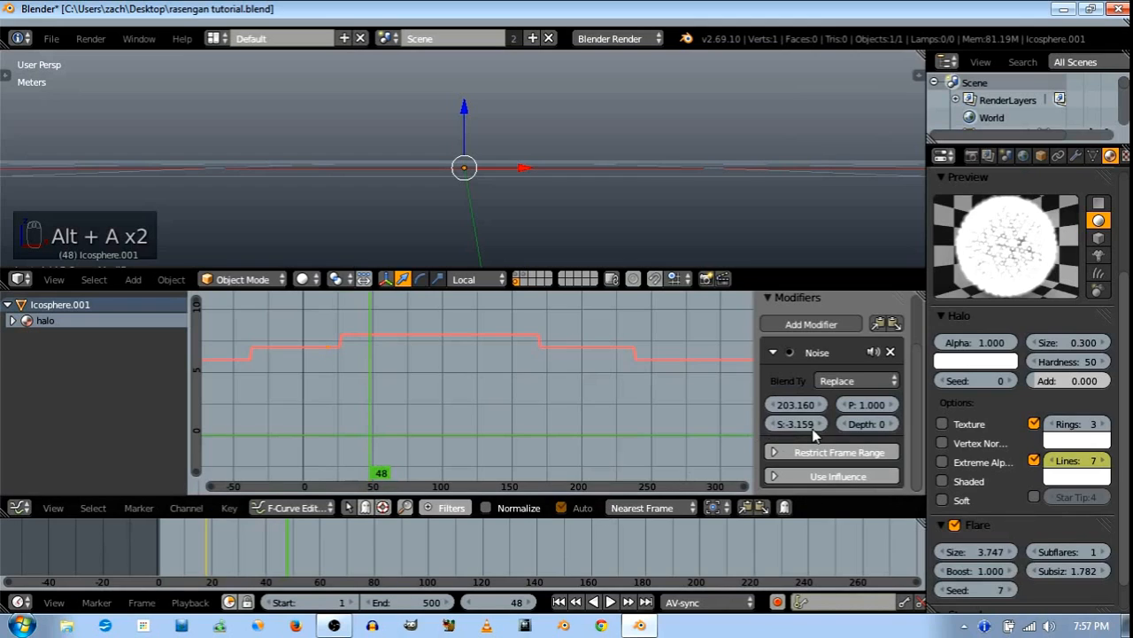
Set the noise modifier's phase to about -67.480 and its scale to 5
drag(876, 405, 672, 414)
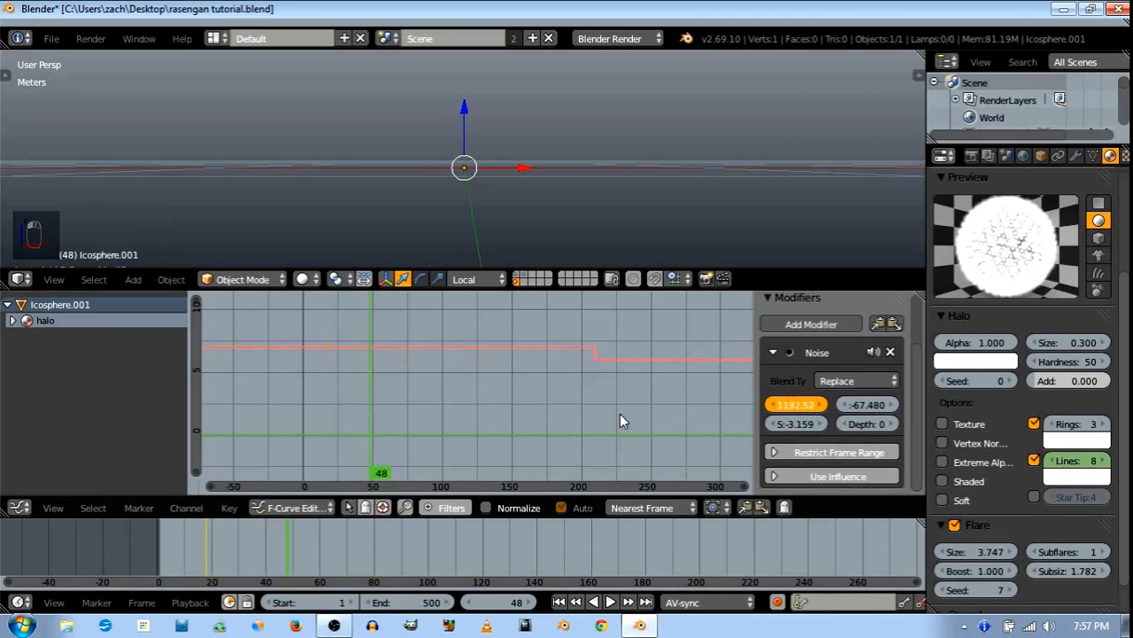
drag(496, 412, 469, 411)
click(793, 405)
text(5)
key(Return)
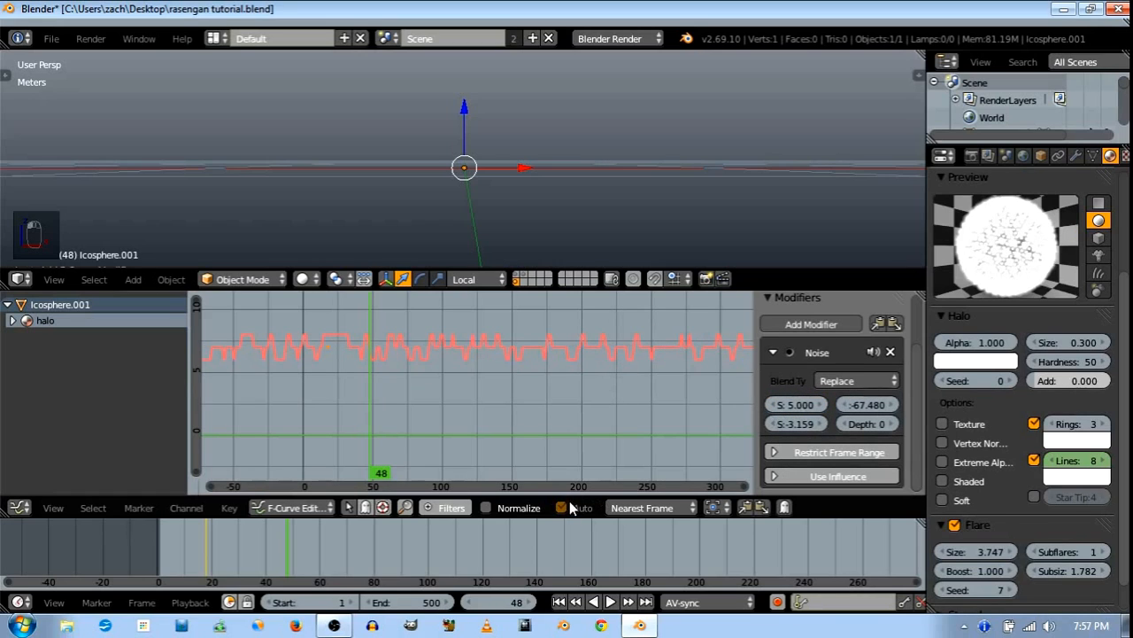
Play the animation and advance frame by frame to 111 to examine how the halo's line count varies
click(610, 602)
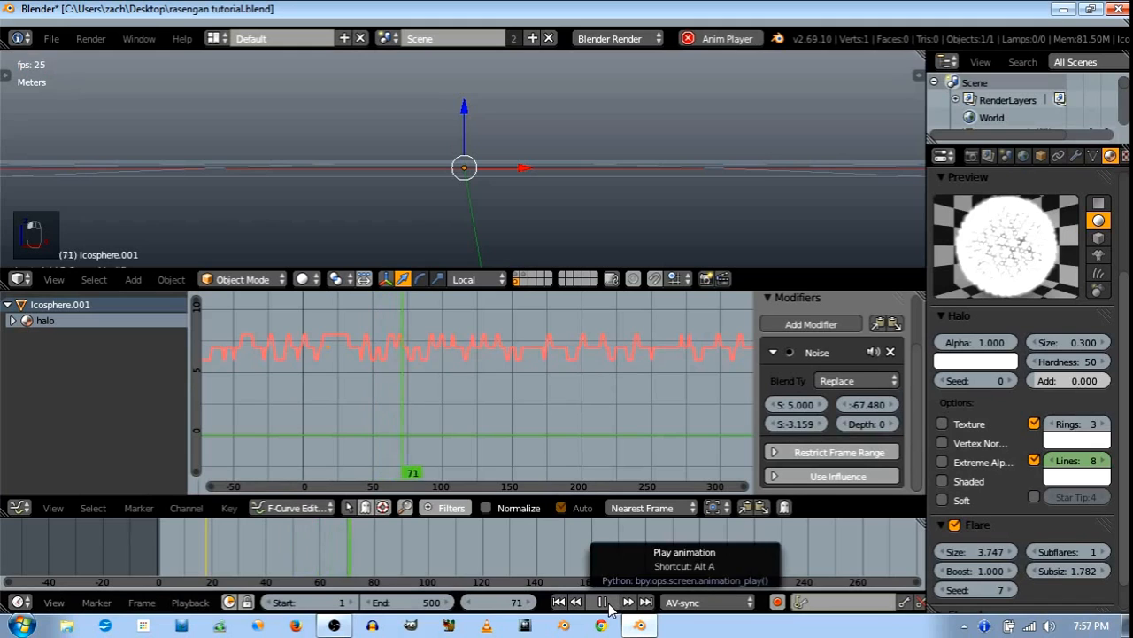
click(603, 602)
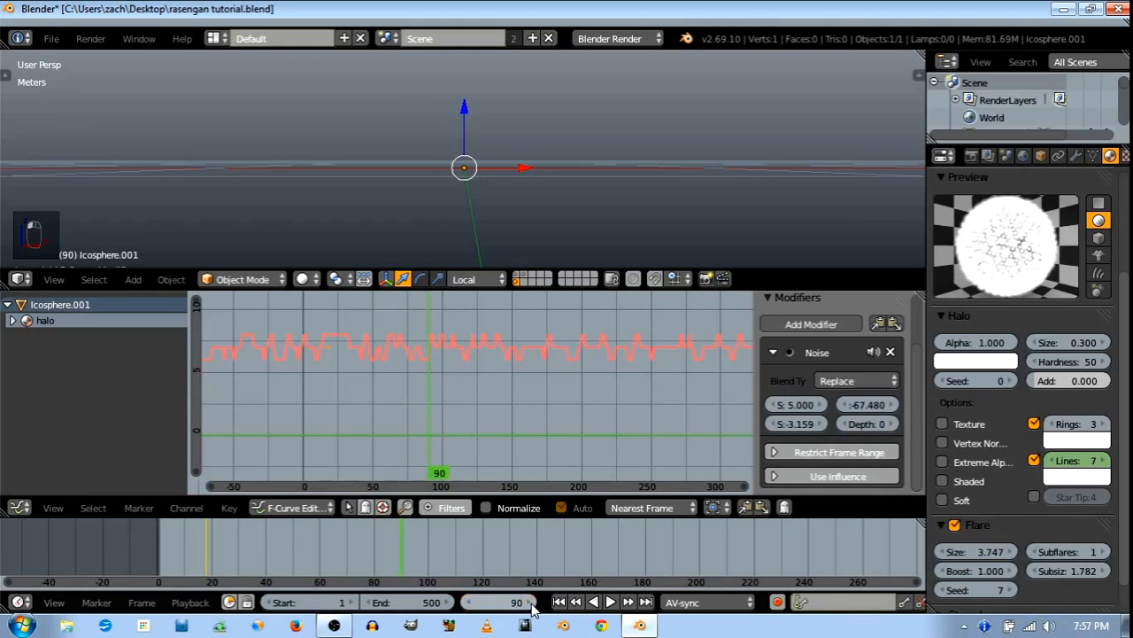
drag(531, 604, 535, 602)
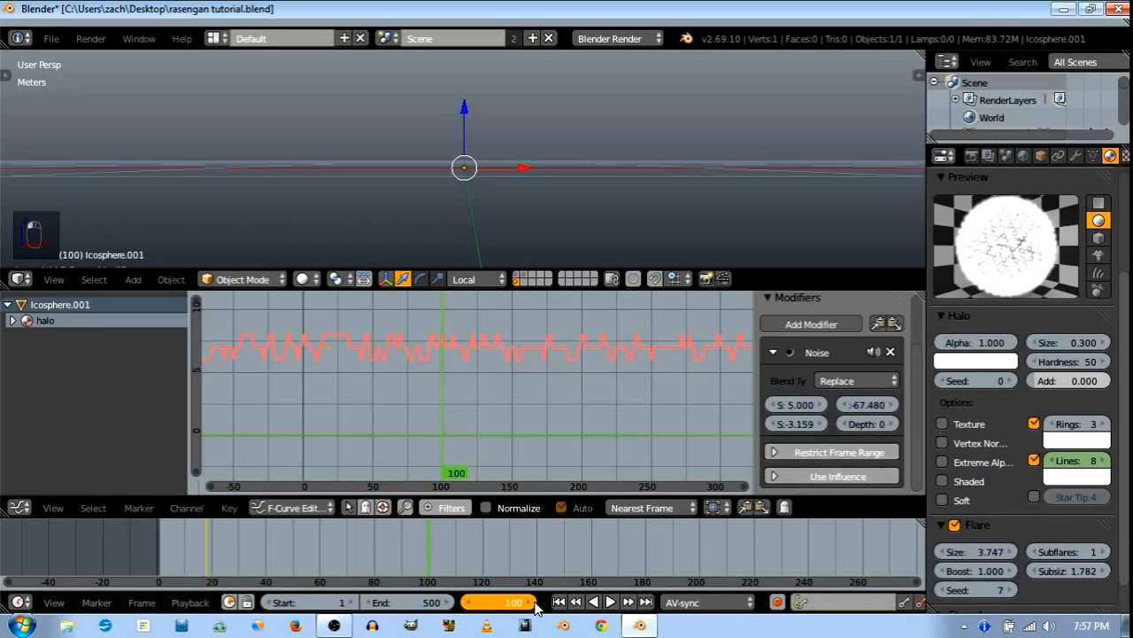
click(535, 603)
click(535, 603)
click(535, 603)
click(535, 603)
click(535, 603)
click(535, 603)
click(535, 603)
click(535, 603)
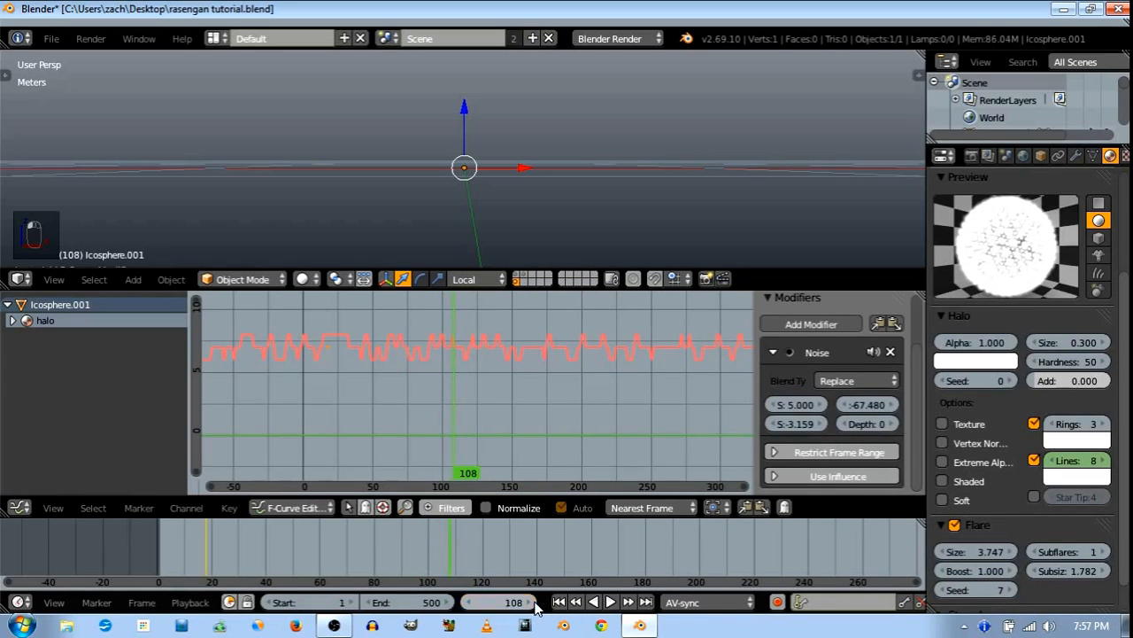
click(535, 603)
click(535, 603)
click(535, 603)
Set the noise strength to about 15.481, check the line count frame by frame up to 126, and return to frame 1
drag(788, 425, 804, 427)
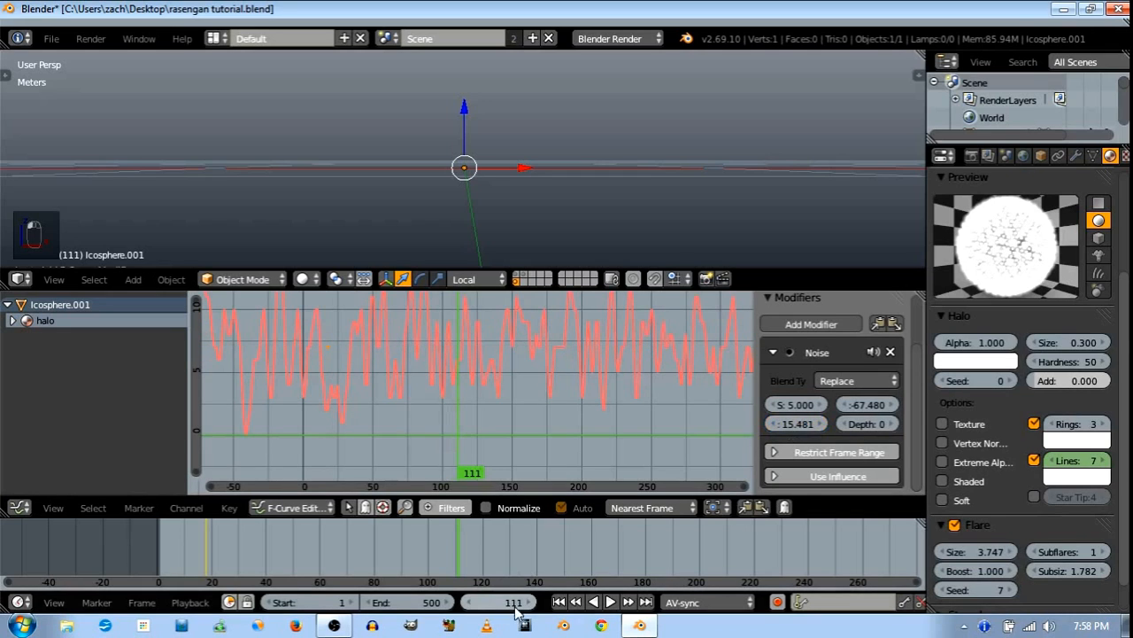
click(535, 603)
click(535, 603)
click(535, 603)
click(534, 603)
click(533, 599)
click(533, 599)
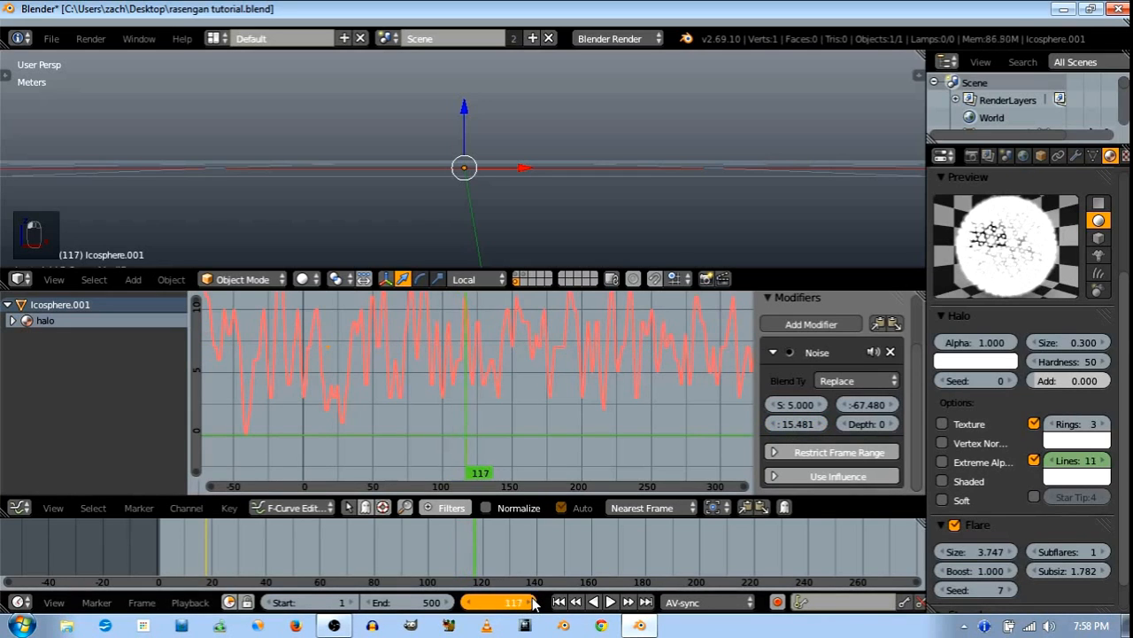
click(533, 600)
click(533, 599)
click(533, 599)
click(534, 600)
click(534, 599)
click(535, 599)
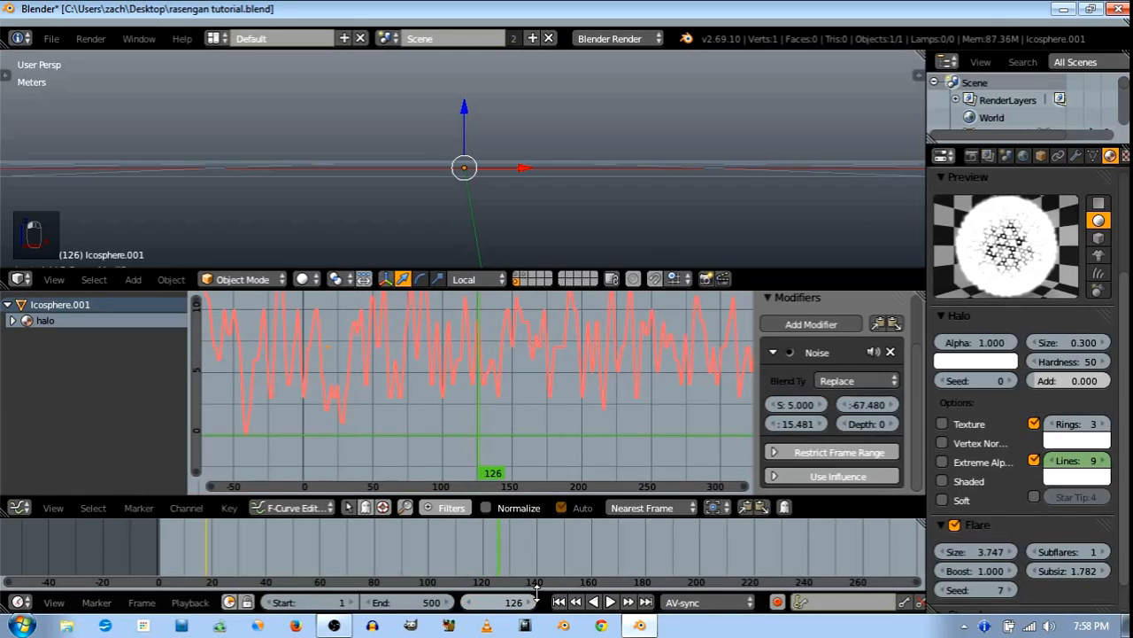
click(559, 601)
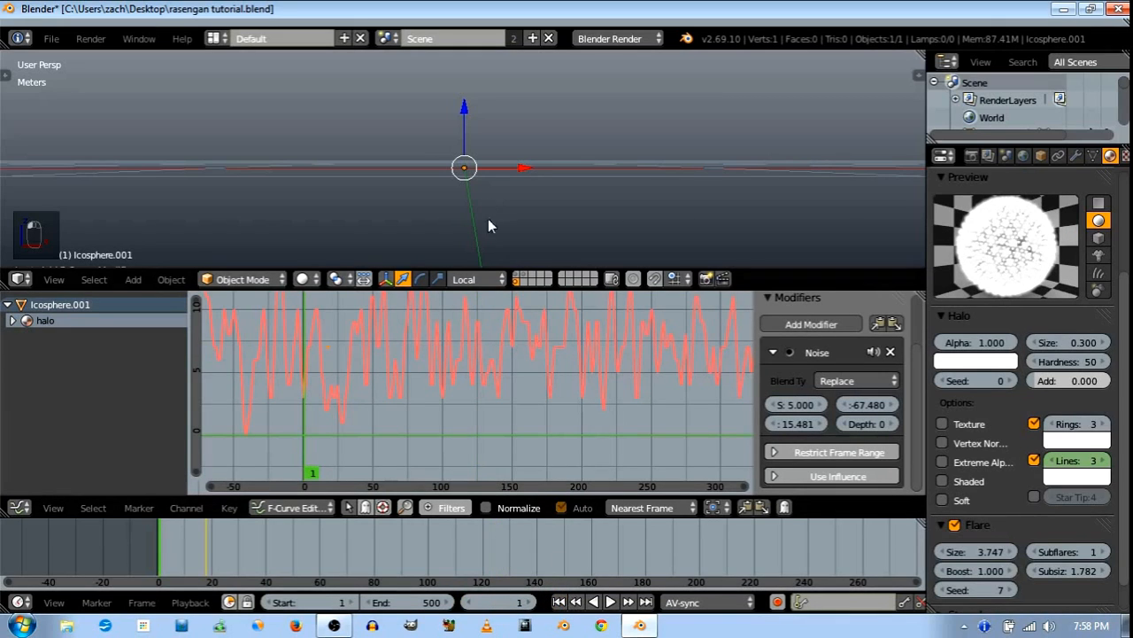
Move the halo object to the first layer and merge the Graph Editor area into the 3D view
key(m)
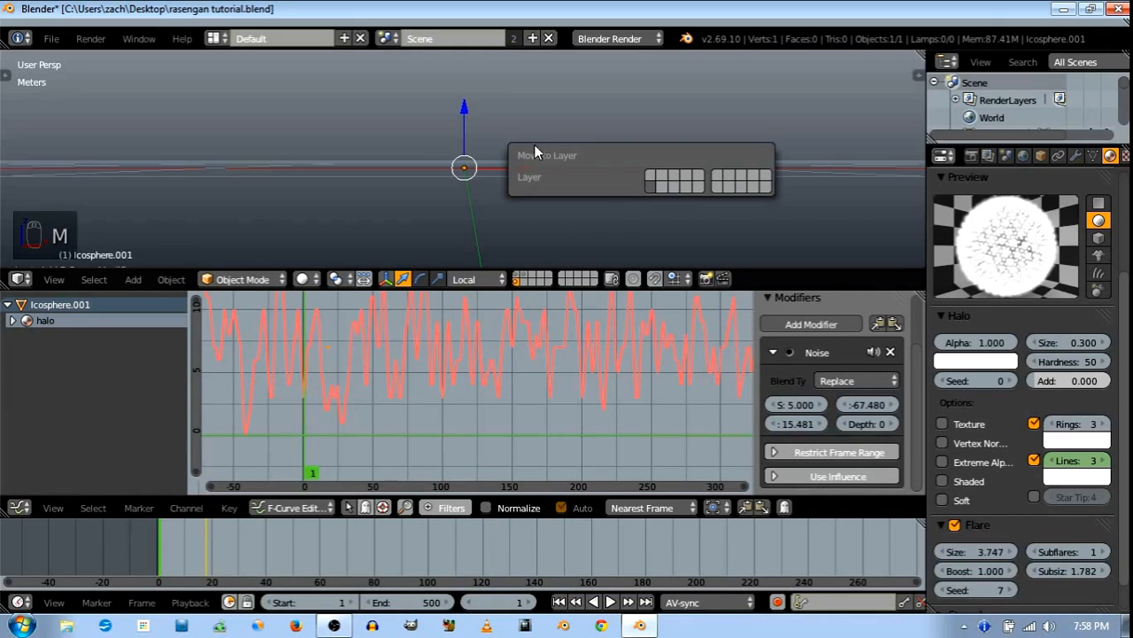
click(645, 172)
right_click(614, 292)
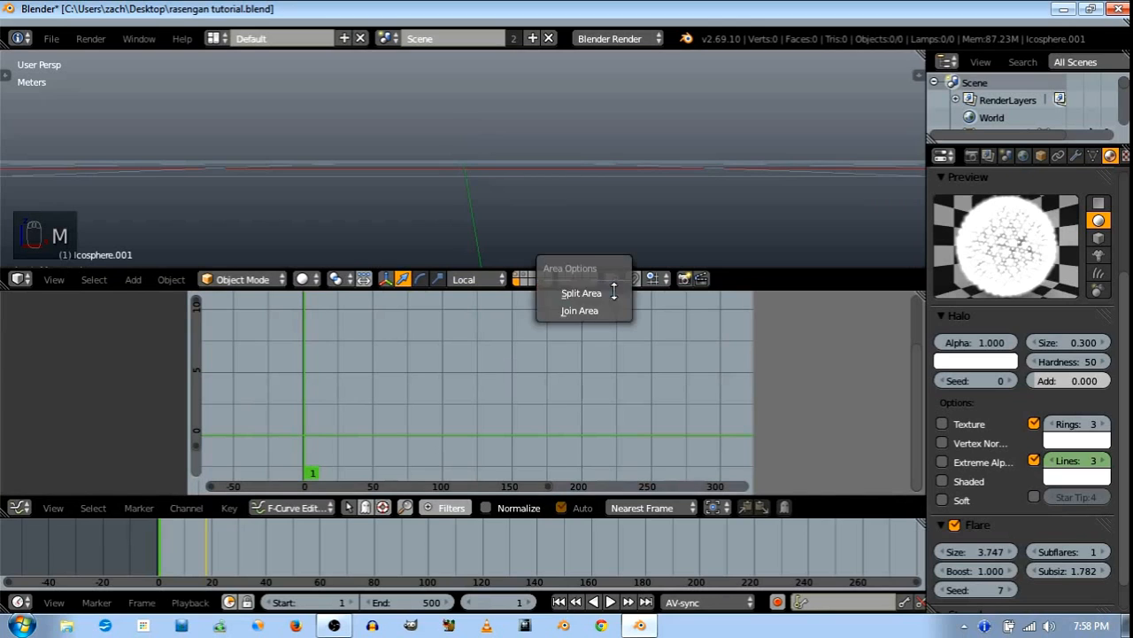
click(608, 310)
click(602, 336)
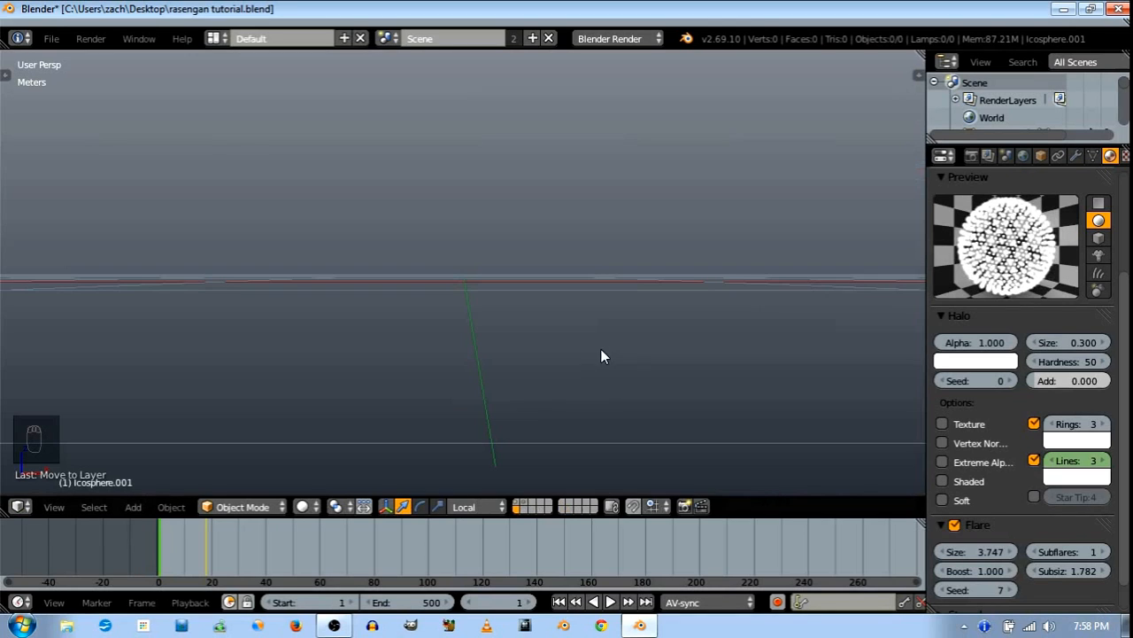
Show the first layer with the particle sphere and advance the timeline frame by frame to frame 18
middle_drag(497, 298, 489, 356)
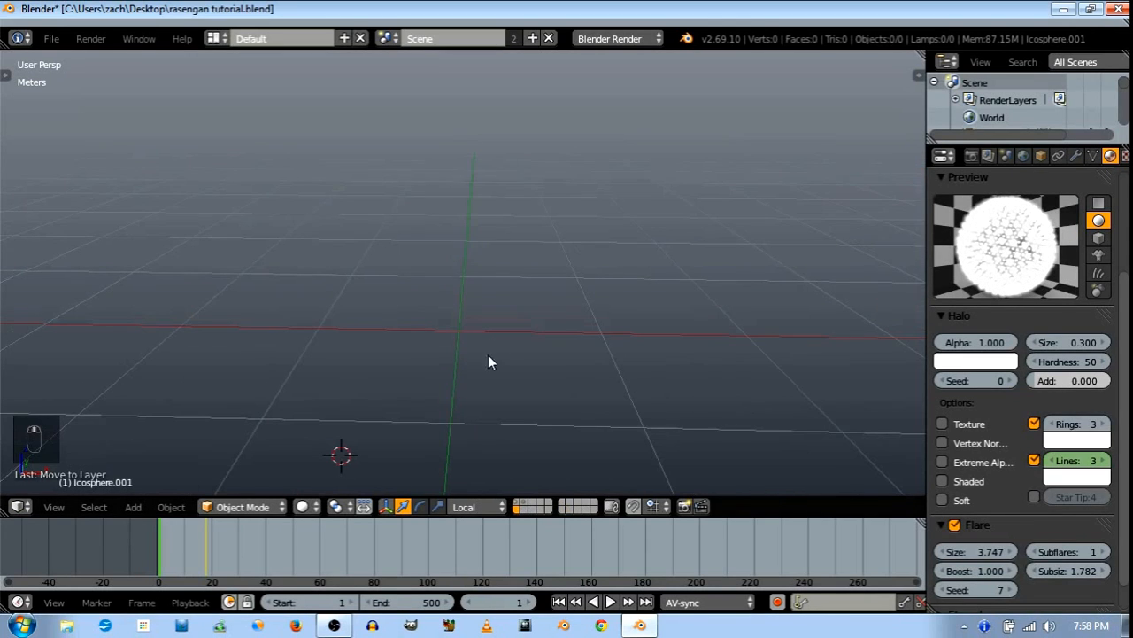
click(518, 502)
scroll(537, 328, down, 4)
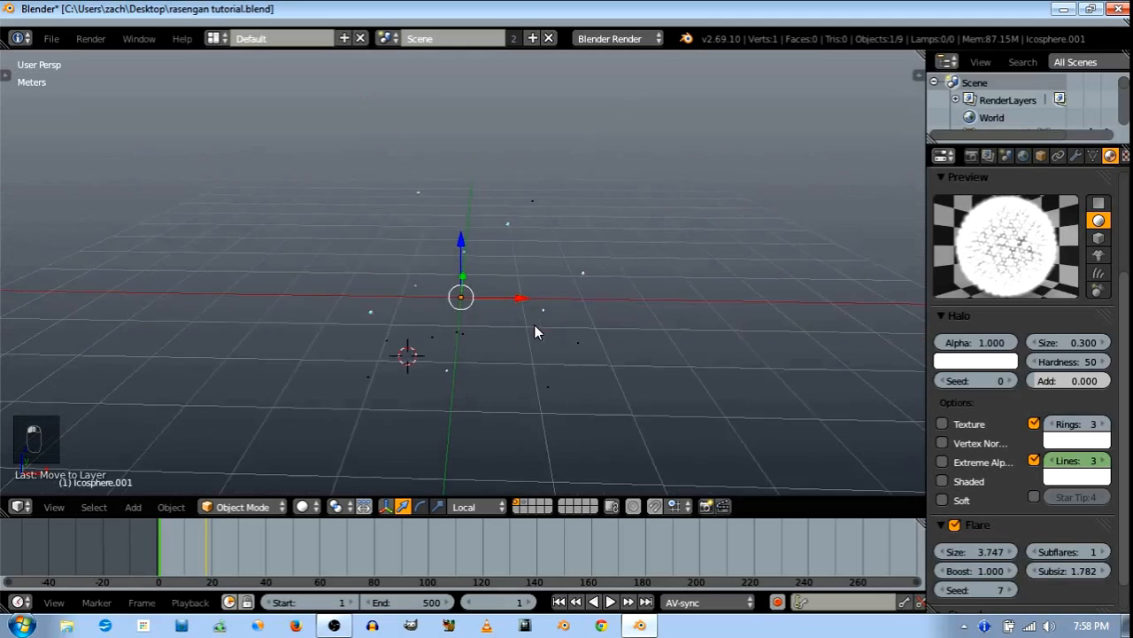
click(533, 602)
click(537, 604)
click(537, 603)
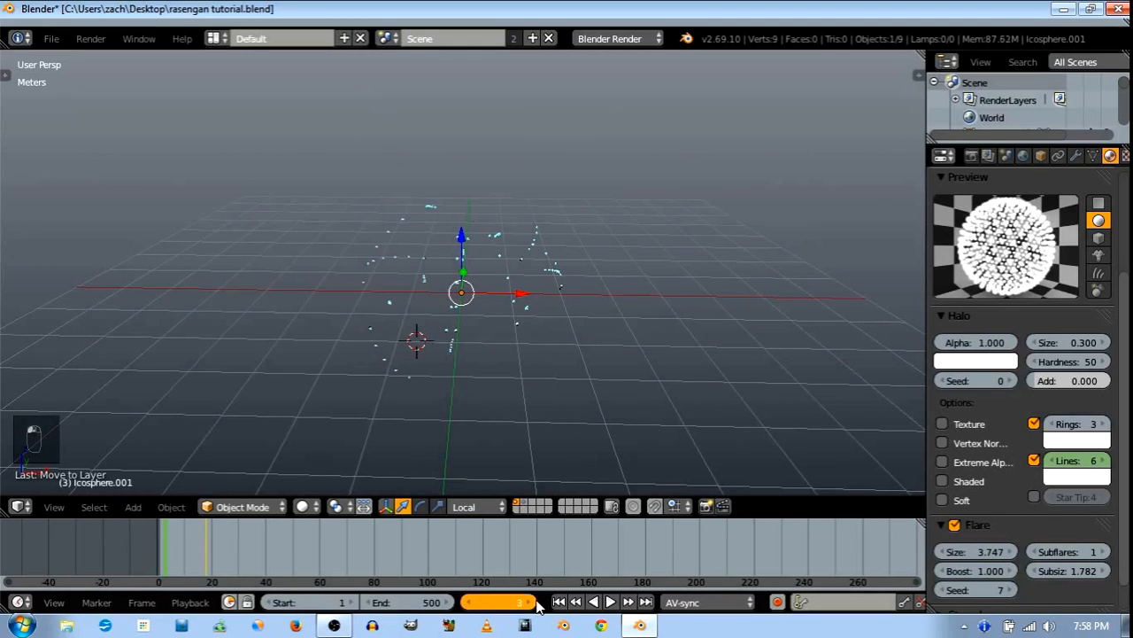
click(536, 604)
click(537, 604)
click(537, 604)
click(537, 604)
click(536, 604)
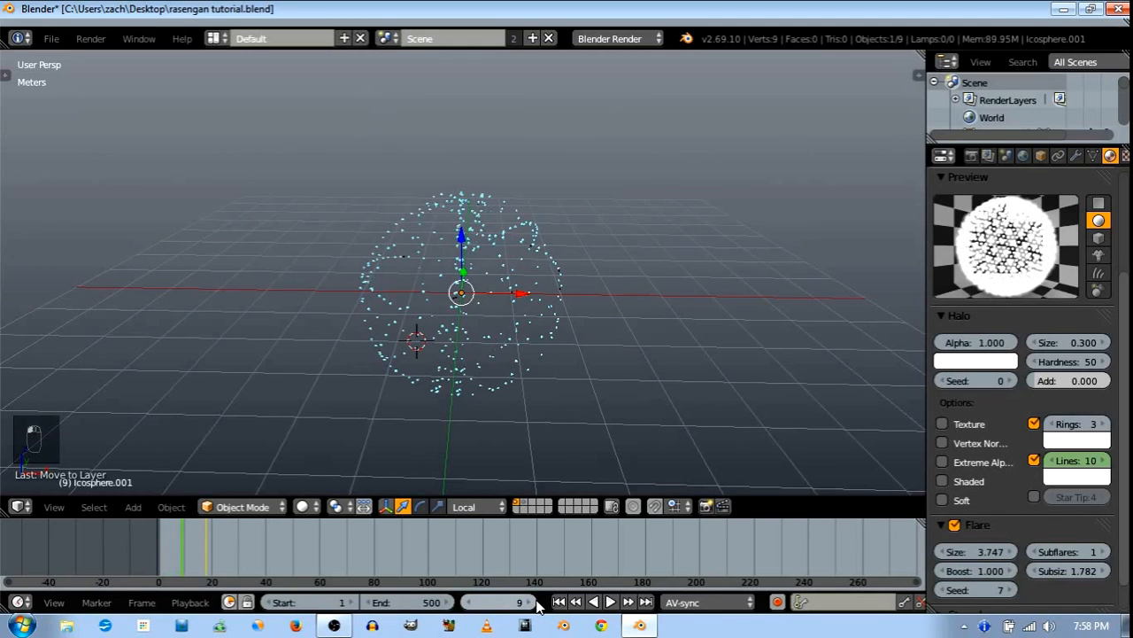
click(536, 604)
click(536, 604)
click(536, 604)
click(536, 604)
click(536, 604)
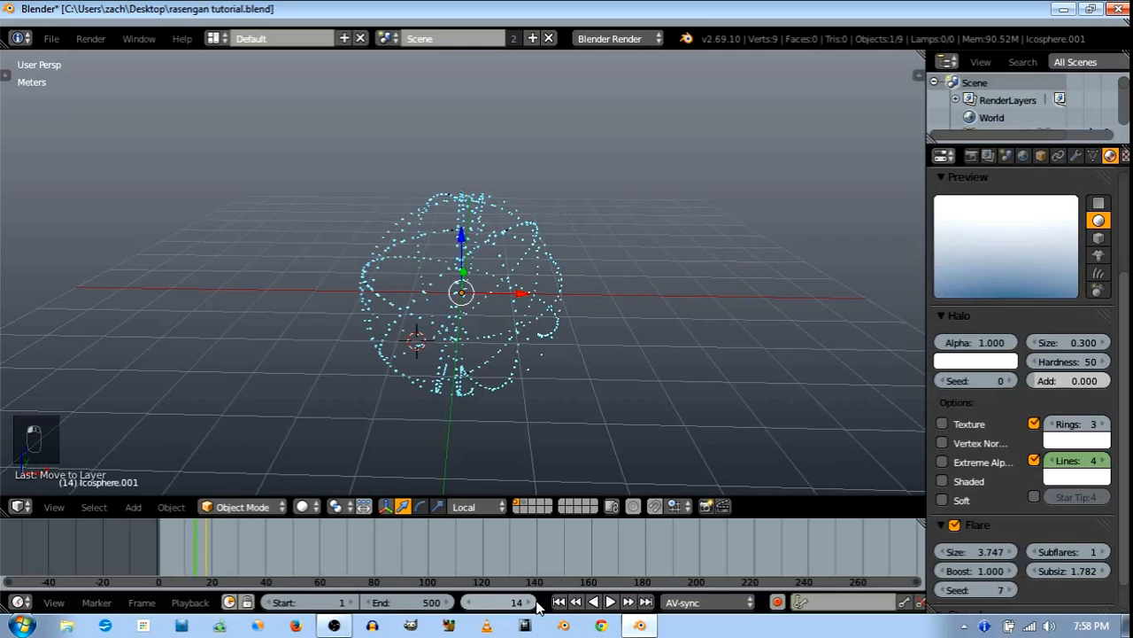
click(537, 604)
click(536, 604)
click(538, 605)
click(538, 604)
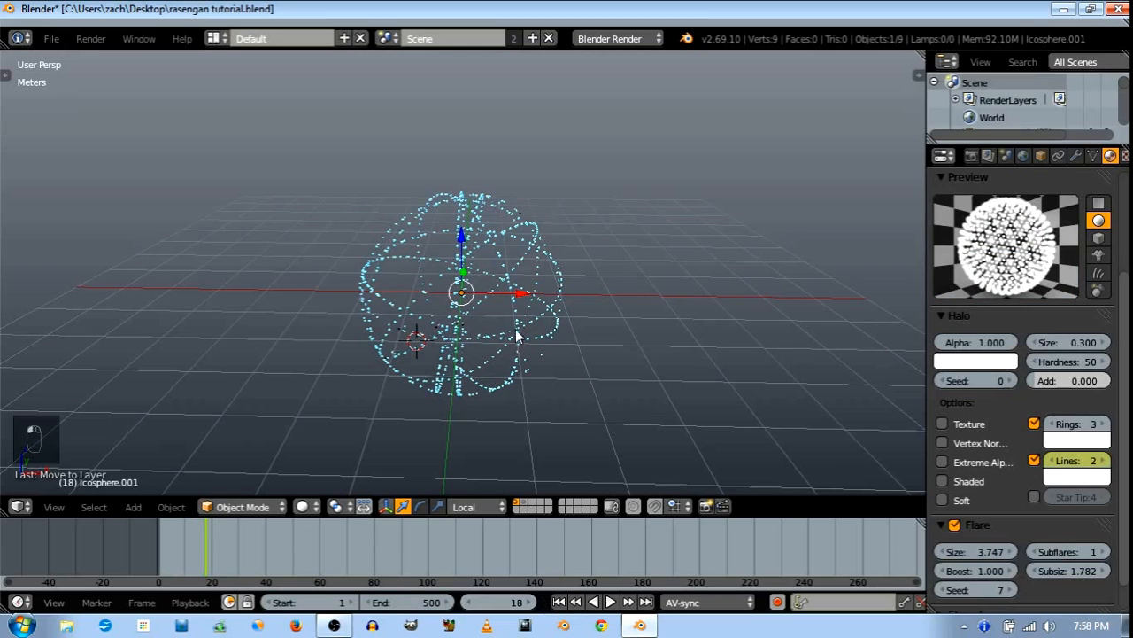
Add a camera and align it to a front view framing the whole particle sphere
scroll(493, 318, down, 2)
key(KP_1)
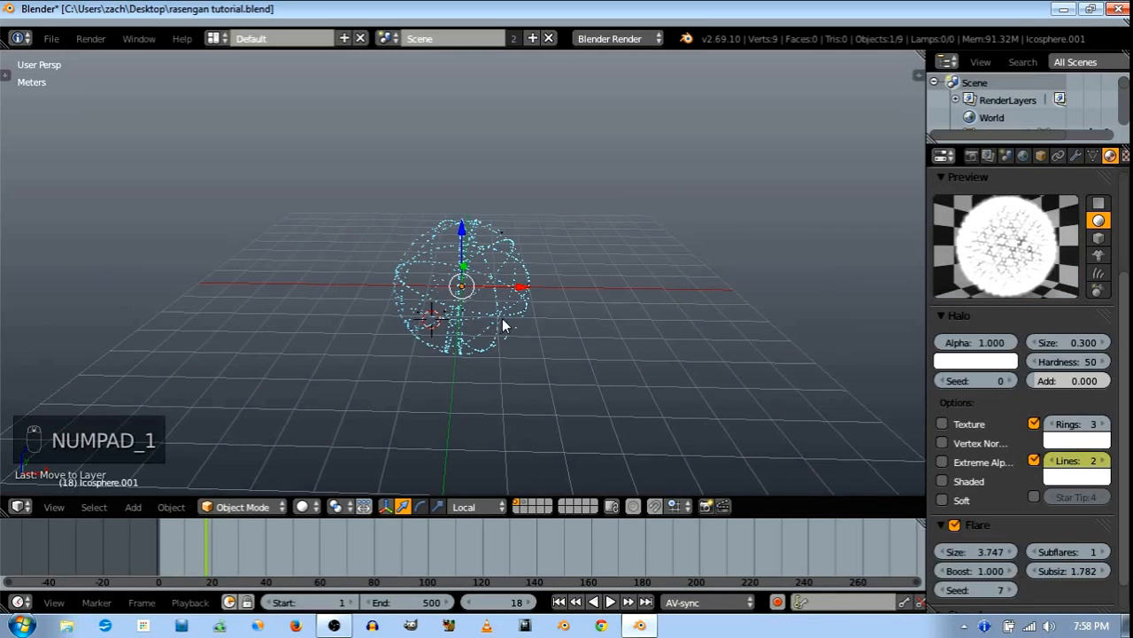
key(shift+a)
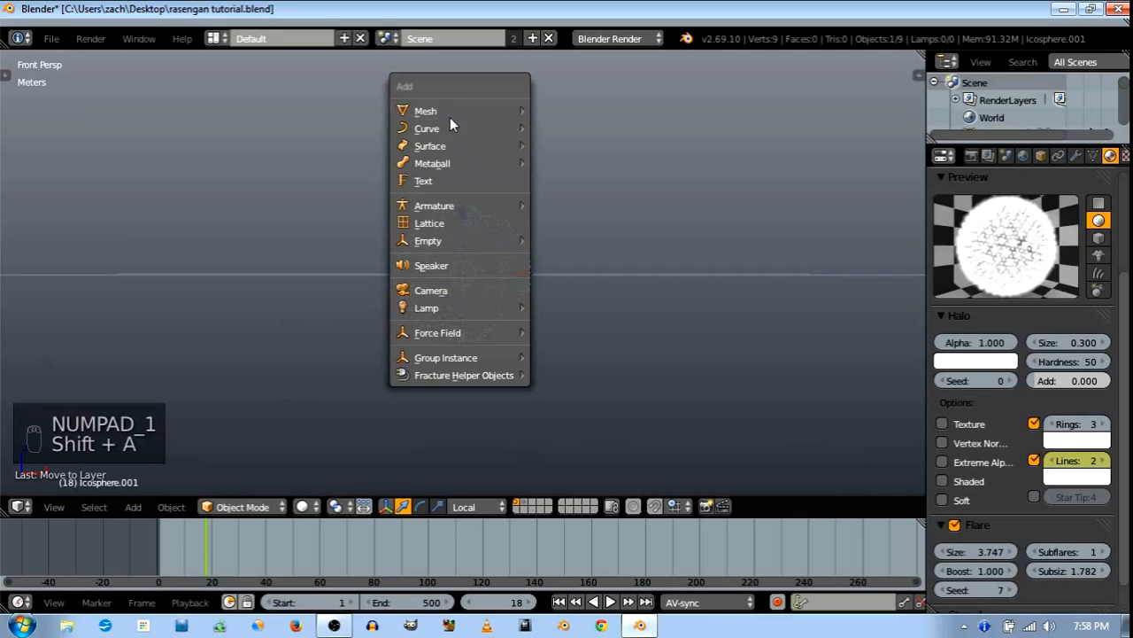
click(446, 290)
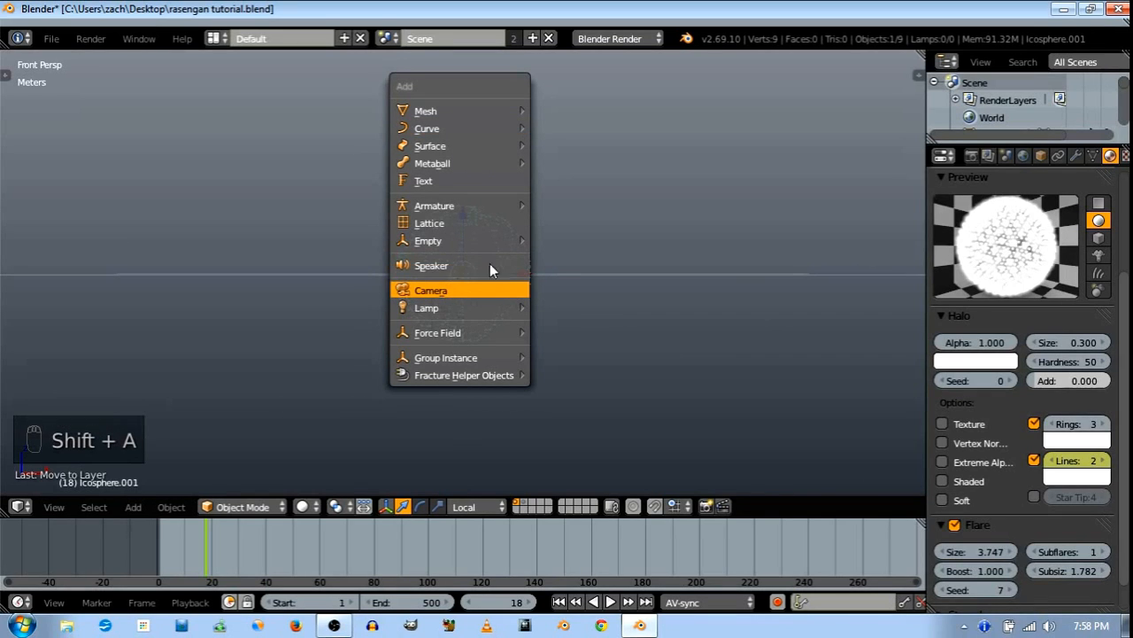
key(ctrl+alt+KP_0)
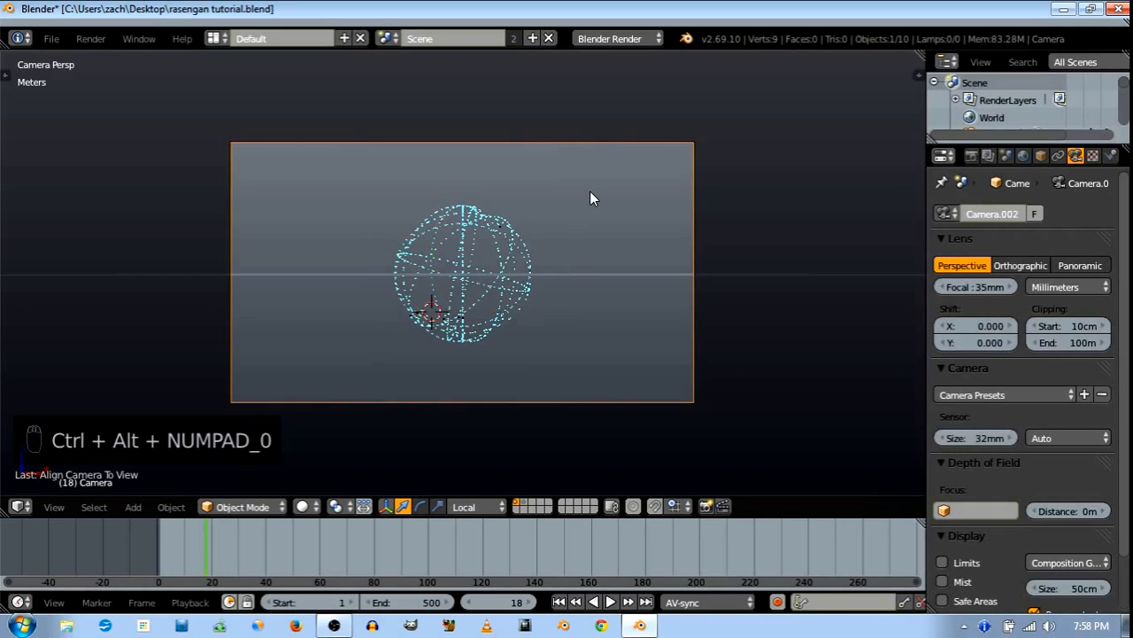
Save the project over the existing file rasengan tutorial.blend
click(90, 38)
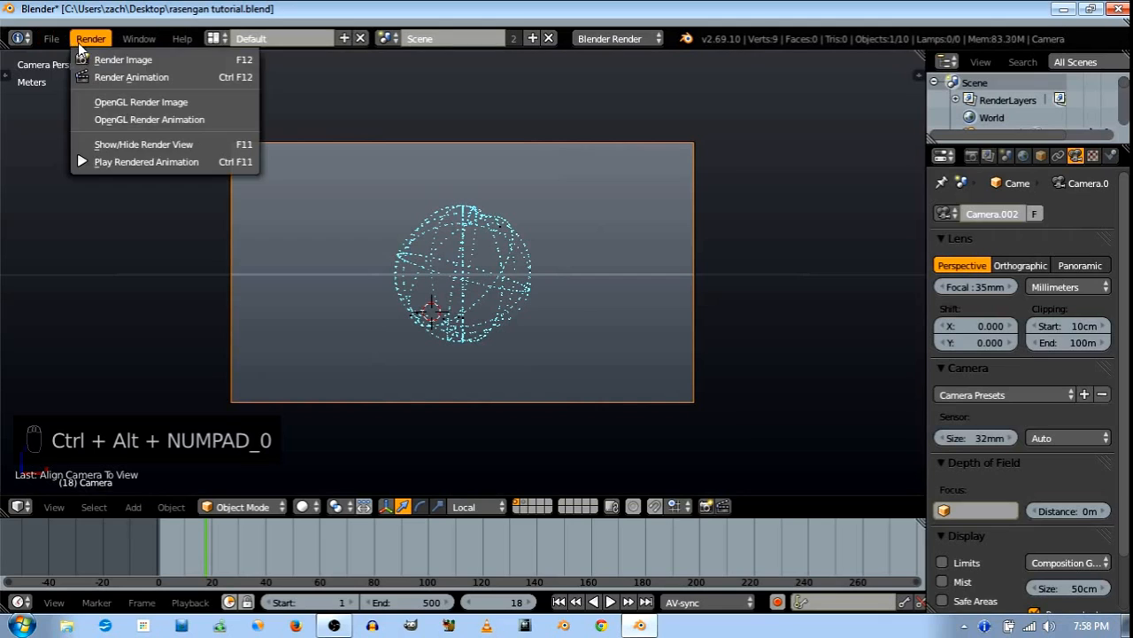
click(404, 128)
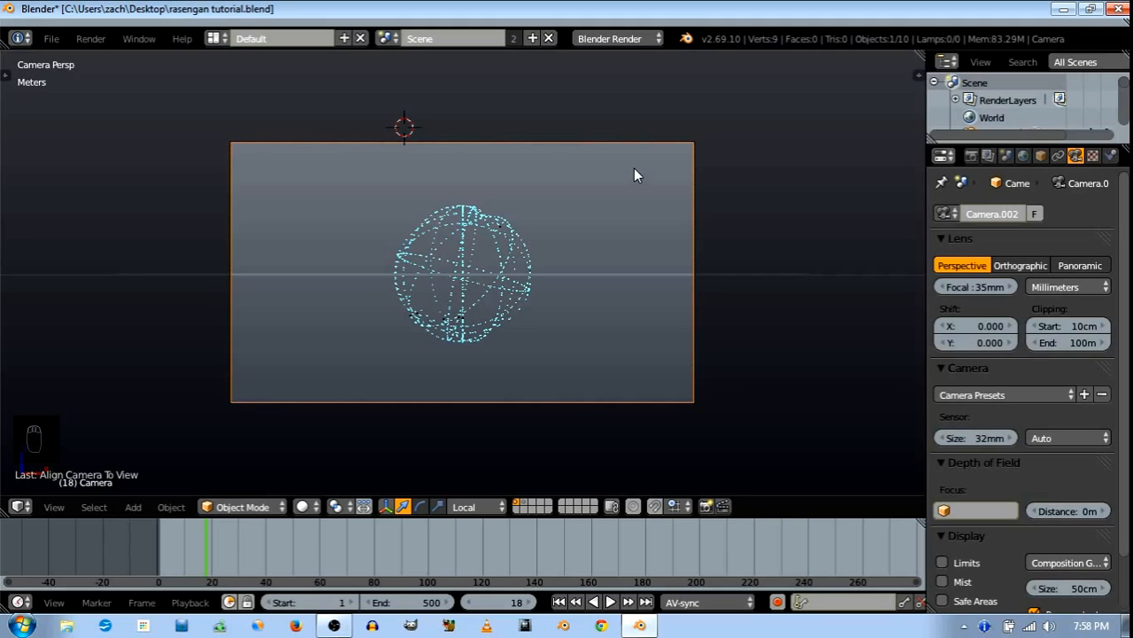
key(ctrl+s)
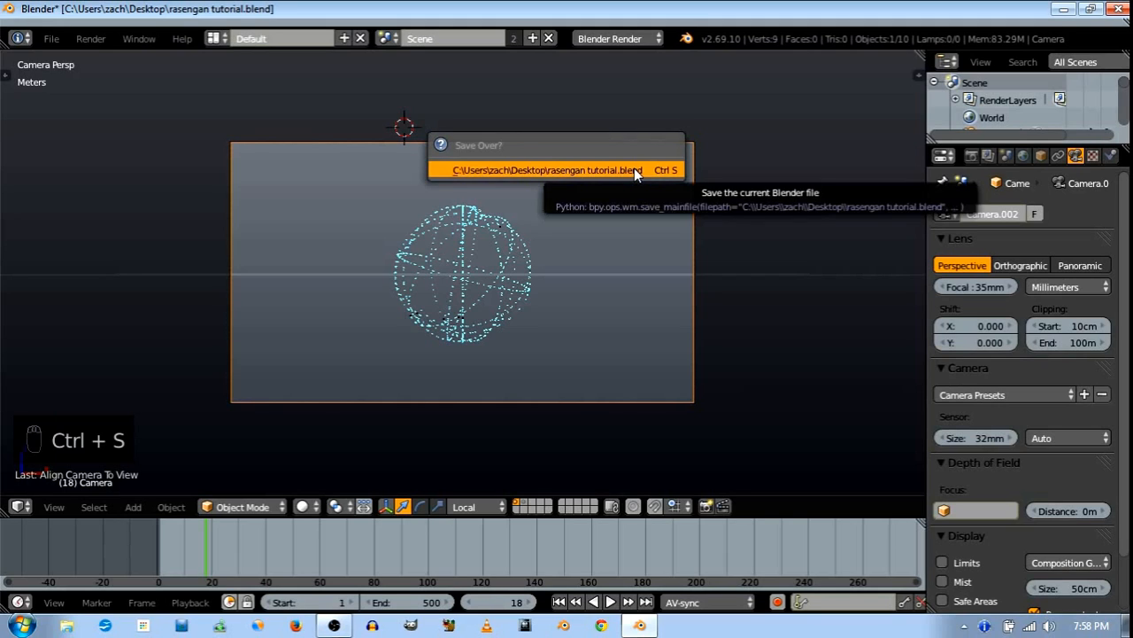
click(634, 169)
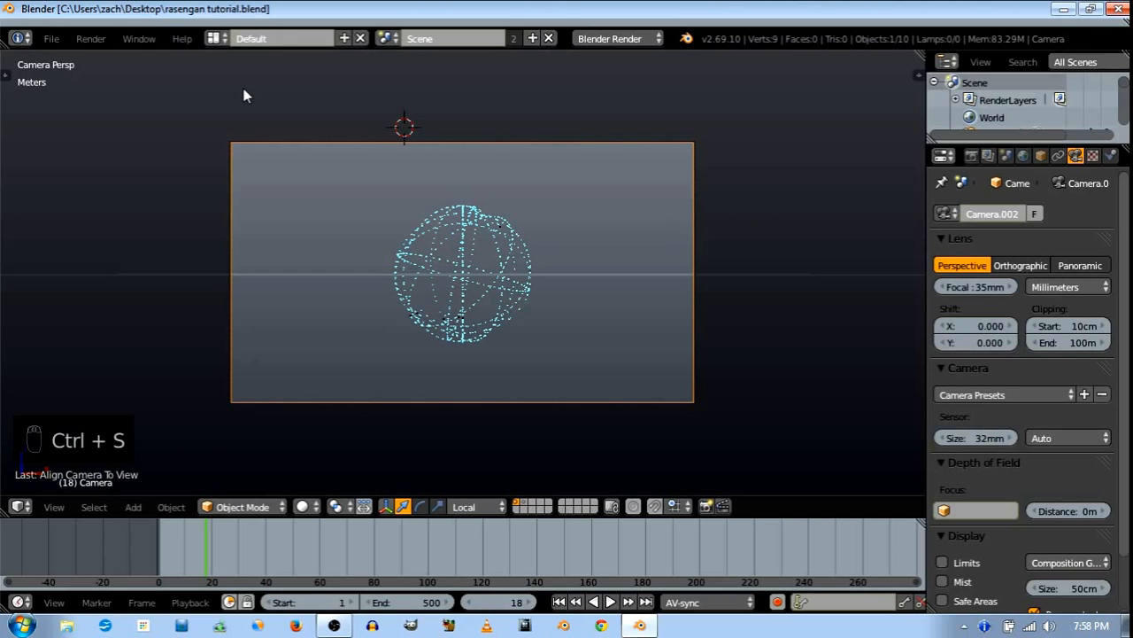
Render the current frame through the camera, examine the glowing core up close, and return to the 3D view
click(88, 39)
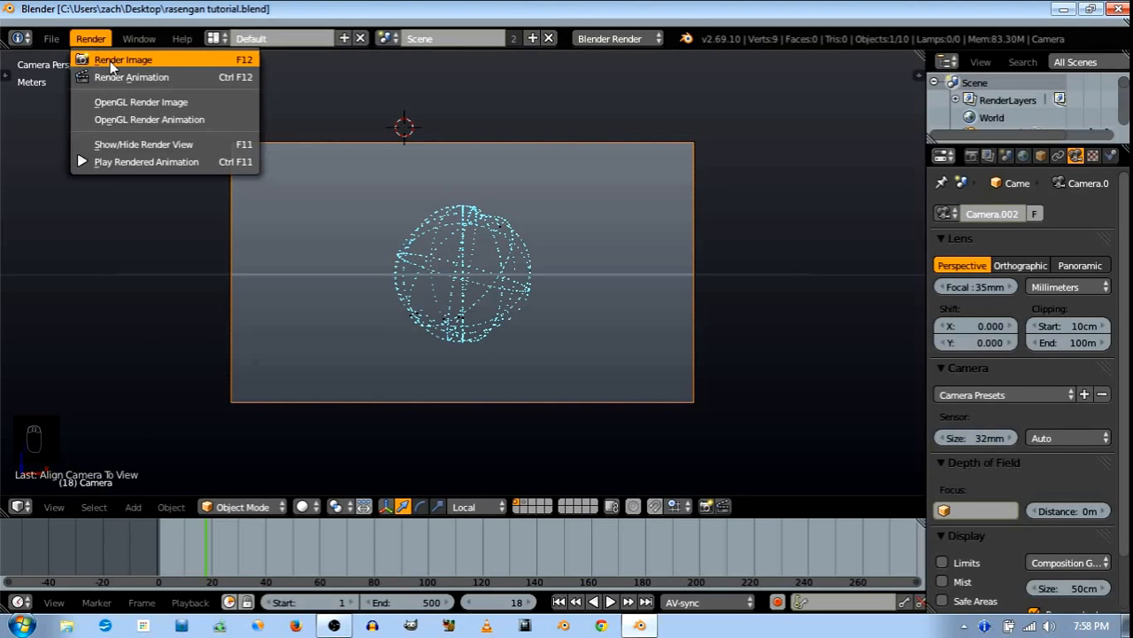
key(Return)
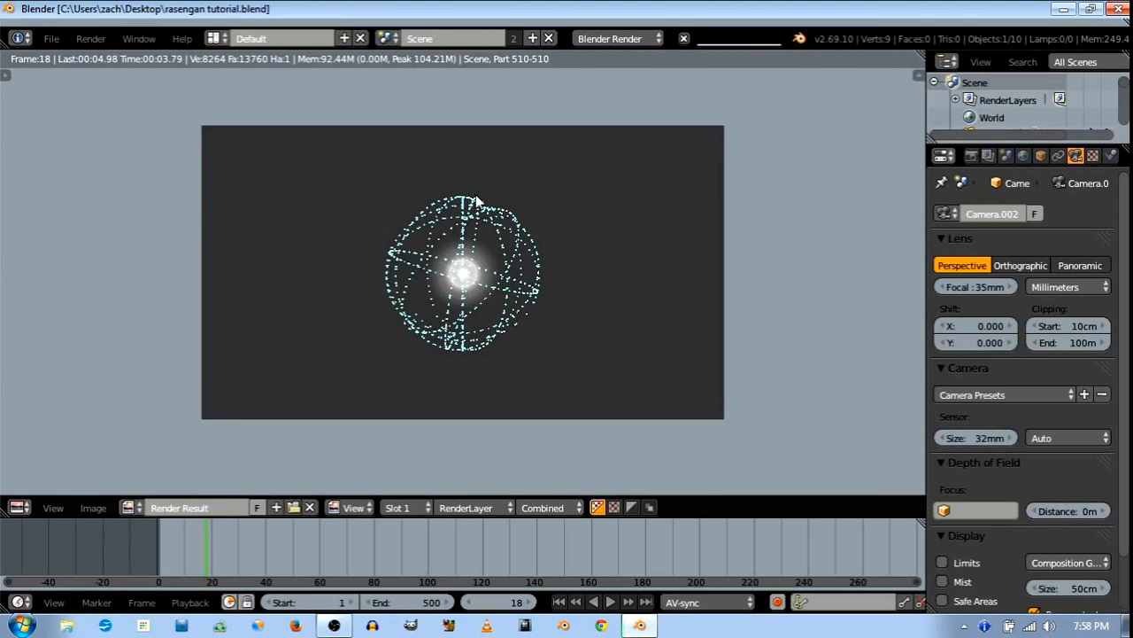
scroll(465, 272, up, 2)
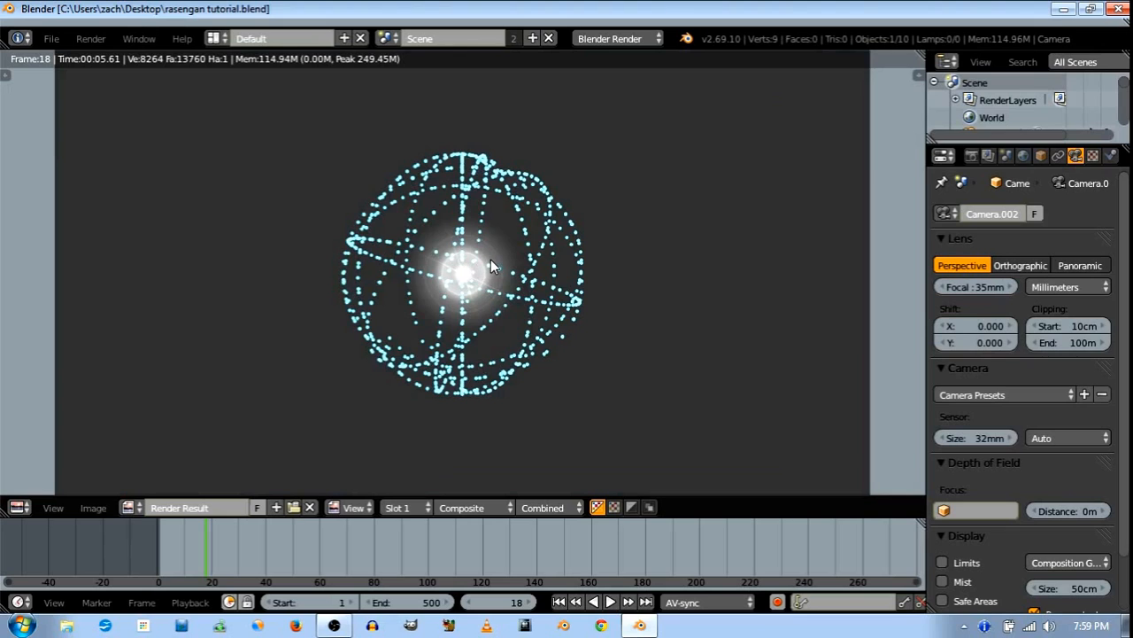
key(Escape)
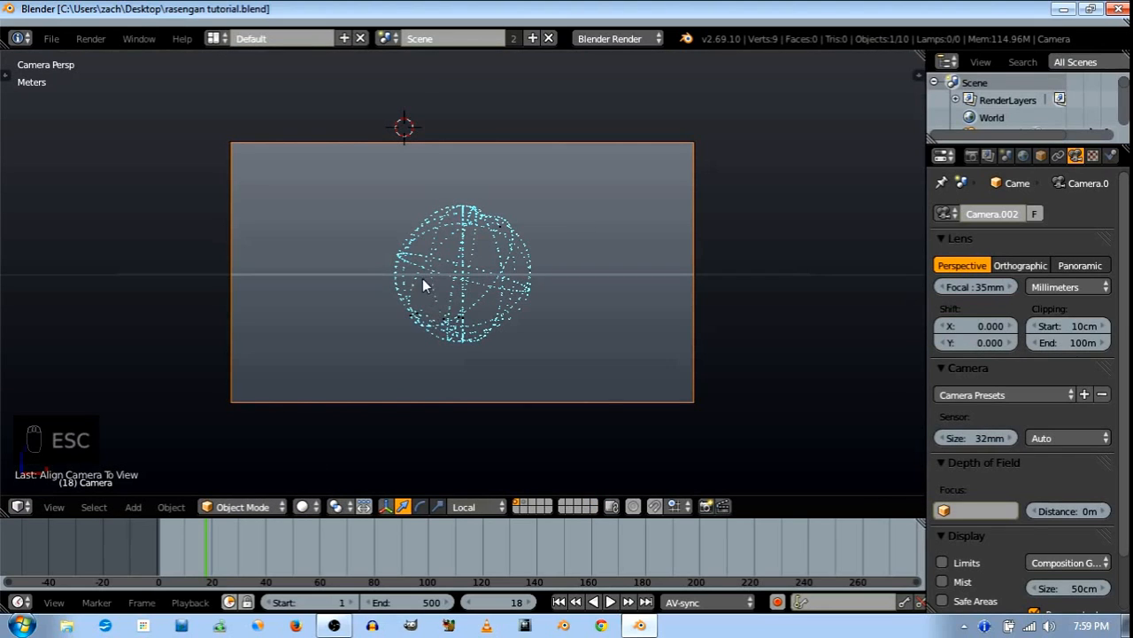
Set a small render border around the sphere's centre in camera view and select Icosphere.001 to show its halo settings
key(ctrl+b)
drag(429, 242, 501, 311)
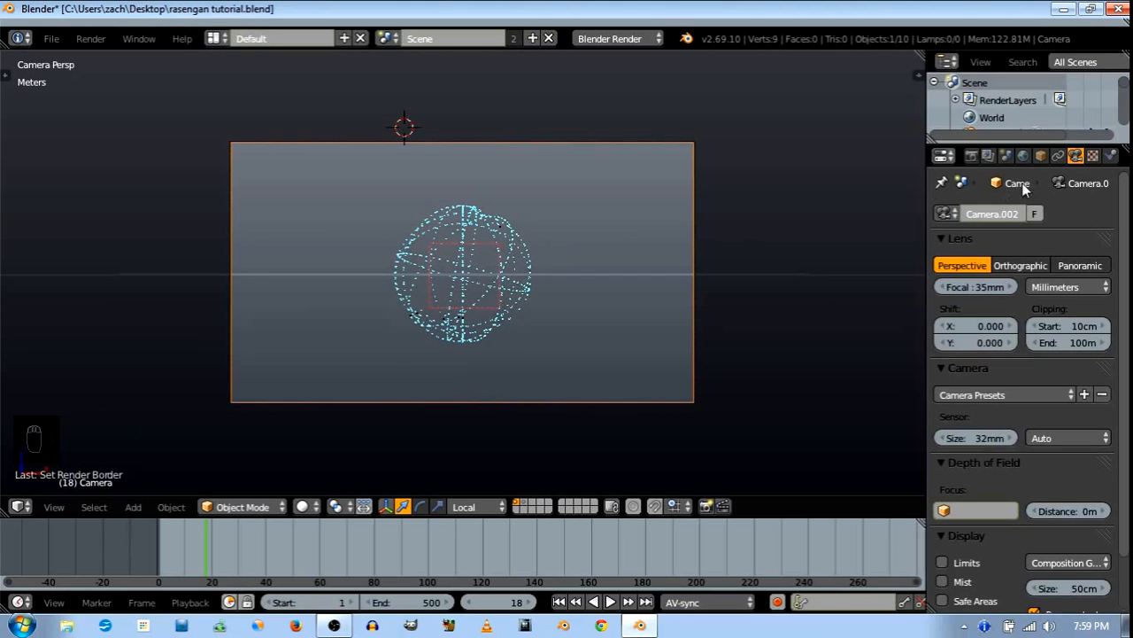
scroll(1045, 113, down, 3)
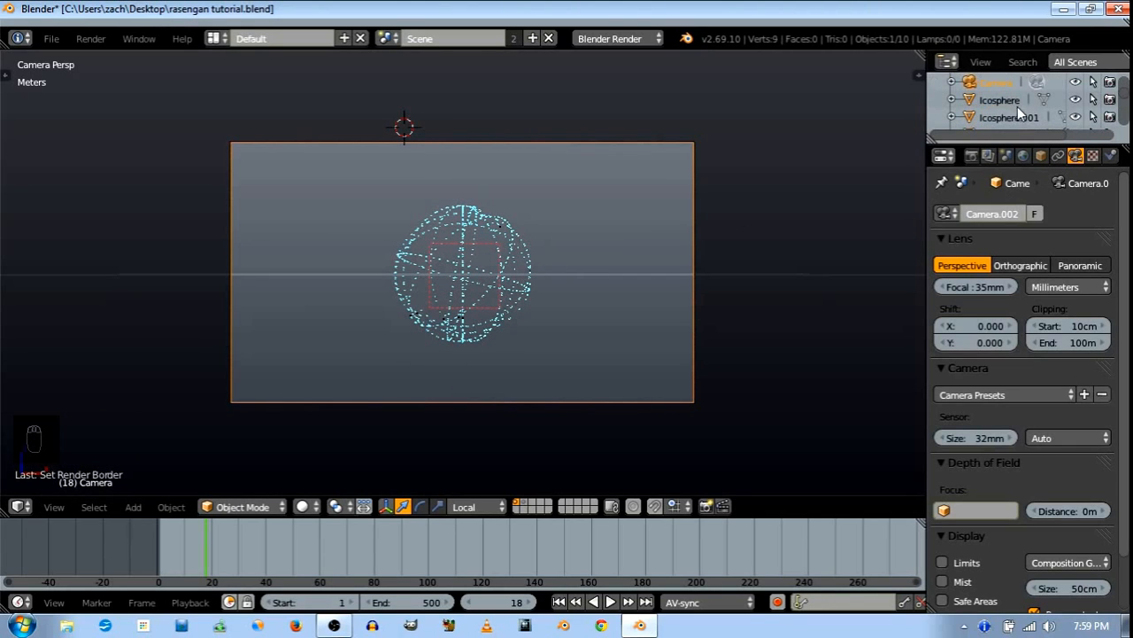
click(1014, 105)
click(1014, 116)
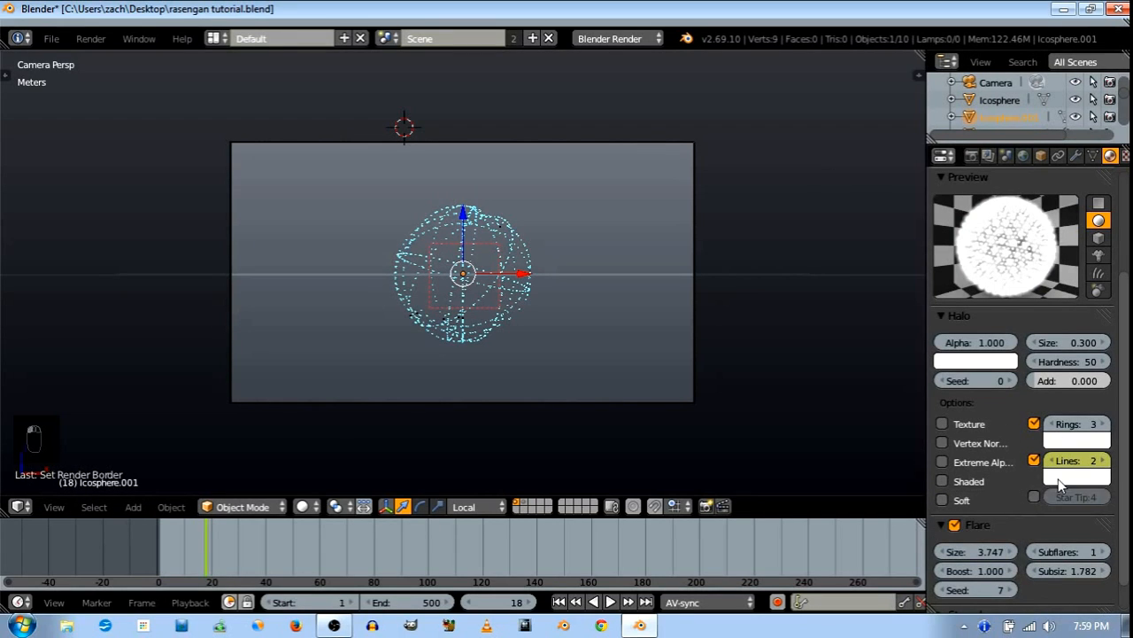
scroll(1054, 475, down, 2)
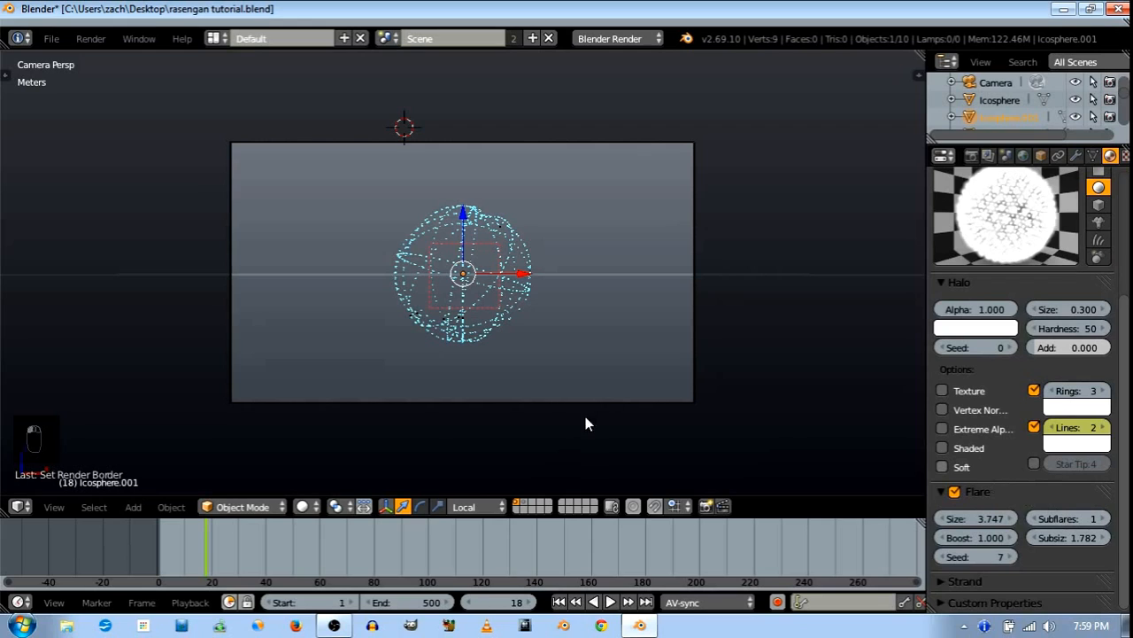
Try halo seed 1 in rendered viewport shading, then restore seed 0 and solid shading
click(302, 506)
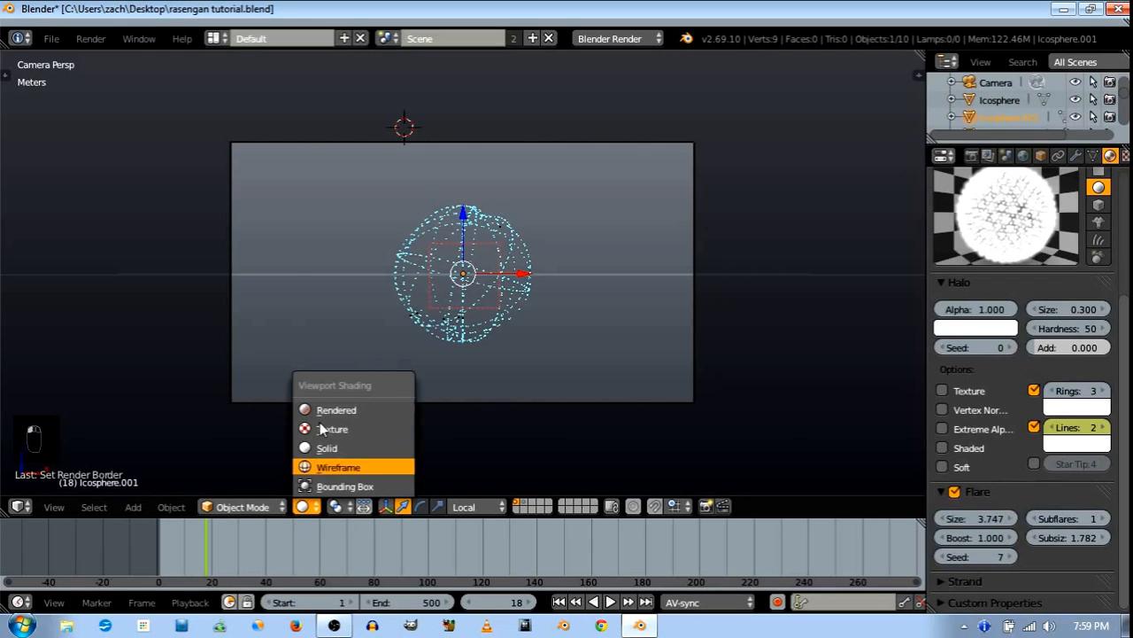
click(327, 411)
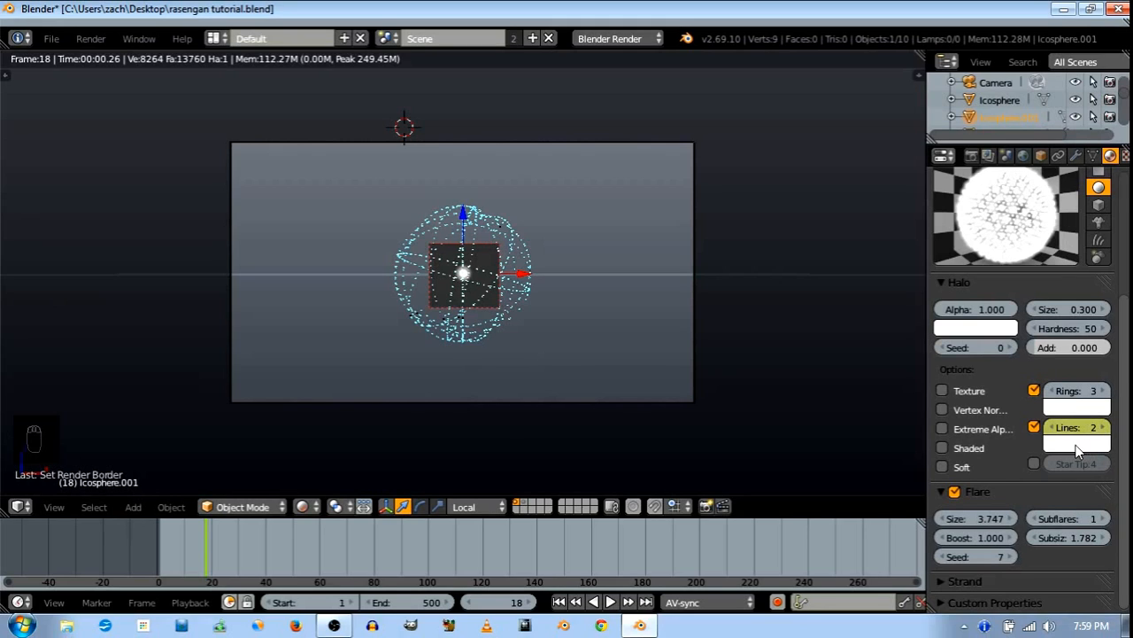
click(1012, 348)
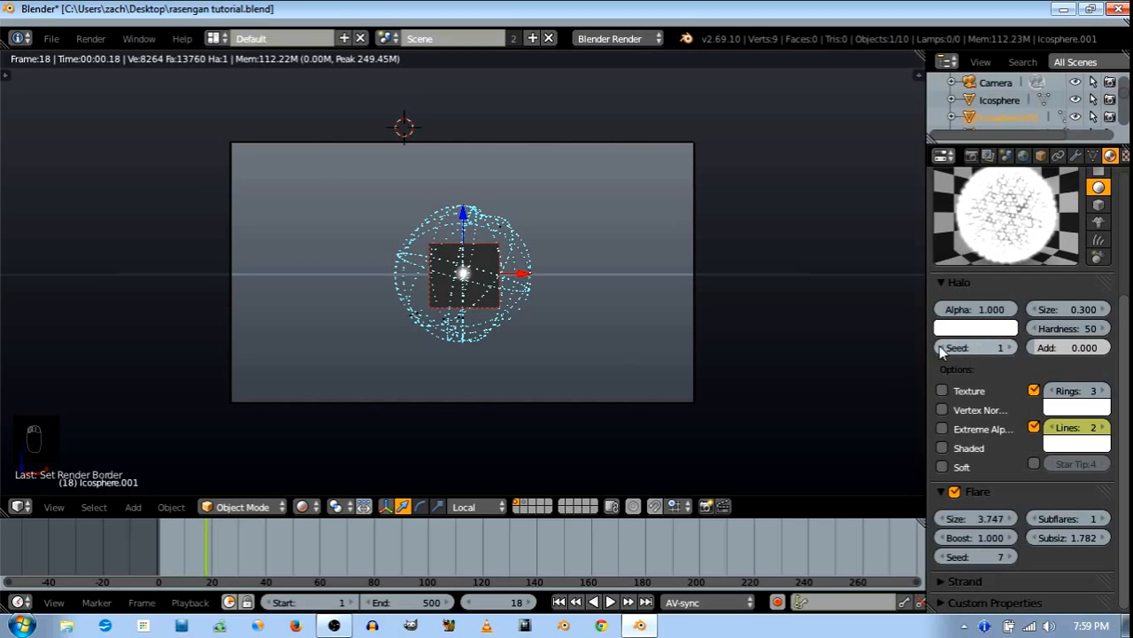
click(942, 347)
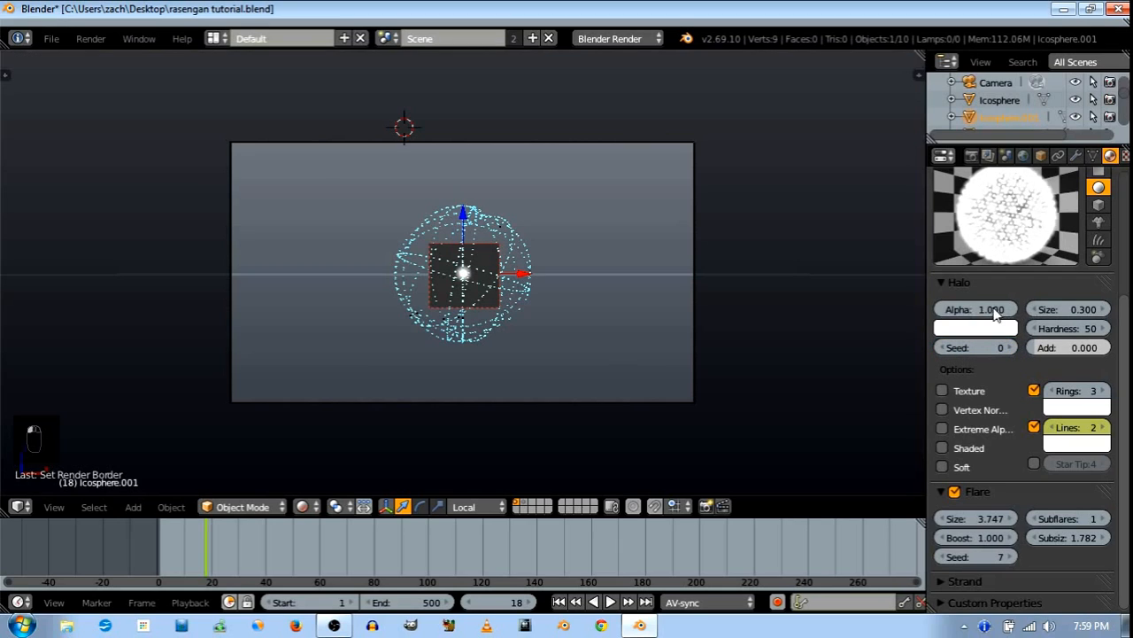
click(1015, 309)
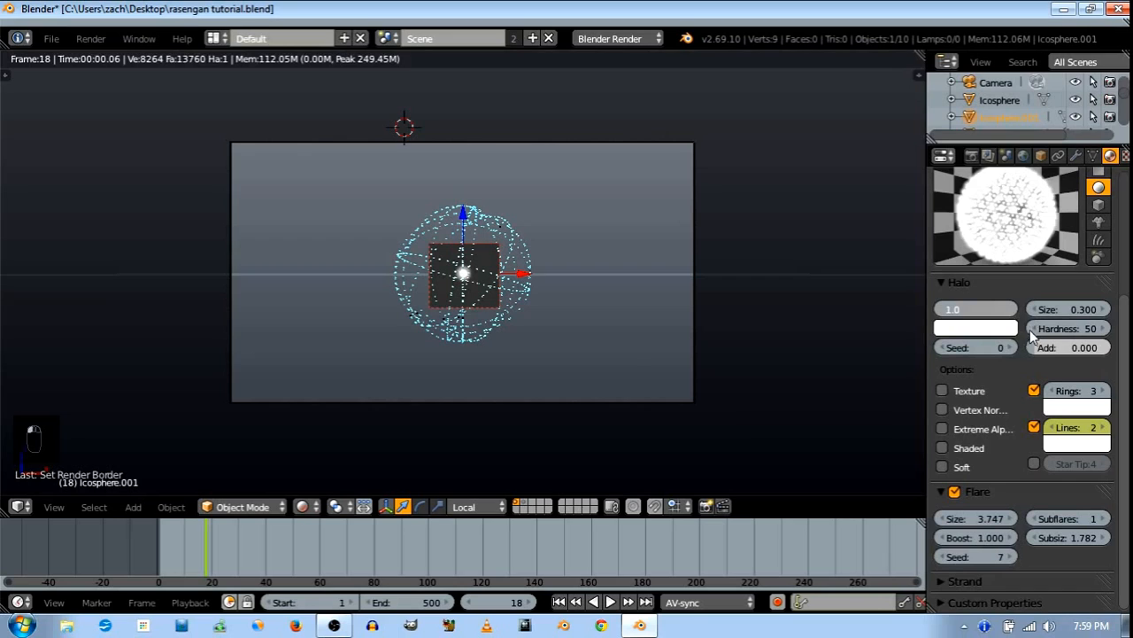
key(Return)
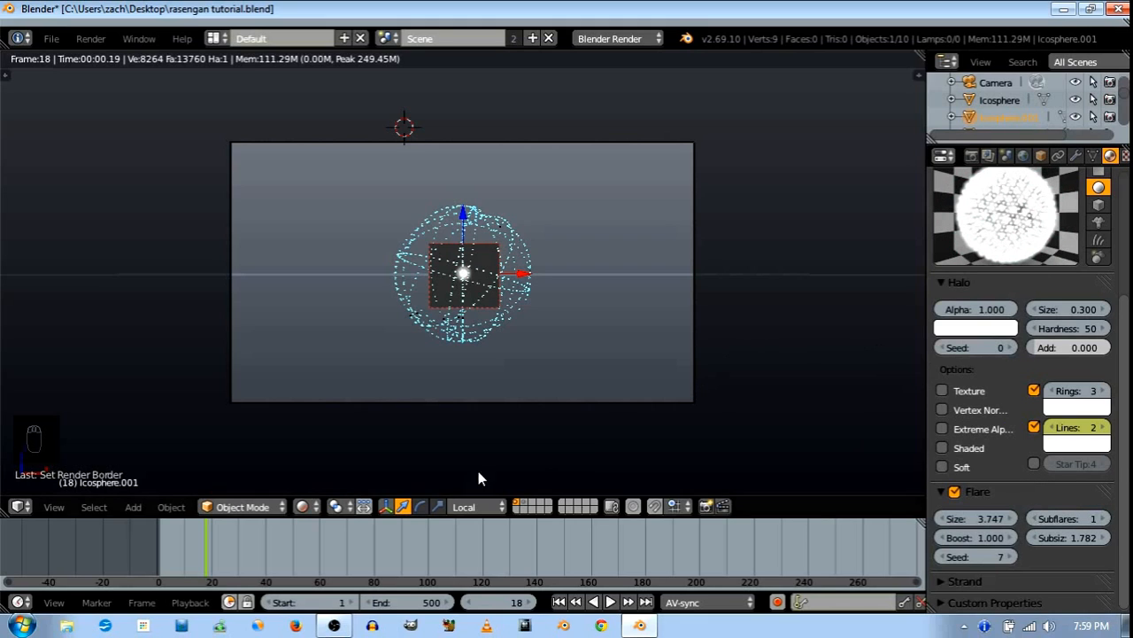
click(302, 506)
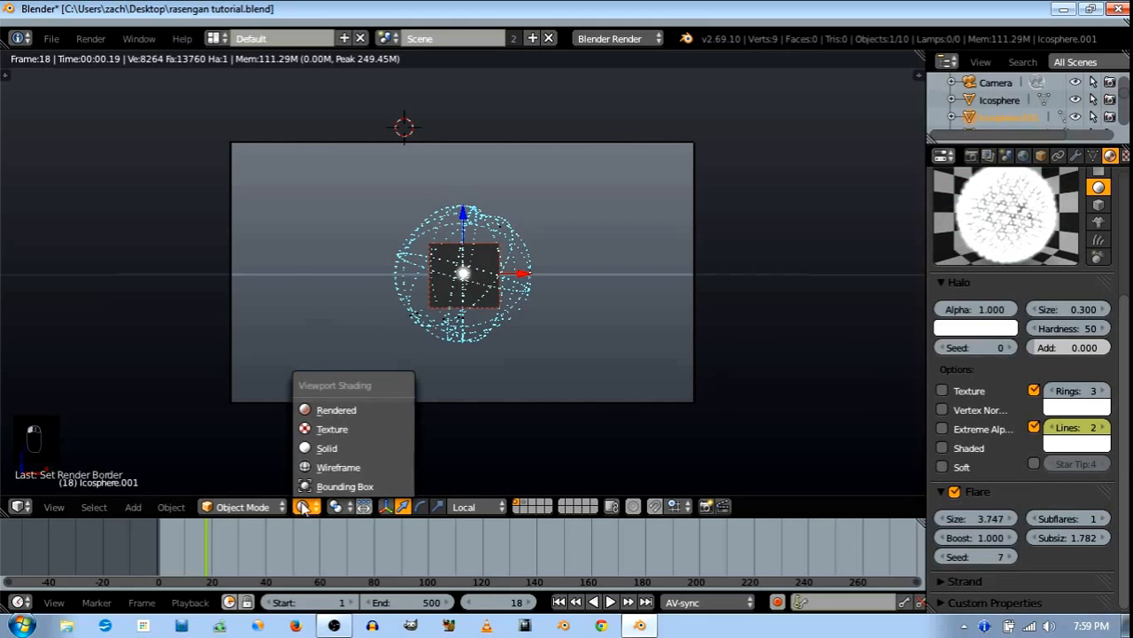
click(324, 447)
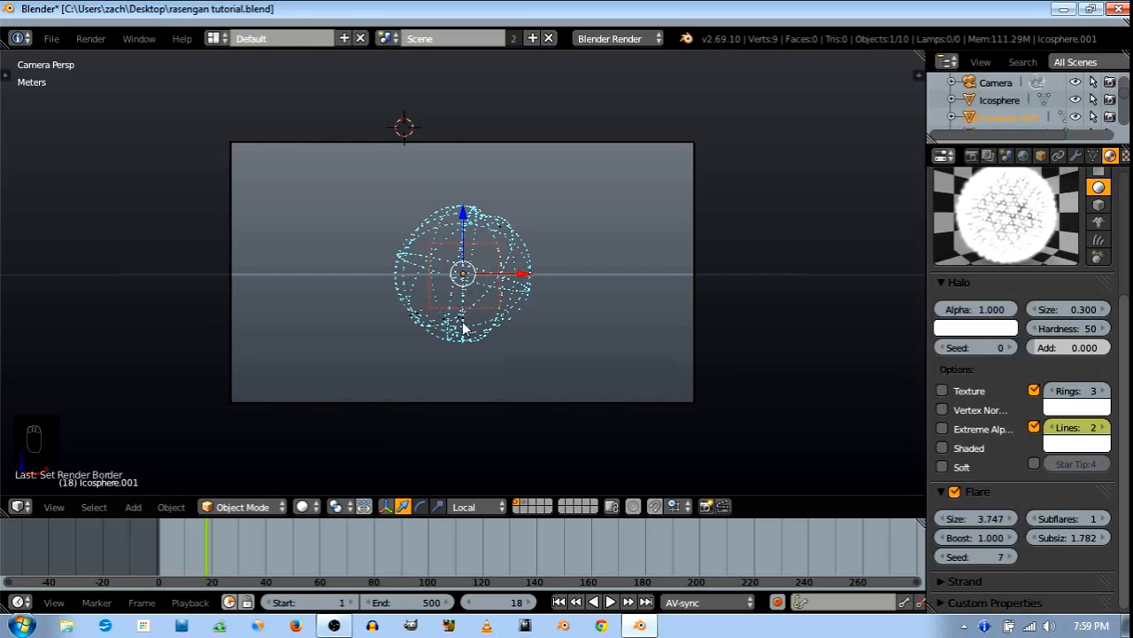
Switch to the Compositing screen layout and link the Render Layers image directly to the Composite node, bypassing Blur
middle_drag(463, 329, 456, 340)
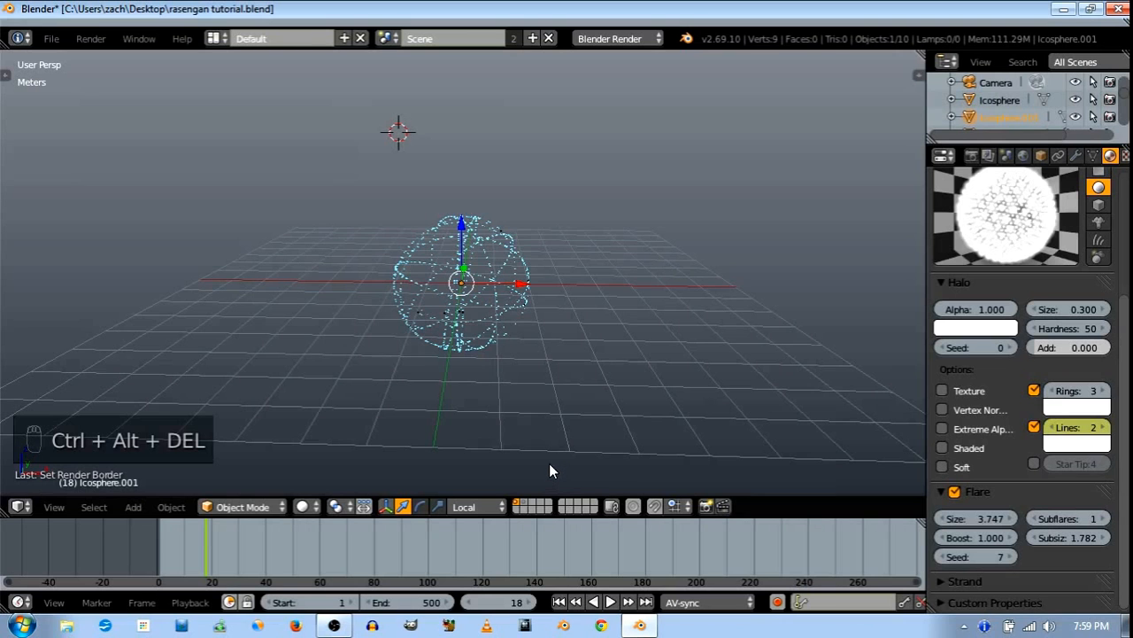
middle_drag(426, 396, 251, 42)
click(216, 35)
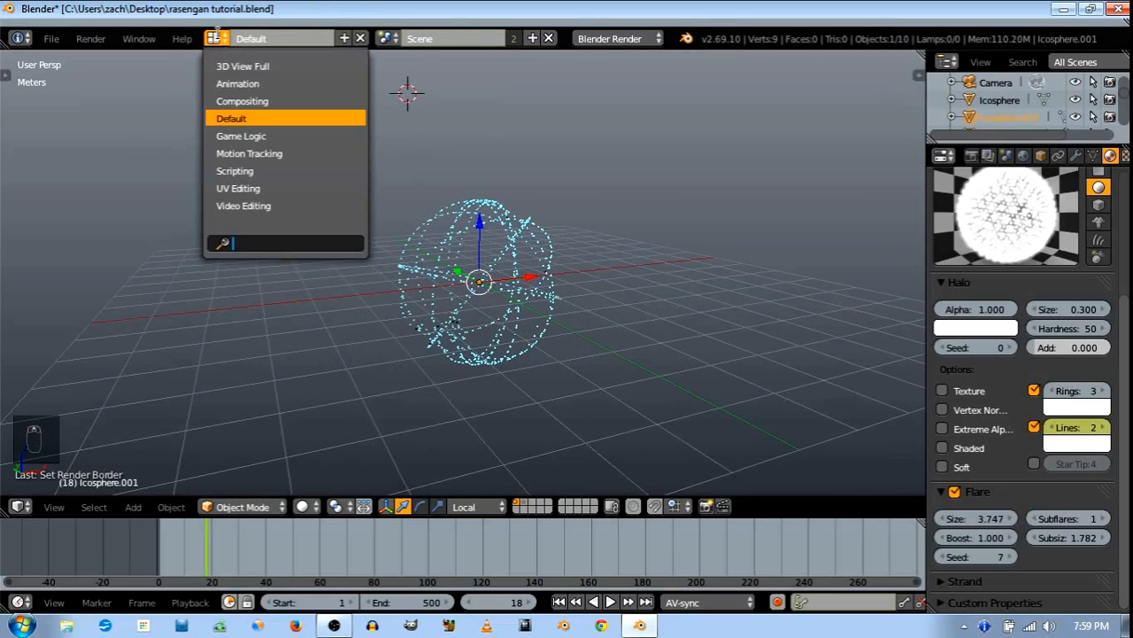
click(243, 103)
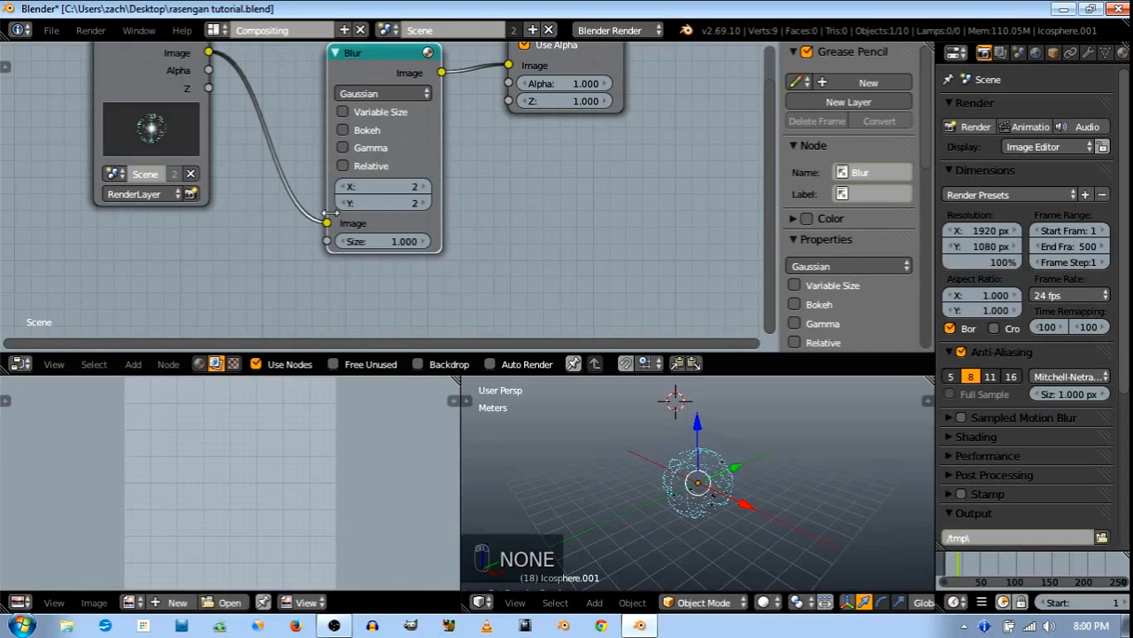
drag(326, 223, 506, 58)
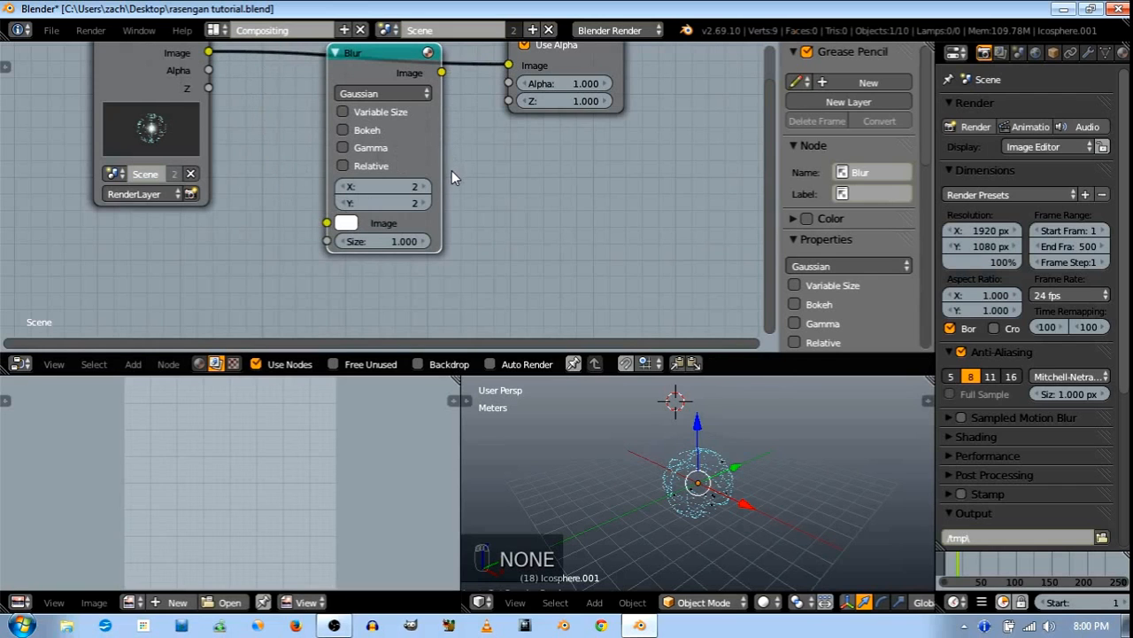
middle_drag(470, 155, 422, 221)
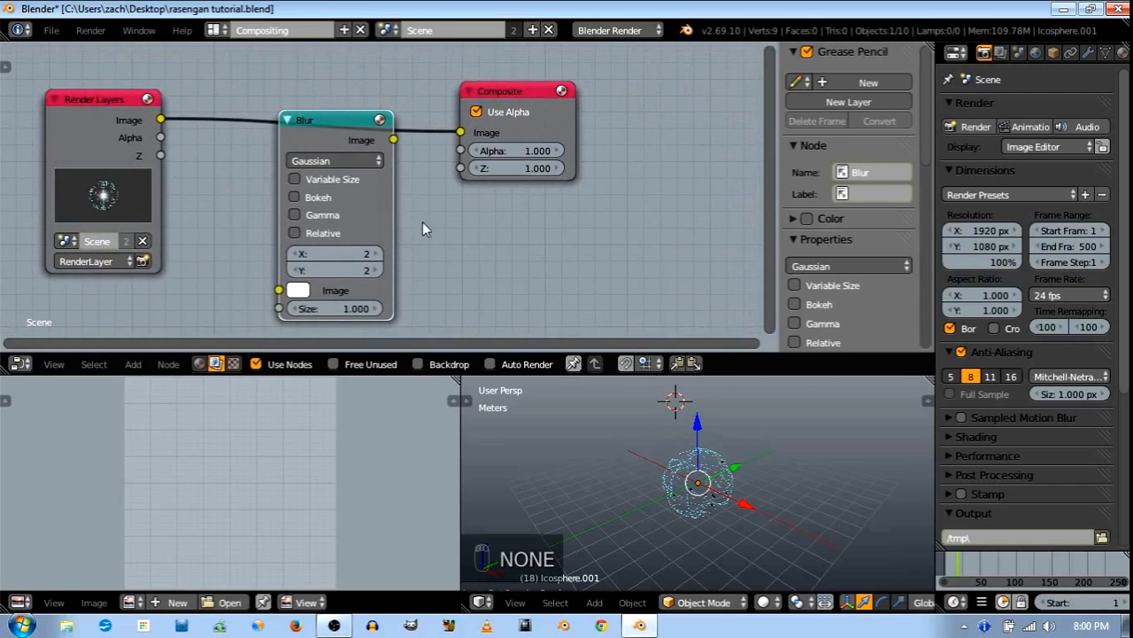
Add a Viewer node fed by Render Layers above the Composite node, and reinsert Blur between Render Layers and Composite
ctrl+shift+click(127, 109)
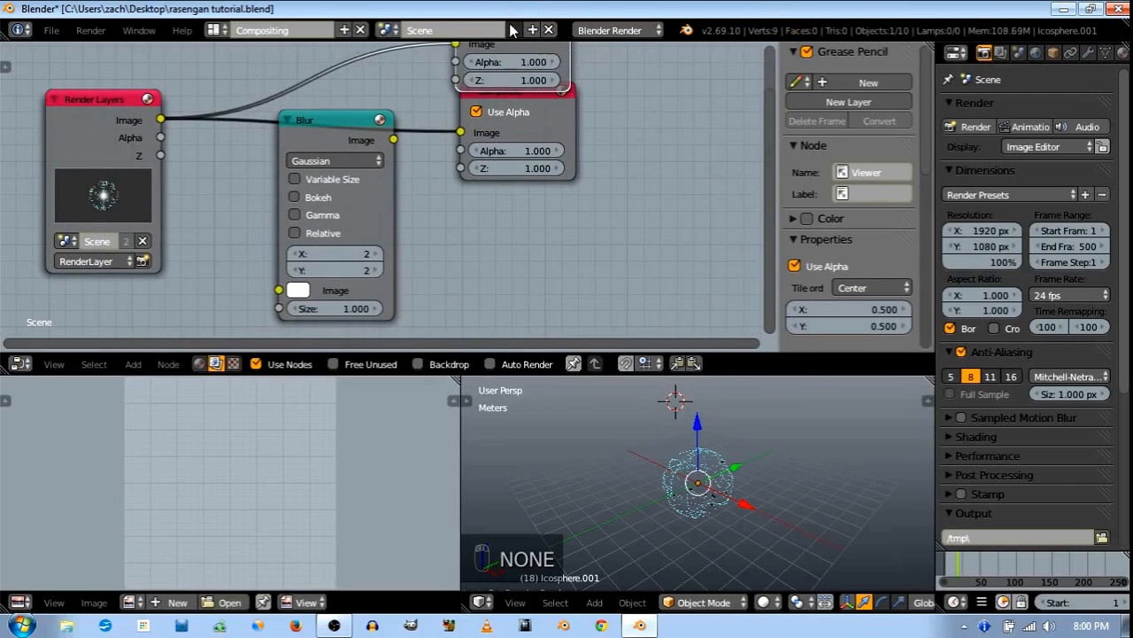
scroll(513, 107, down, 3)
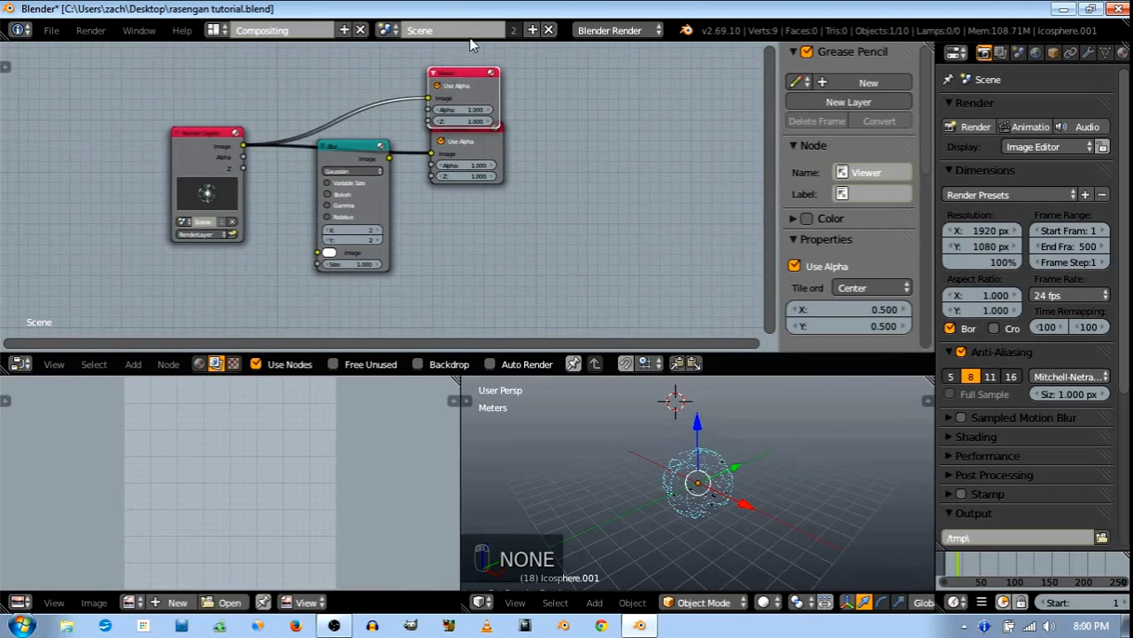
drag(456, 78, 442, 42)
drag(358, 145, 375, 121)
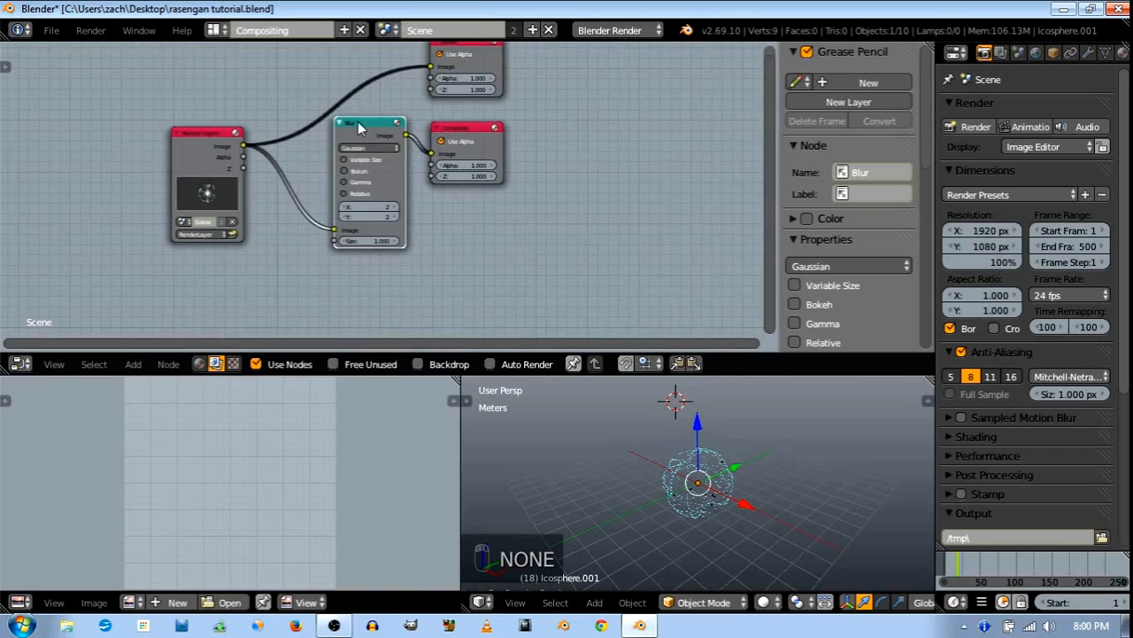
Enable the node editor backdrop and link the Blur output to the Viewer node
click(418, 364)
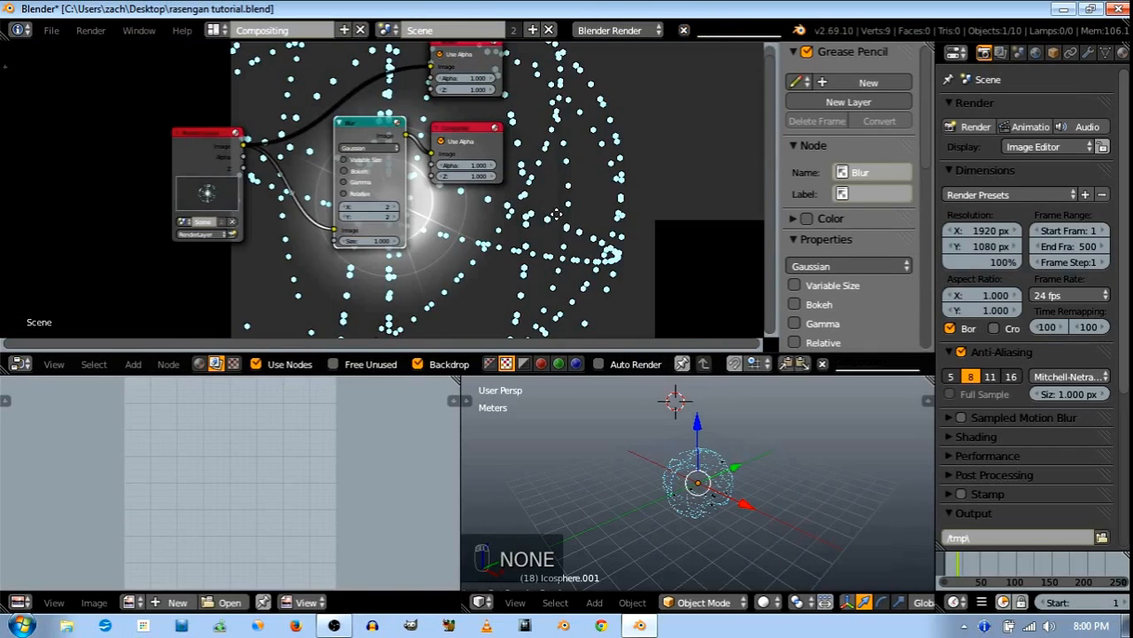
middle_drag(556, 214, 565, 211)
scroll(362, 167, down, 1)
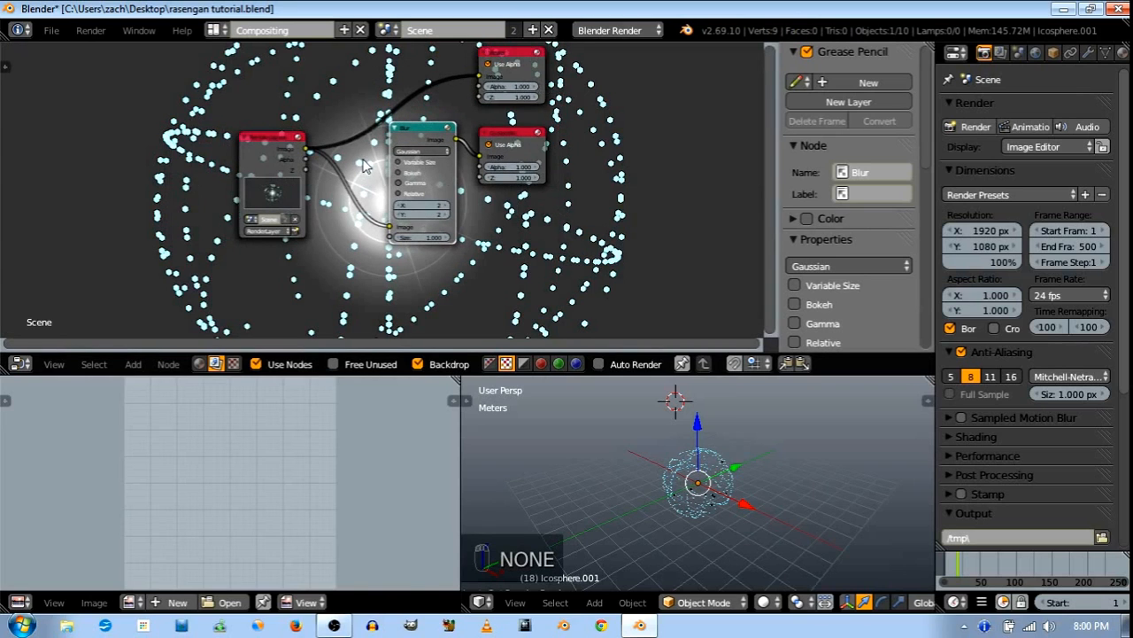
middle_drag(360, 167, 440, 244)
scroll(440, 244, up, 4)
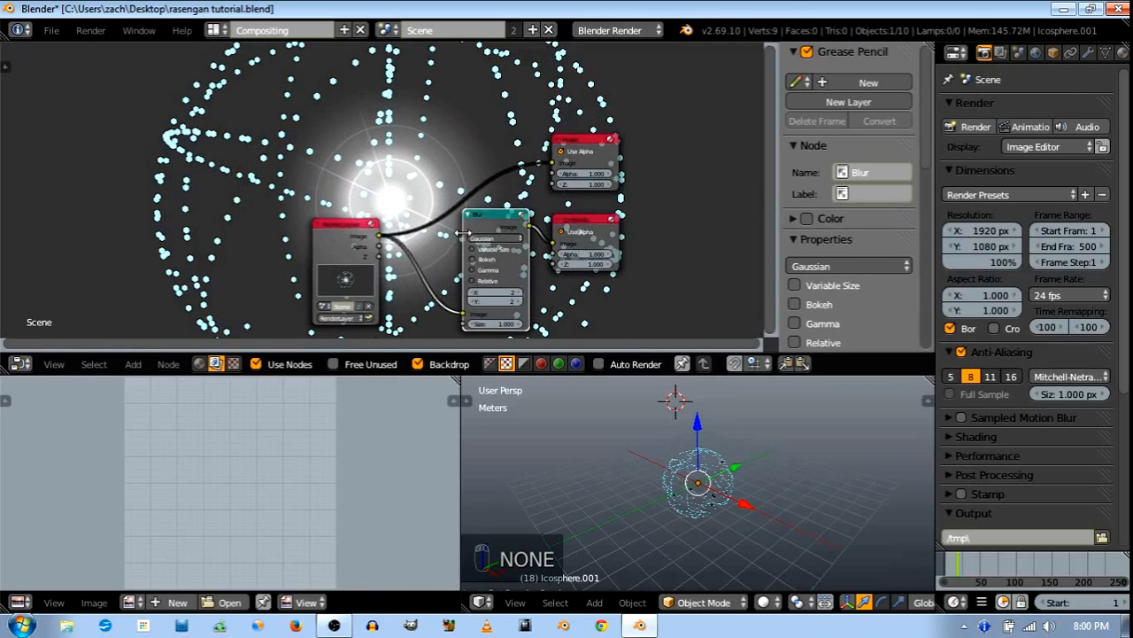
scroll(510, 229, up, 1)
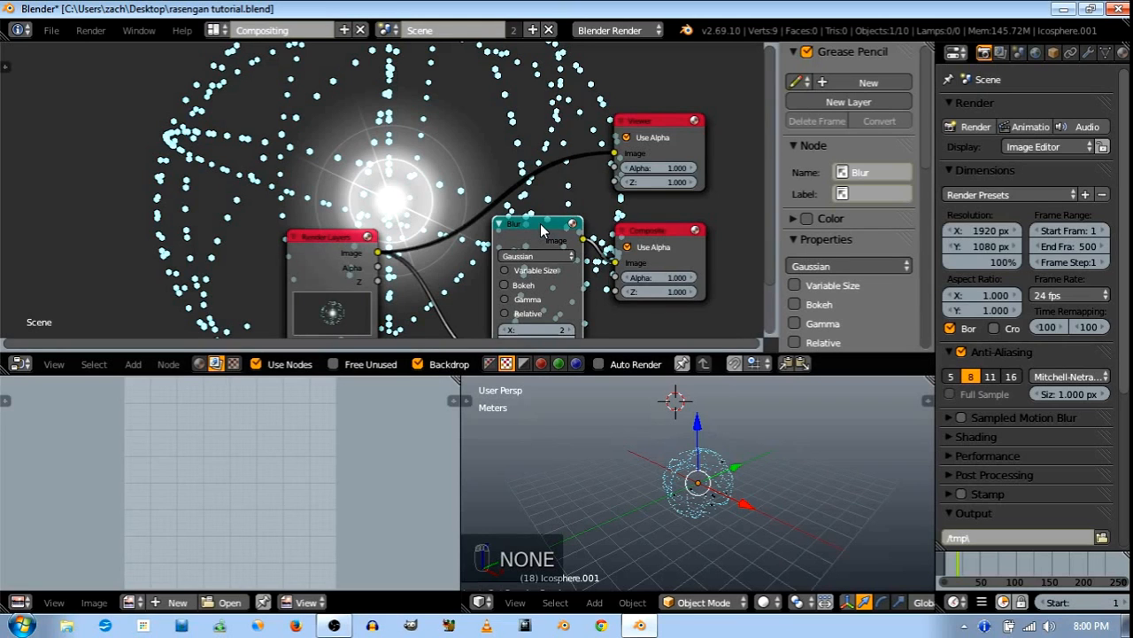
scroll(540, 223, down, 2)
middle_drag(507, 216, 508, 265)
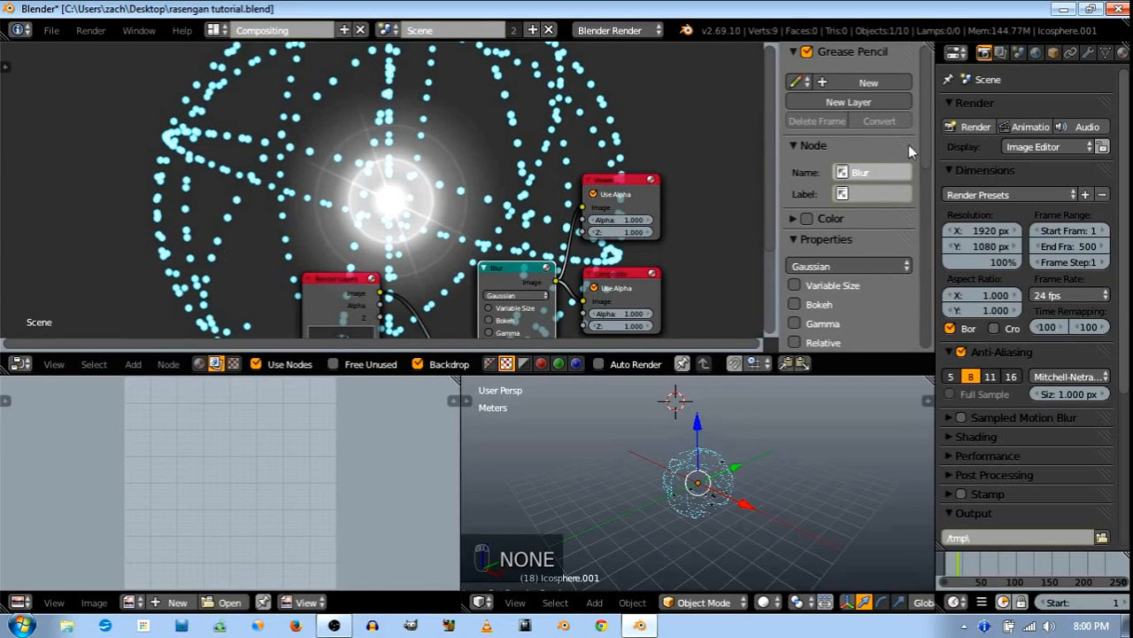
Shrink the backdrop to fit the whole particle sphere and bring up the halo material settings of Icosphere.001
middle_drag(1089, 55, 1015, 54)
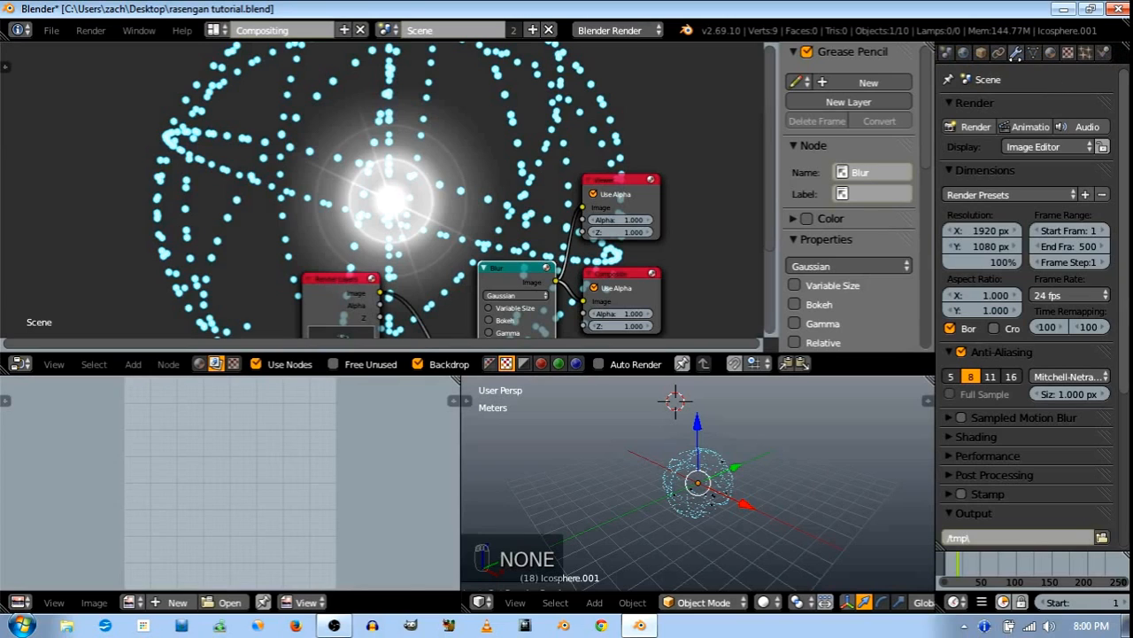
click(1084, 53)
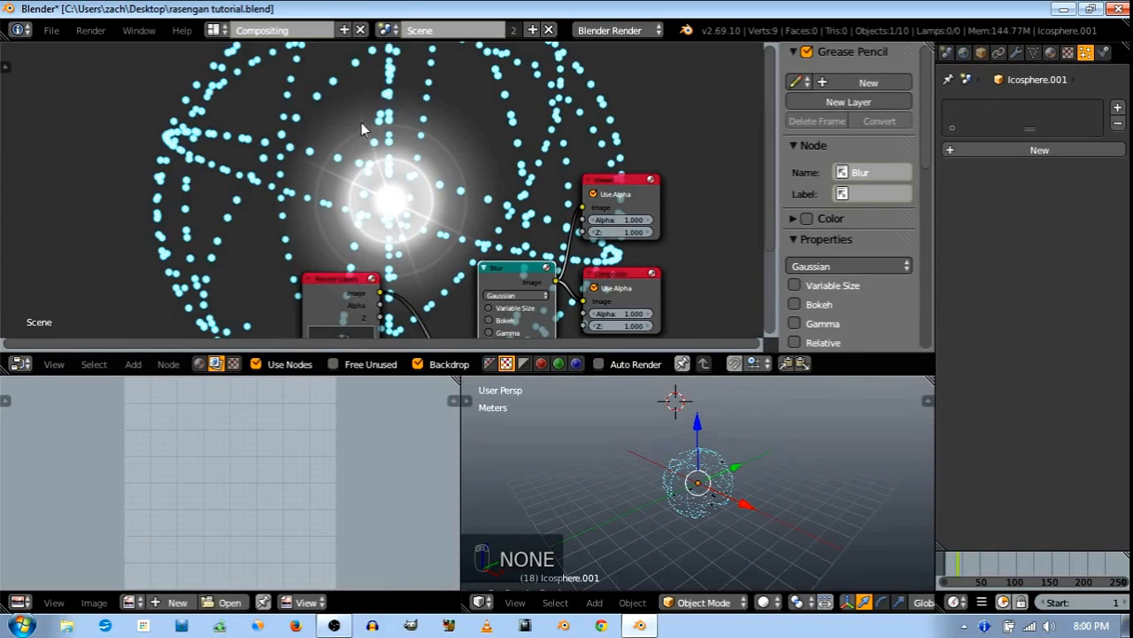
scroll(392, 188, down, 2)
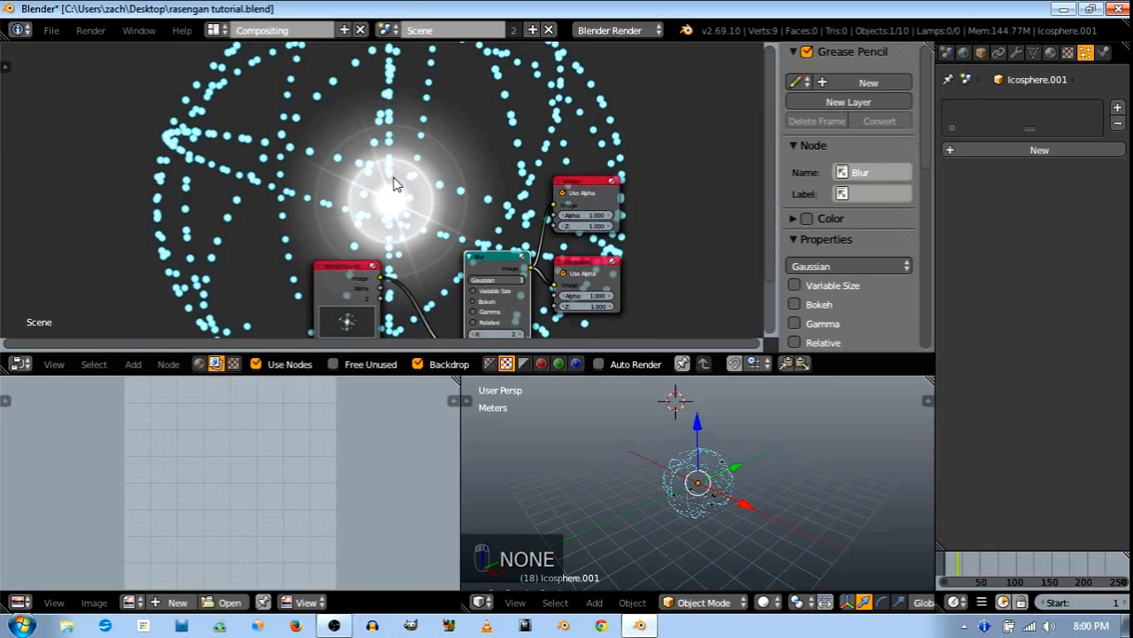
key(v)
key(v)
key(v)
key(v)
key(v)
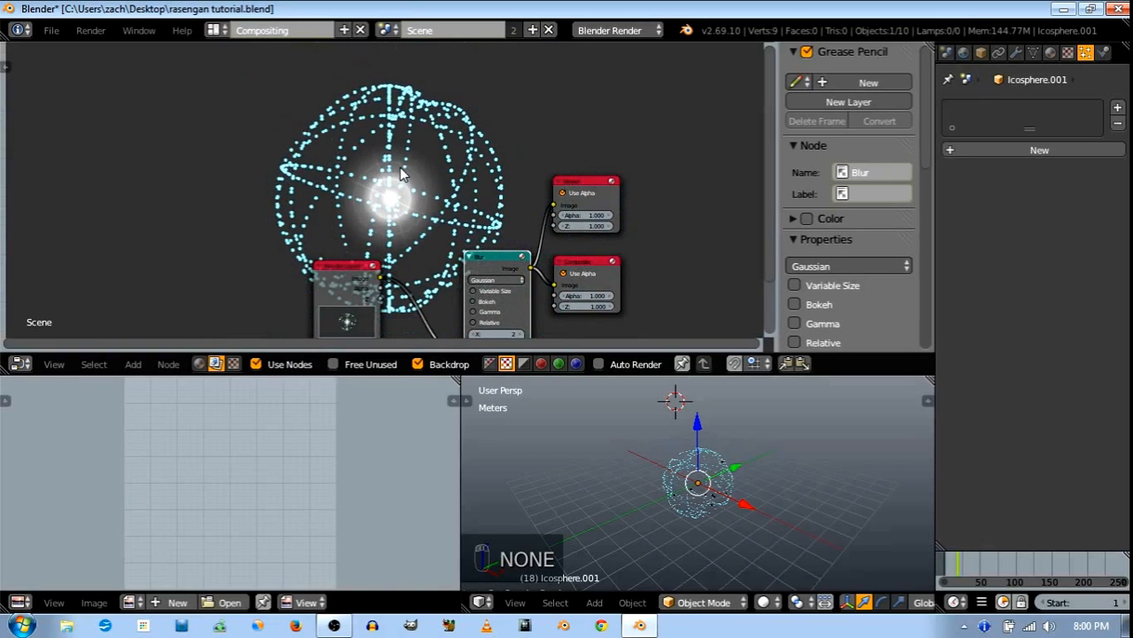
click(1052, 51)
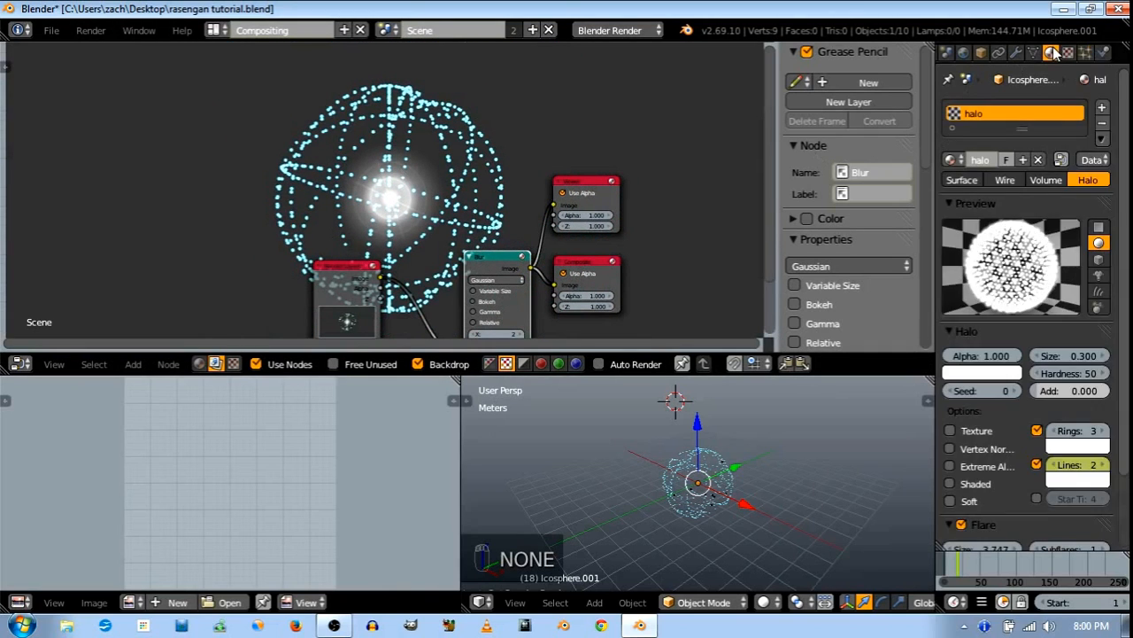
scroll(471, 204, down, 1)
scroll(536, 219, up, 1)
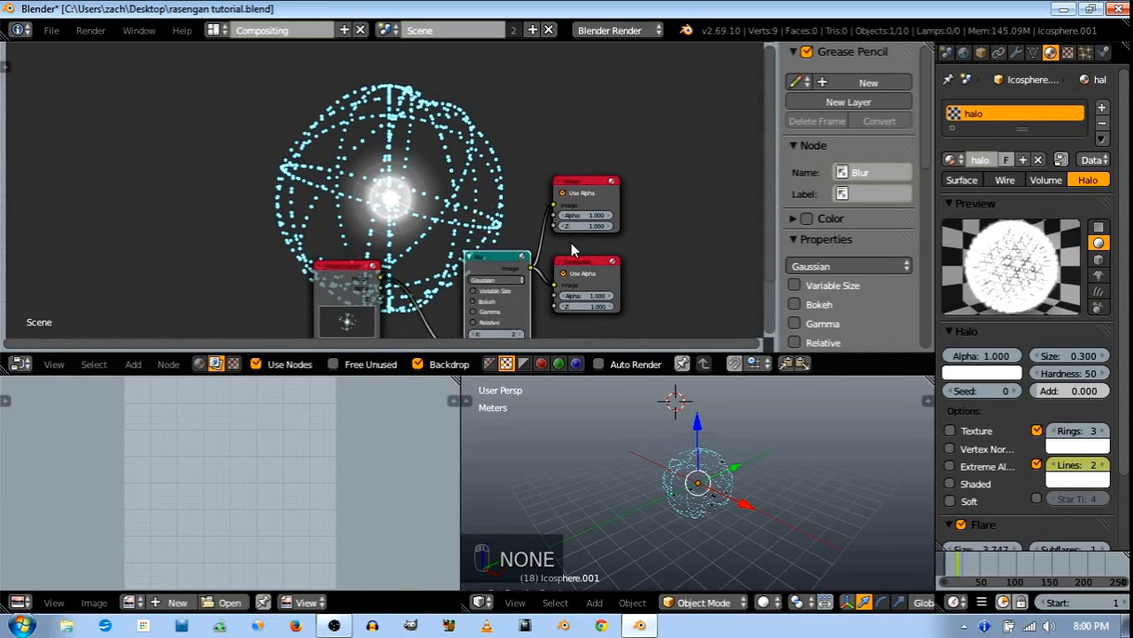
Move the Blur node clear of the glowing core in the backdrop, and return to the Default screen layout
middle_drag(514, 204, 394, 106)
scroll(370, 158, up, 2)
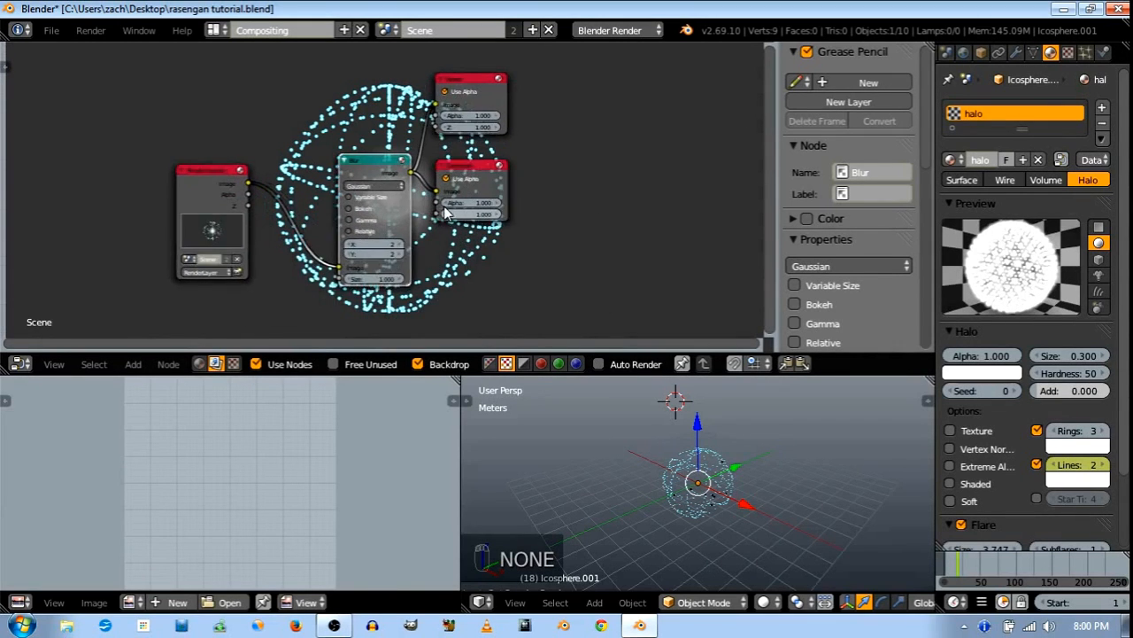
drag(370, 158, 302, 117)
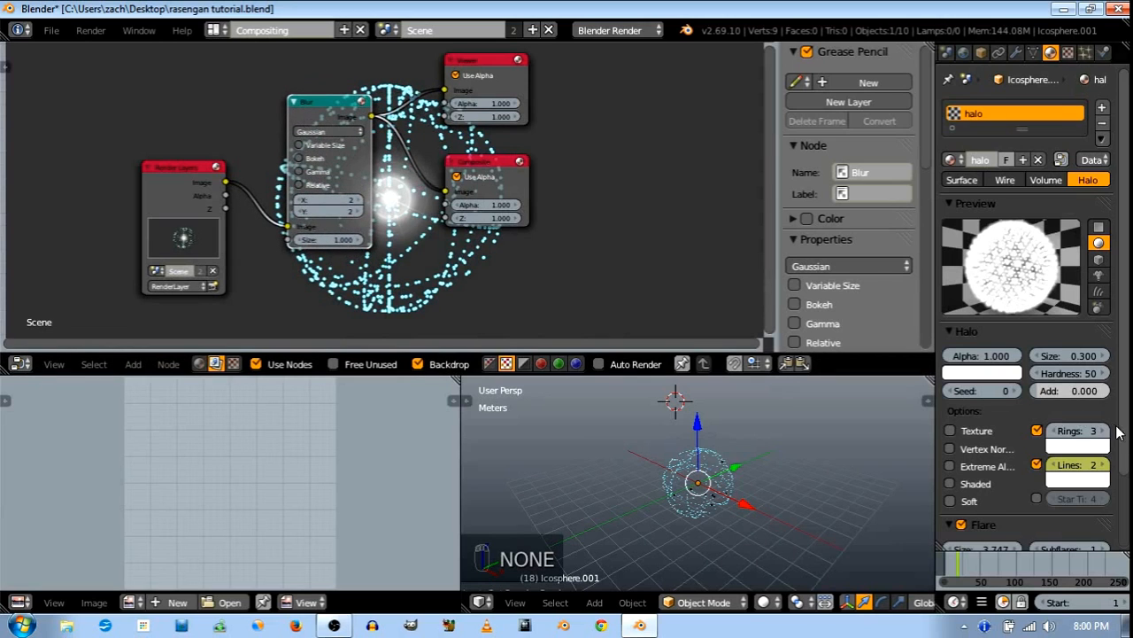
scroll(1036, 501, down, 4)
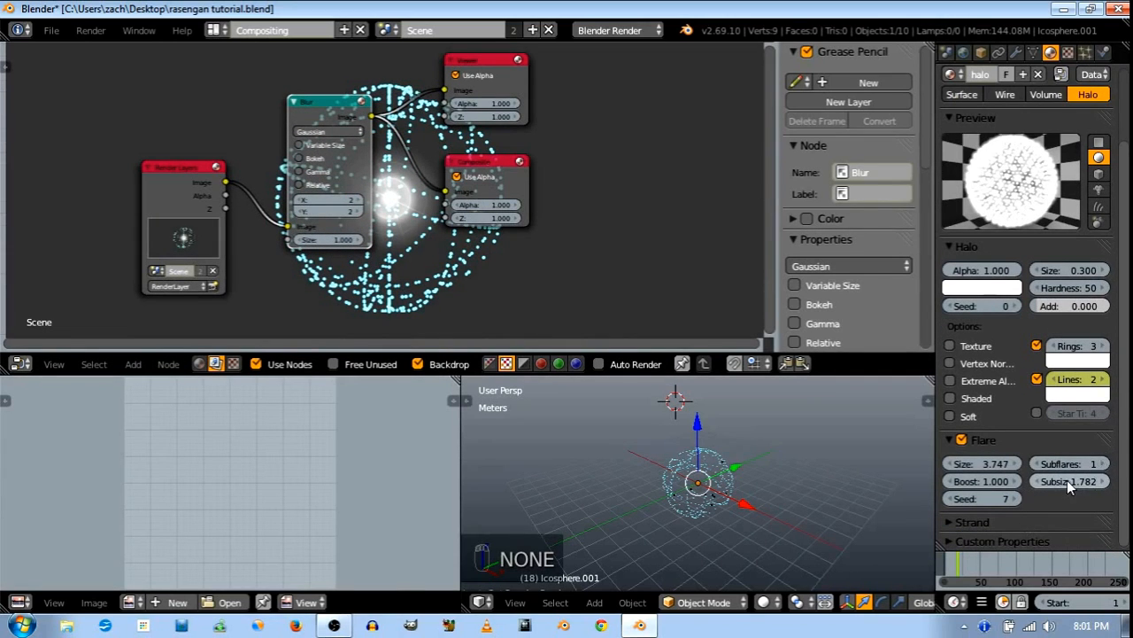
click(1078, 395)
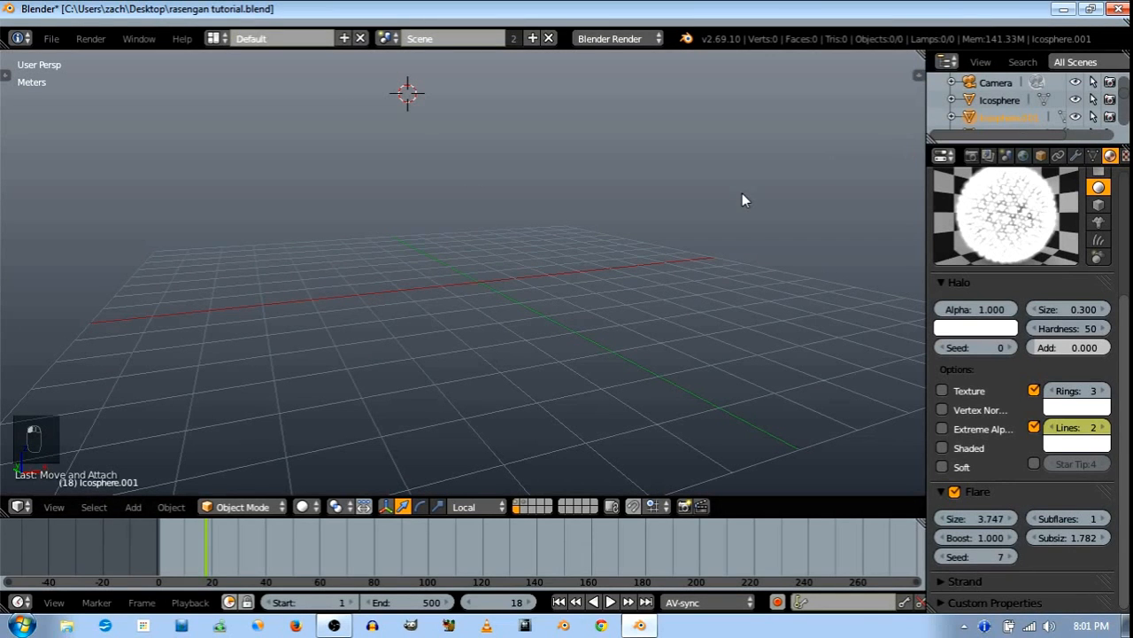
Isolate the halo icosphere on its layer in rendered shading and rescale it
key(m)
click(905, 235)
key(shift+z)
key(s)
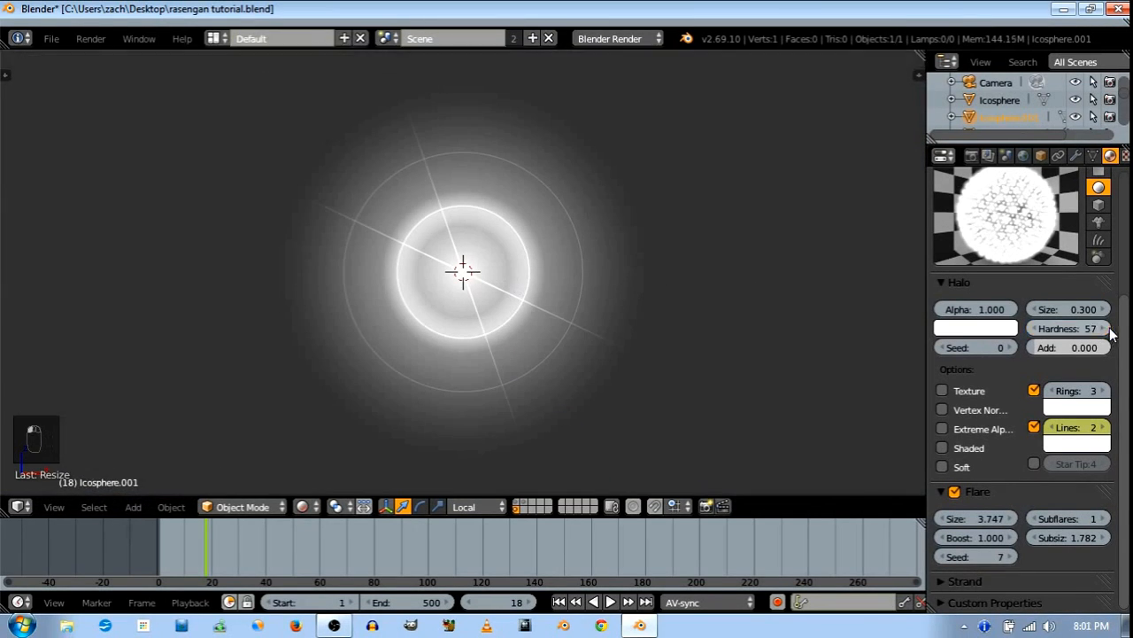
Set the halo size to 20 with the particle sphere's layer shown alongside the halo
drag(1069, 309, 1102, 309)
shift+click(518, 502)
double_click(1068, 309)
text(20)
key(Return)
Turn off the halo's Rings option and try halo sizes of 15, 10 and 5
click(1034, 391)
double_click(1069, 309)
text(15)
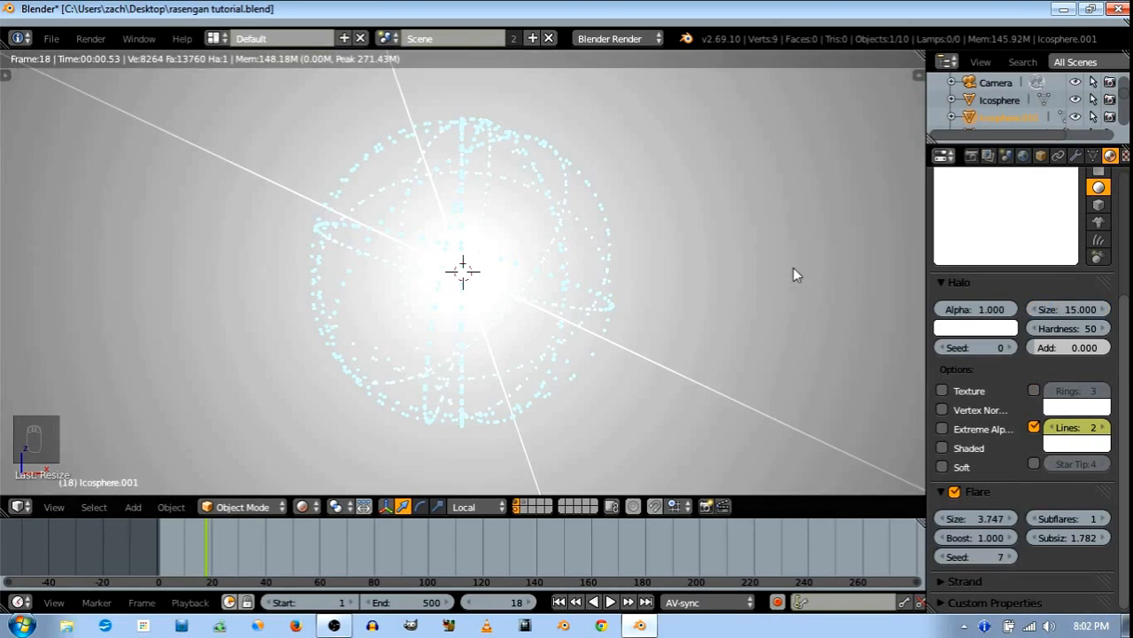
double_click(1069, 309)
text(10)
double_click(1069, 309)
text(5)
Return the viewport to solid shading and save the blend file
key(shift+z)
key(ctrl+s)
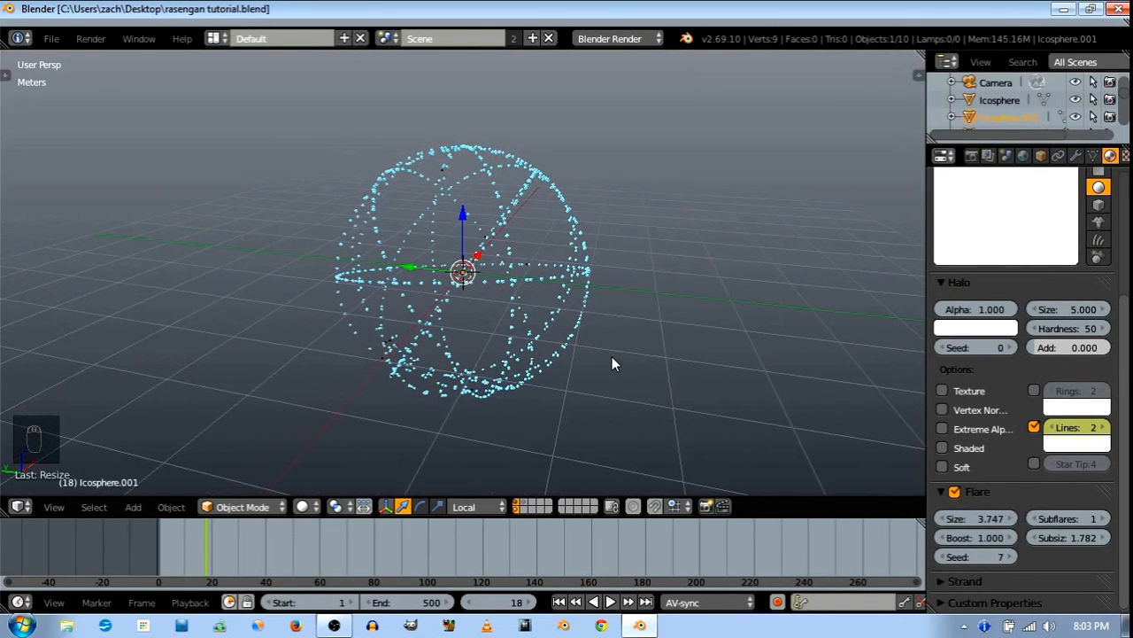
middle_drag(612, 356, 635, 375)
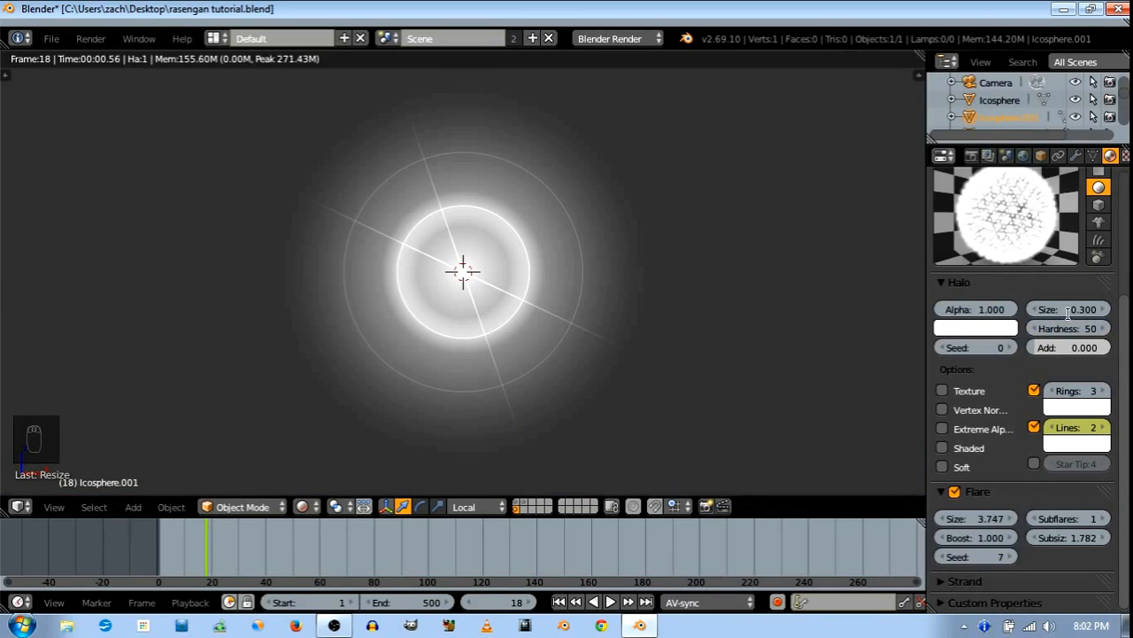
Set the halo size to 0.3, raise it to 1.086, and show the particle sphere's layer together with the halo
click(1061, 309)
text(0.3)
key(Return)
drag(1087, 309, 1124, 309)
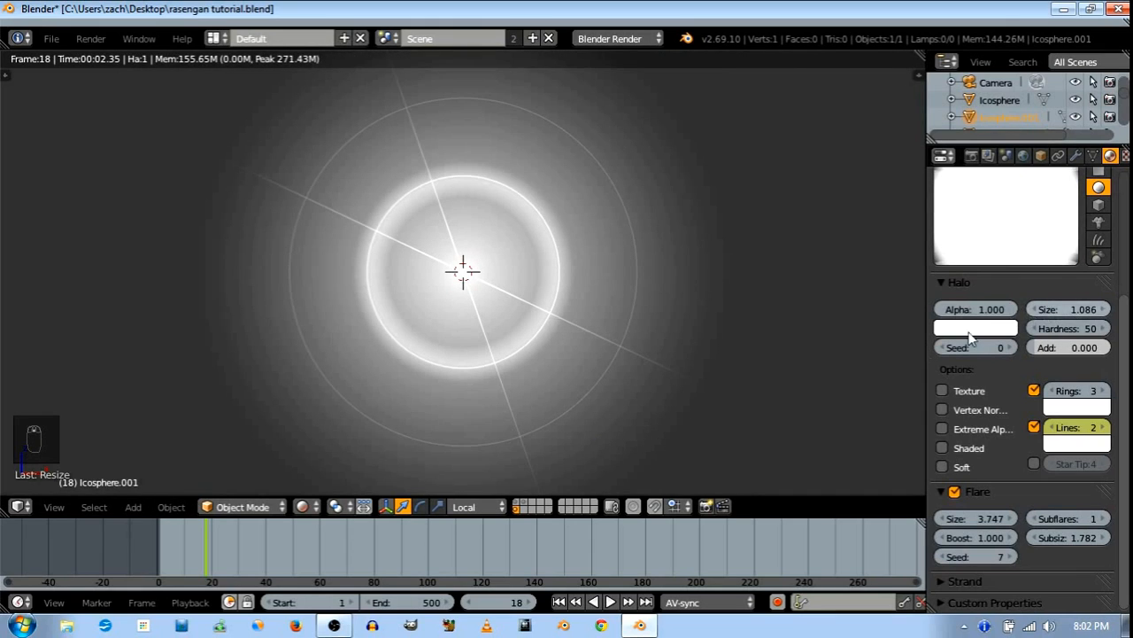
shift+click(517, 503)
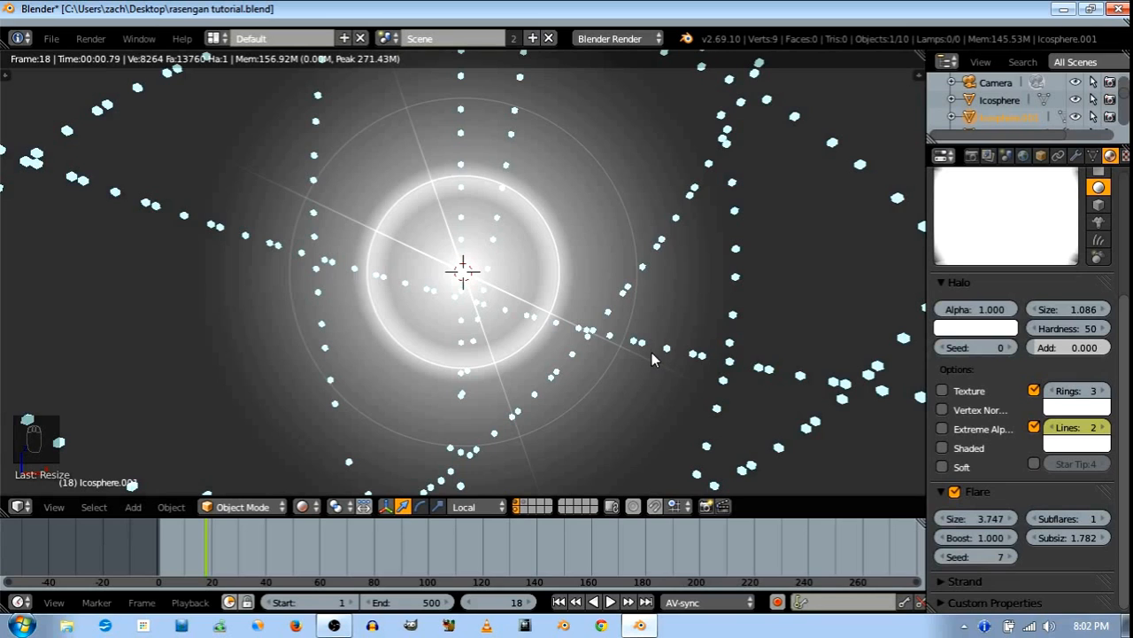
scroll(646, 344, down, 6)
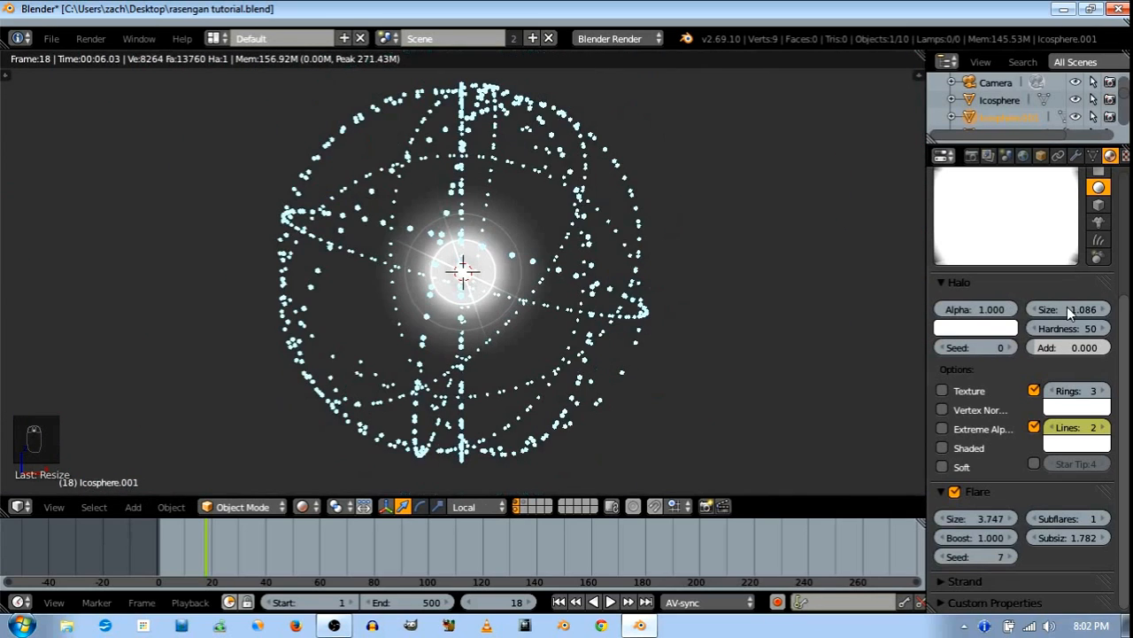
Try a halo size of 50 on the core material, followed by a size of 20
click(1067, 308)
text(50)
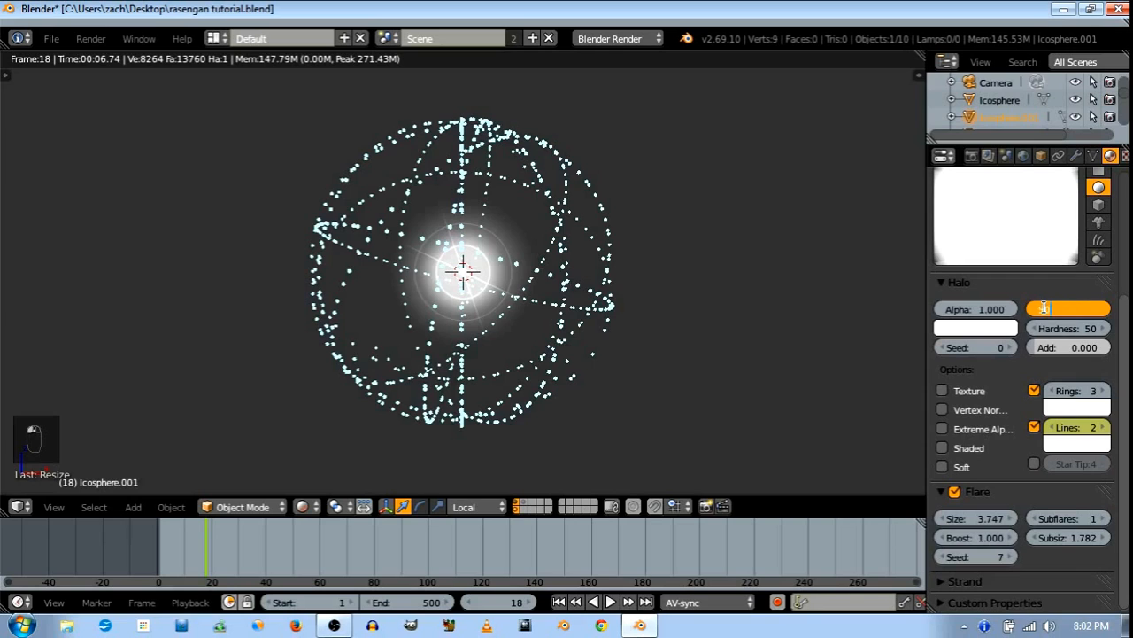
key(Return)
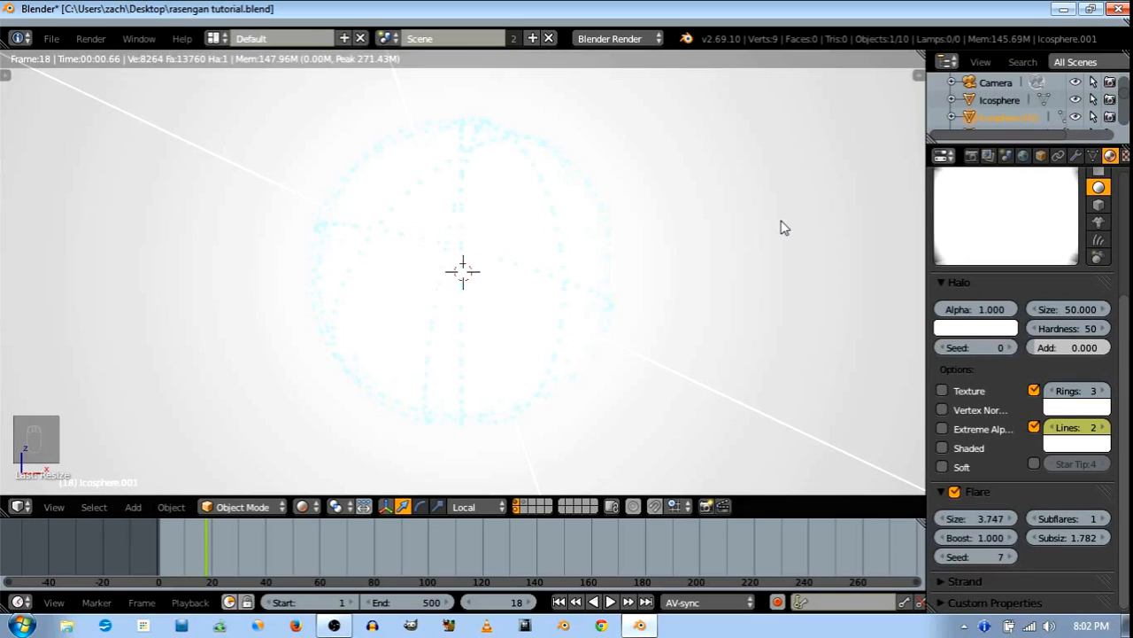
click(1065, 311)
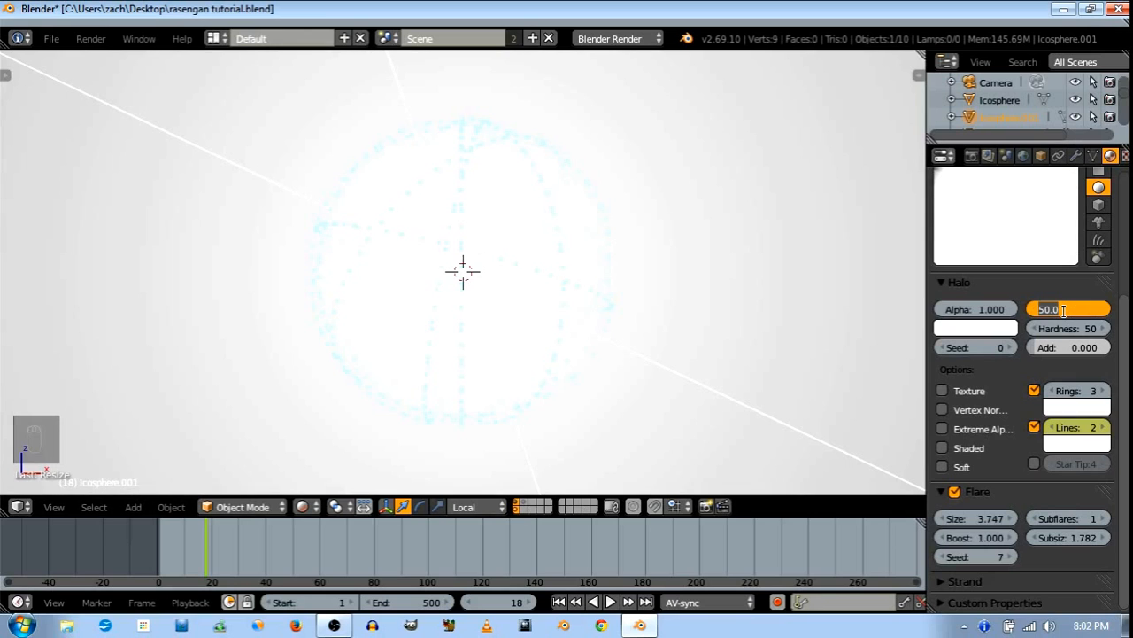
text(20)
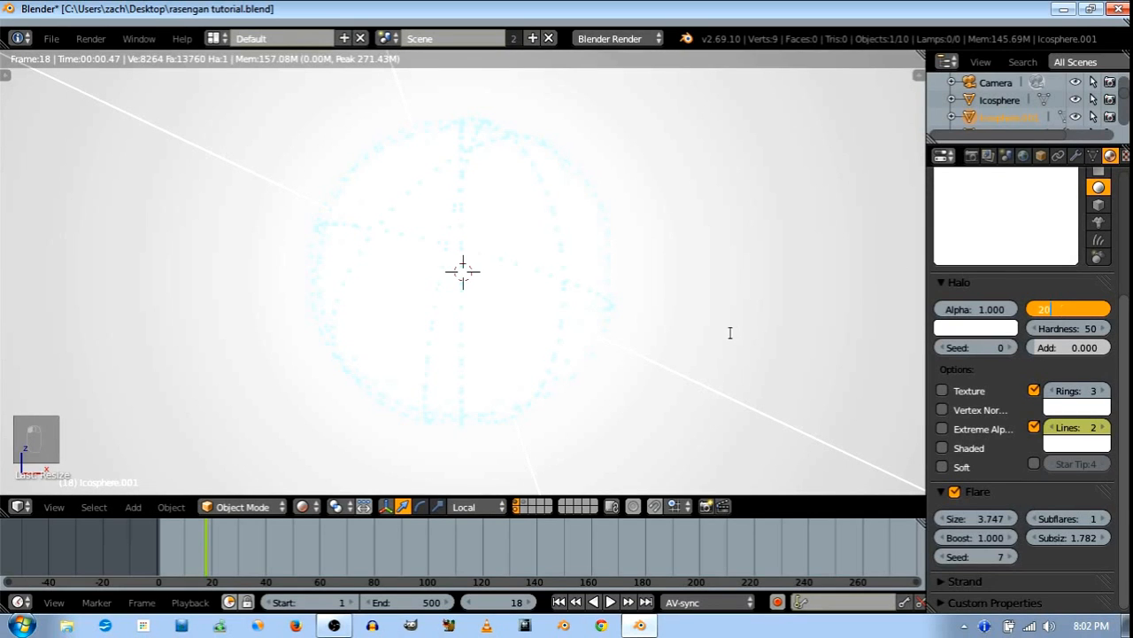
key(Return)
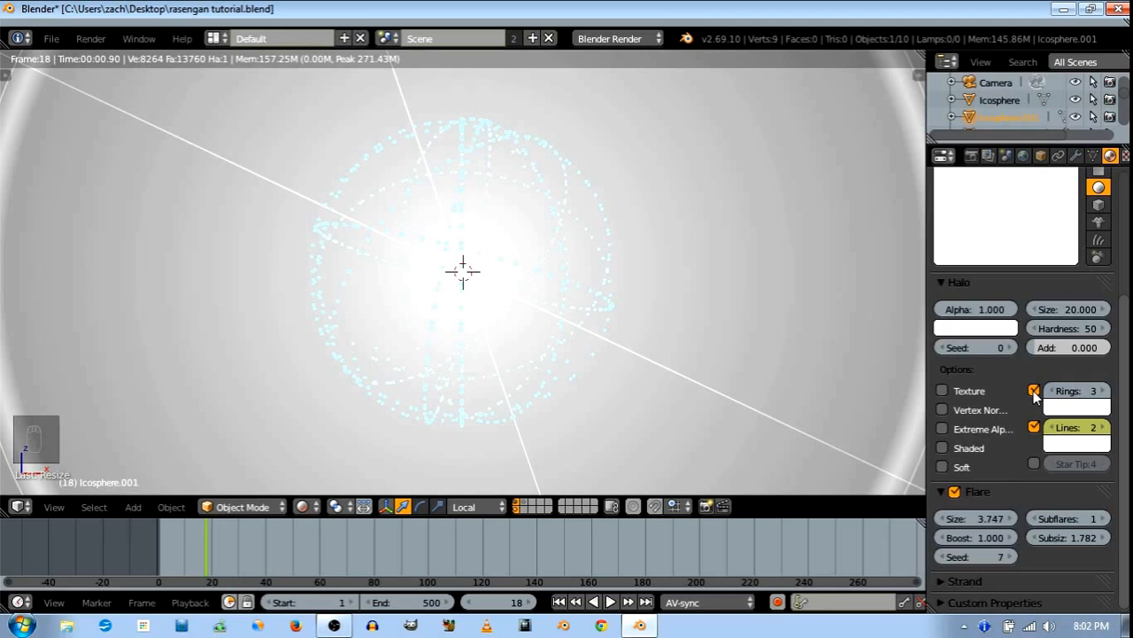
Disable the halo's Rings, lower the ring count to 2, and set the halo size to 15
click(1033, 390)
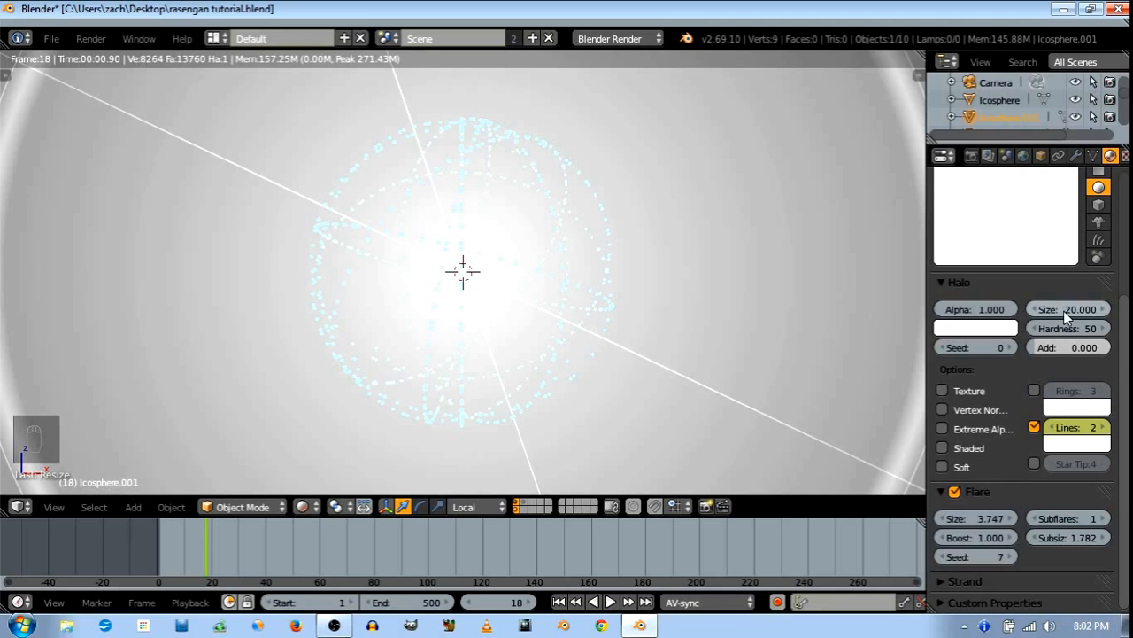
click(1063, 310)
text(15)
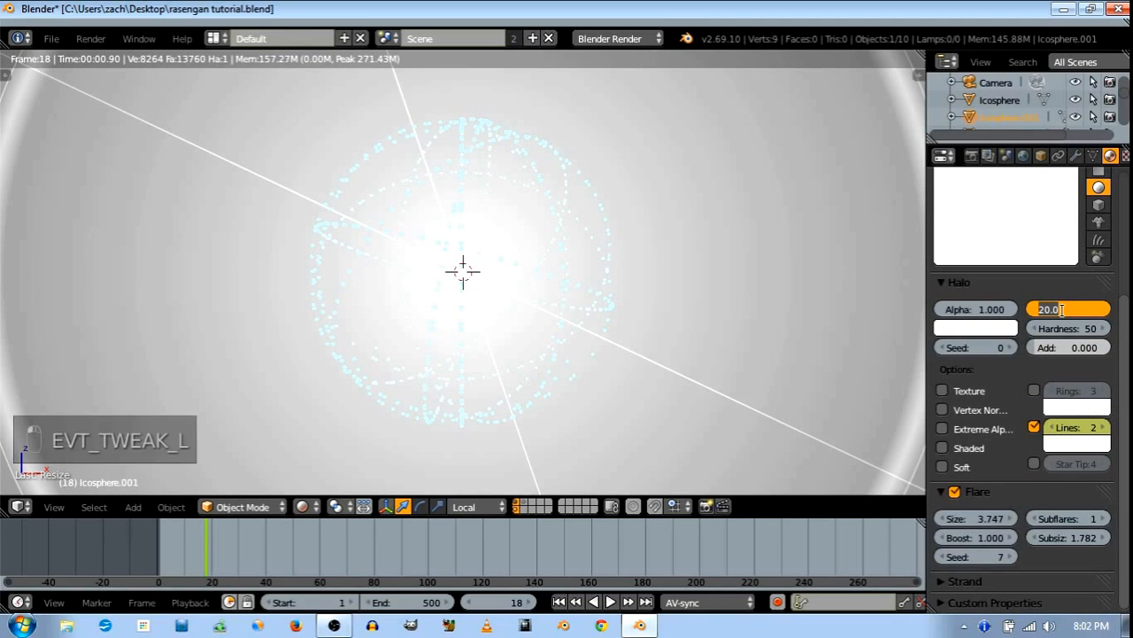
key(Return)
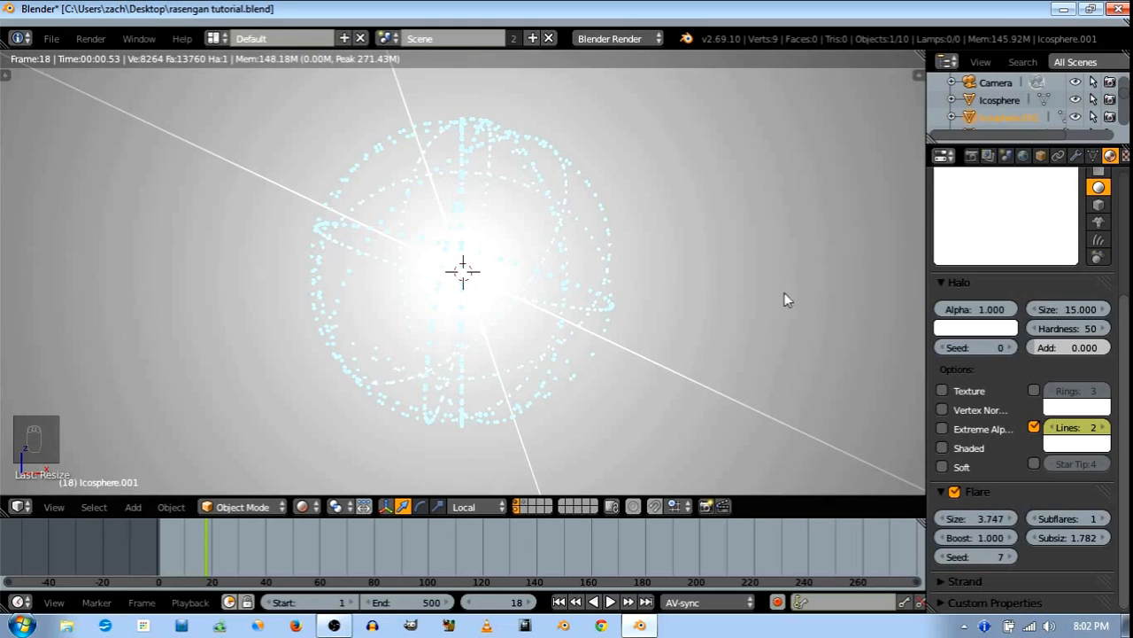
click(1061, 390)
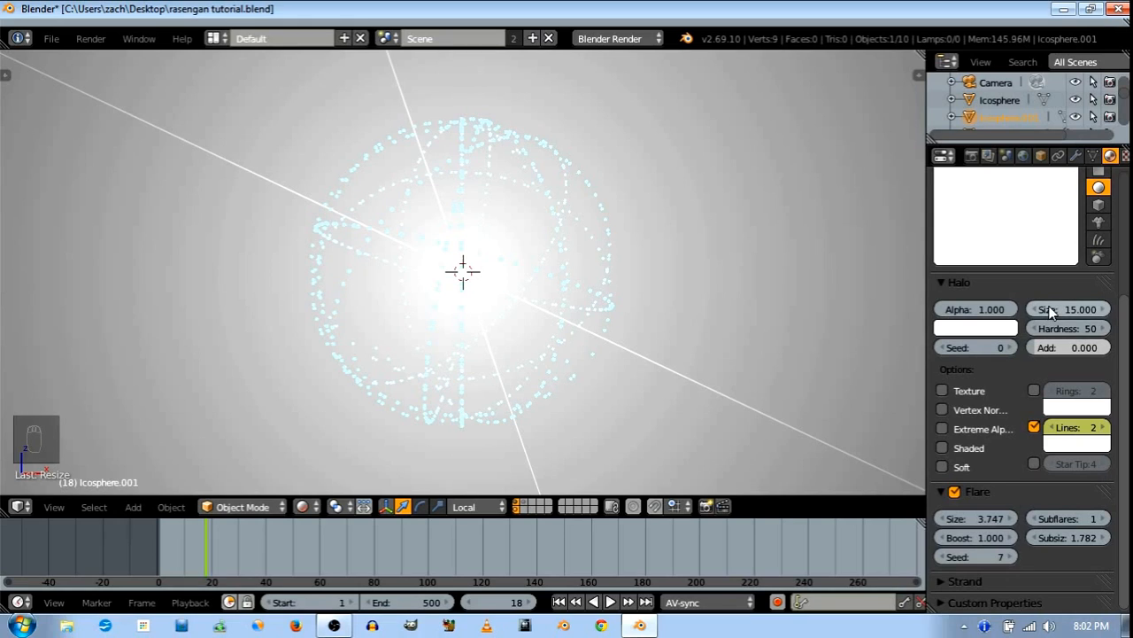
Set the halo size to 10 and preview the halo core's layer alone in rendered shading
drag(1050, 309, 1046, 311)
click(1046, 310)
text(10)
key(Return)
key(shift+z)
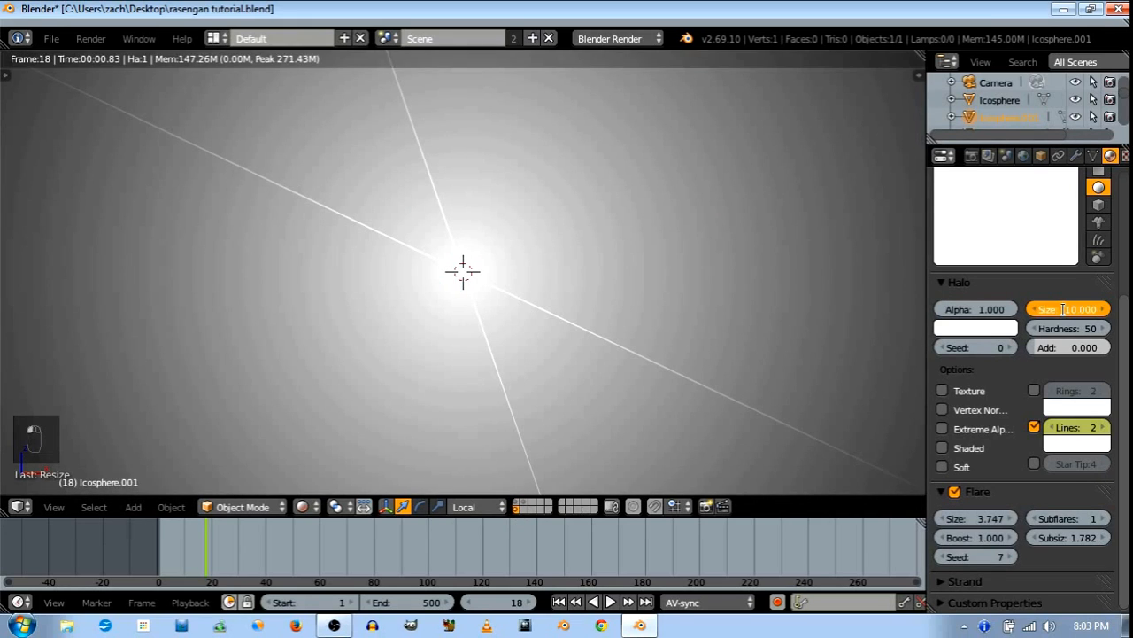
Set the halo size to 5 and save the blend file over the existing one
click(1065, 310)
text(5)
key(Return)
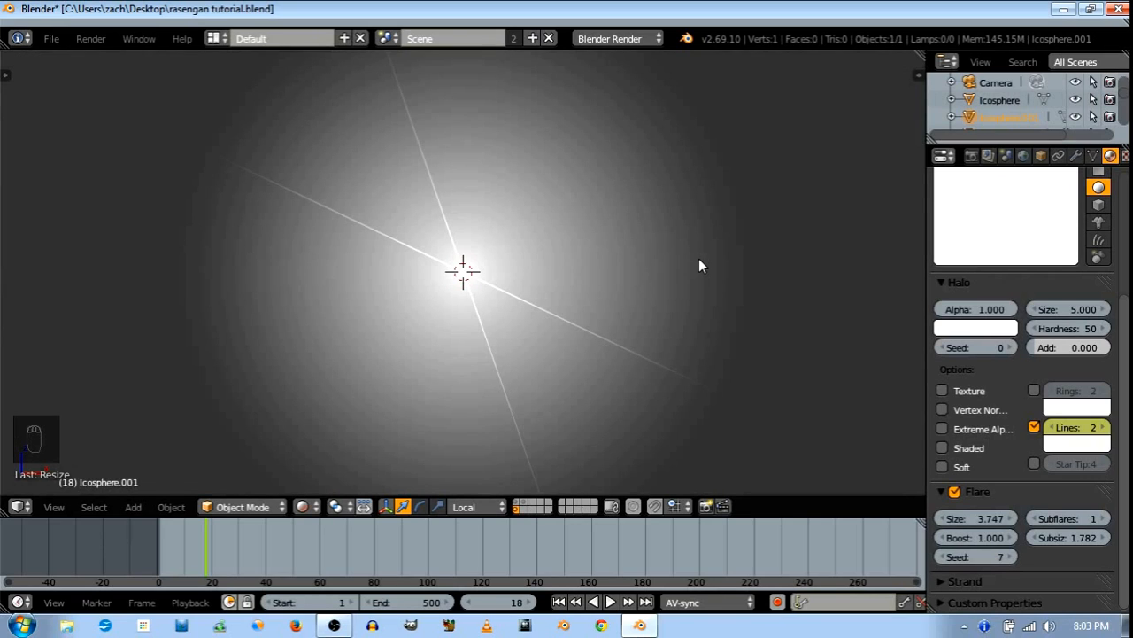
key(ctrl+s)
key(Return)
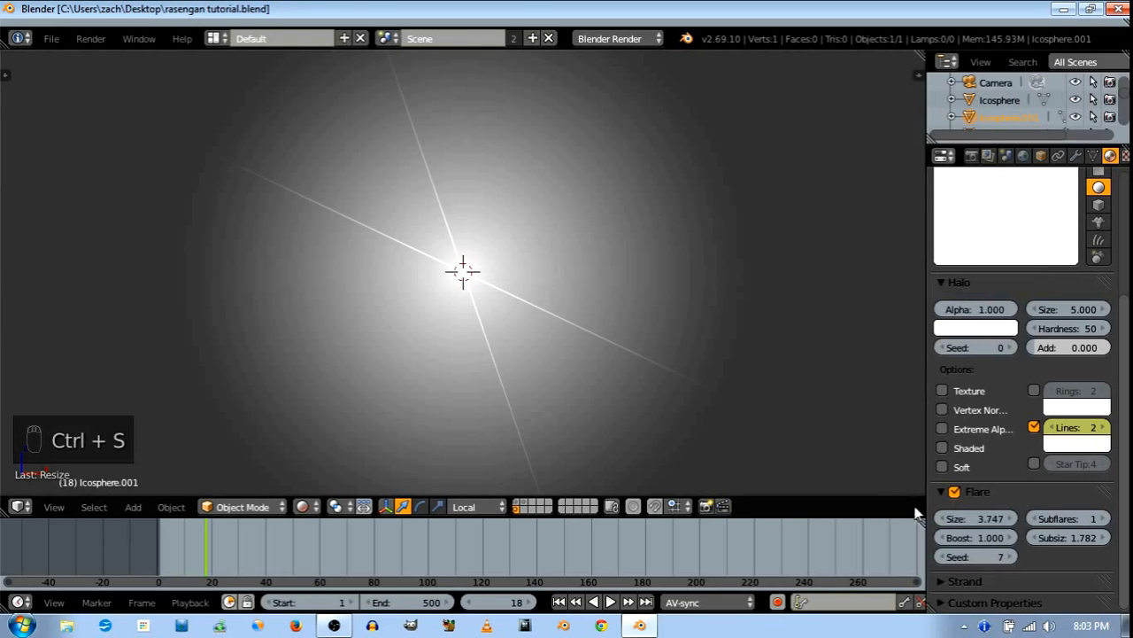
Show the particle sphere's layer together with the halo core and switch the viewport to solid shading
shift+click(516, 501)
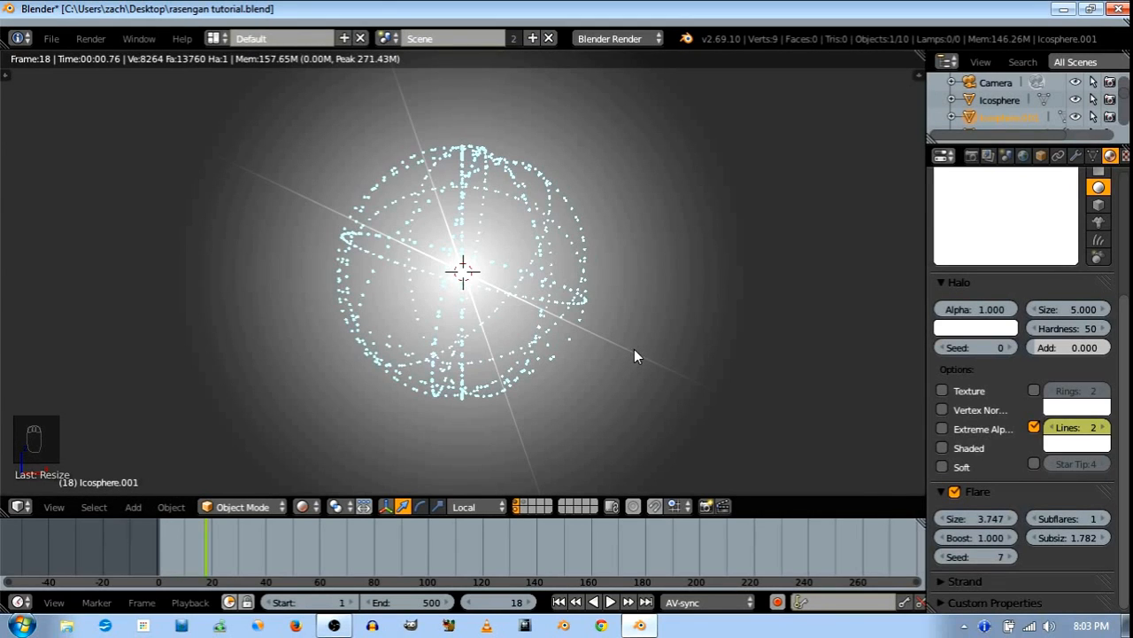
click(306, 507)
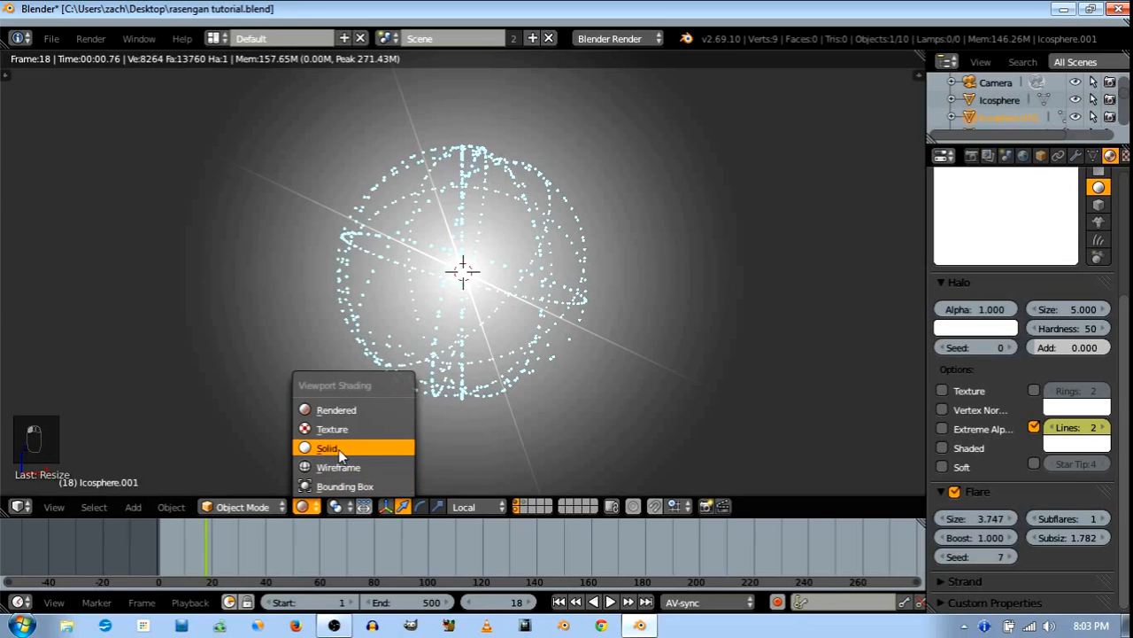
click(338, 448)
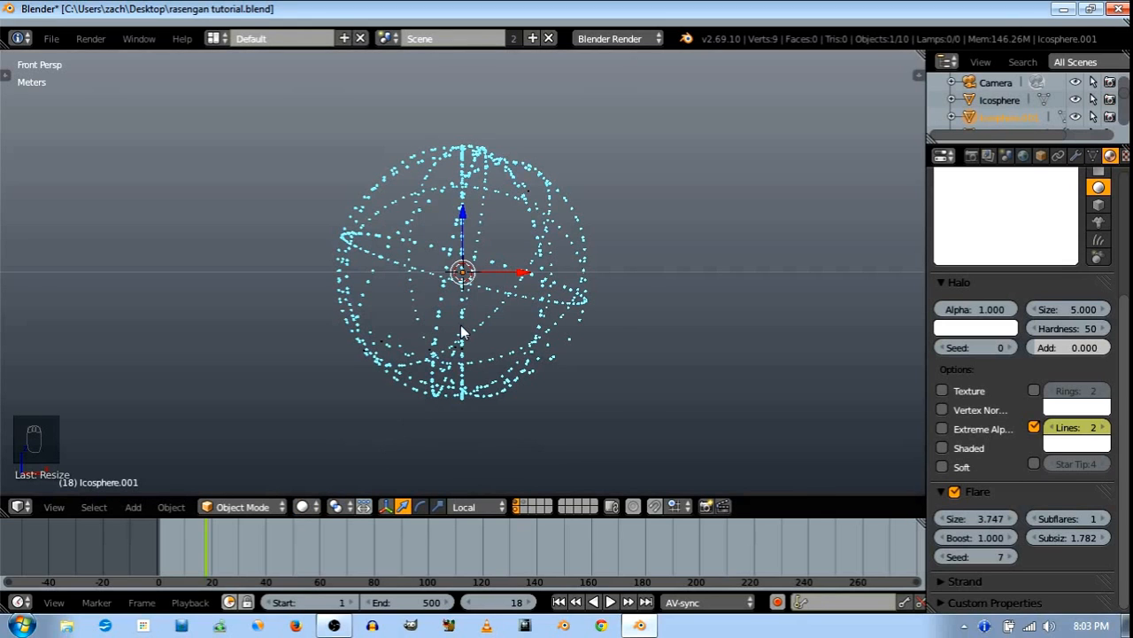
View the particle sphere from an angled perspective and save the blend file again, overwriting it
middle_drag(512, 363, 612, 366)
key(ctrl+s)
click(612, 368)
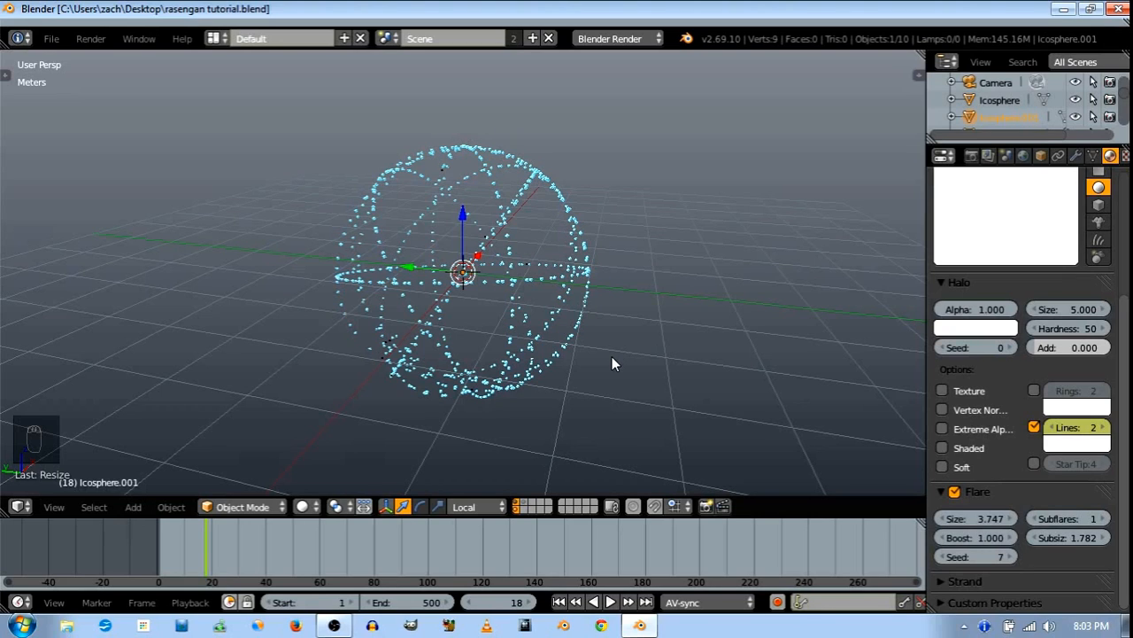
middle_drag(664, 384, 672, 386)
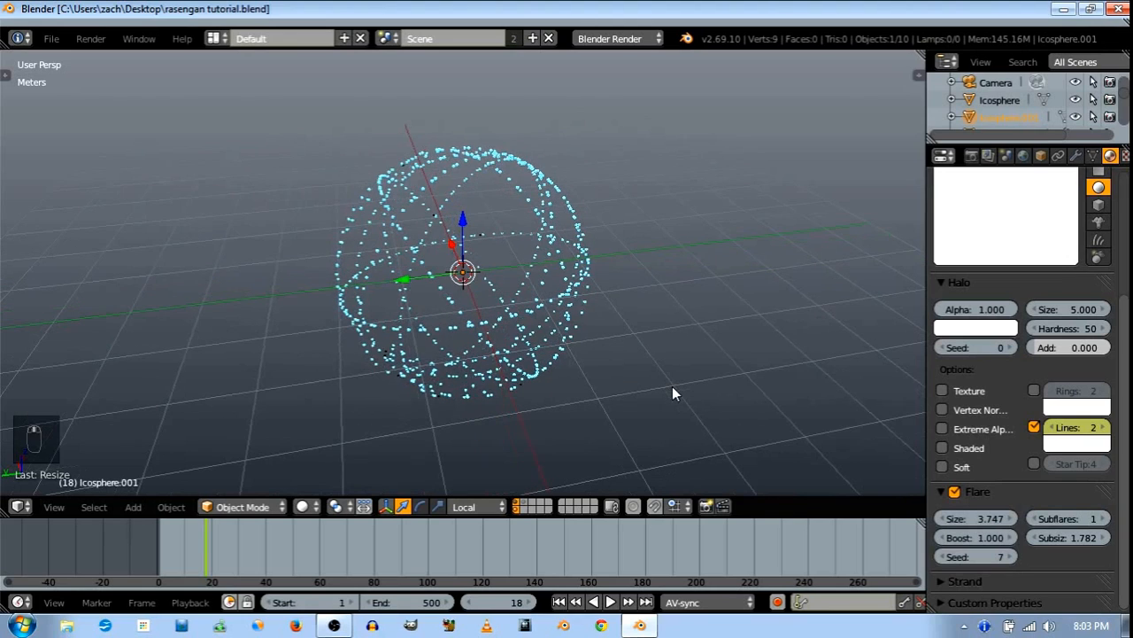